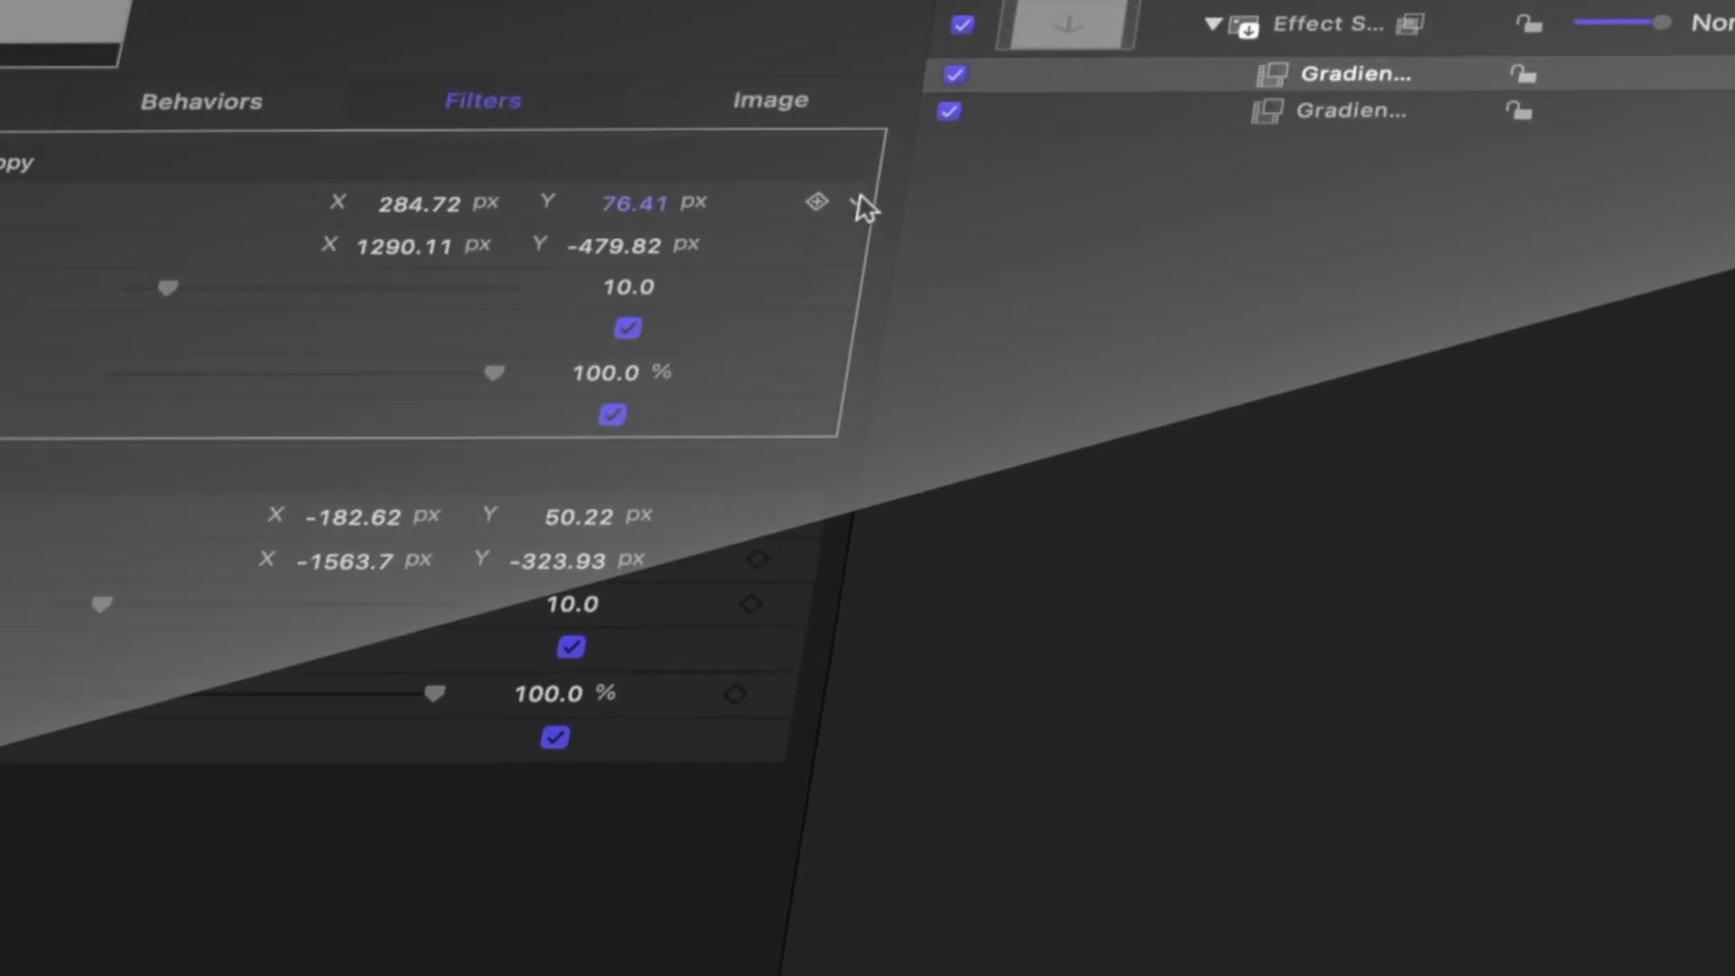
# - Check the animation options of the first and second point parameters, closing each menu
pyautogui.click(863, 206)
pyautogui.press('Escape')
pyautogui.click(845, 245)
pyautogui.press('Escape')
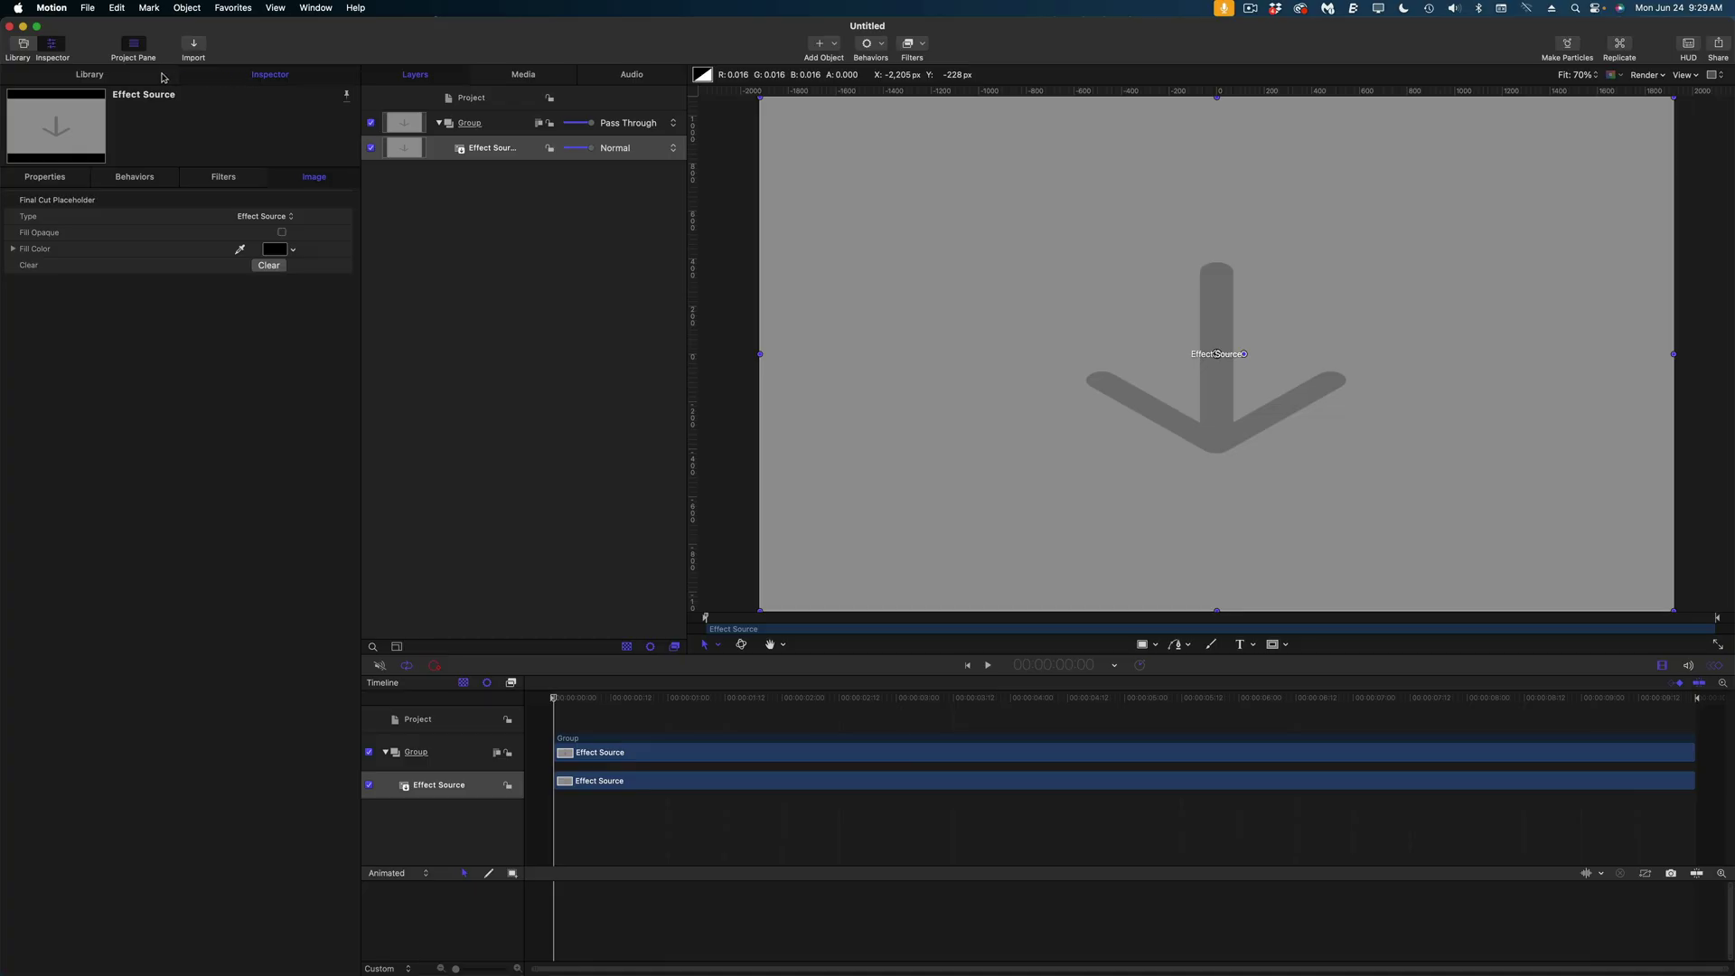
# - Drag the Gradient generator from the Library's Generators into the Group above Effect Source
pyautogui.click(149, 79)
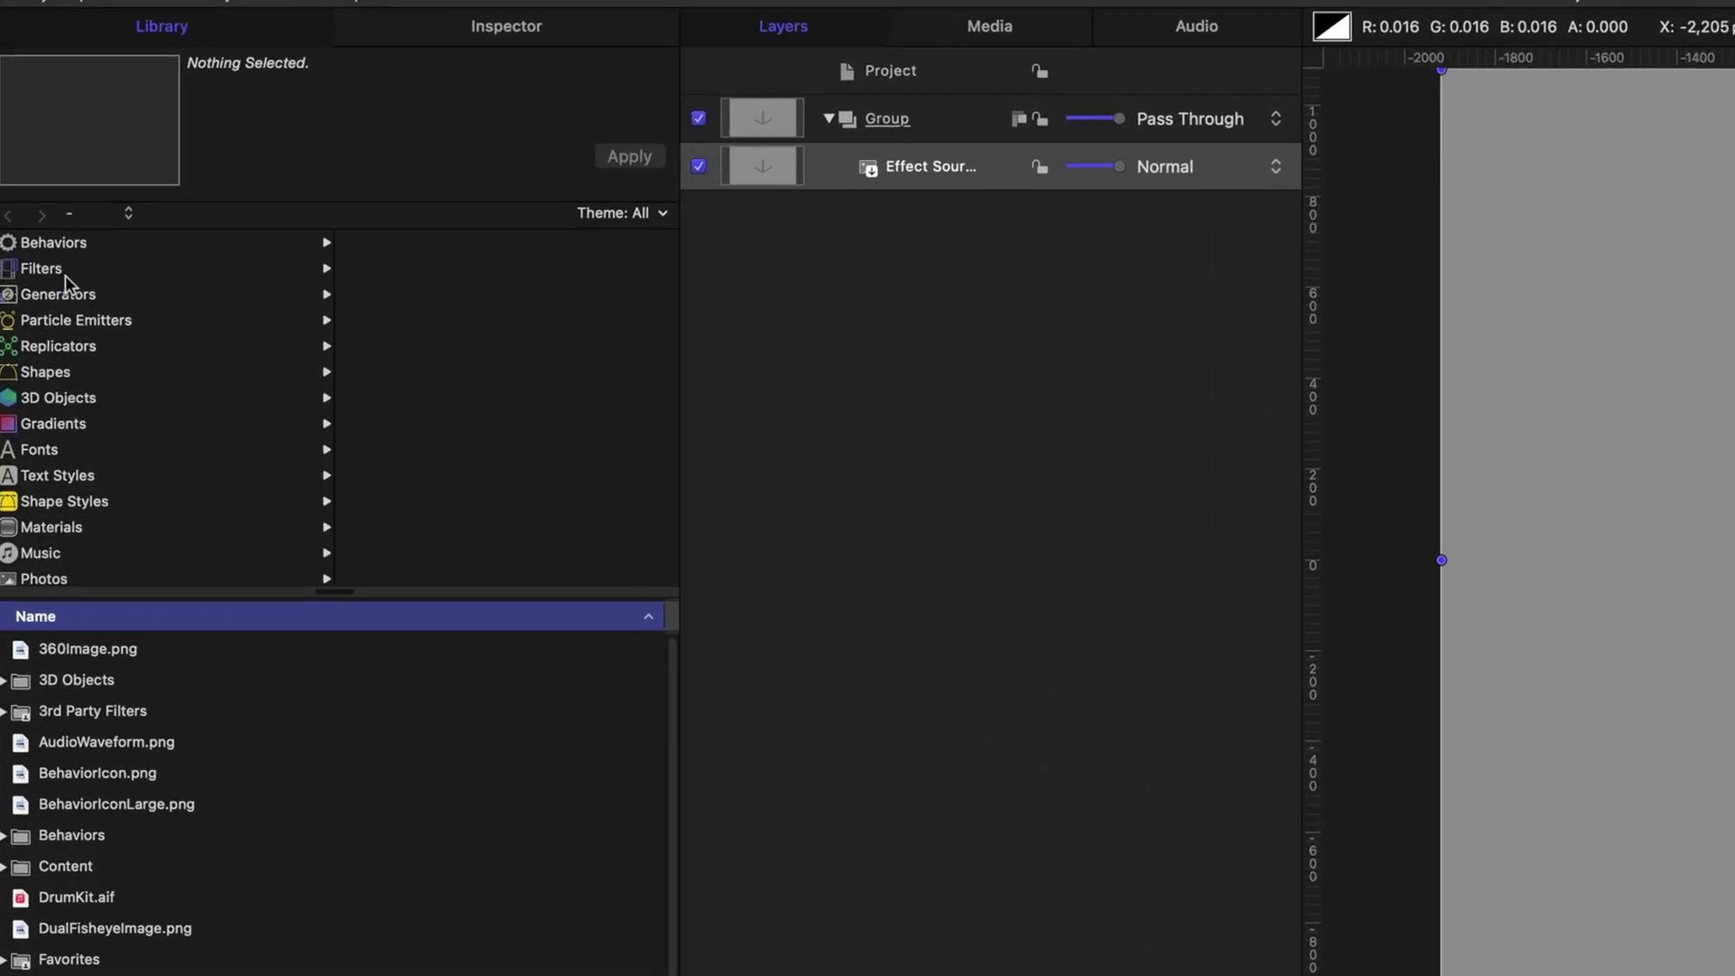
pyautogui.click(42, 217)
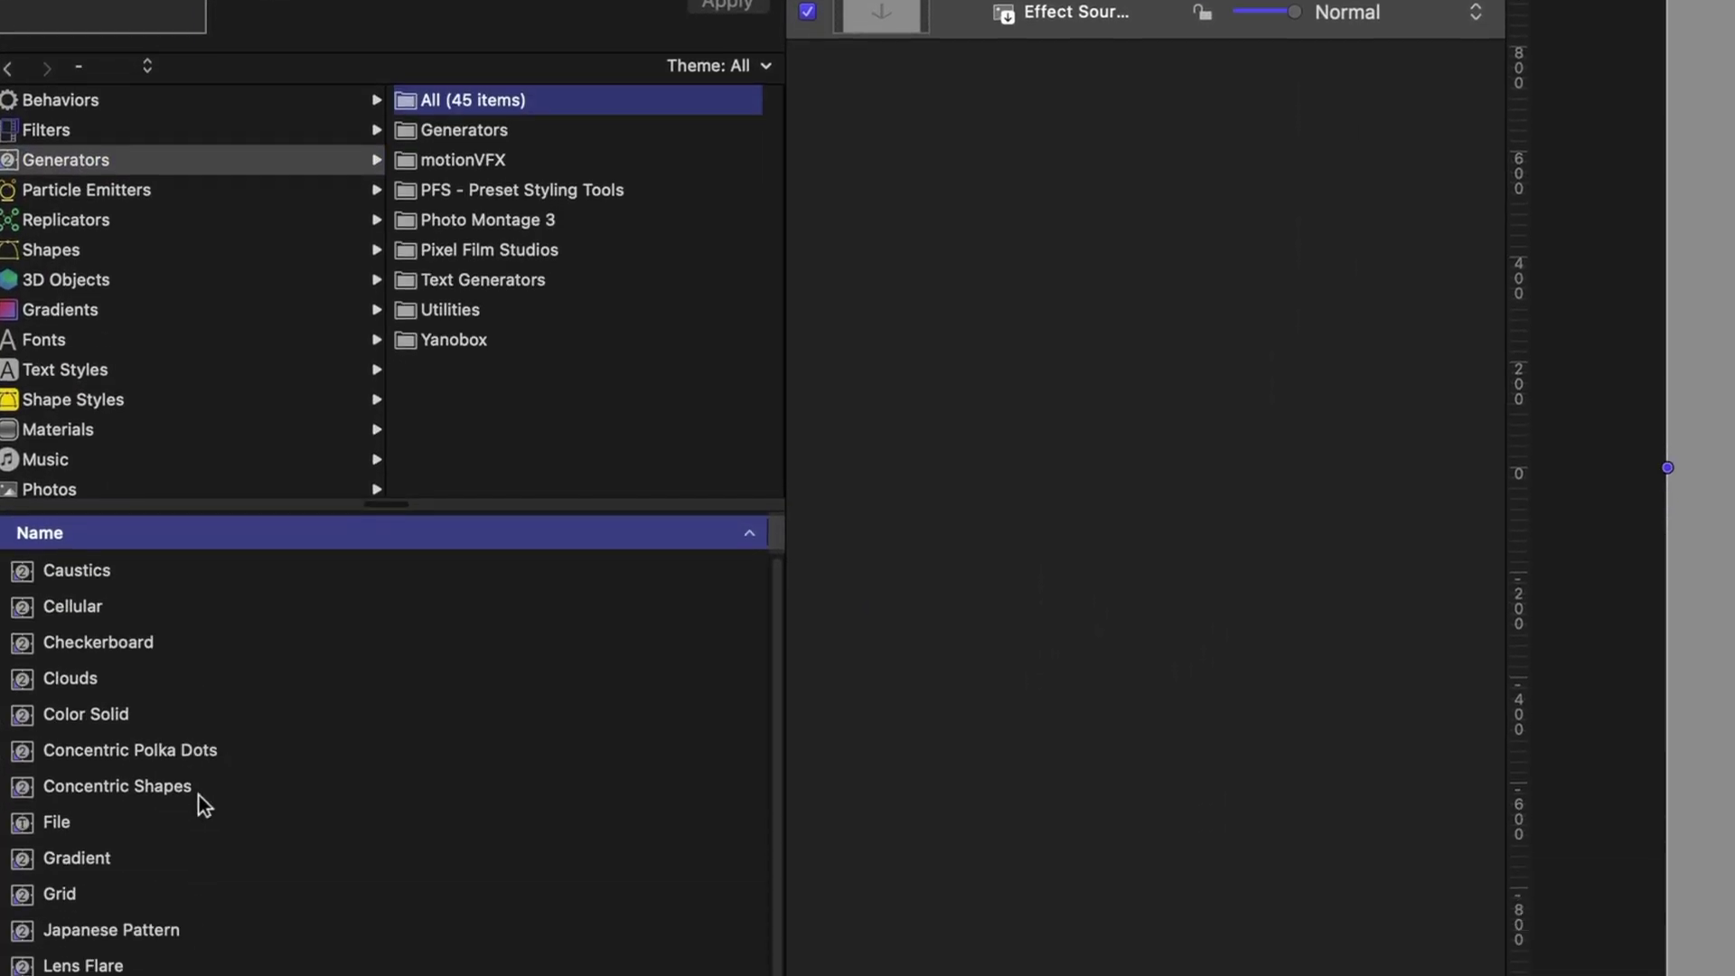
pyautogui.moveTo(103, 869); pyautogui.dragTo(86, 815)
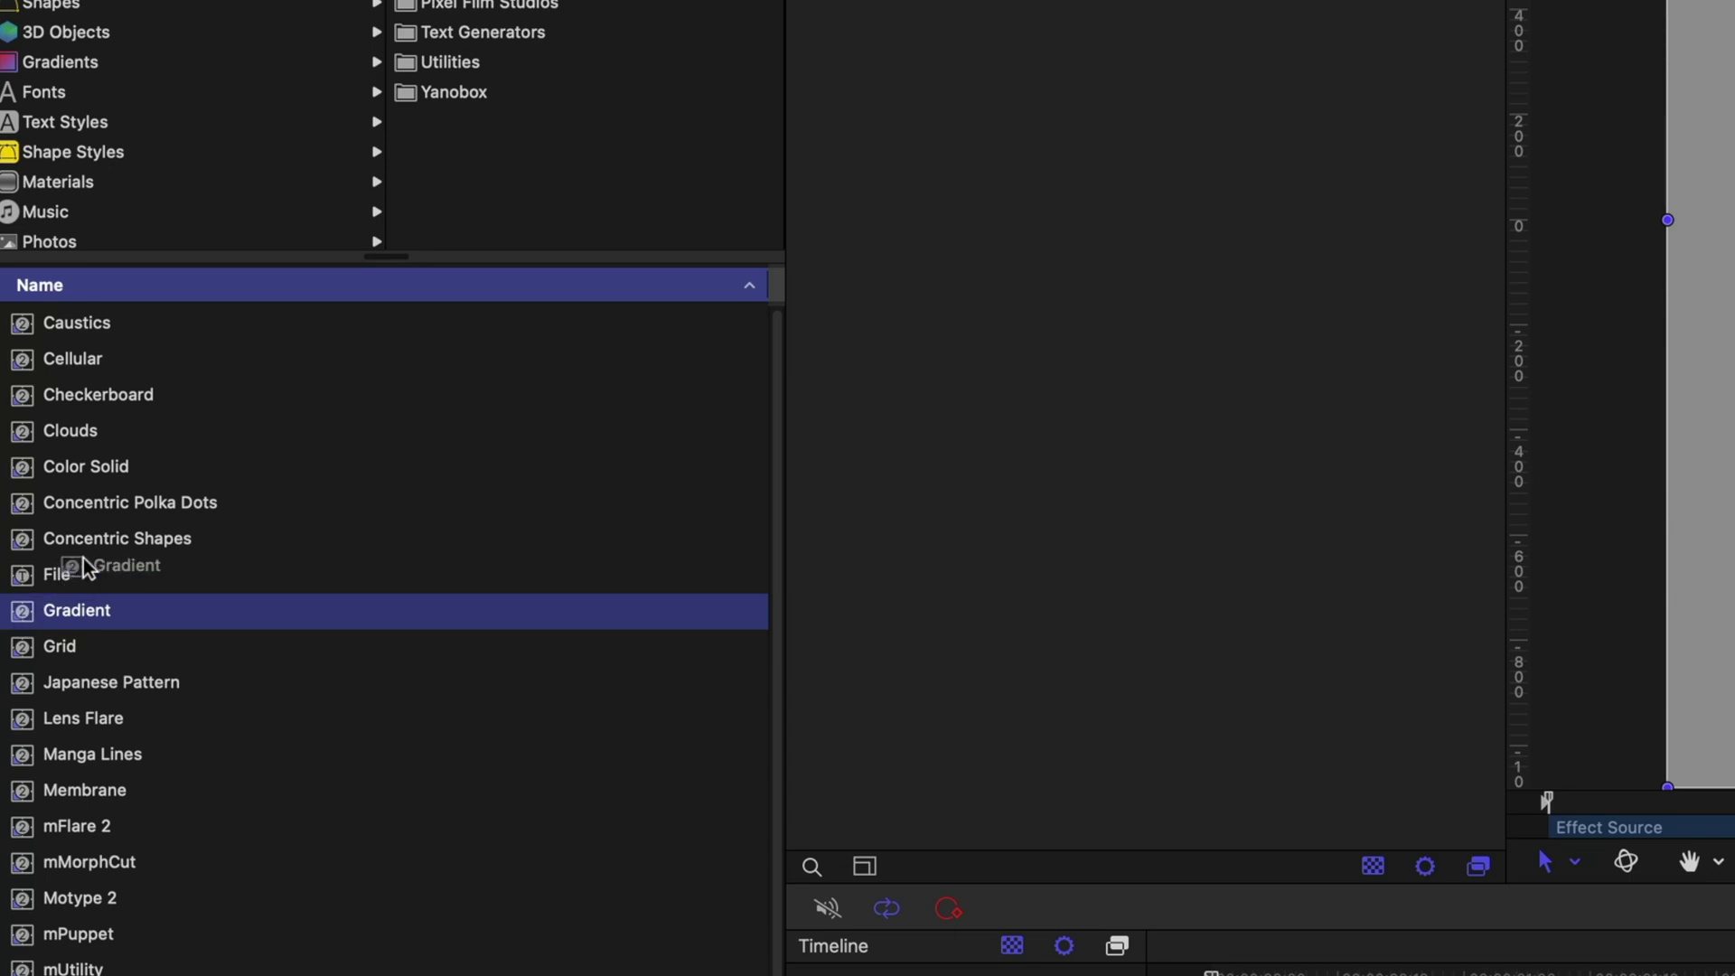
pyautogui.moveTo(86, 569); pyautogui.dragTo(1008, 239)
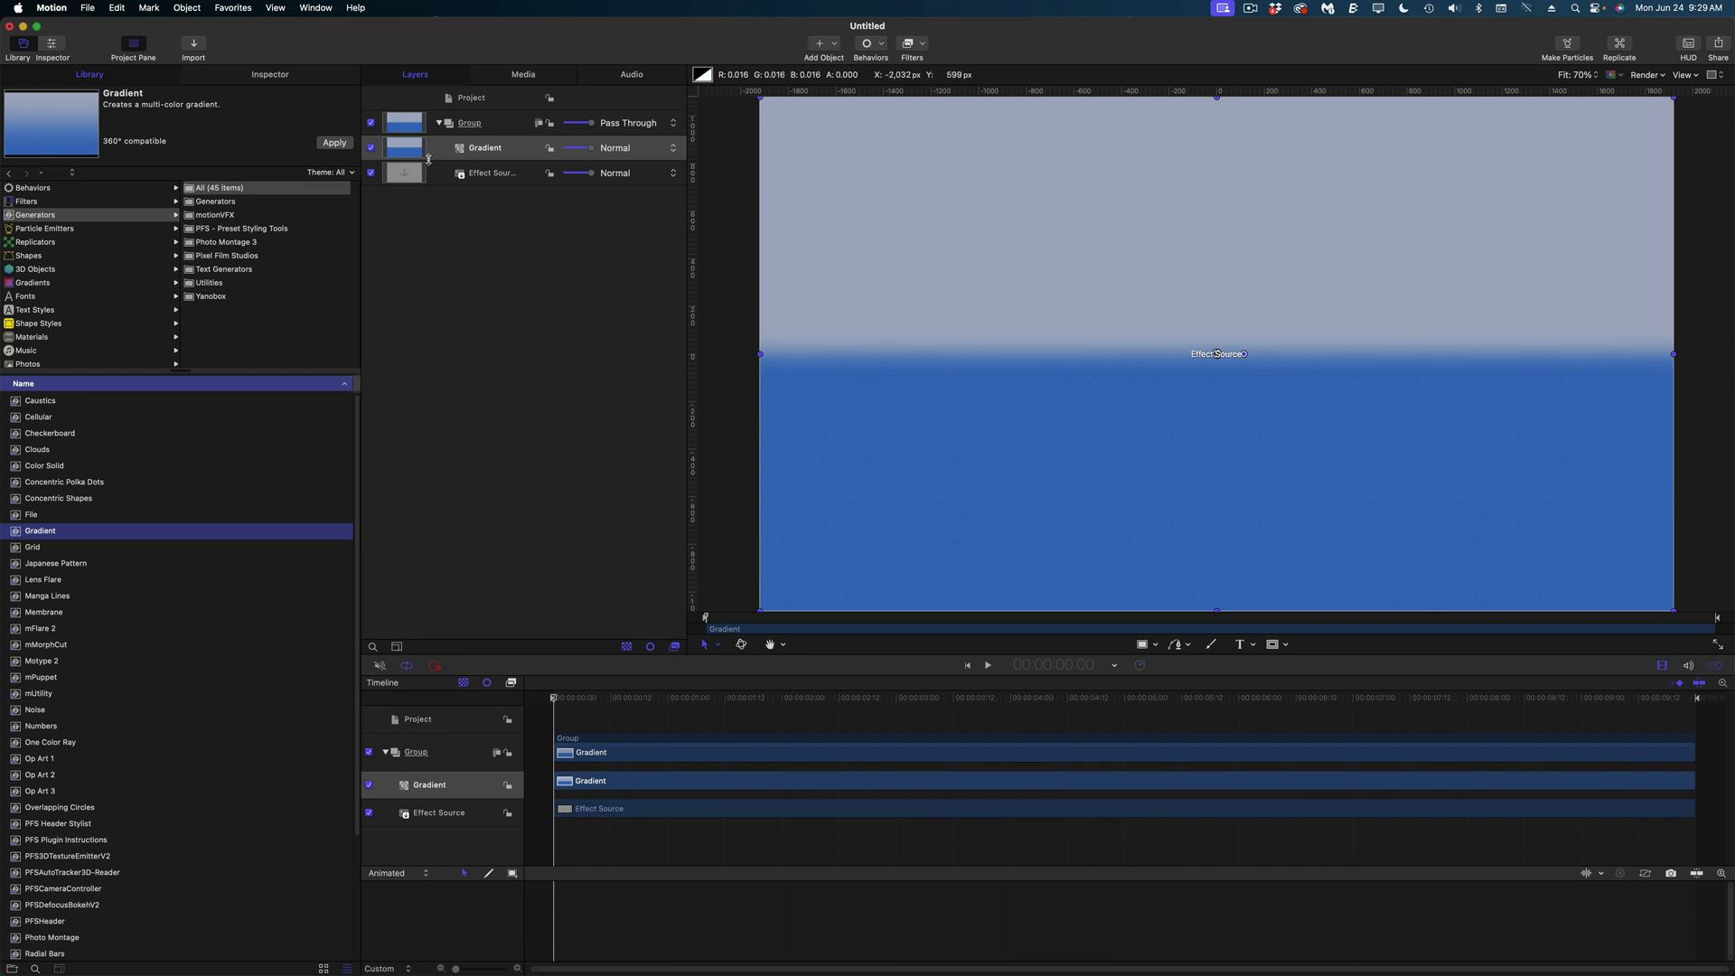
# - Expand the Gradient layer's colour editor and add a middle colour stop
pyautogui.click(270, 75)
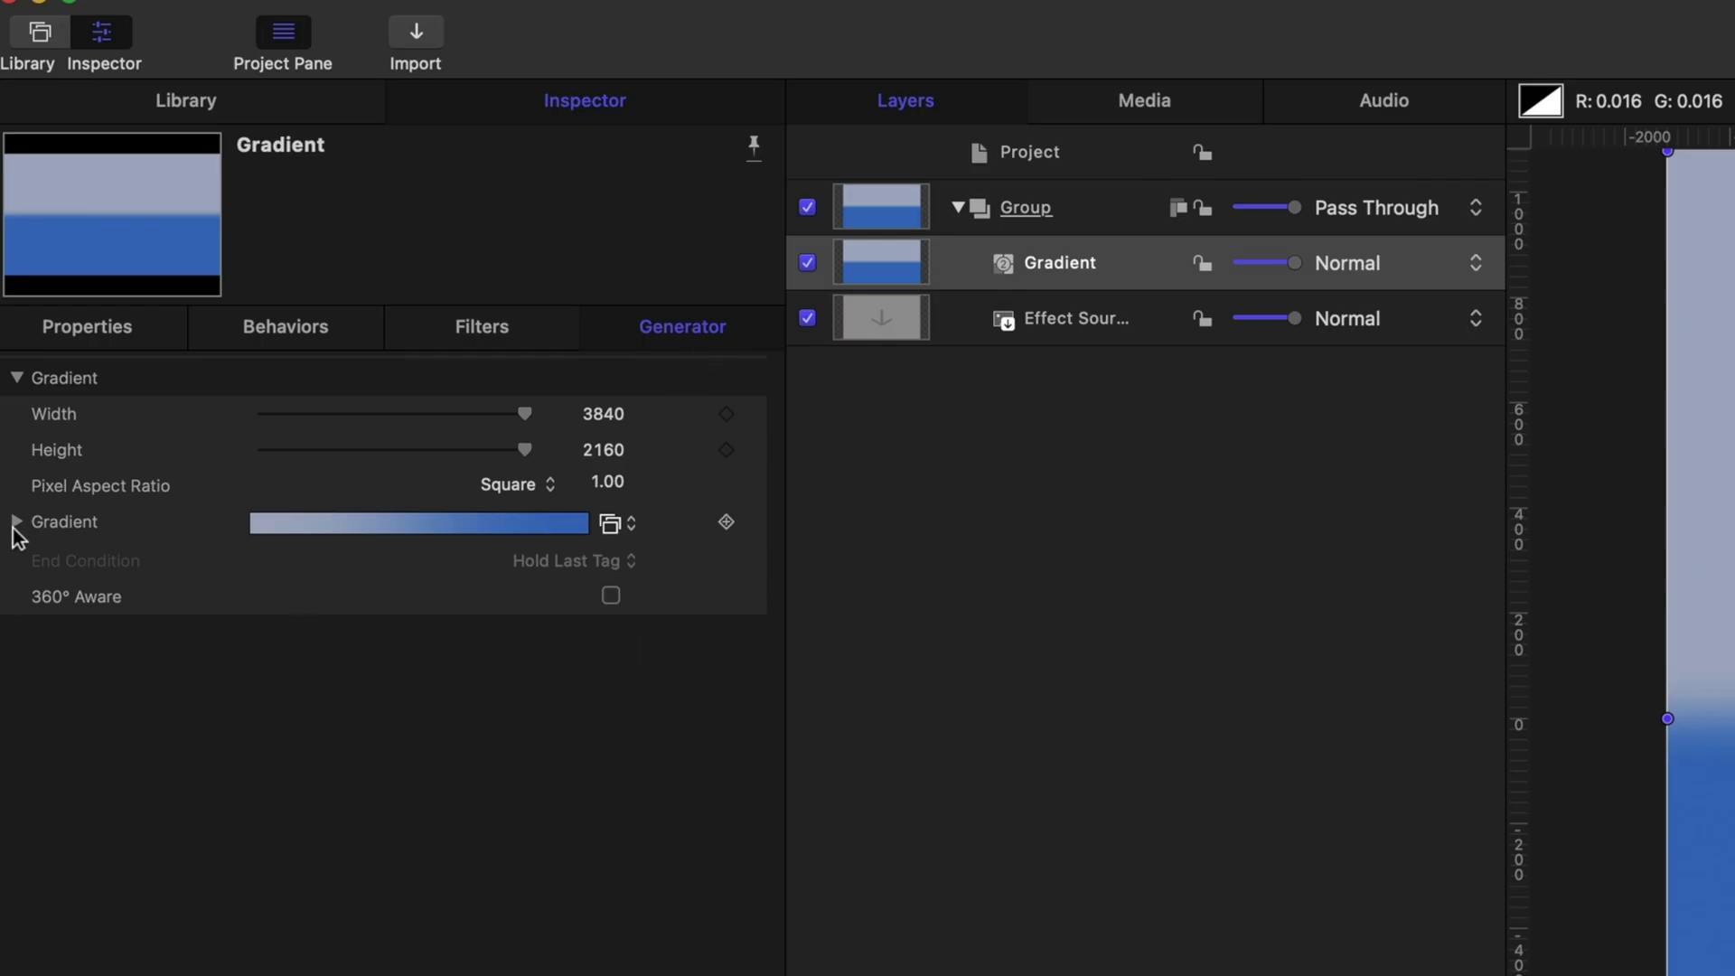
pyautogui.click(14, 530)
pyautogui.click(16, 523)
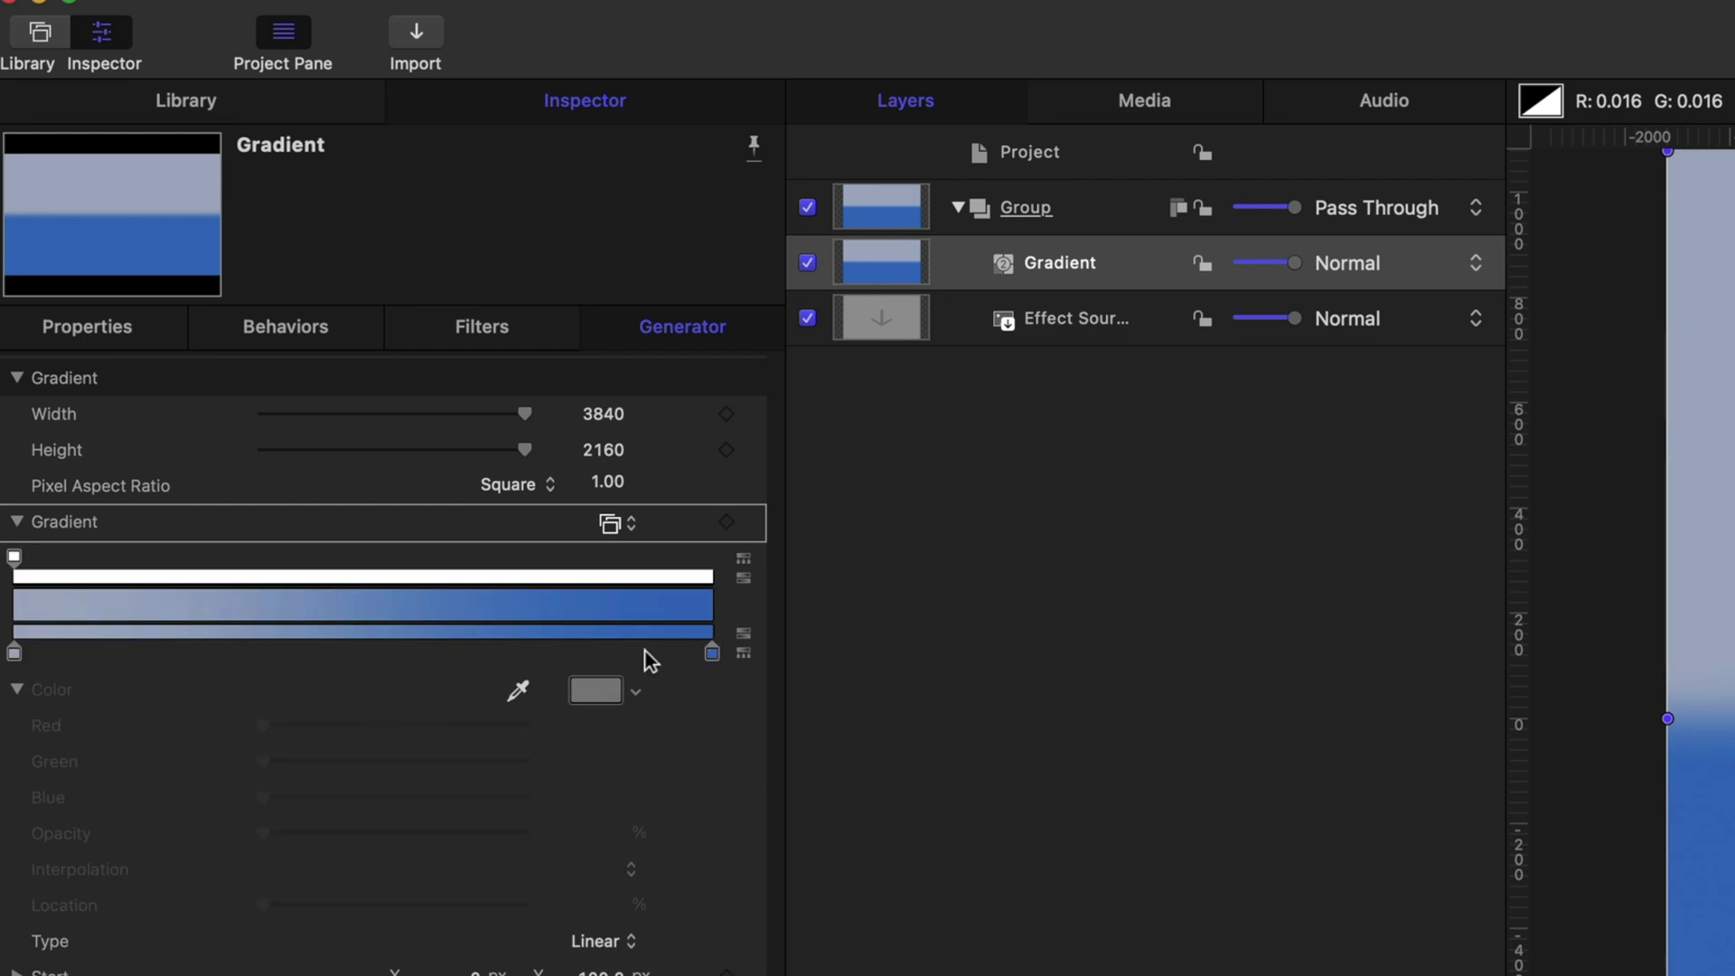
pyautogui.click(349, 643)
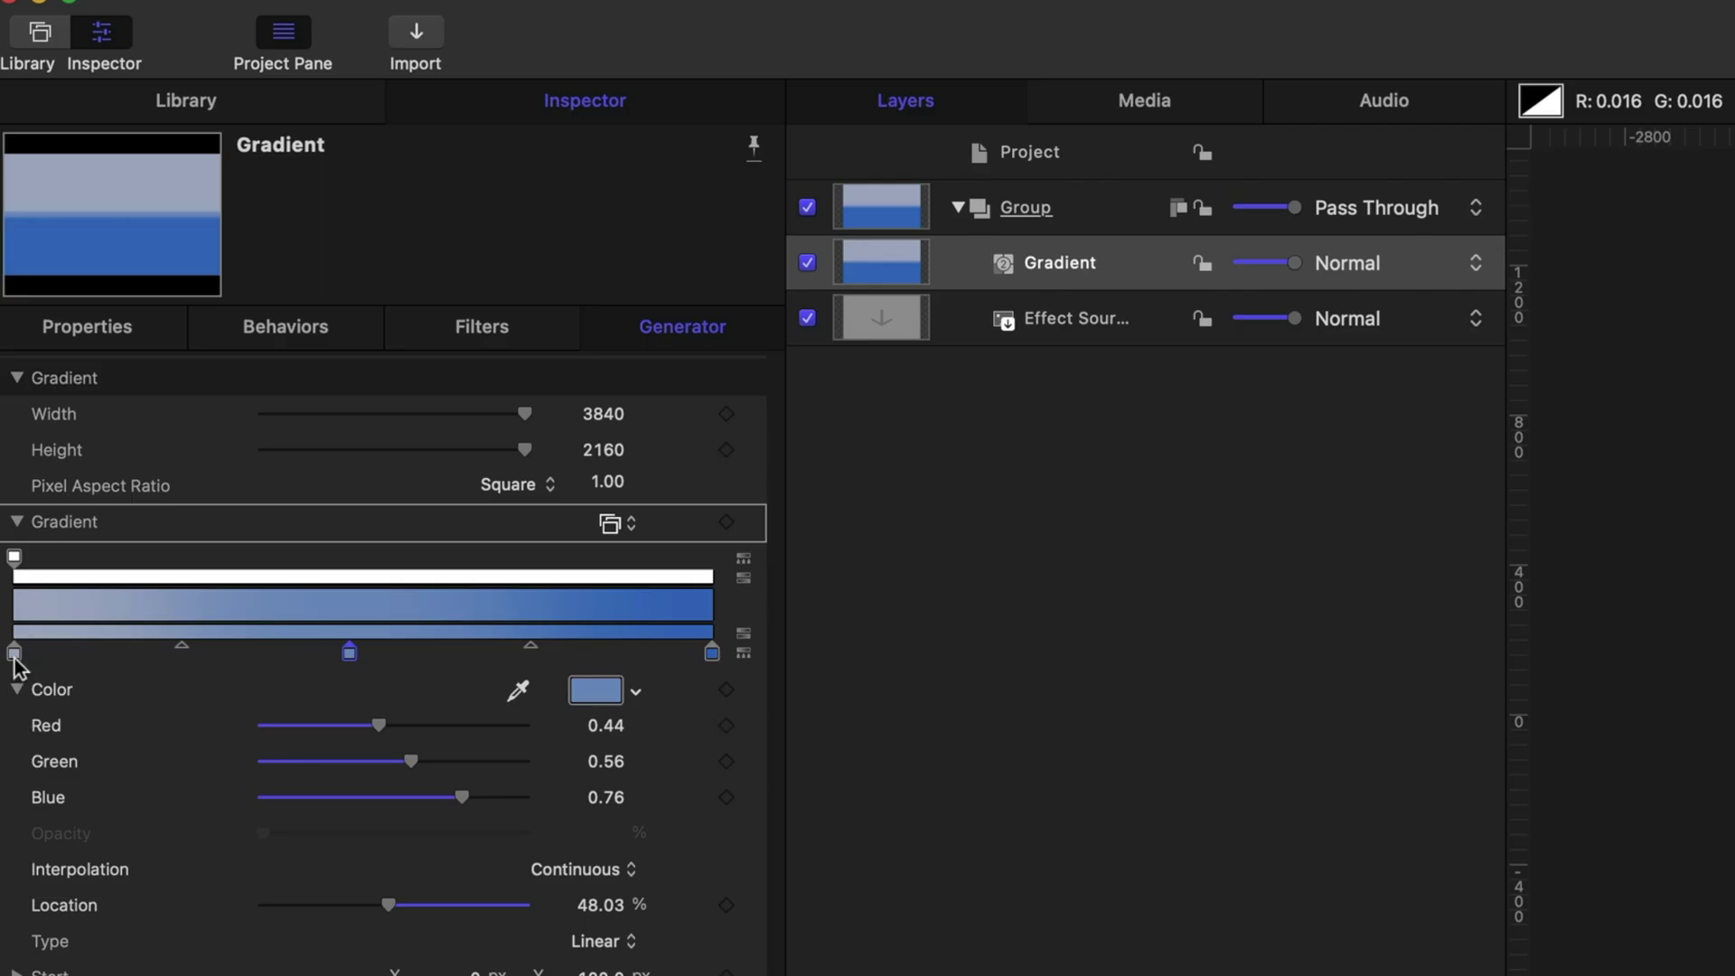
# - Colour the gradient stops magenta, yellow and aqua from the Colors palette
pyautogui.click(15, 652)
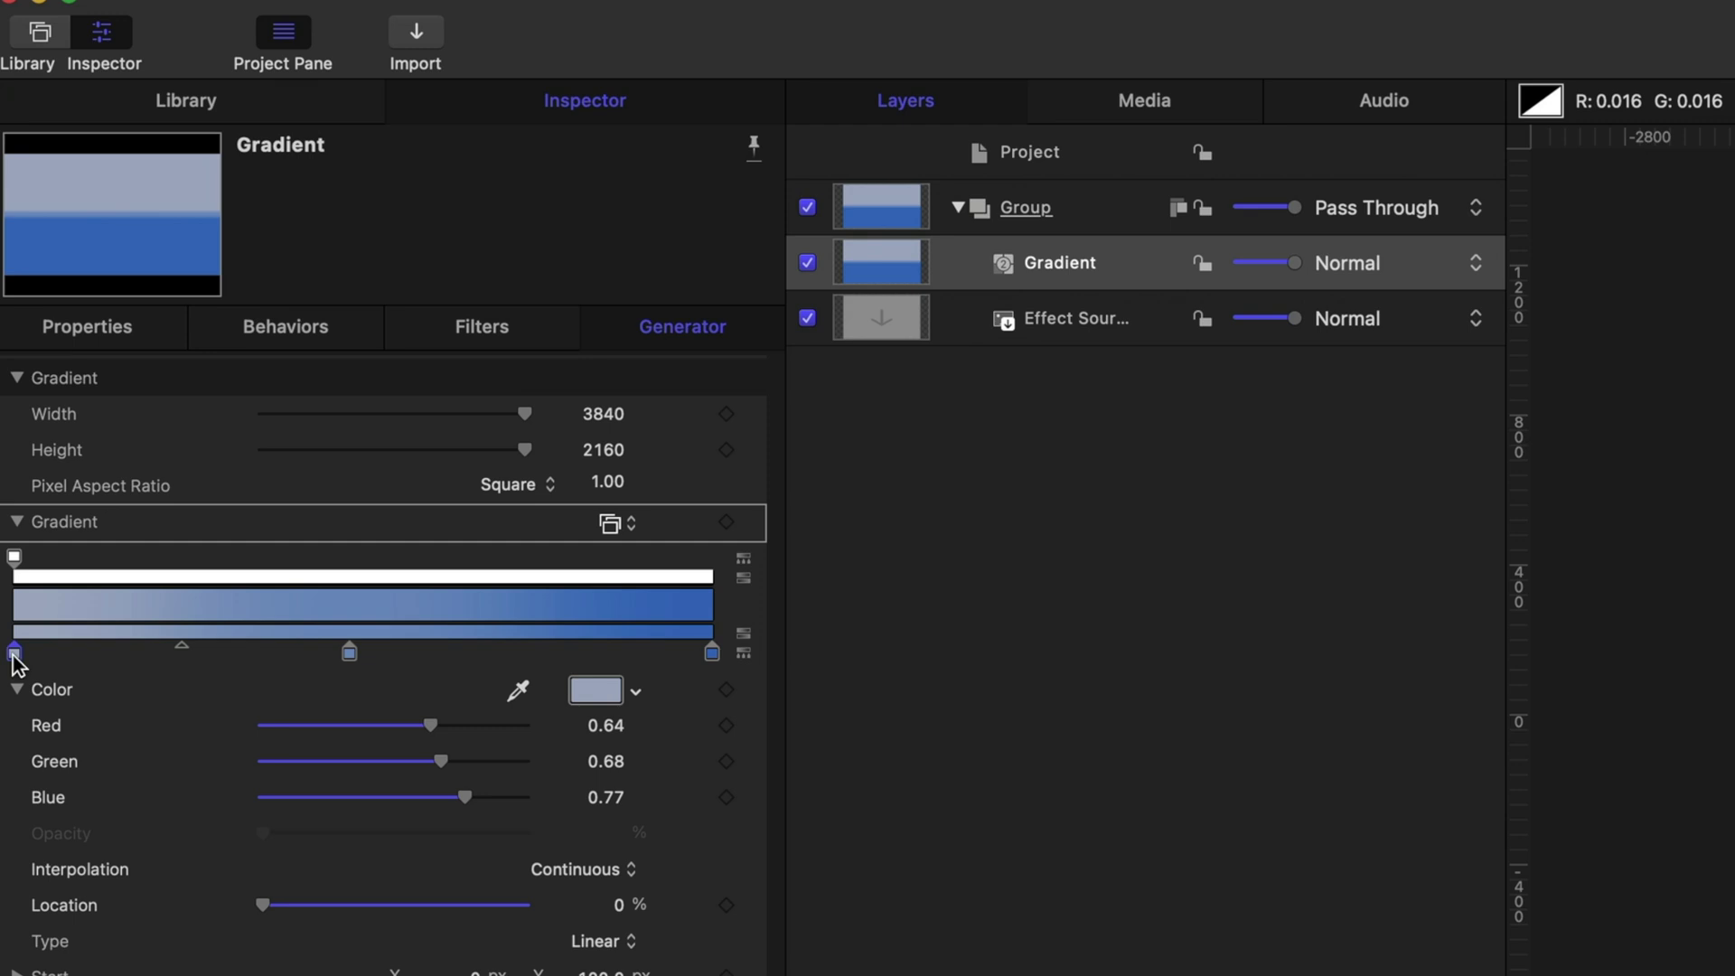
pyautogui.click(596, 691)
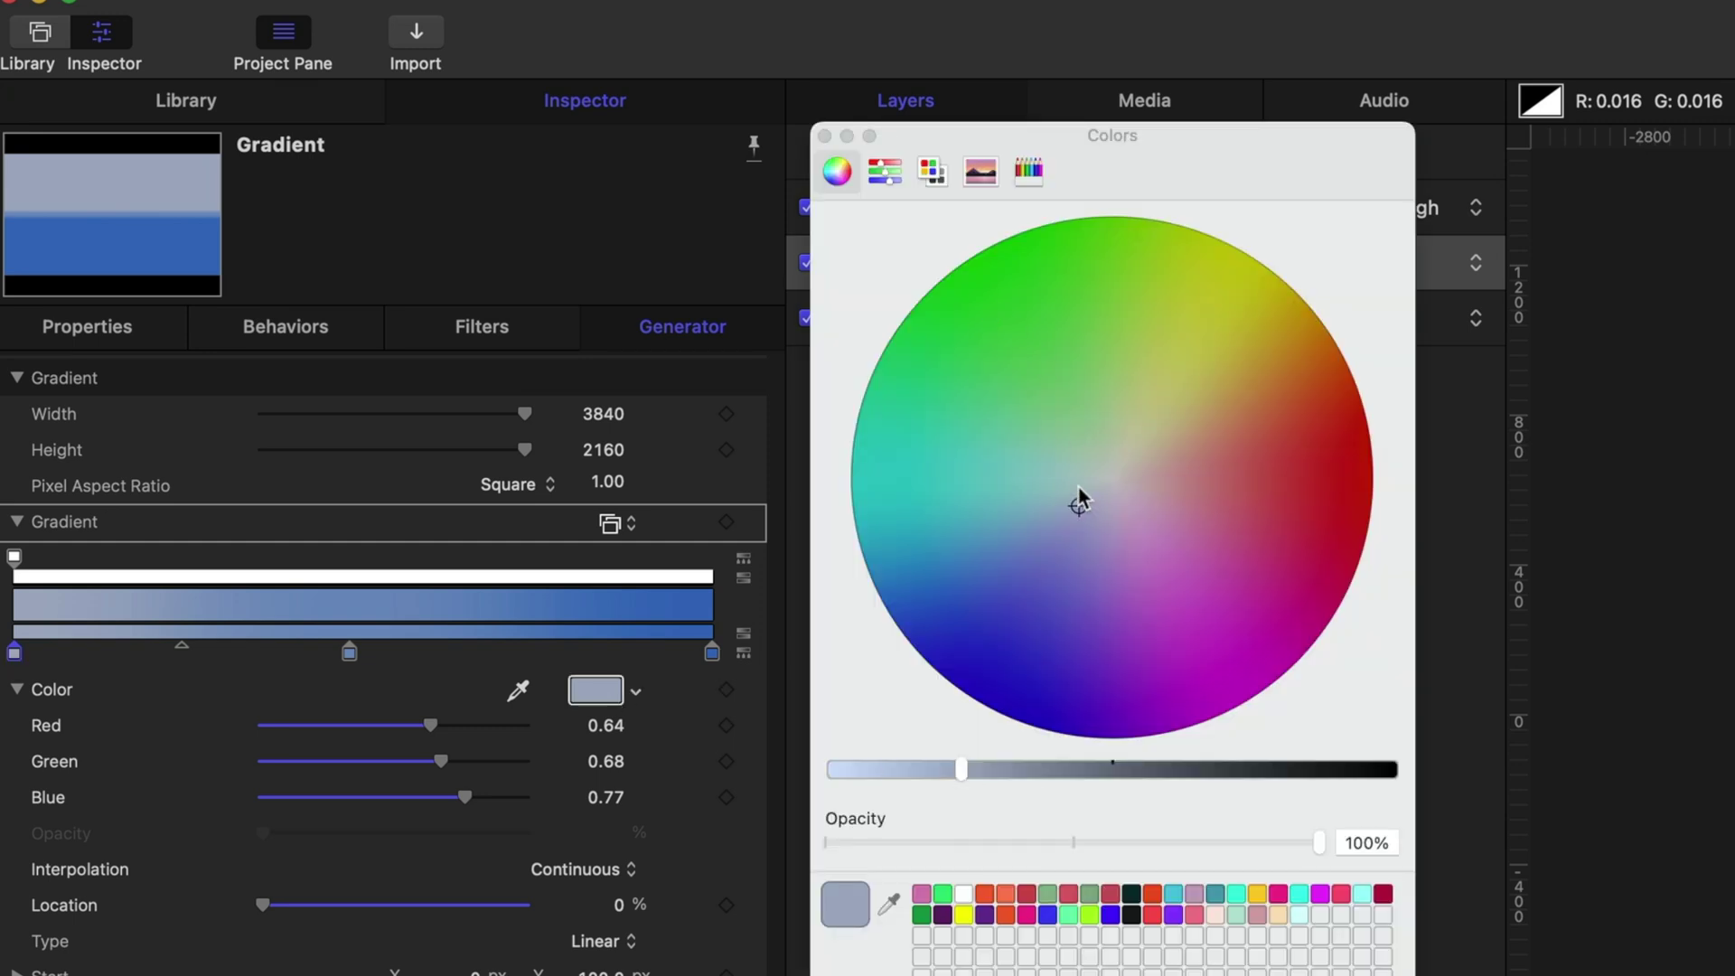
pyautogui.moveTo(1080, 490)
pyautogui.mouseDown()
pyautogui.moveTo(1026, 312)
pyautogui.moveTo(1056, 644)
pyautogui.moveTo(1218, 642)
pyautogui.moveTo(1144, 367)
pyautogui.moveTo(1159, 642)
pyautogui.moveTo(1157, 470)
pyautogui.moveTo(1119, 522)
pyautogui.moveTo(1095, 477)
pyautogui.mouseUp()
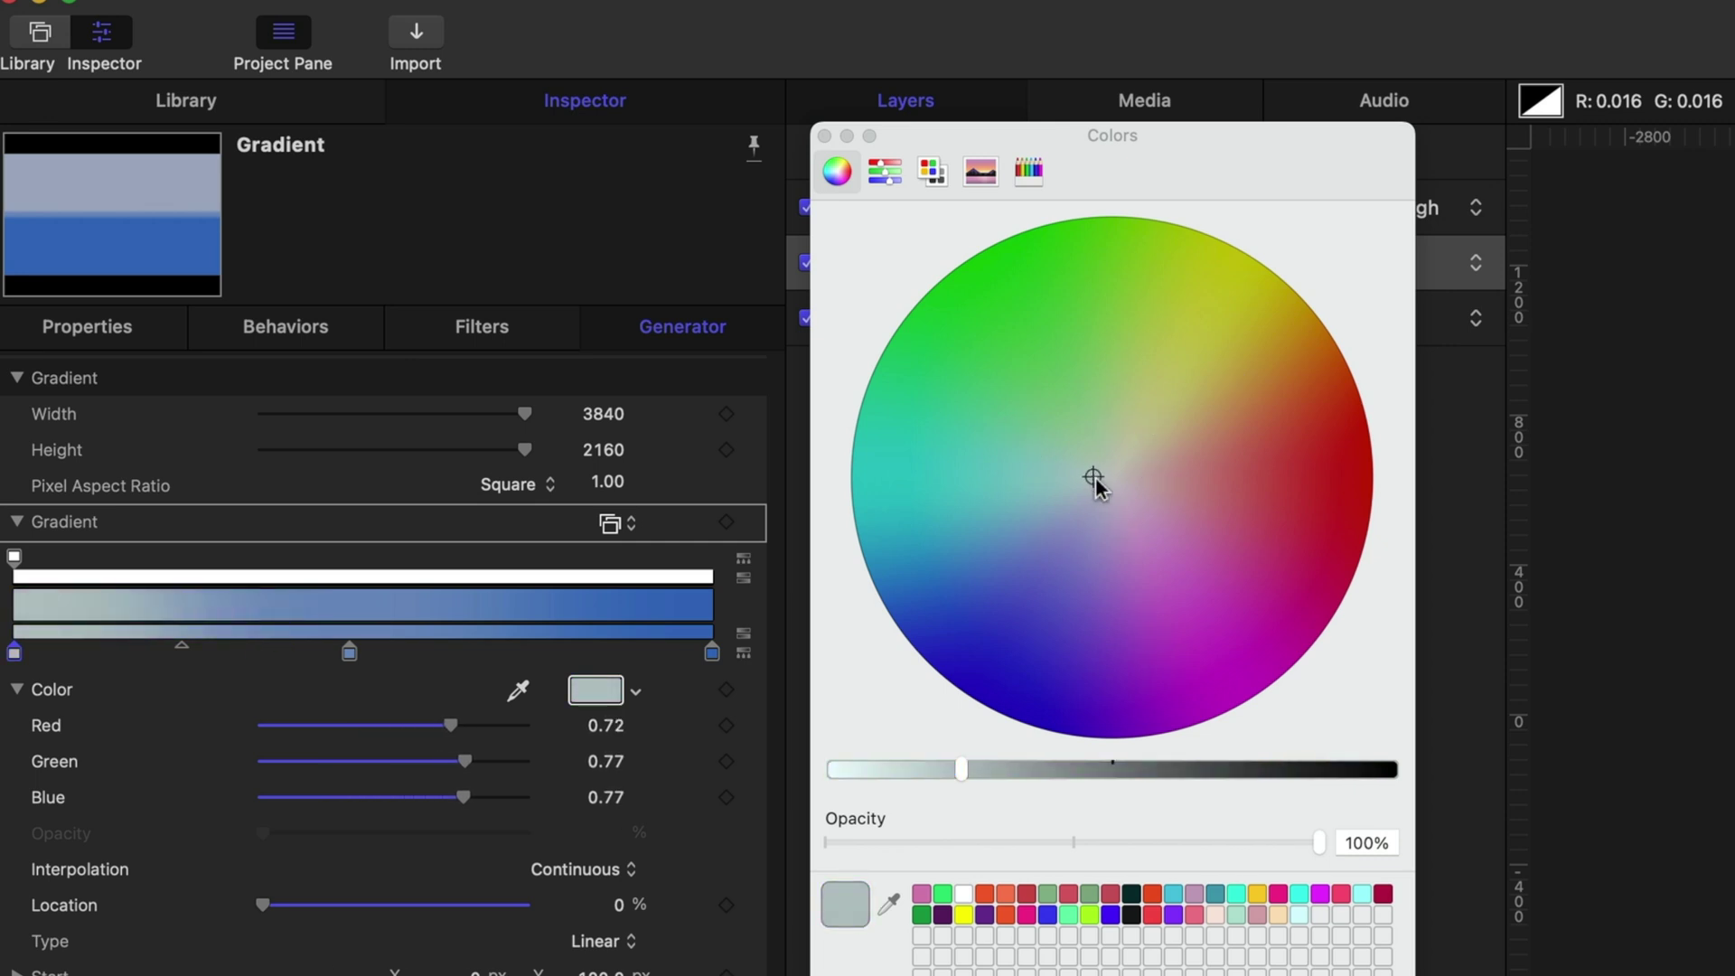
pyautogui.click(936, 173)
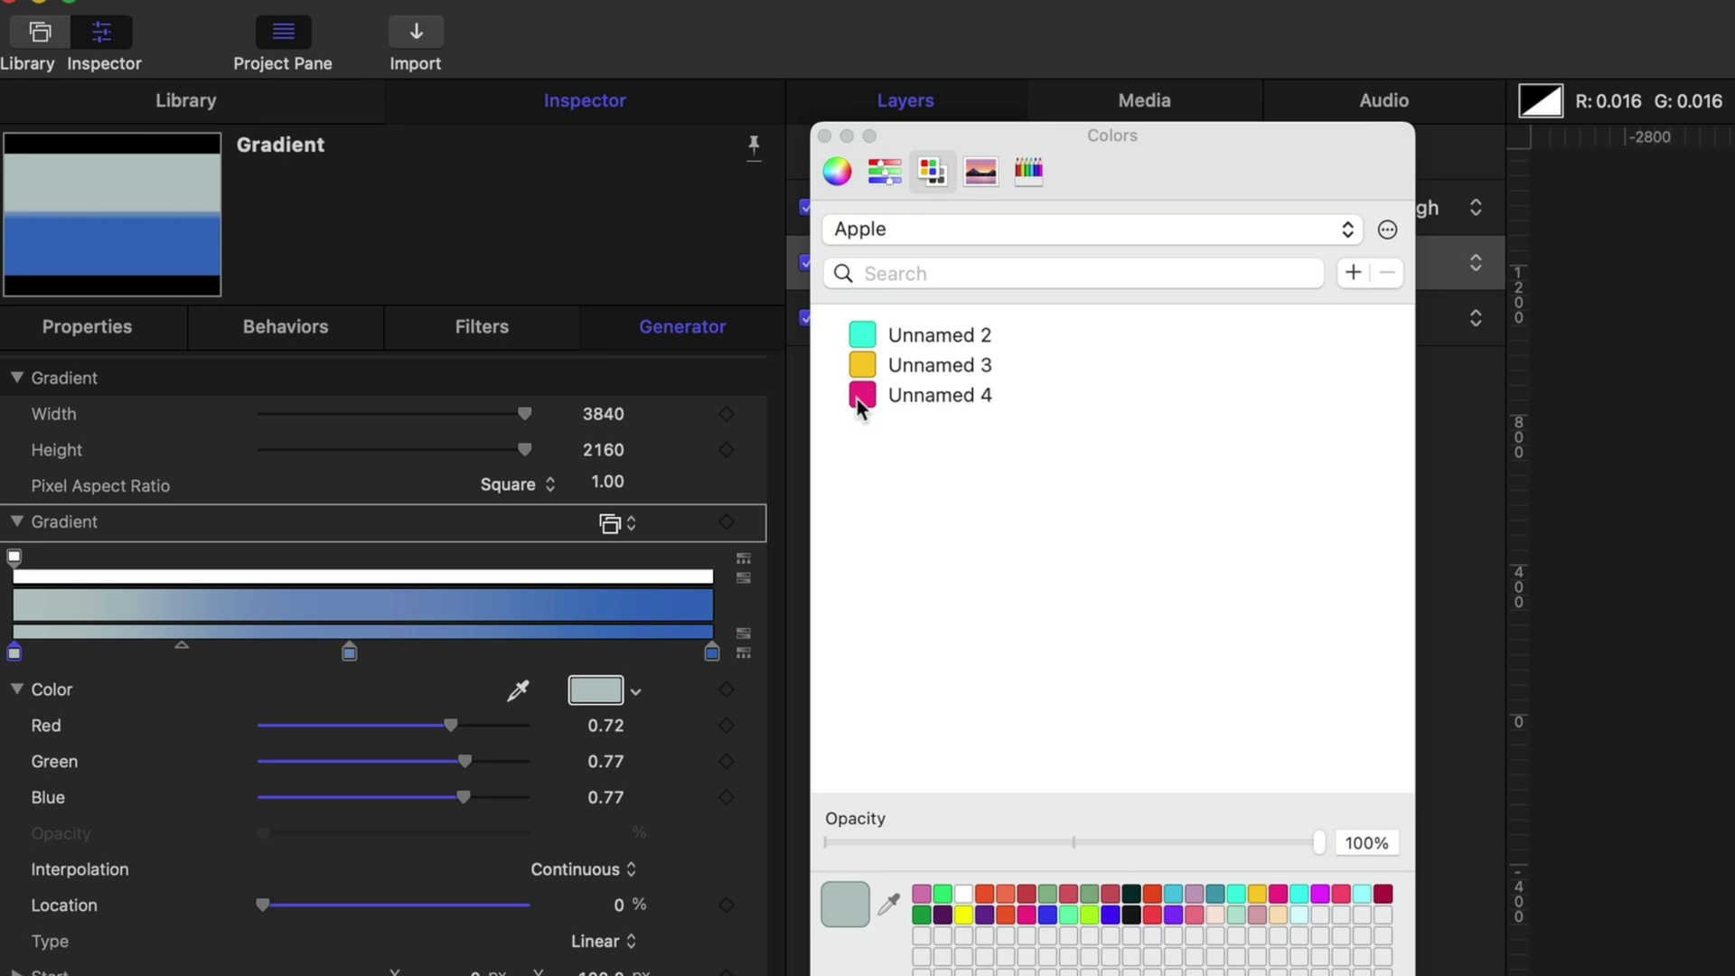
pyautogui.click(861, 402)
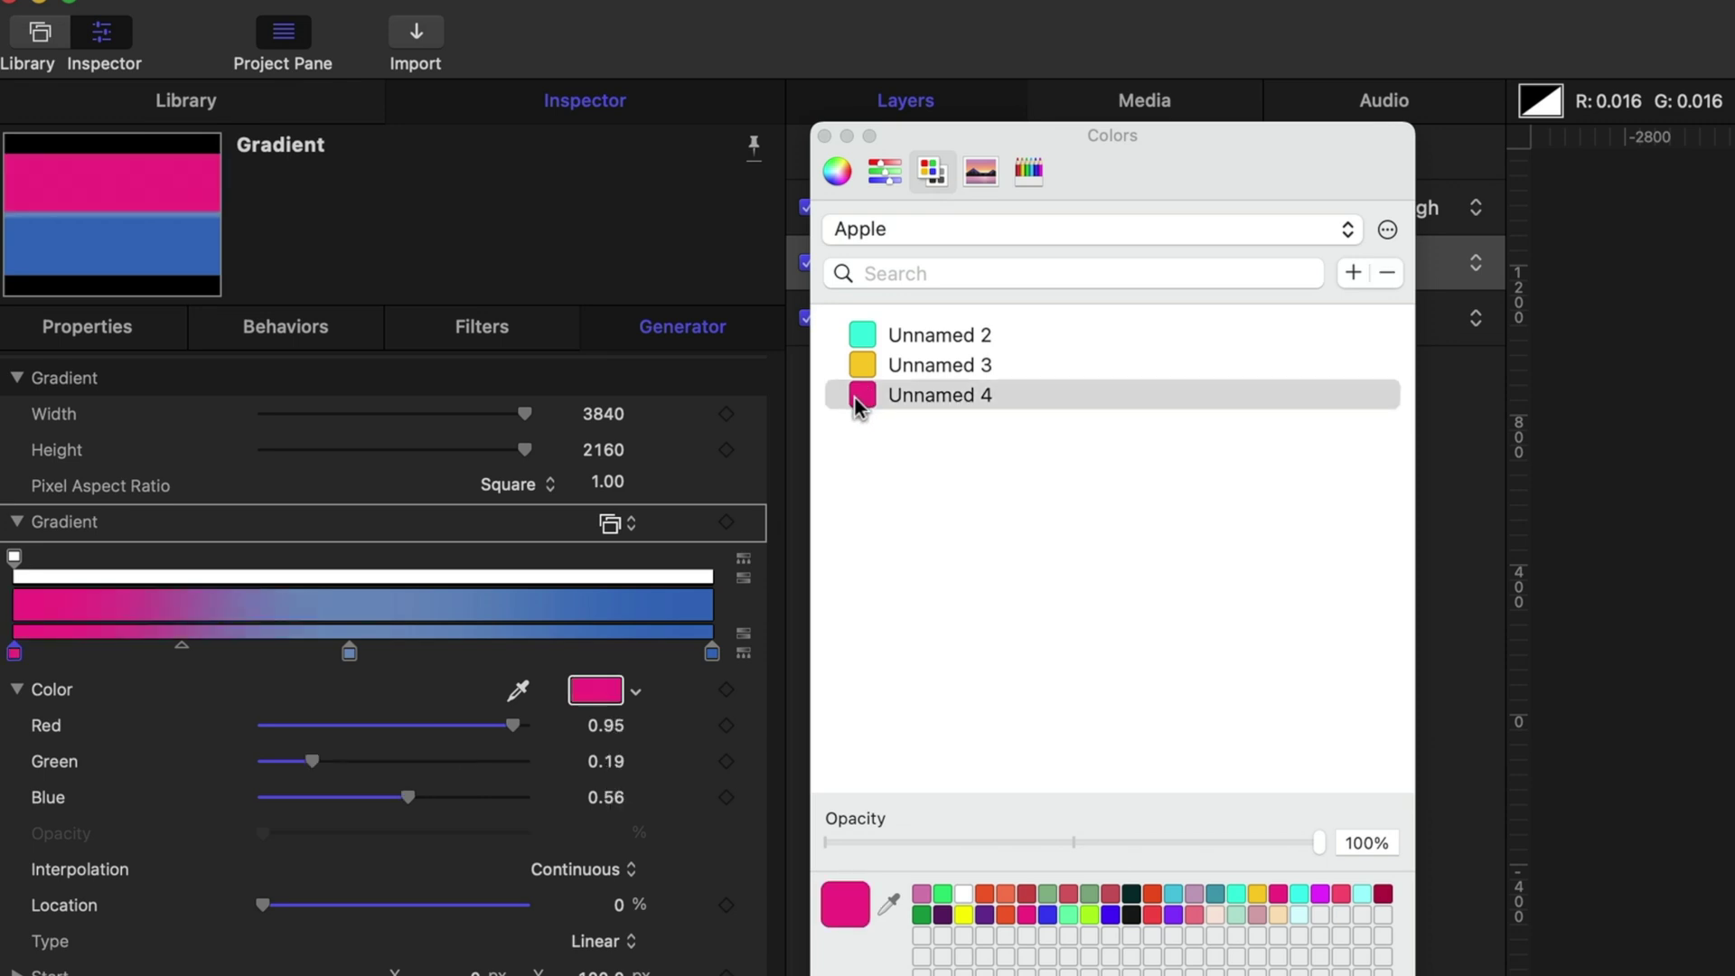
pyautogui.click(350, 652)
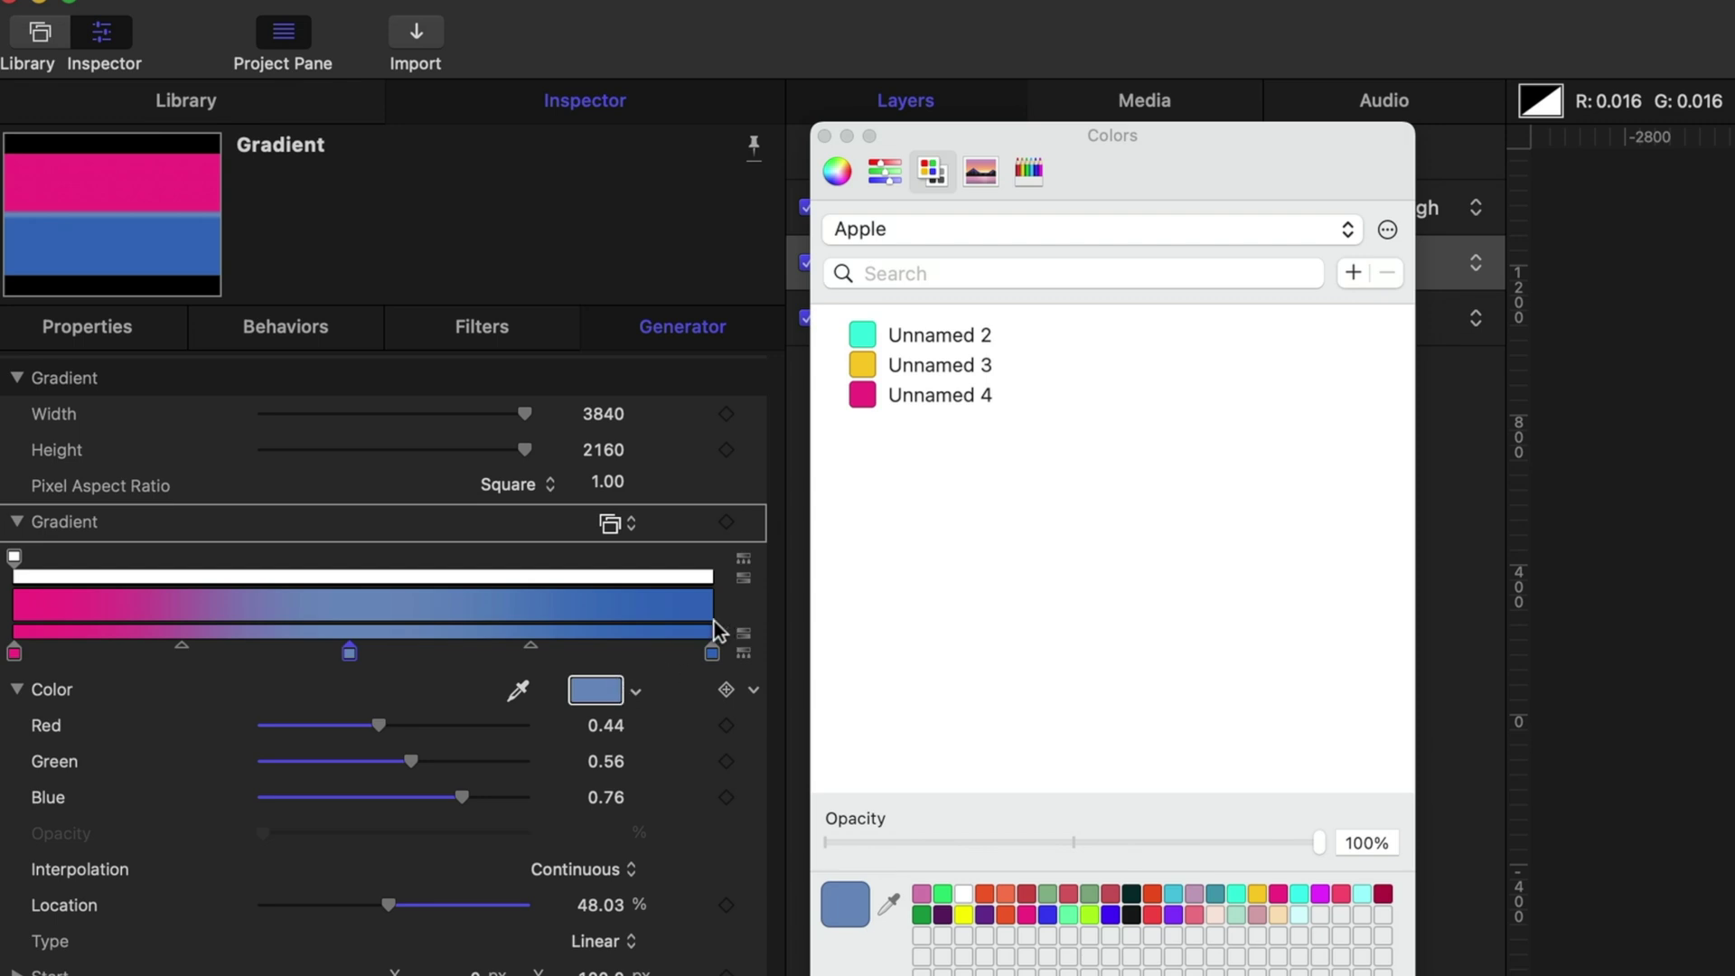
pyautogui.click(861, 365)
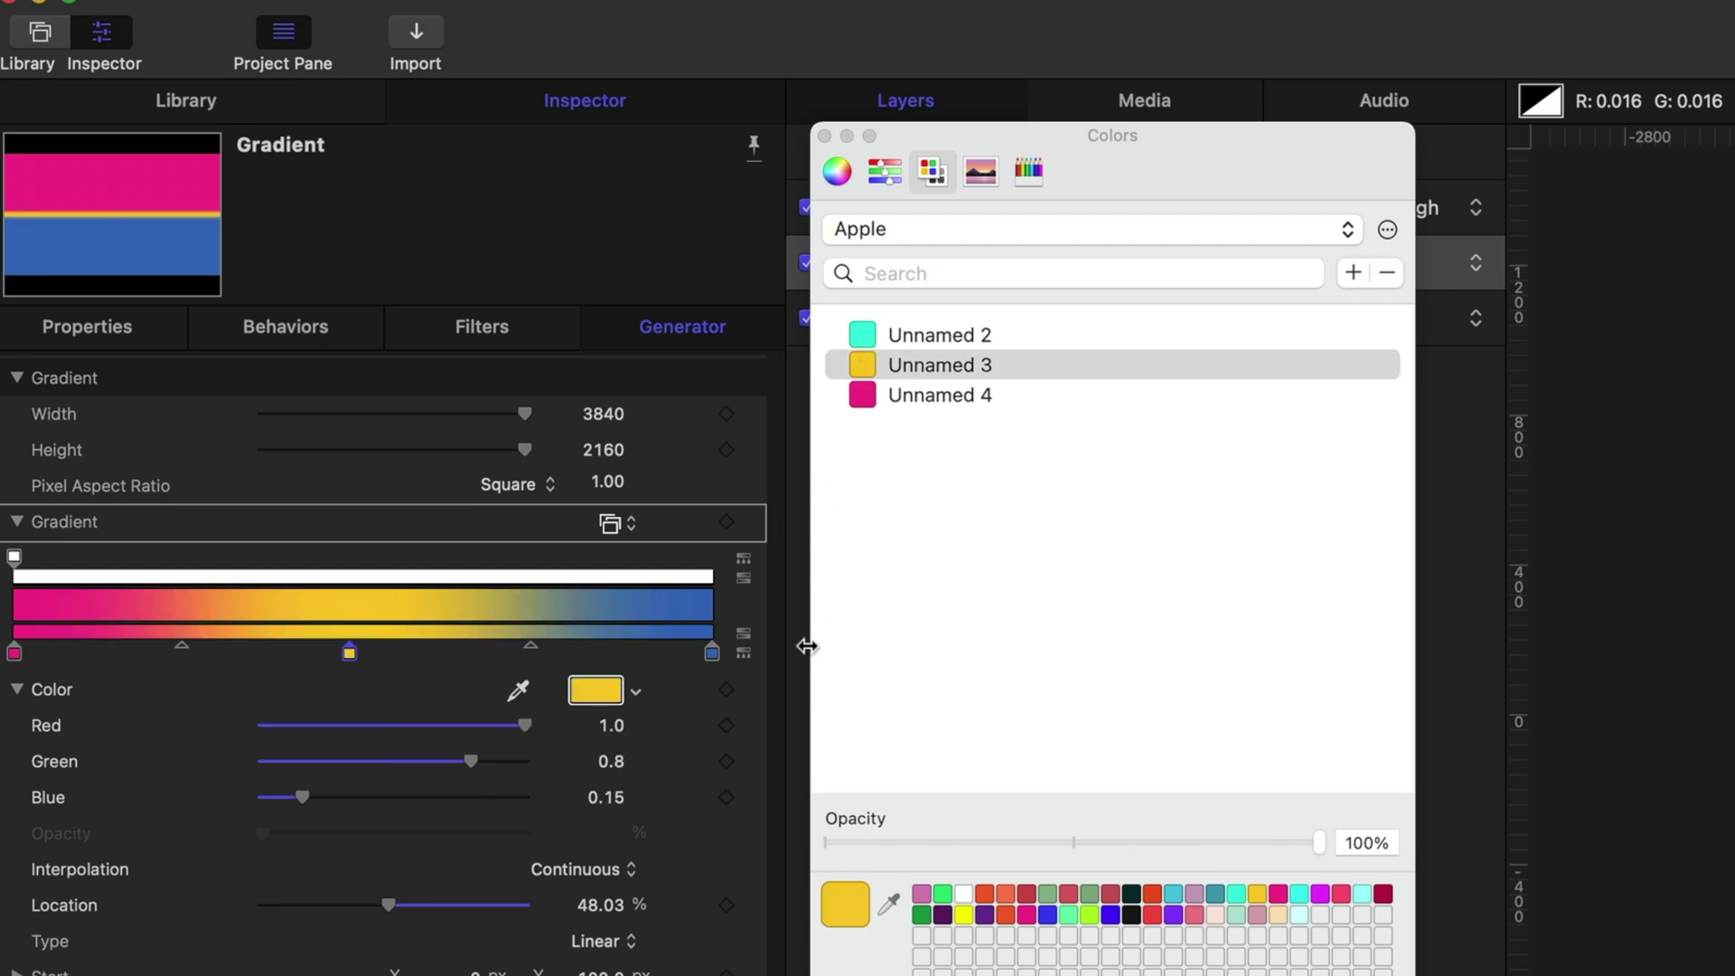
pyautogui.click(712, 652)
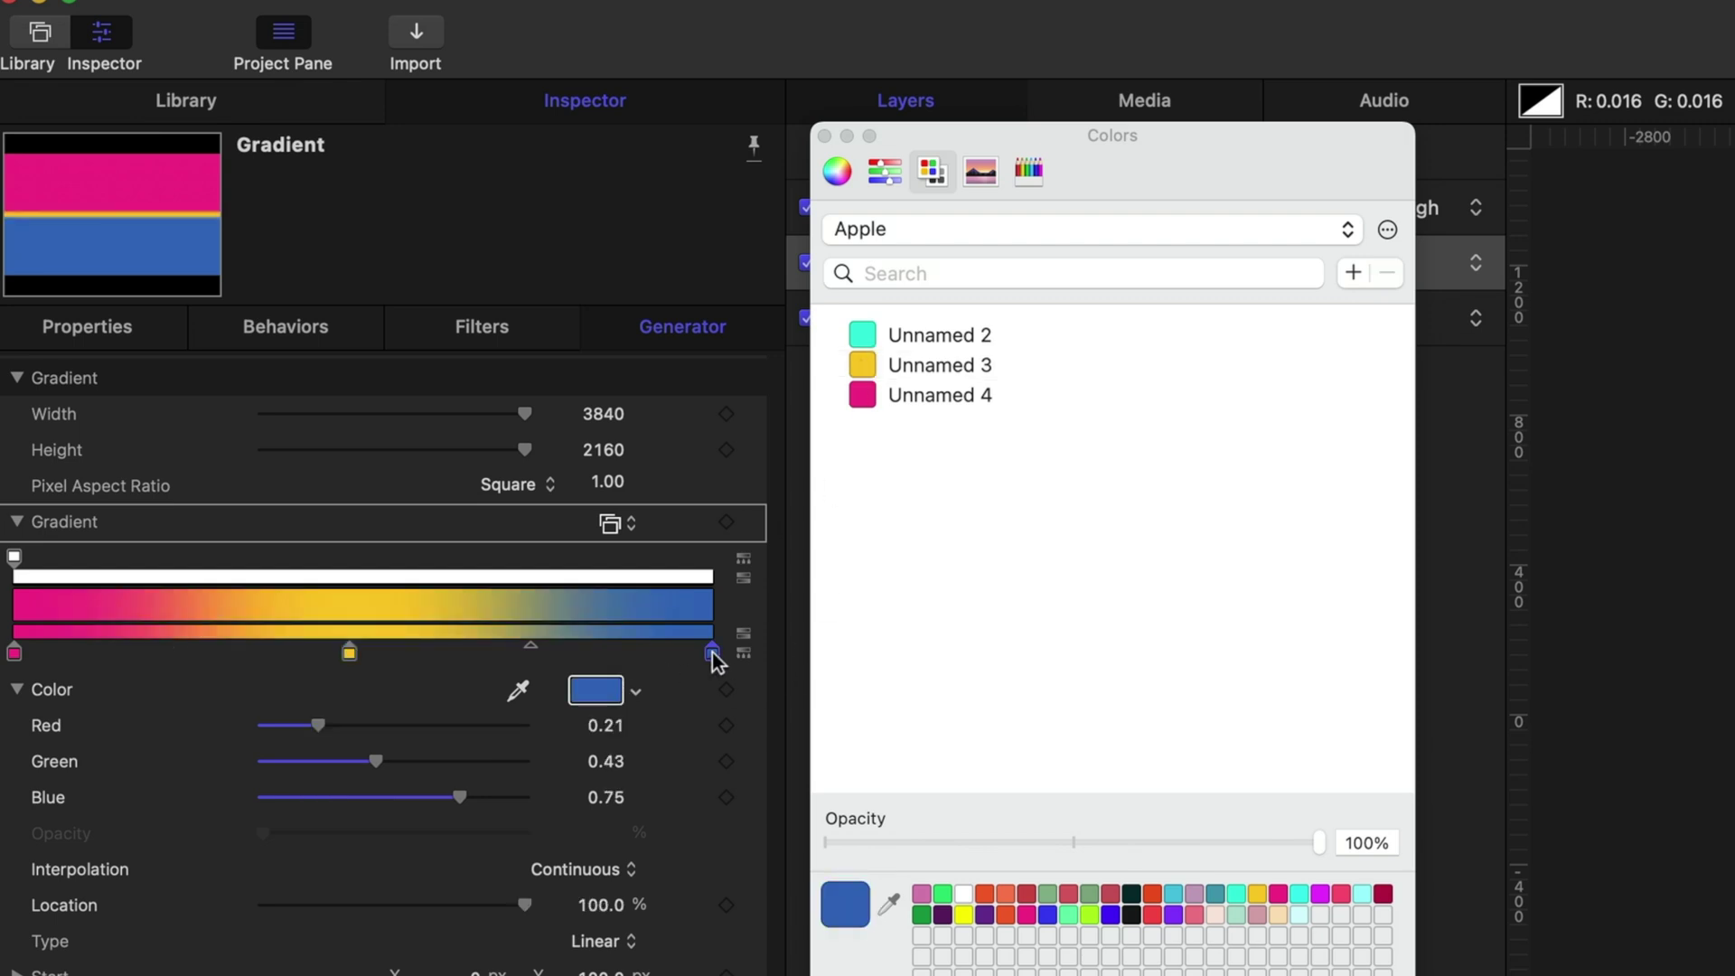
pyautogui.click(862, 335)
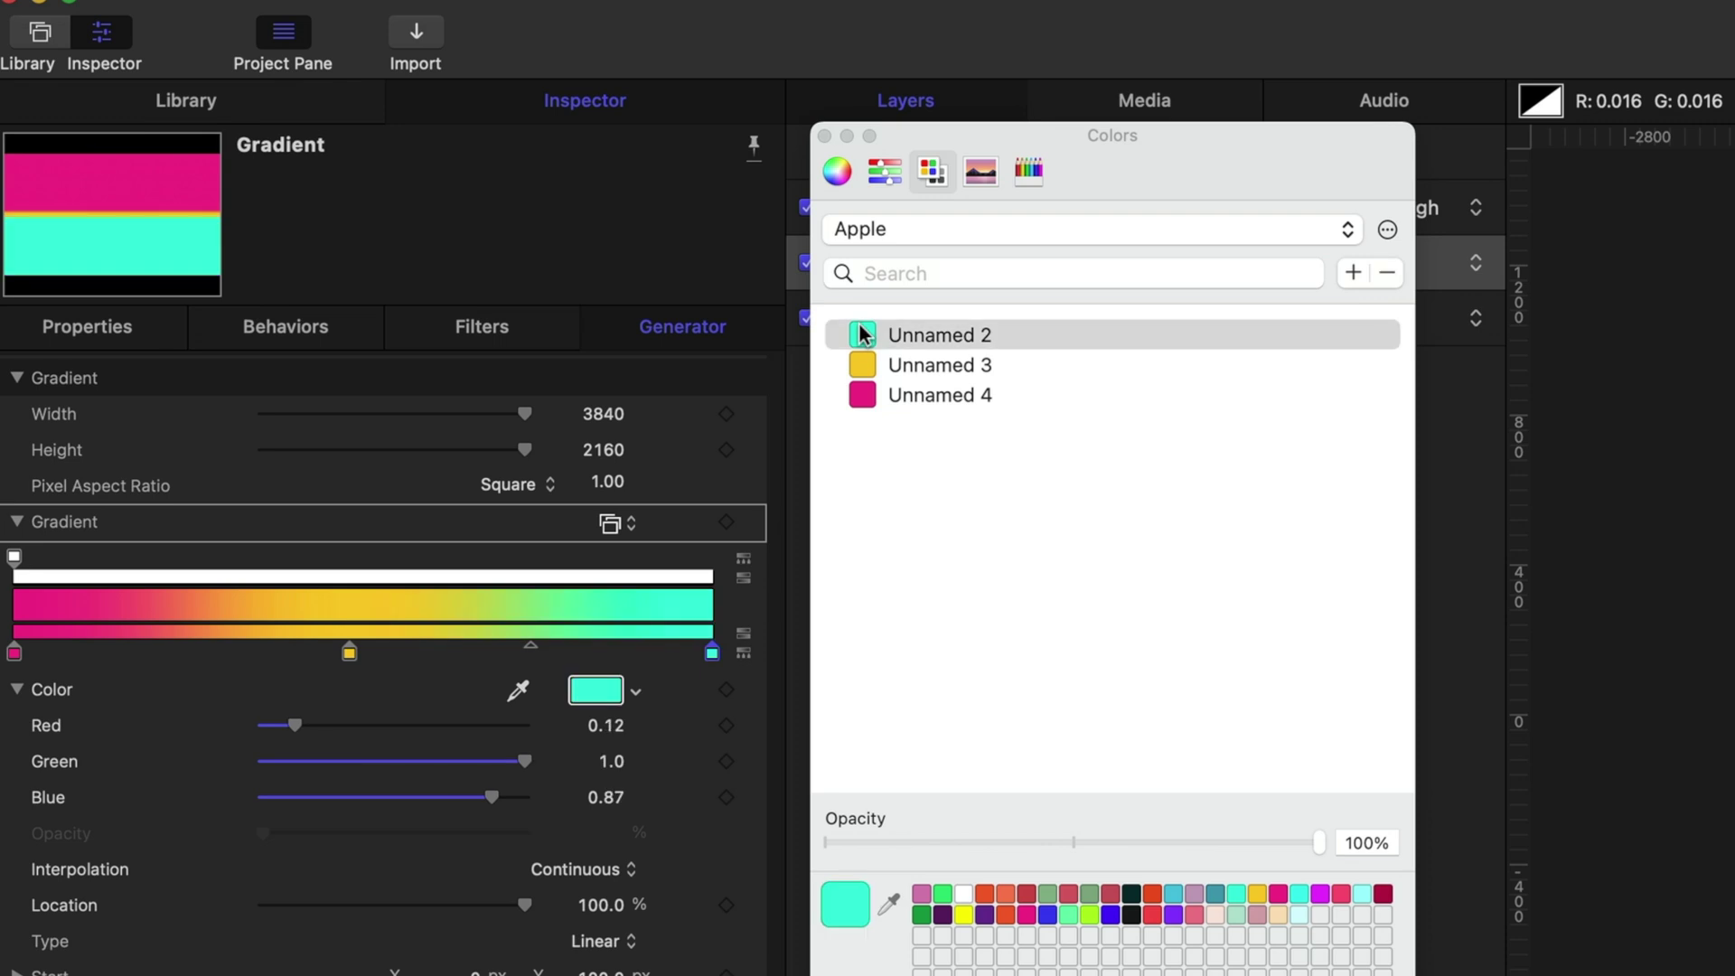
pyautogui.click(824, 135)
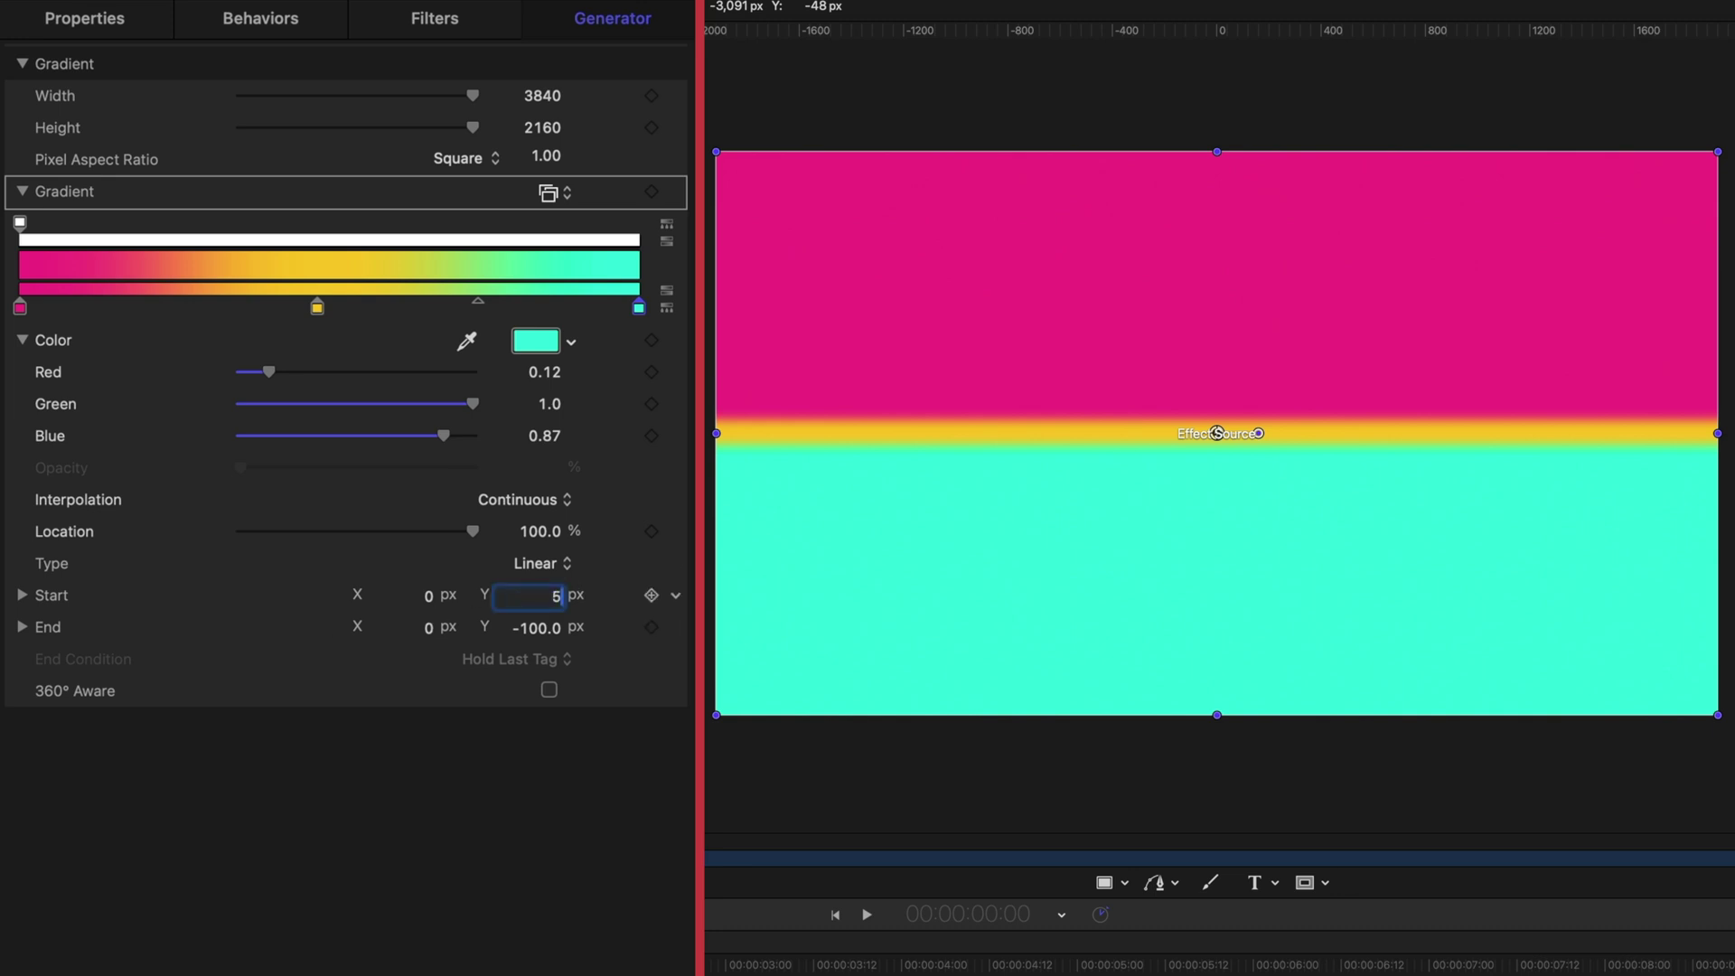
# - Set the gradient Start Y to 500 and End Y to -500
pyautogui.write('0')
pyautogui.press('Return')
pyautogui.click(537, 627)
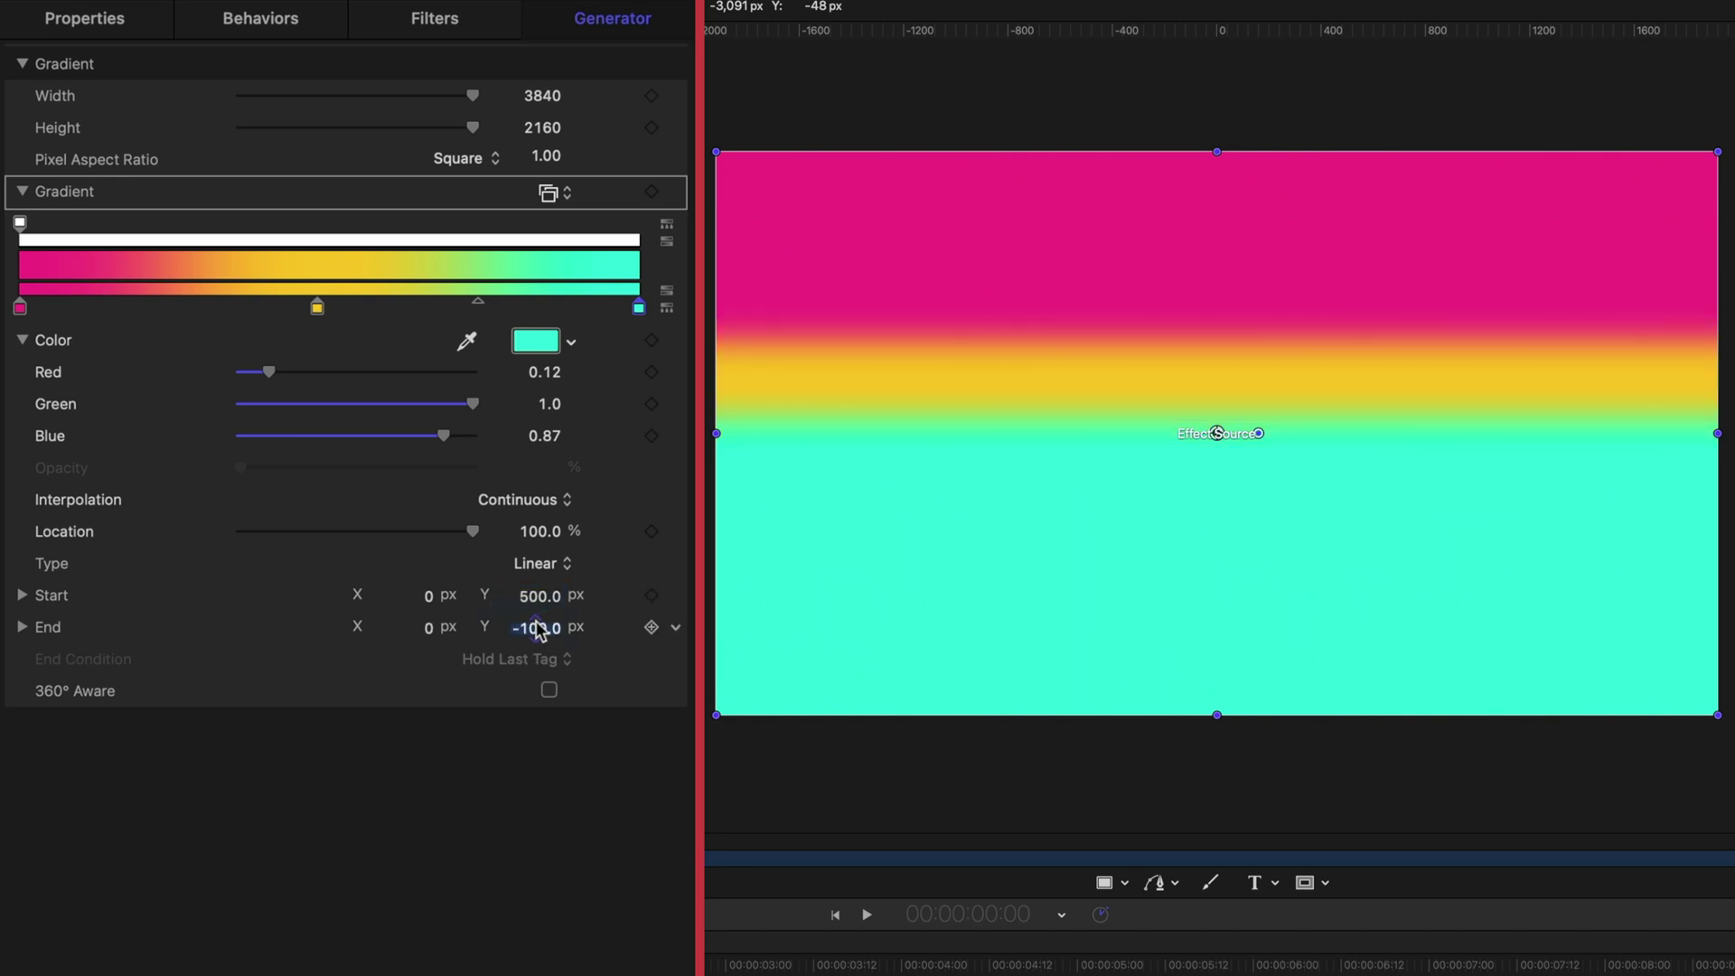
pyautogui.write('-500')
pyautogui.press('Return')
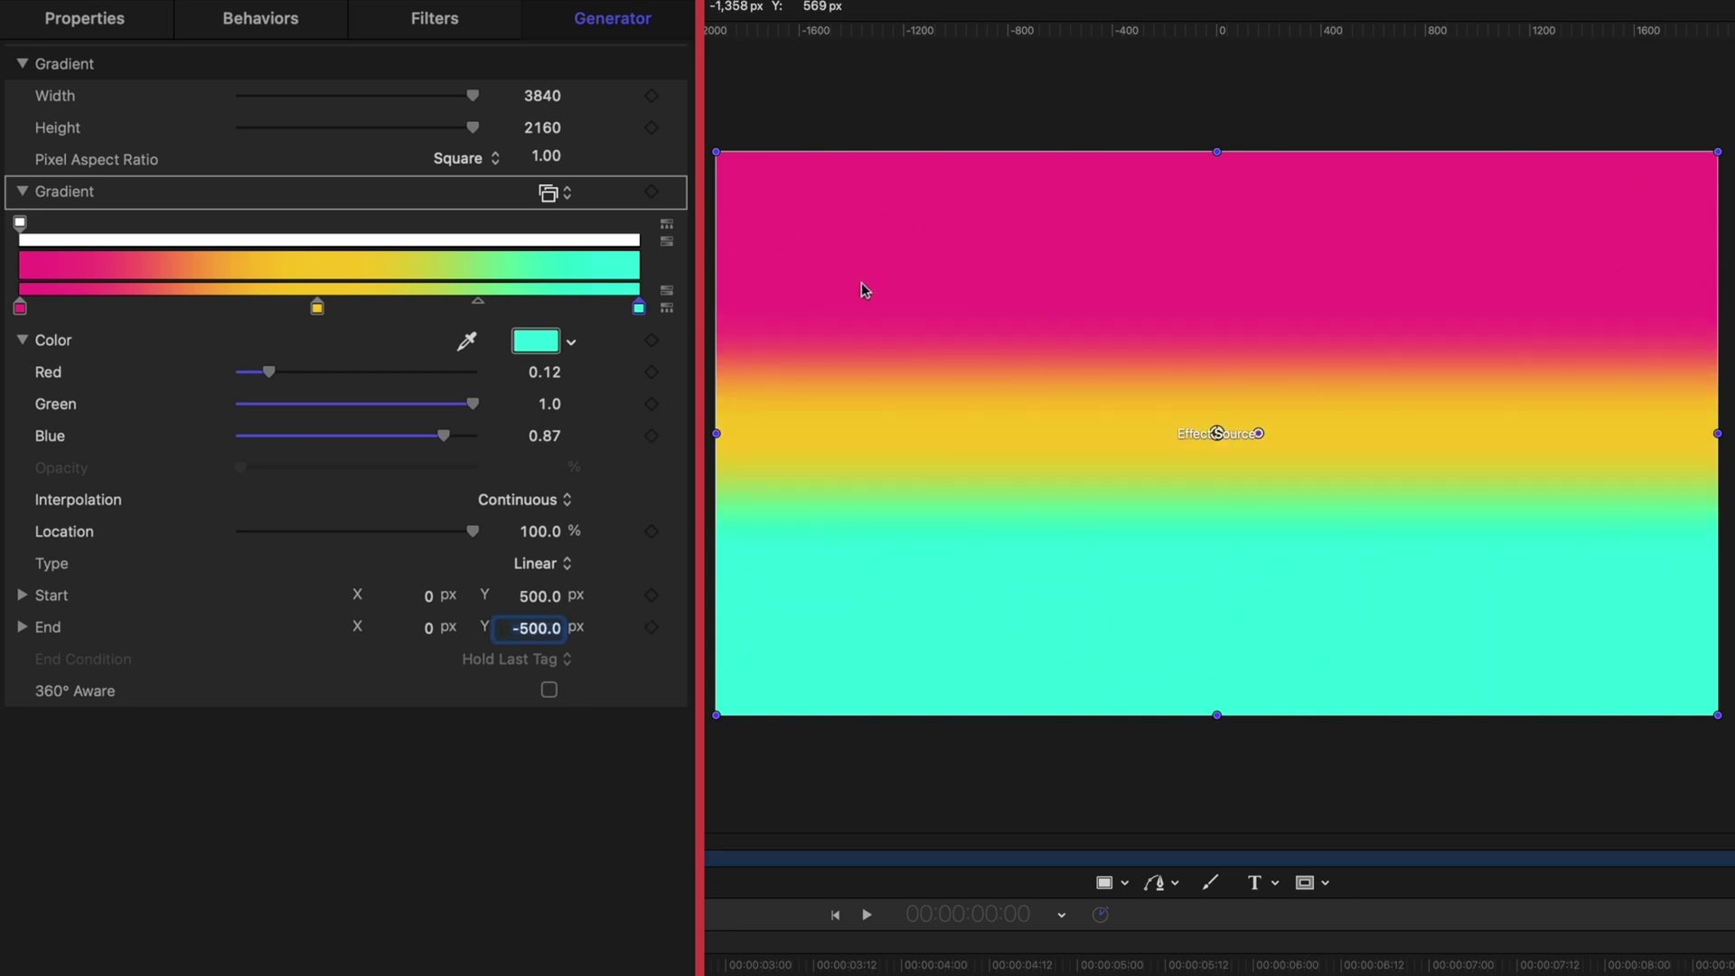
# - Set the Gradient layer's Blend Mode to Soft Light
pyautogui.click(122, 20)
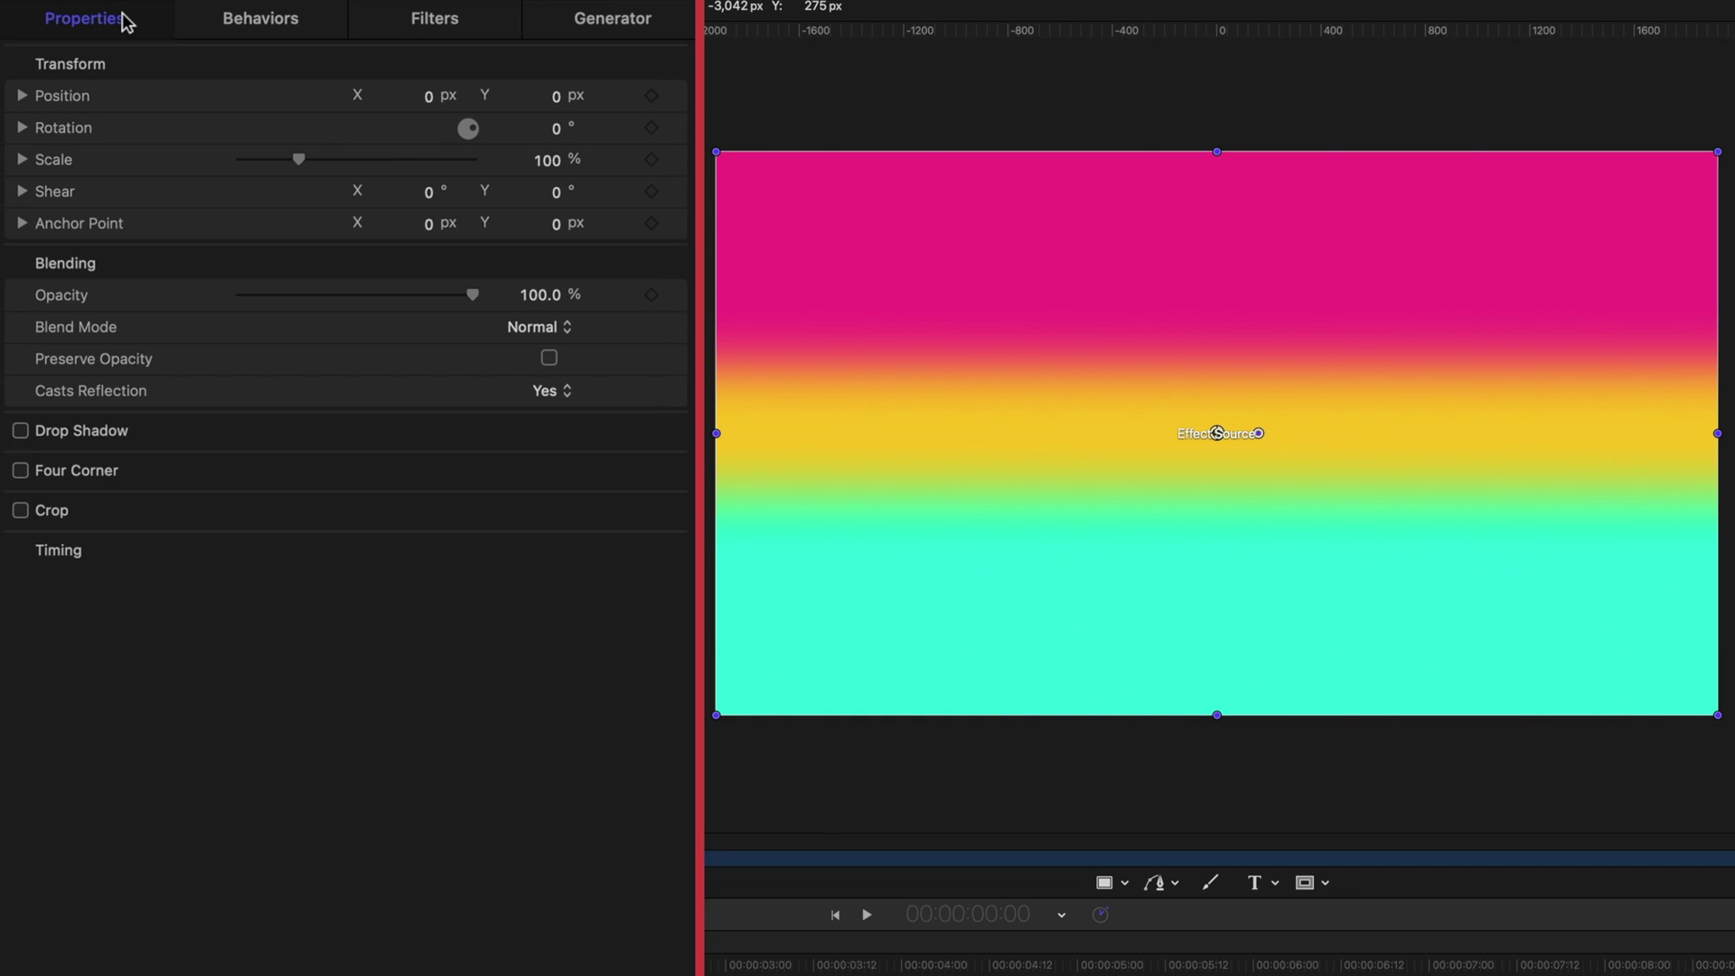
pyautogui.click(535, 331)
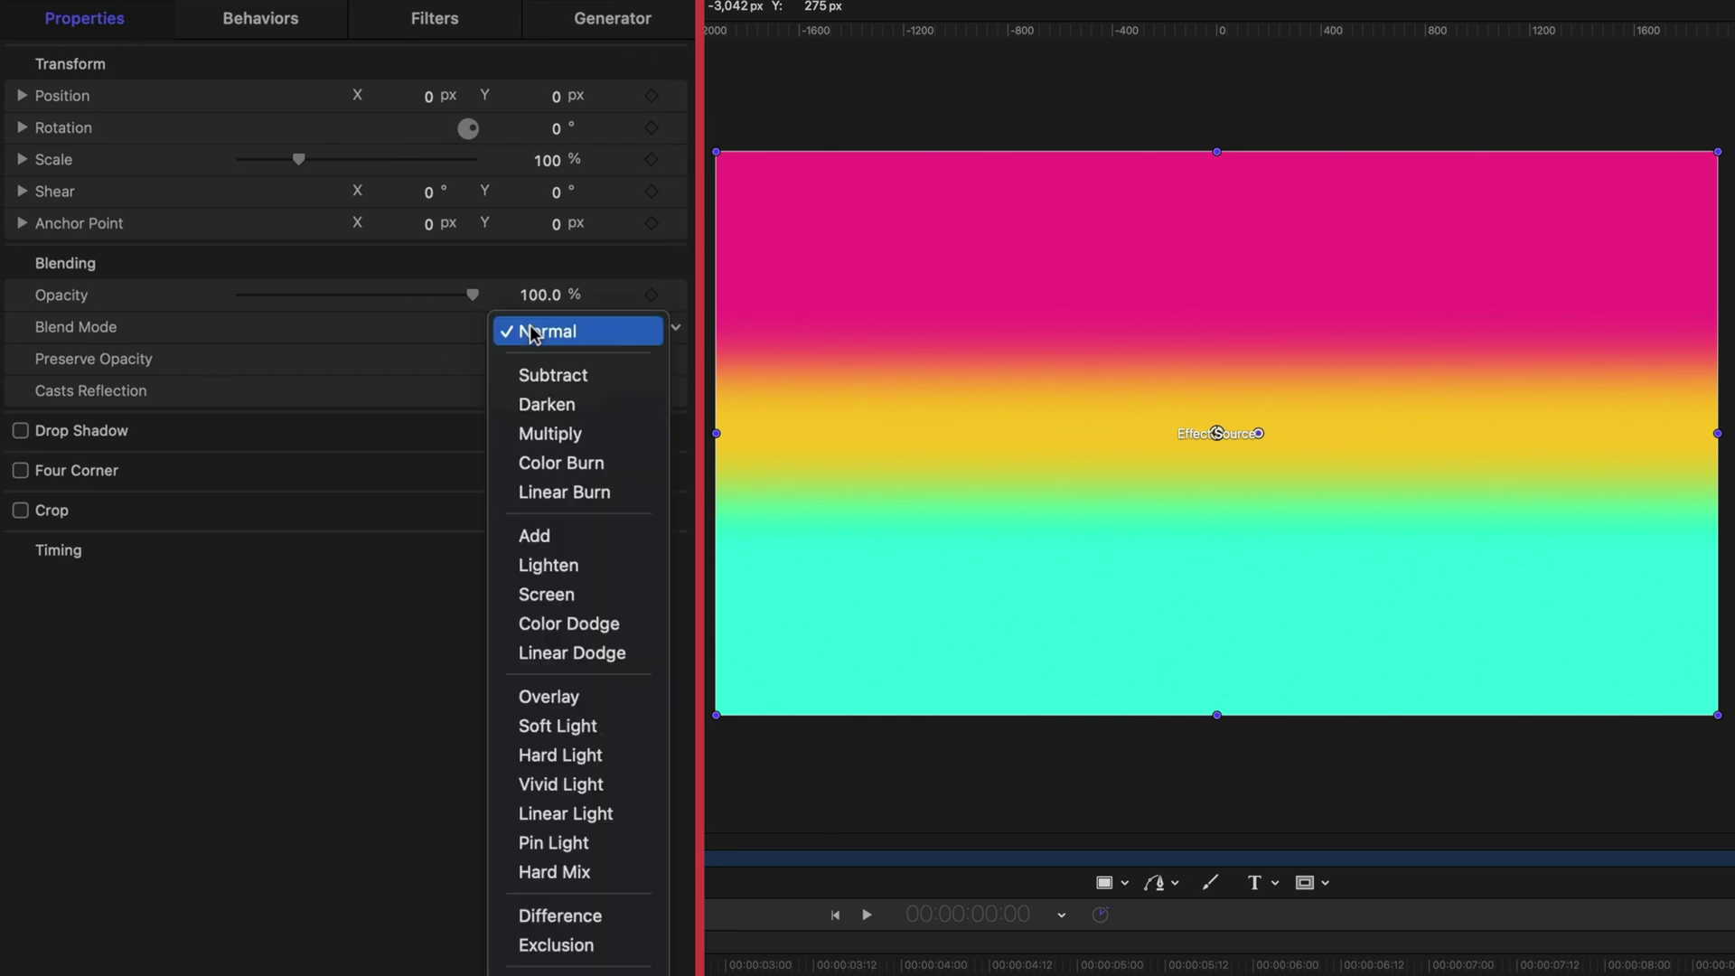
pyautogui.click(568, 726)
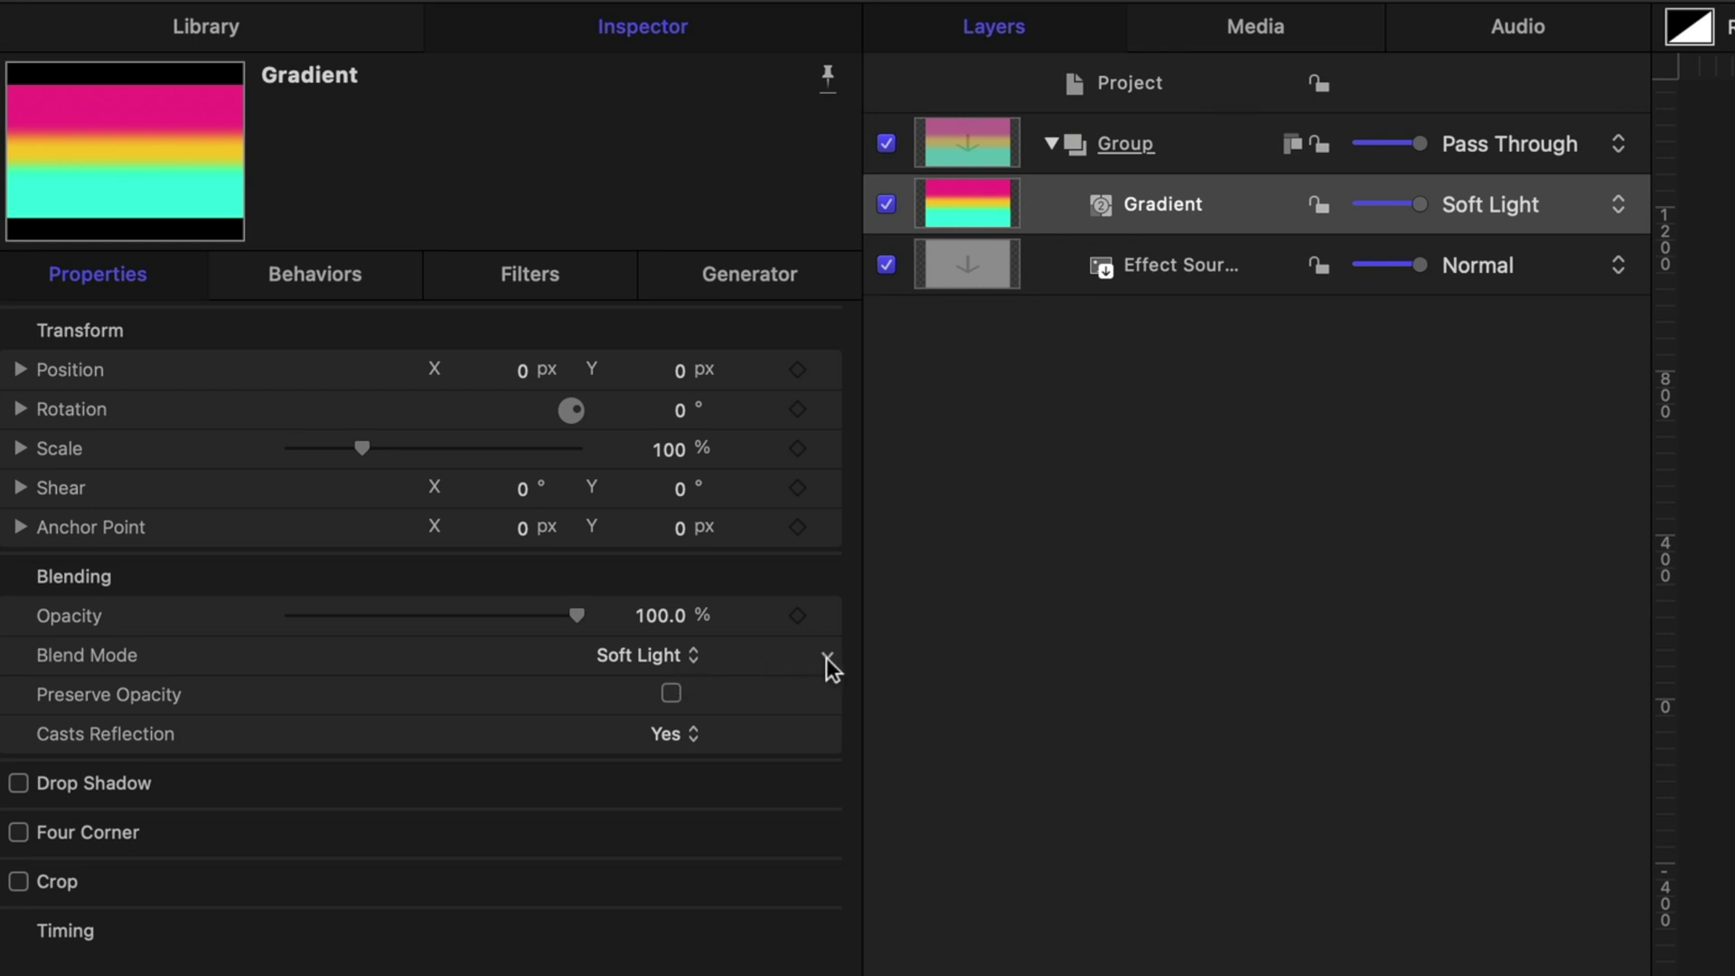
# - Publish the Blend Mode and Opacity parameters to Final Cut Pro
pyautogui.click(827, 657)
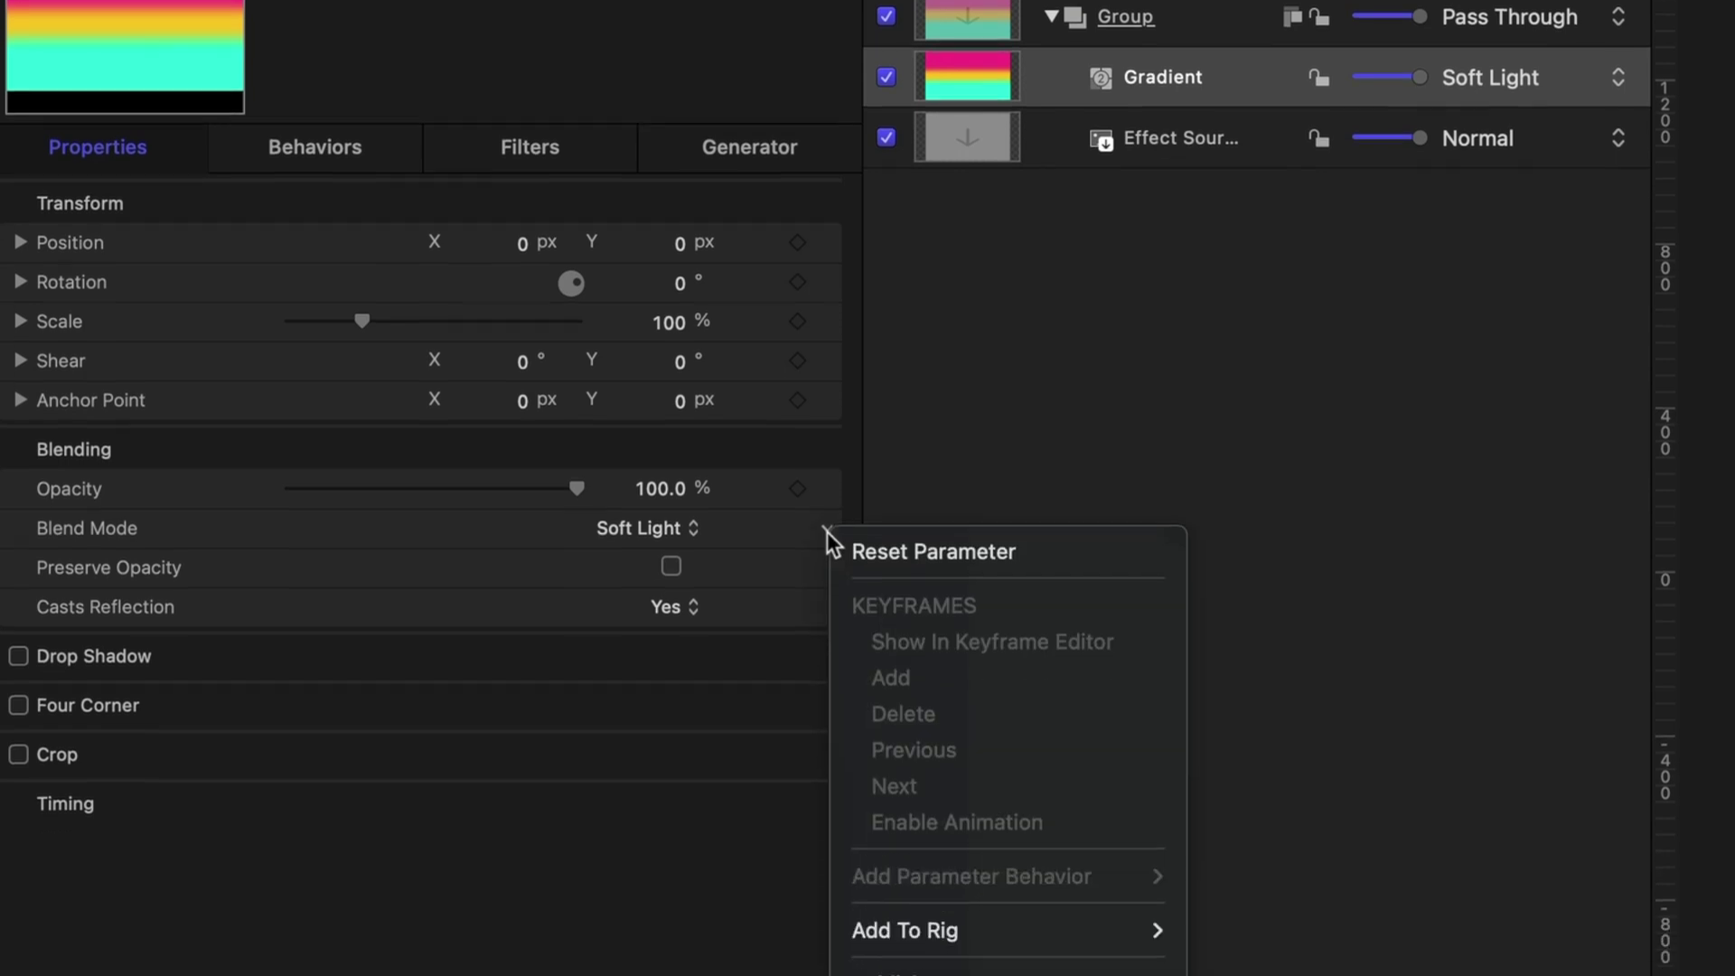
pyautogui.click(876, 710)
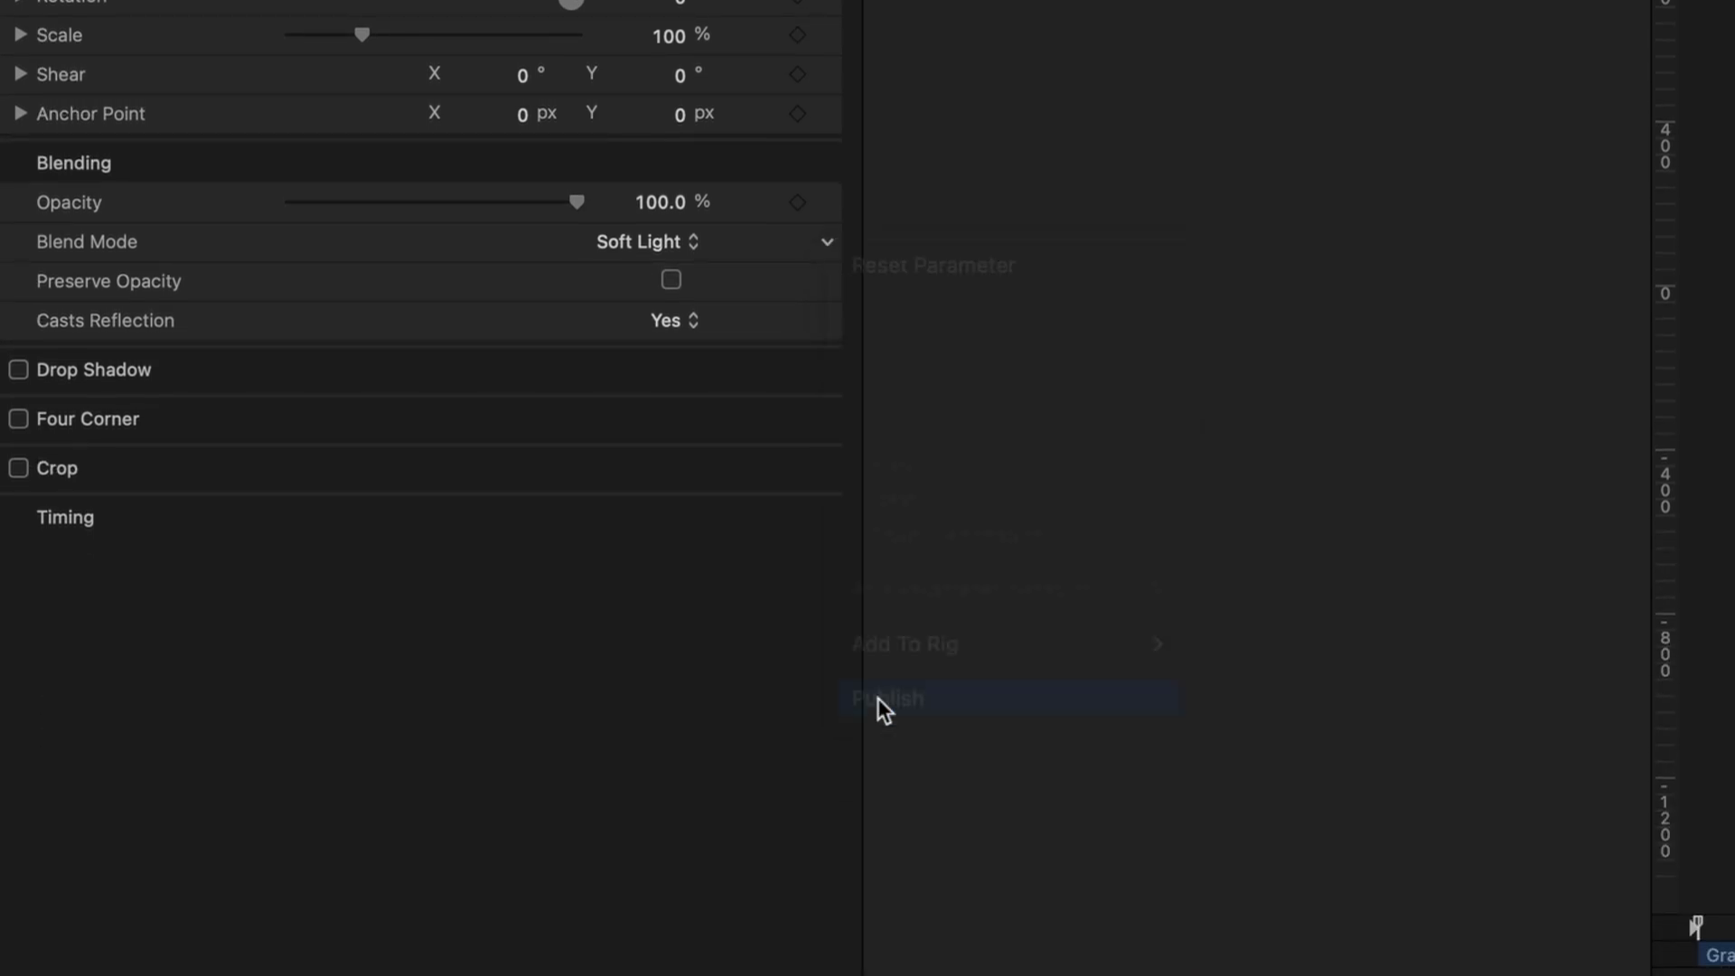
pyautogui.click(825, 205)
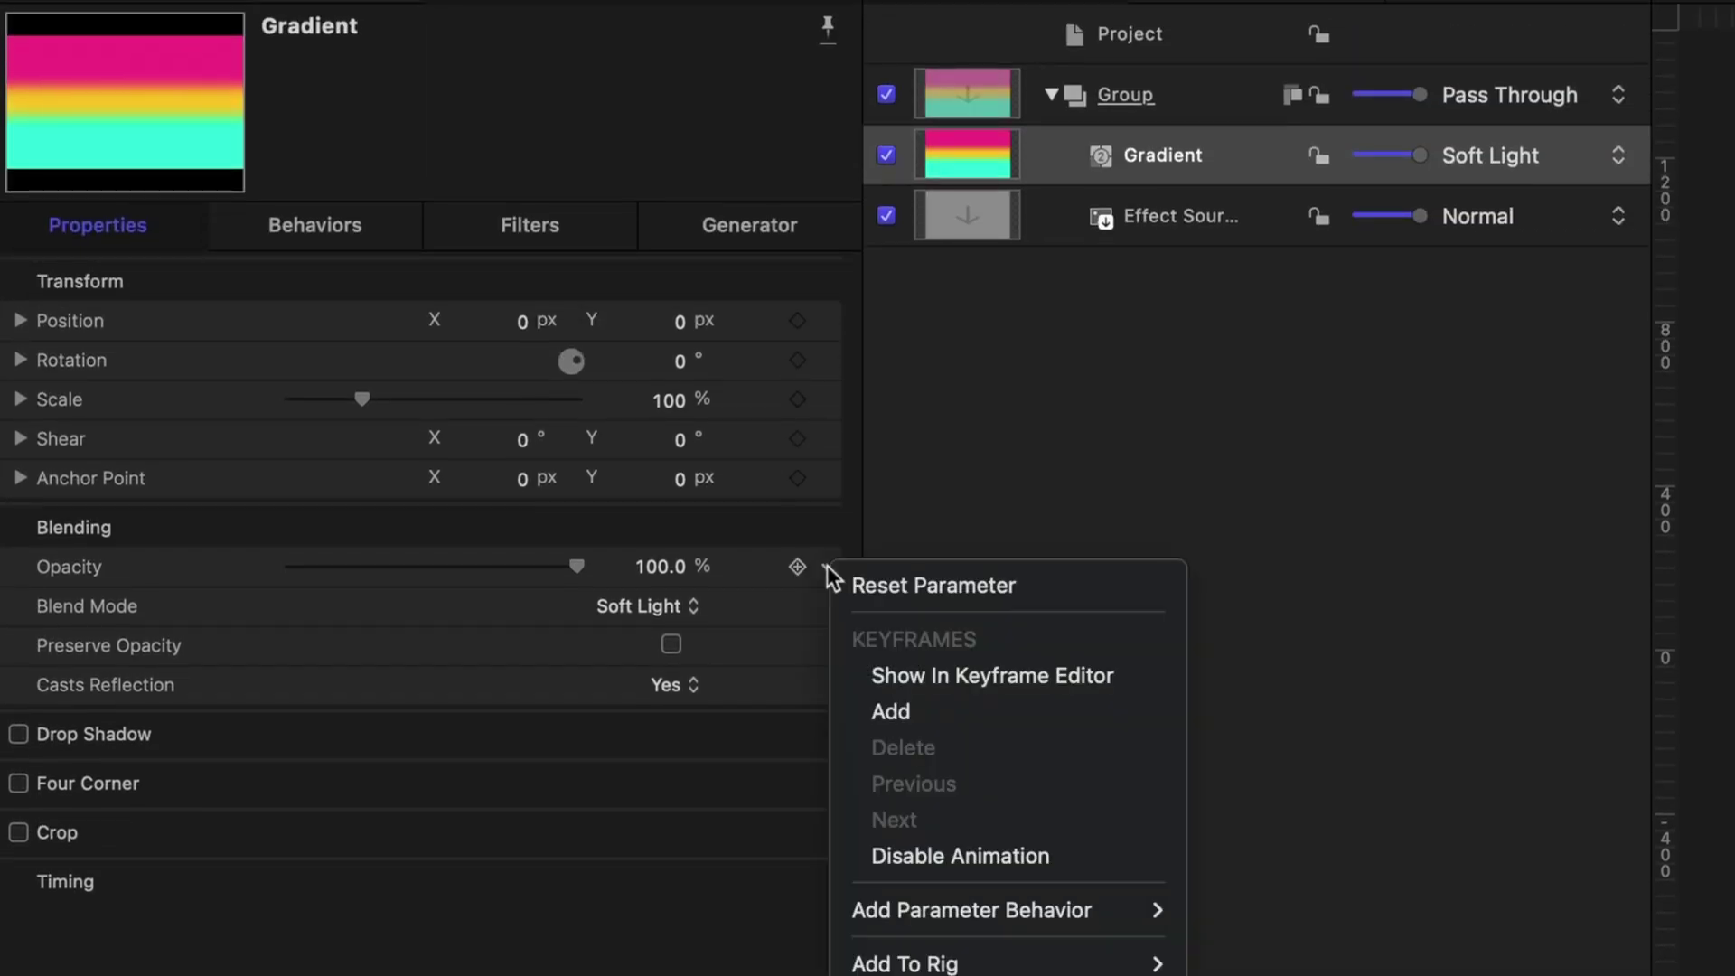
pyautogui.click(872, 961)
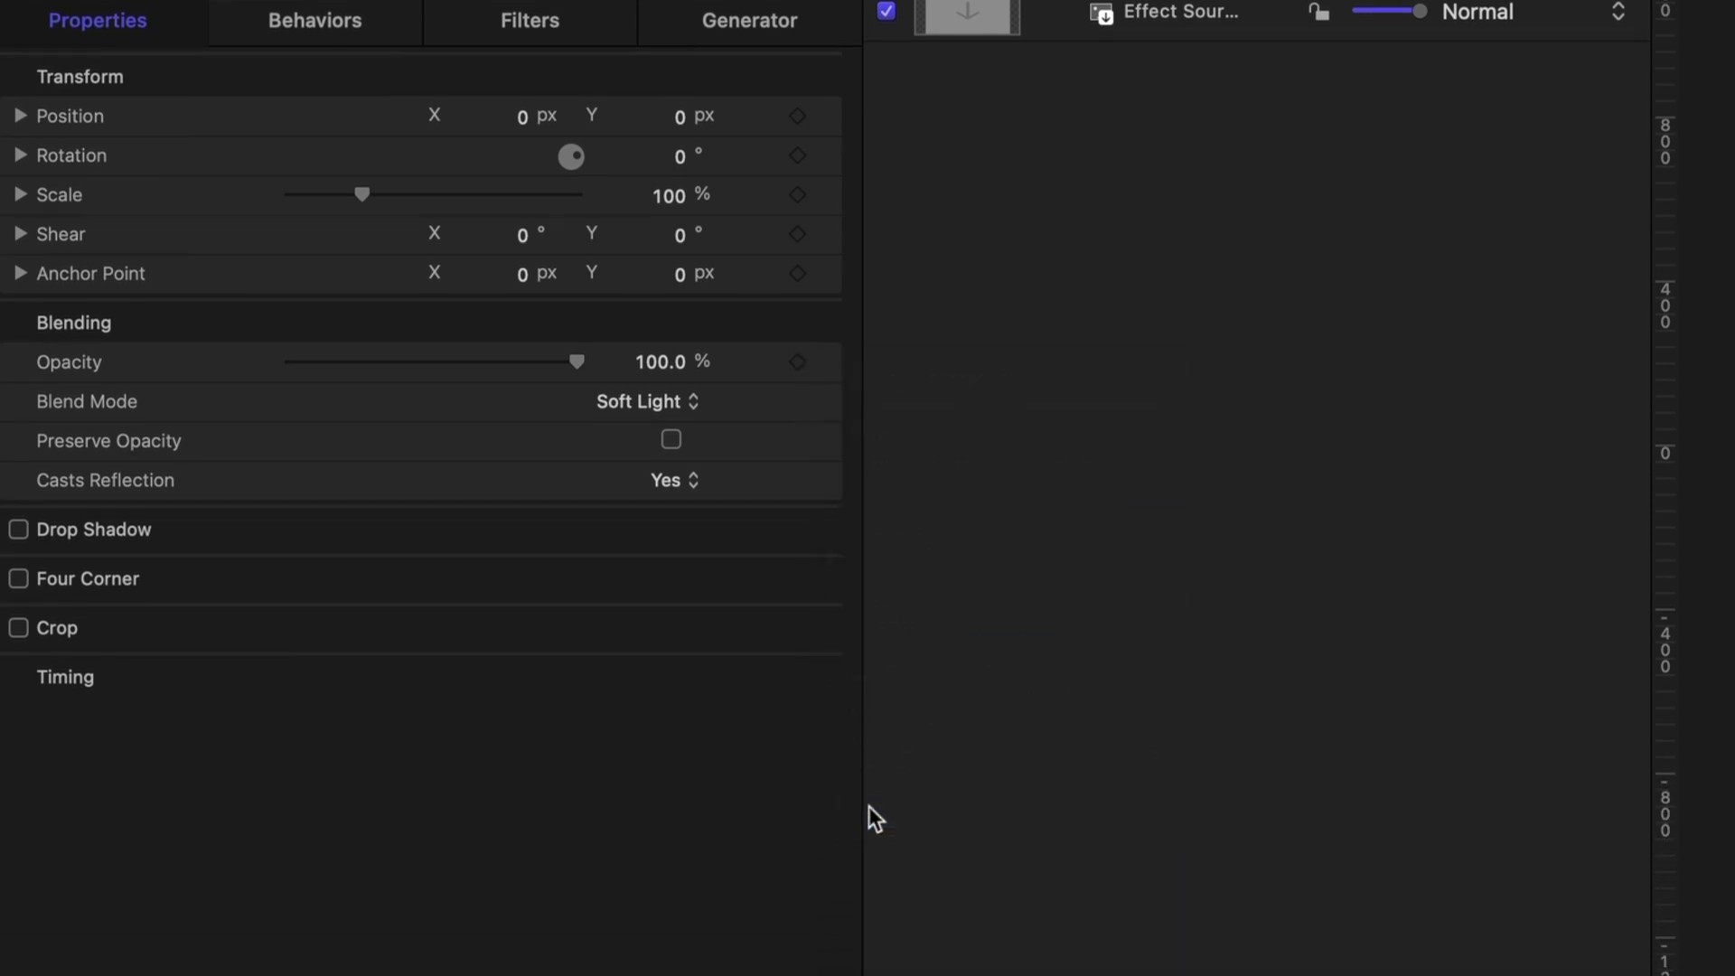
# - Publish the colours of the pink, yellow and cyan gradient stops
pyautogui.click(795, 232)
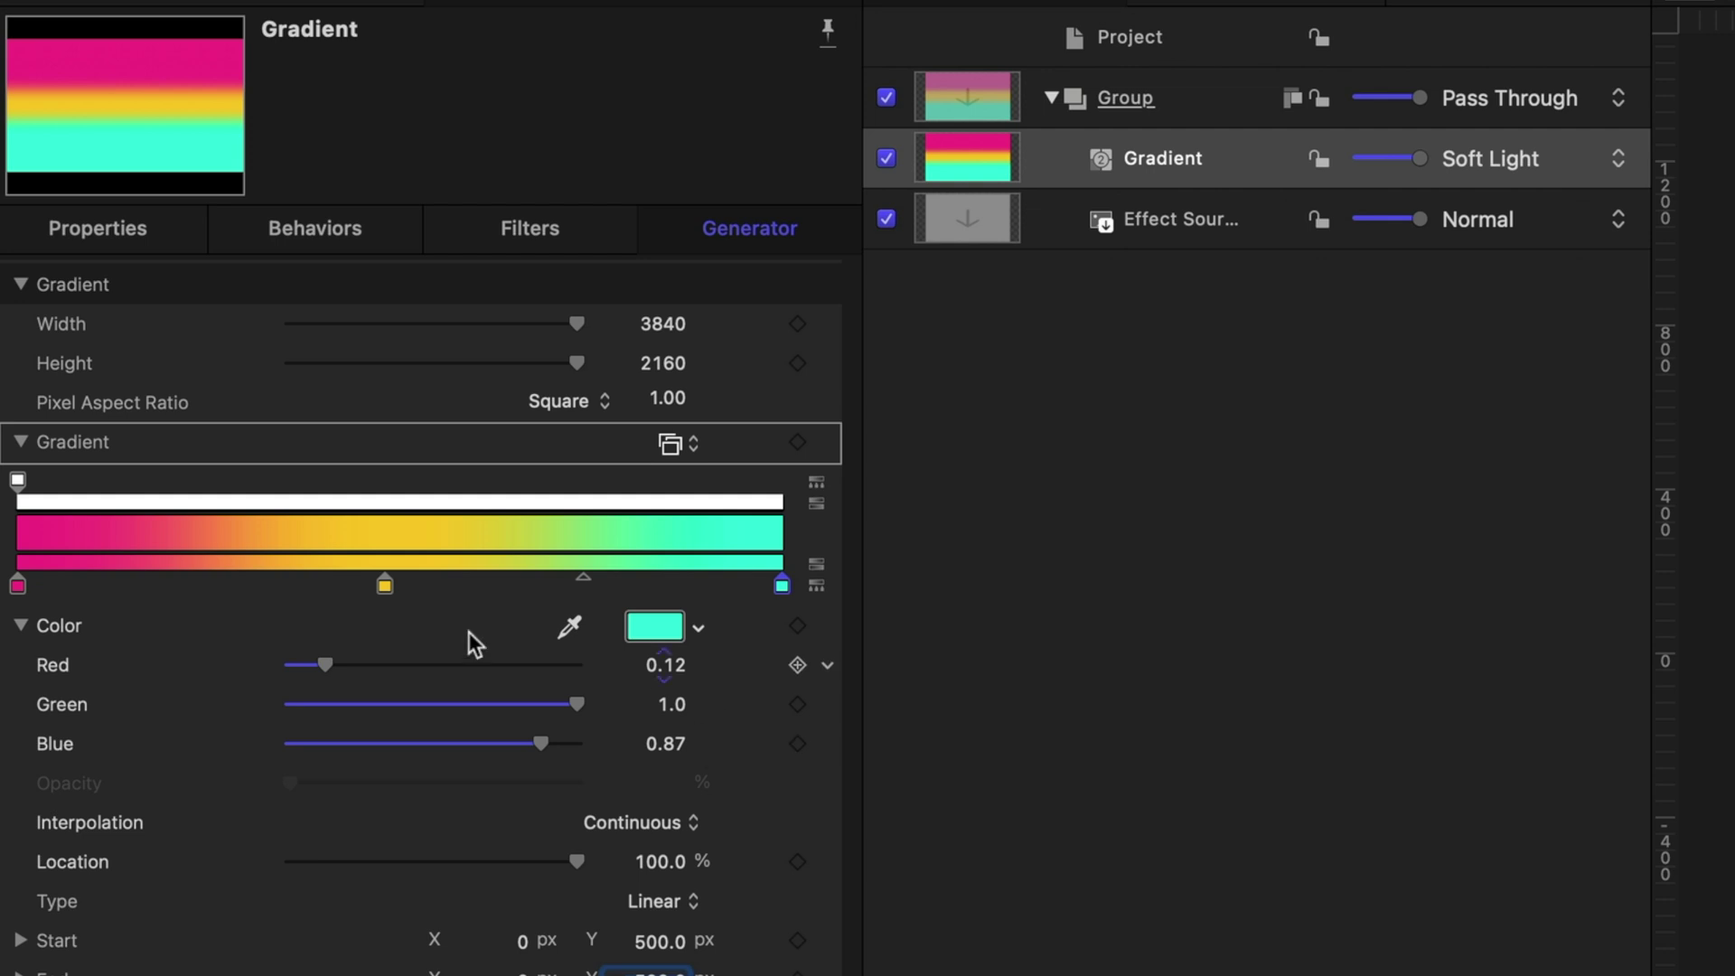
pyautogui.click(17, 587)
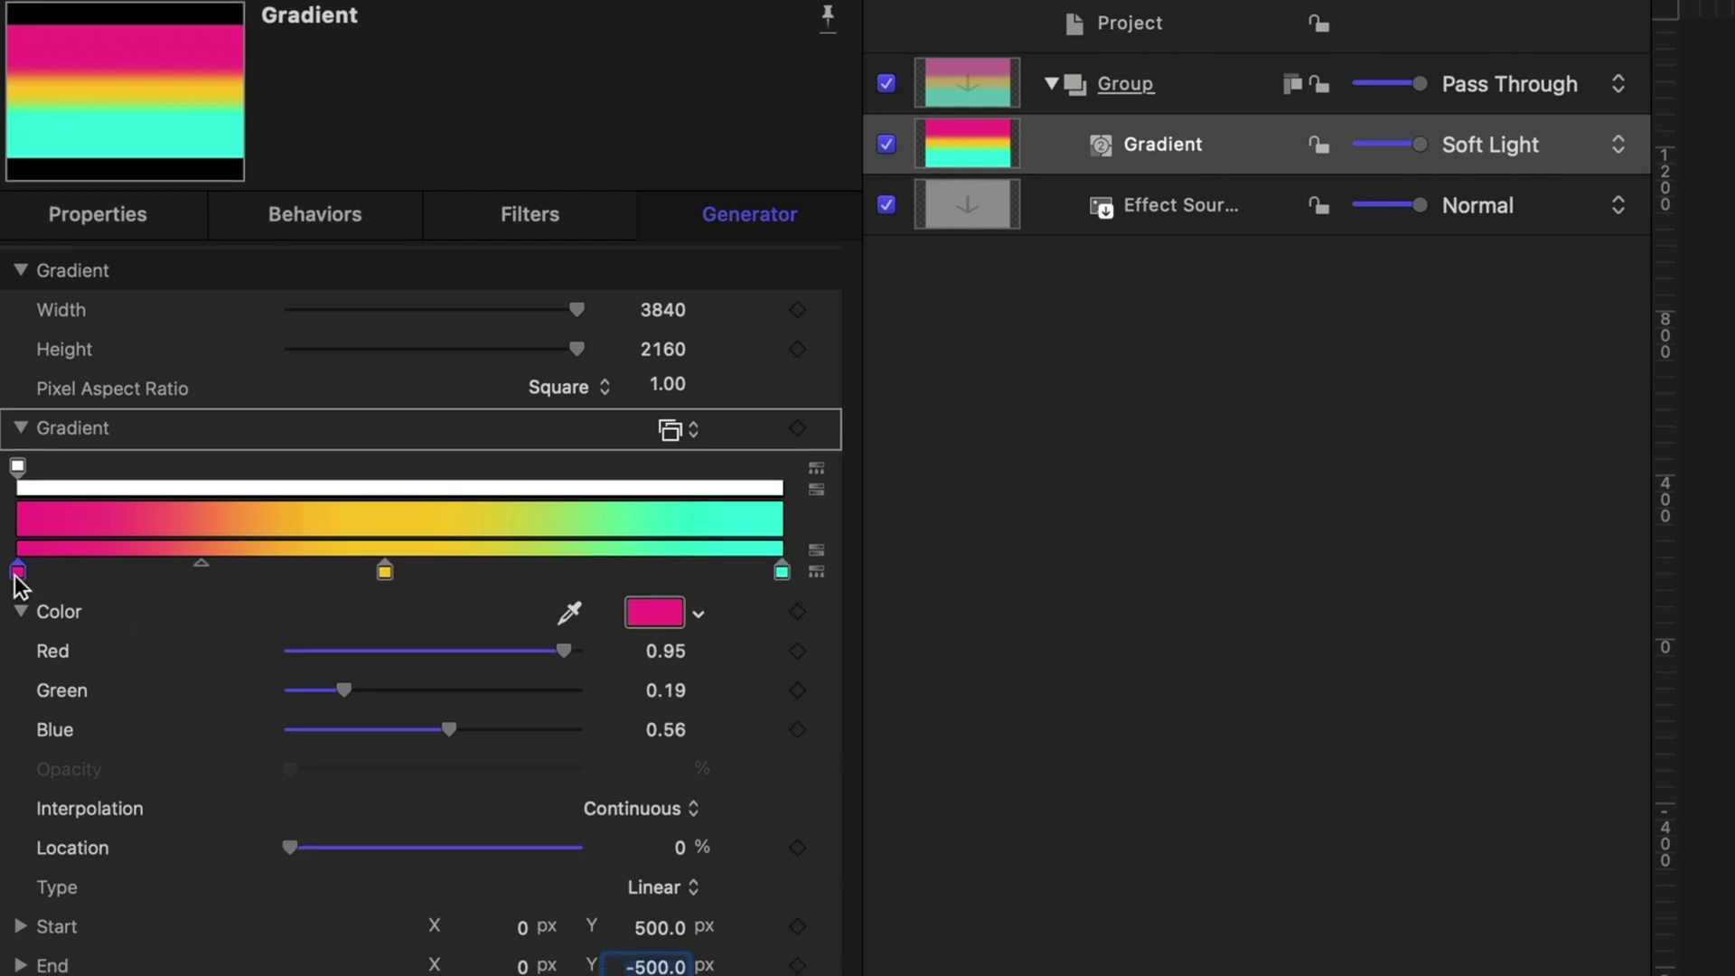
pyautogui.click(827, 263)
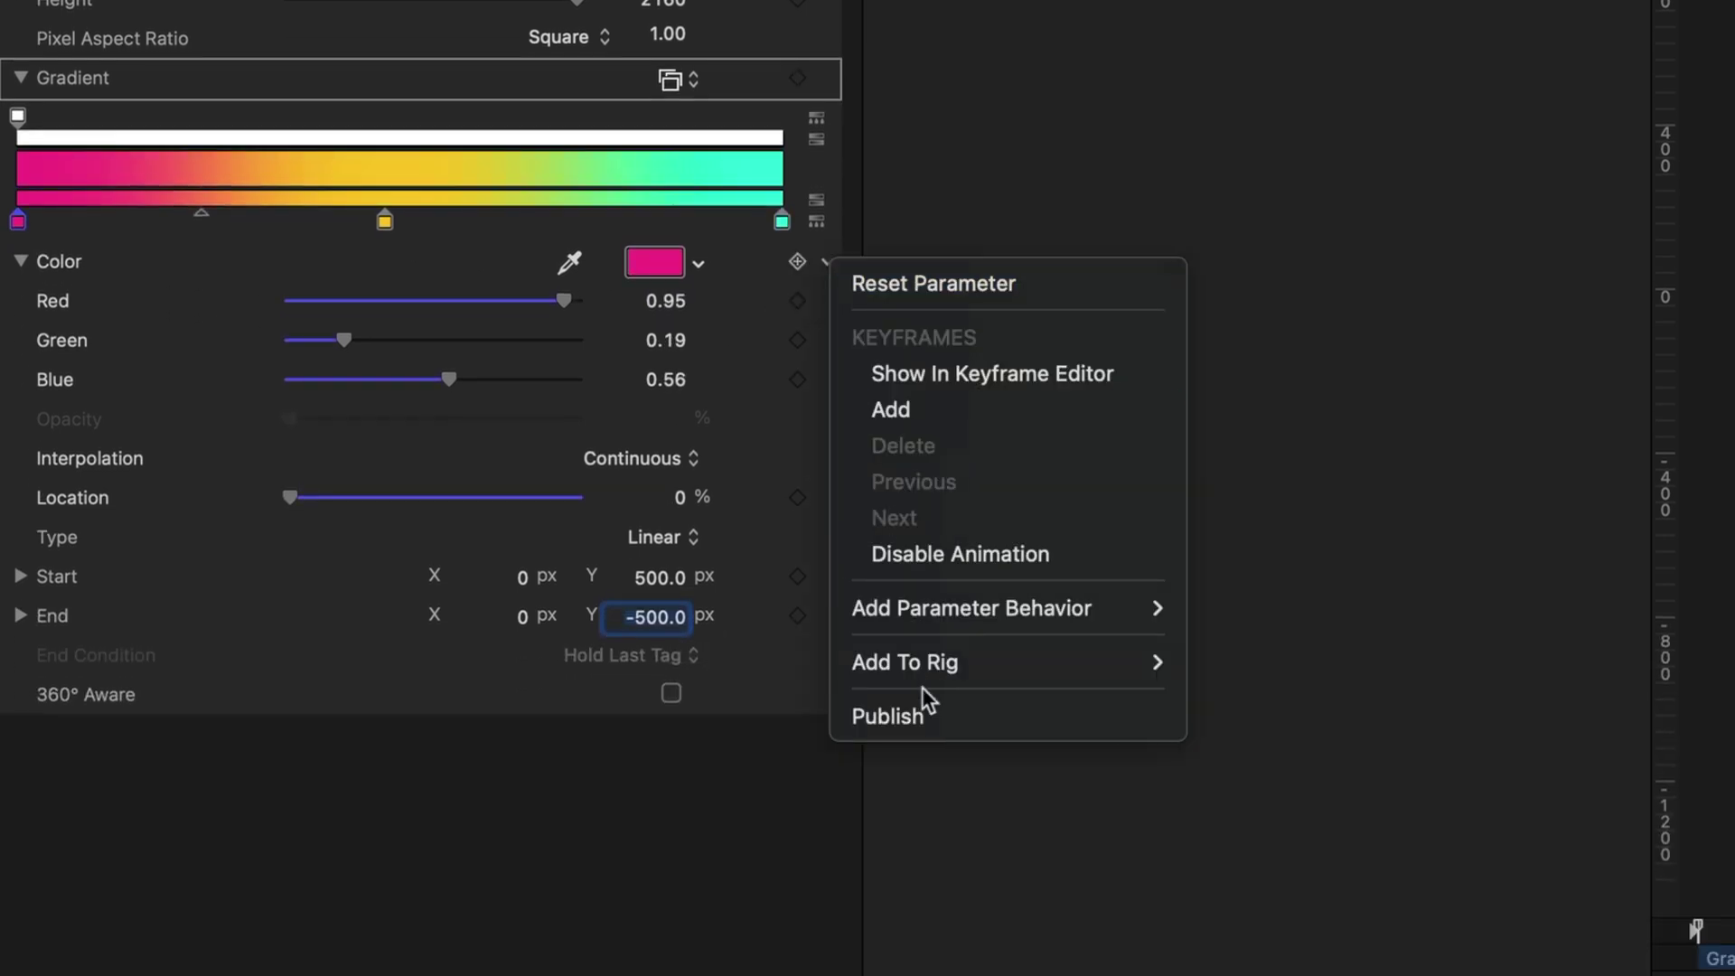
pyautogui.click(920, 712)
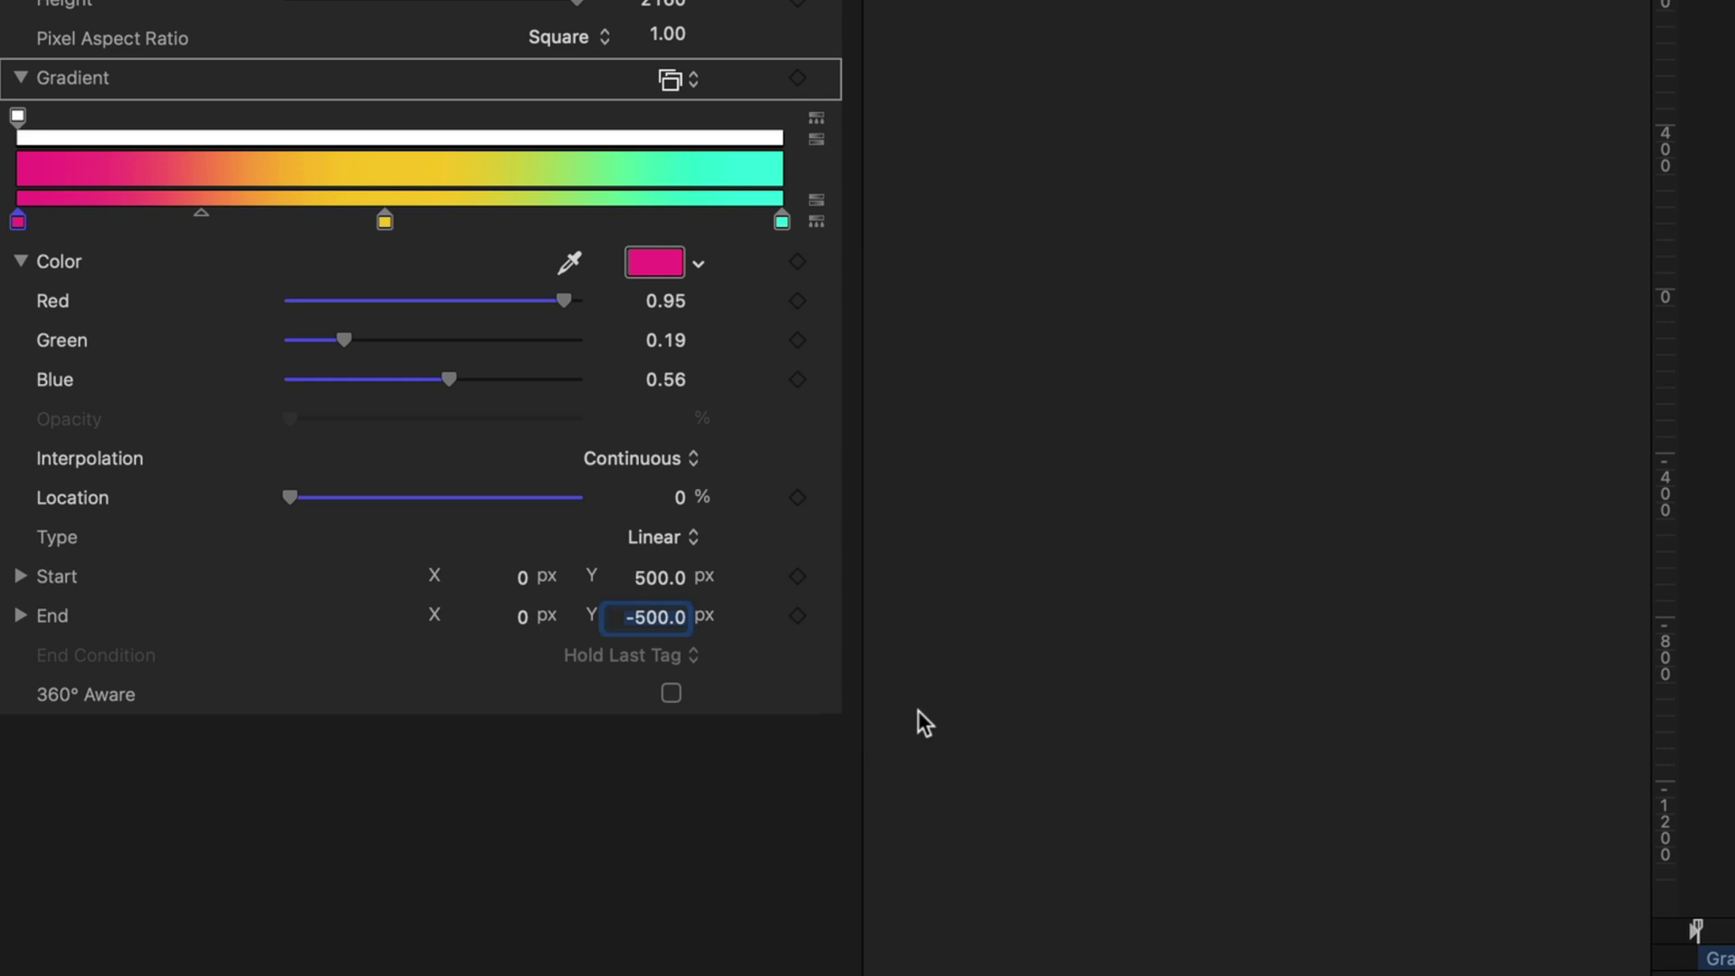
pyautogui.click(384, 221)
pyautogui.click(827, 262)
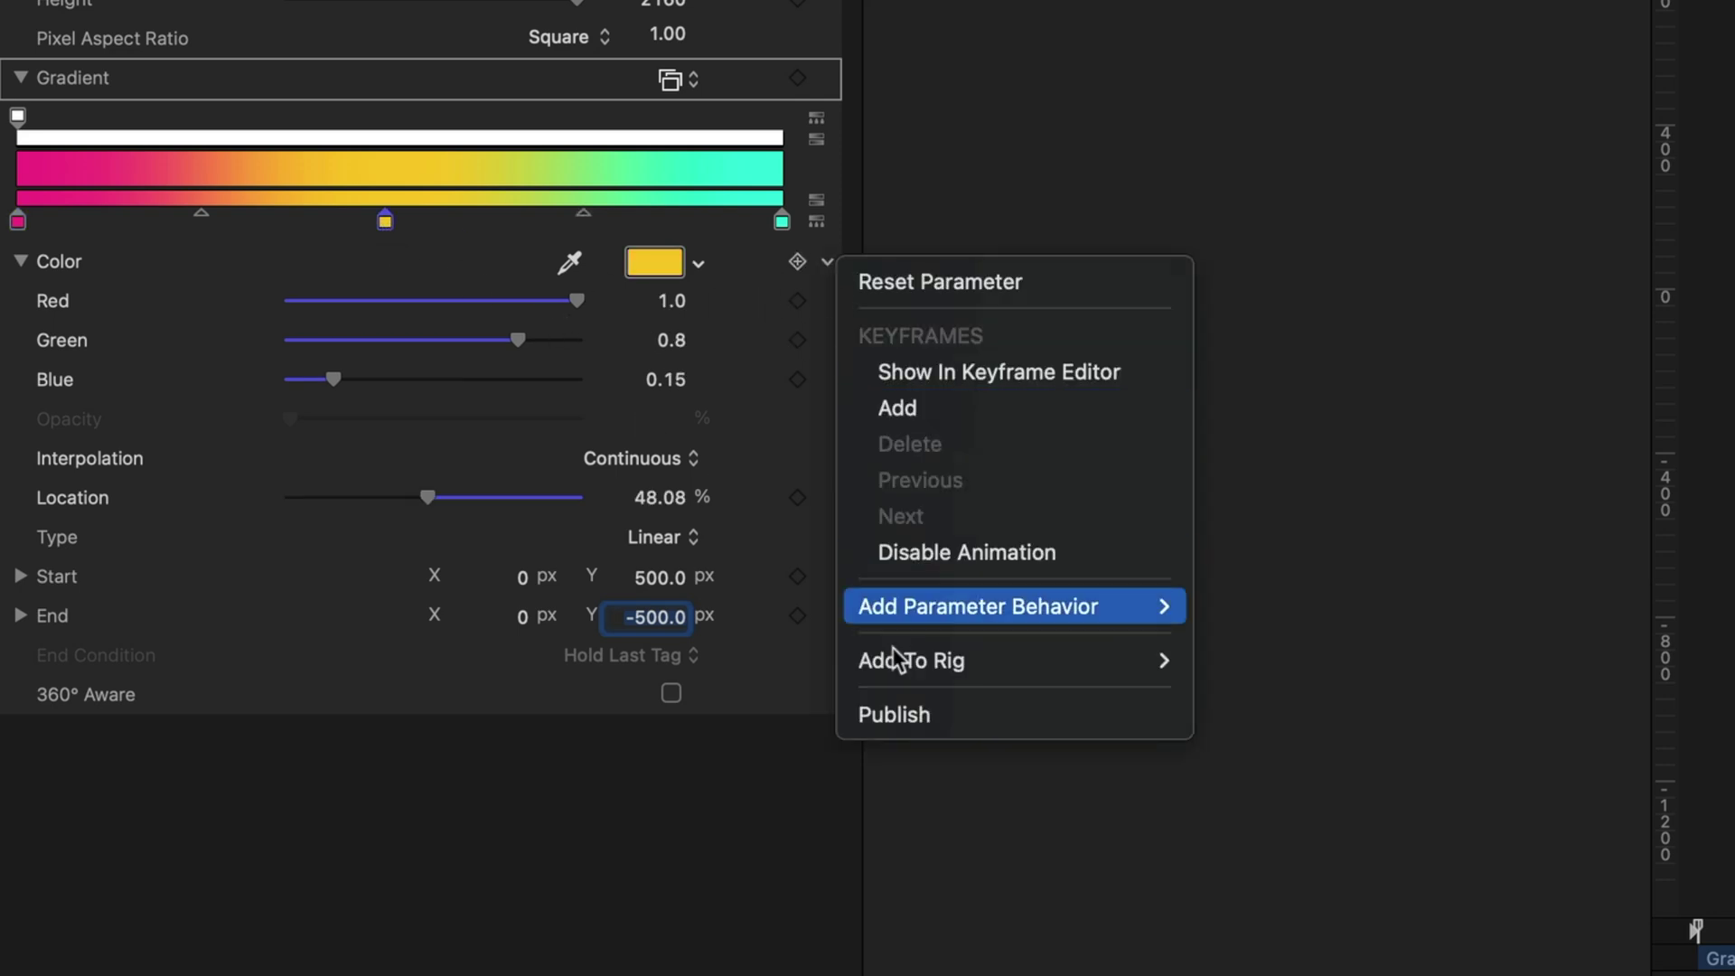
pyautogui.click(897, 709)
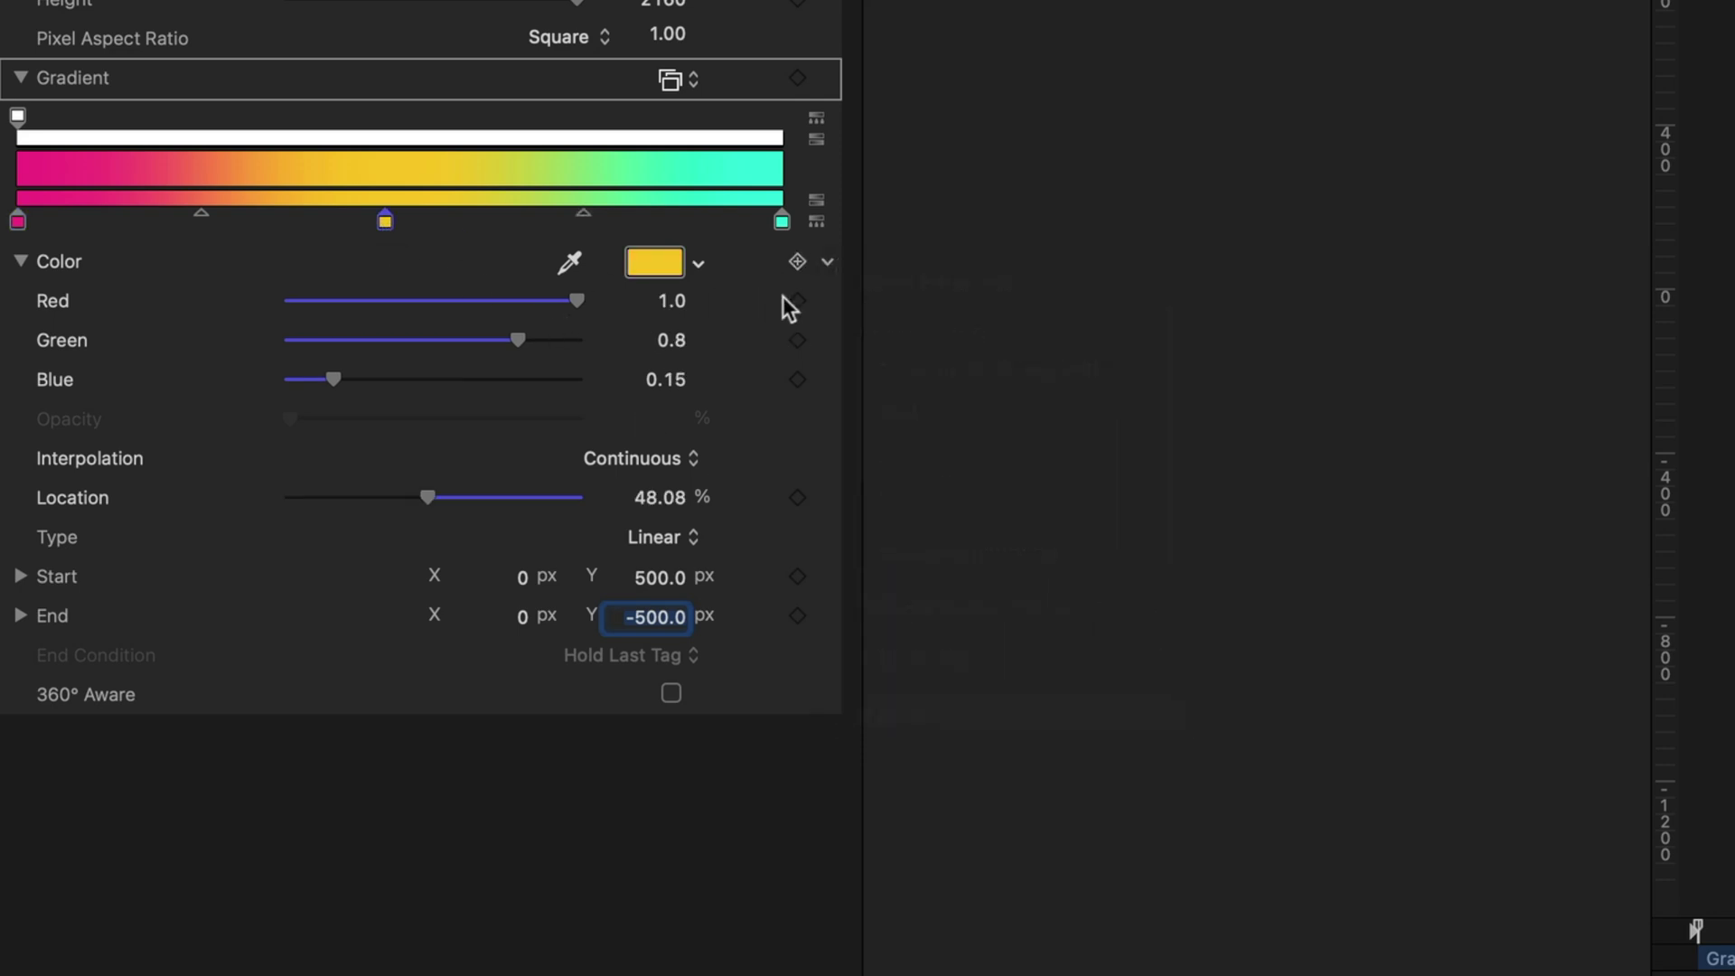
pyautogui.click(783, 221)
pyautogui.click(828, 261)
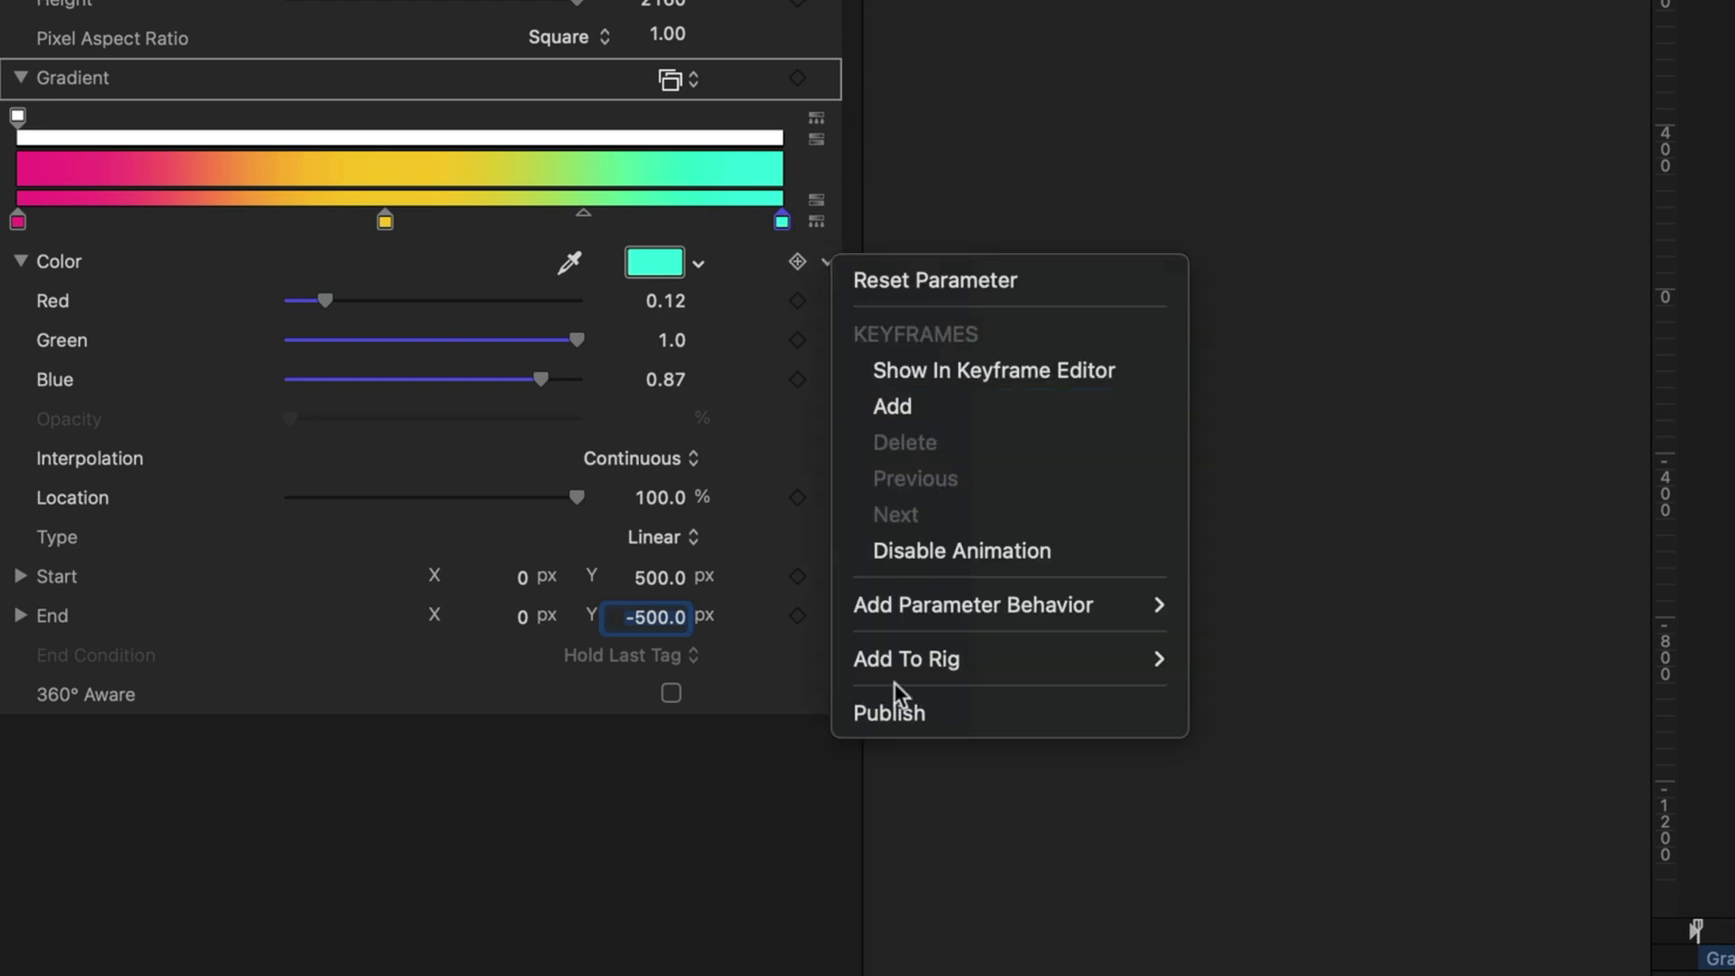
pyautogui.click(897, 721)
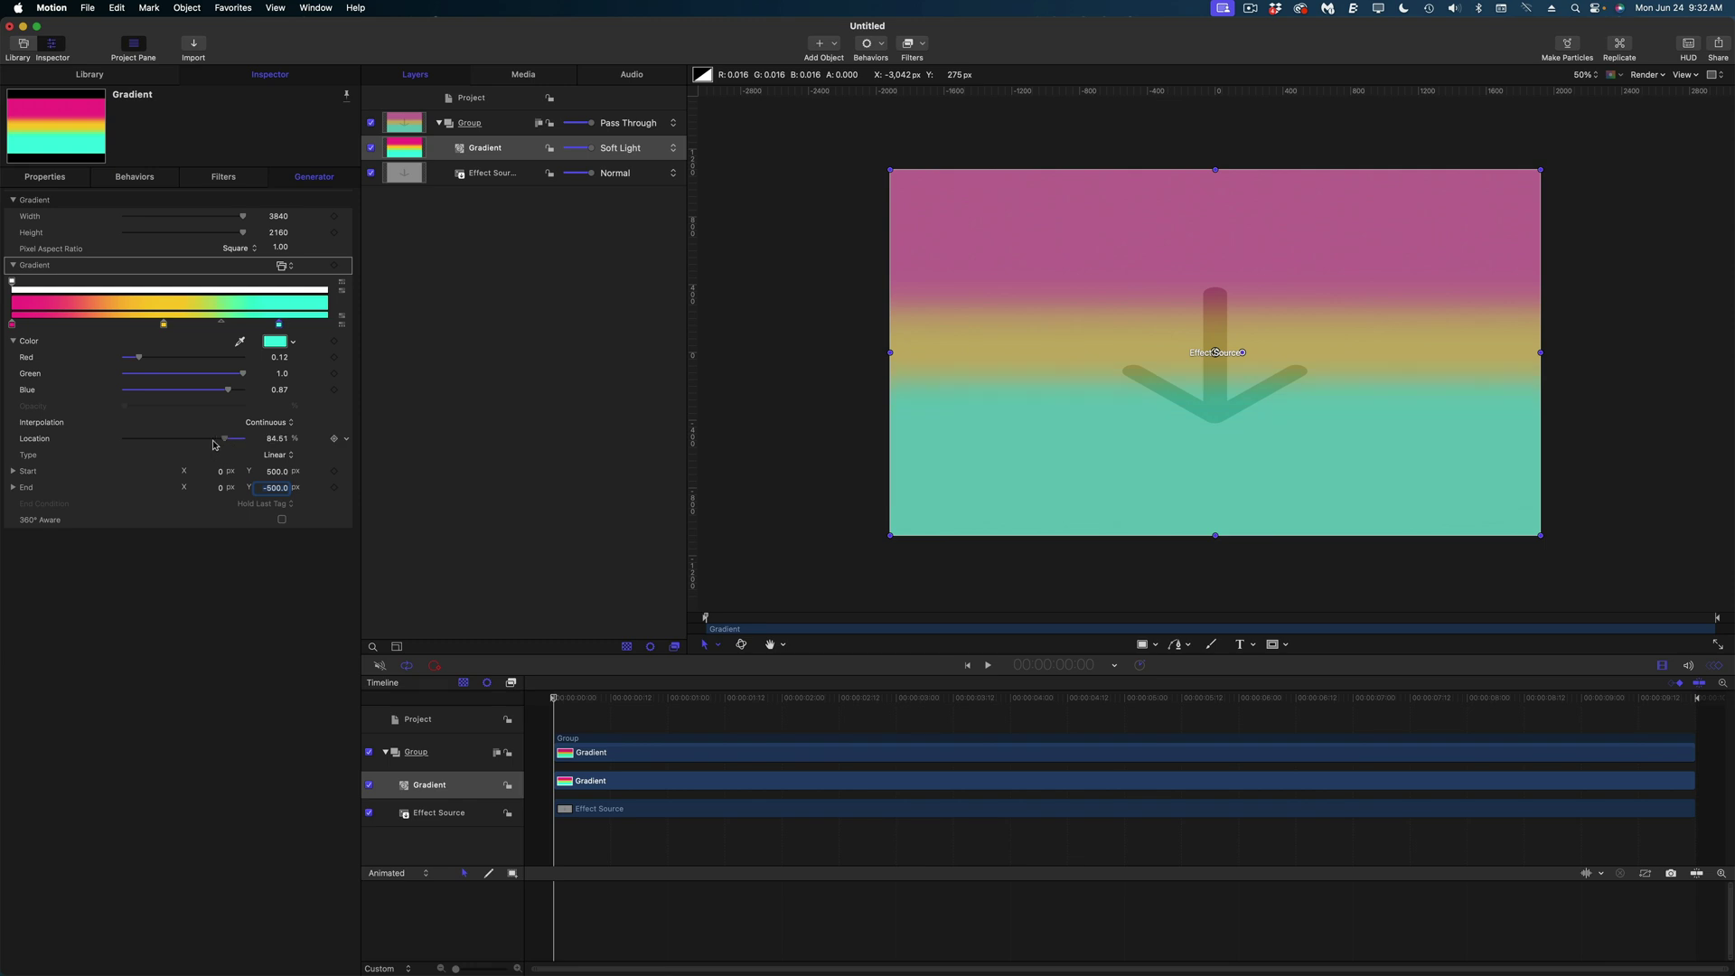
# - Set the cyan stop's Location to 100%, then publish Location, Start and End
pyautogui.moveTo(215, 445); pyautogui.dragTo(305, 446)
pyautogui.click(346, 440)
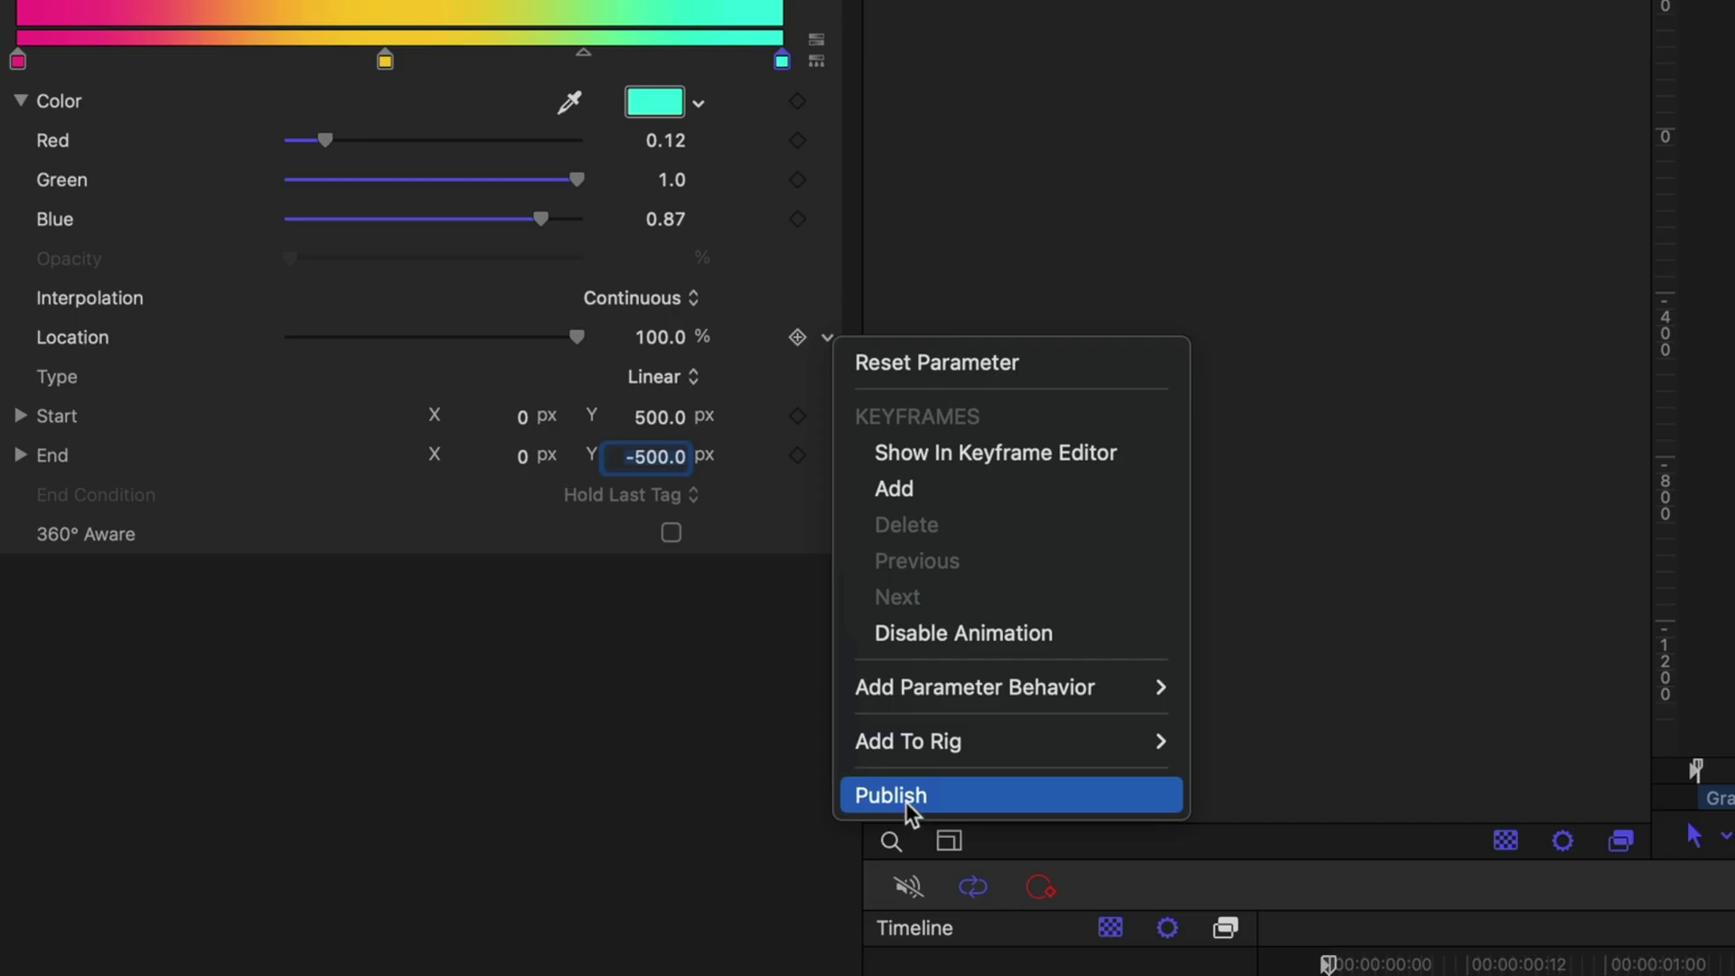
pyautogui.click(906, 799)
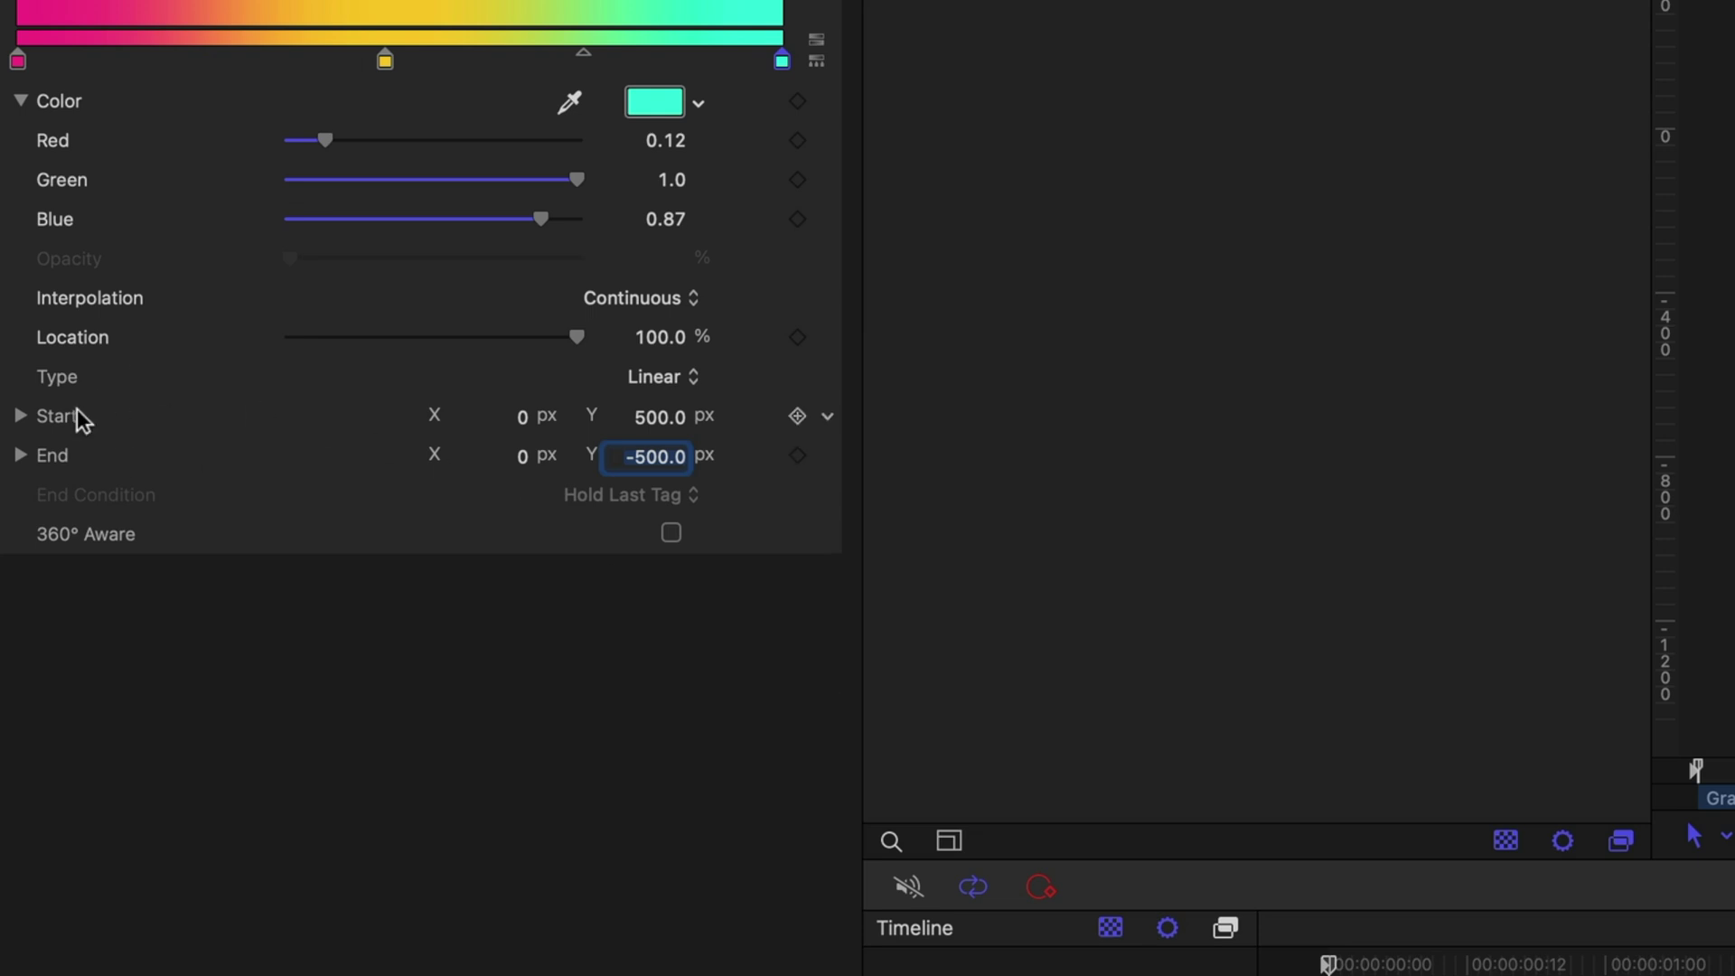
pyautogui.click(828, 418)
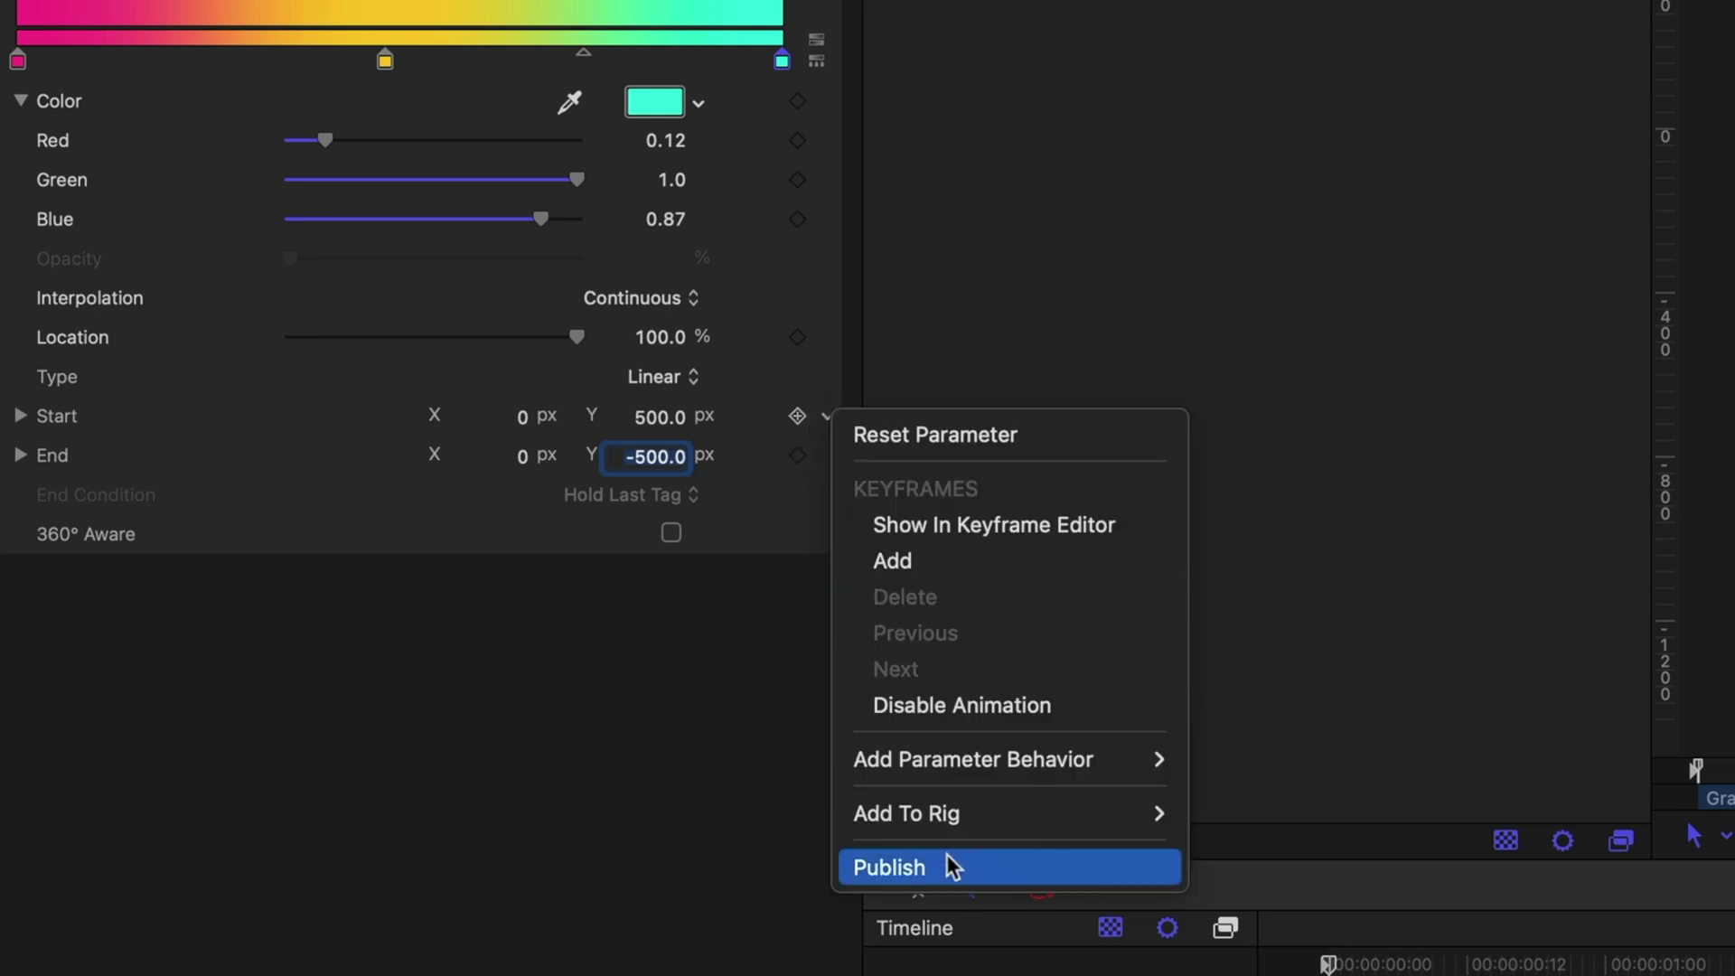
pyautogui.click(946, 863)
pyautogui.click(827, 456)
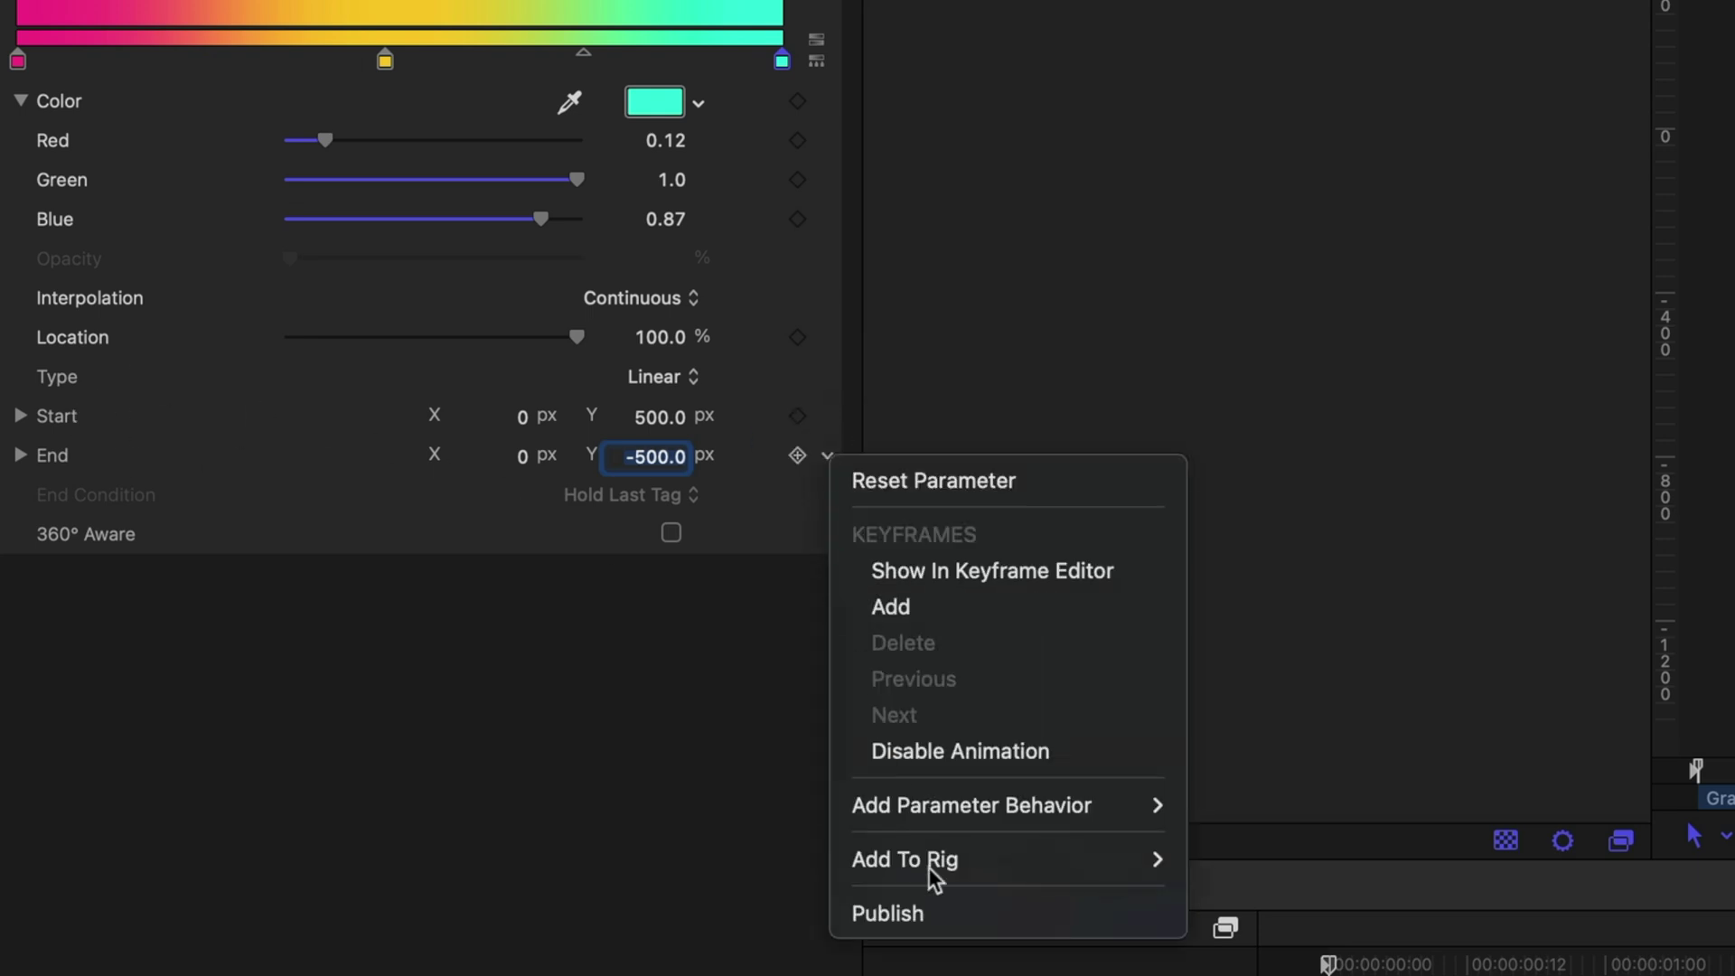
pyautogui.click(931, 904)
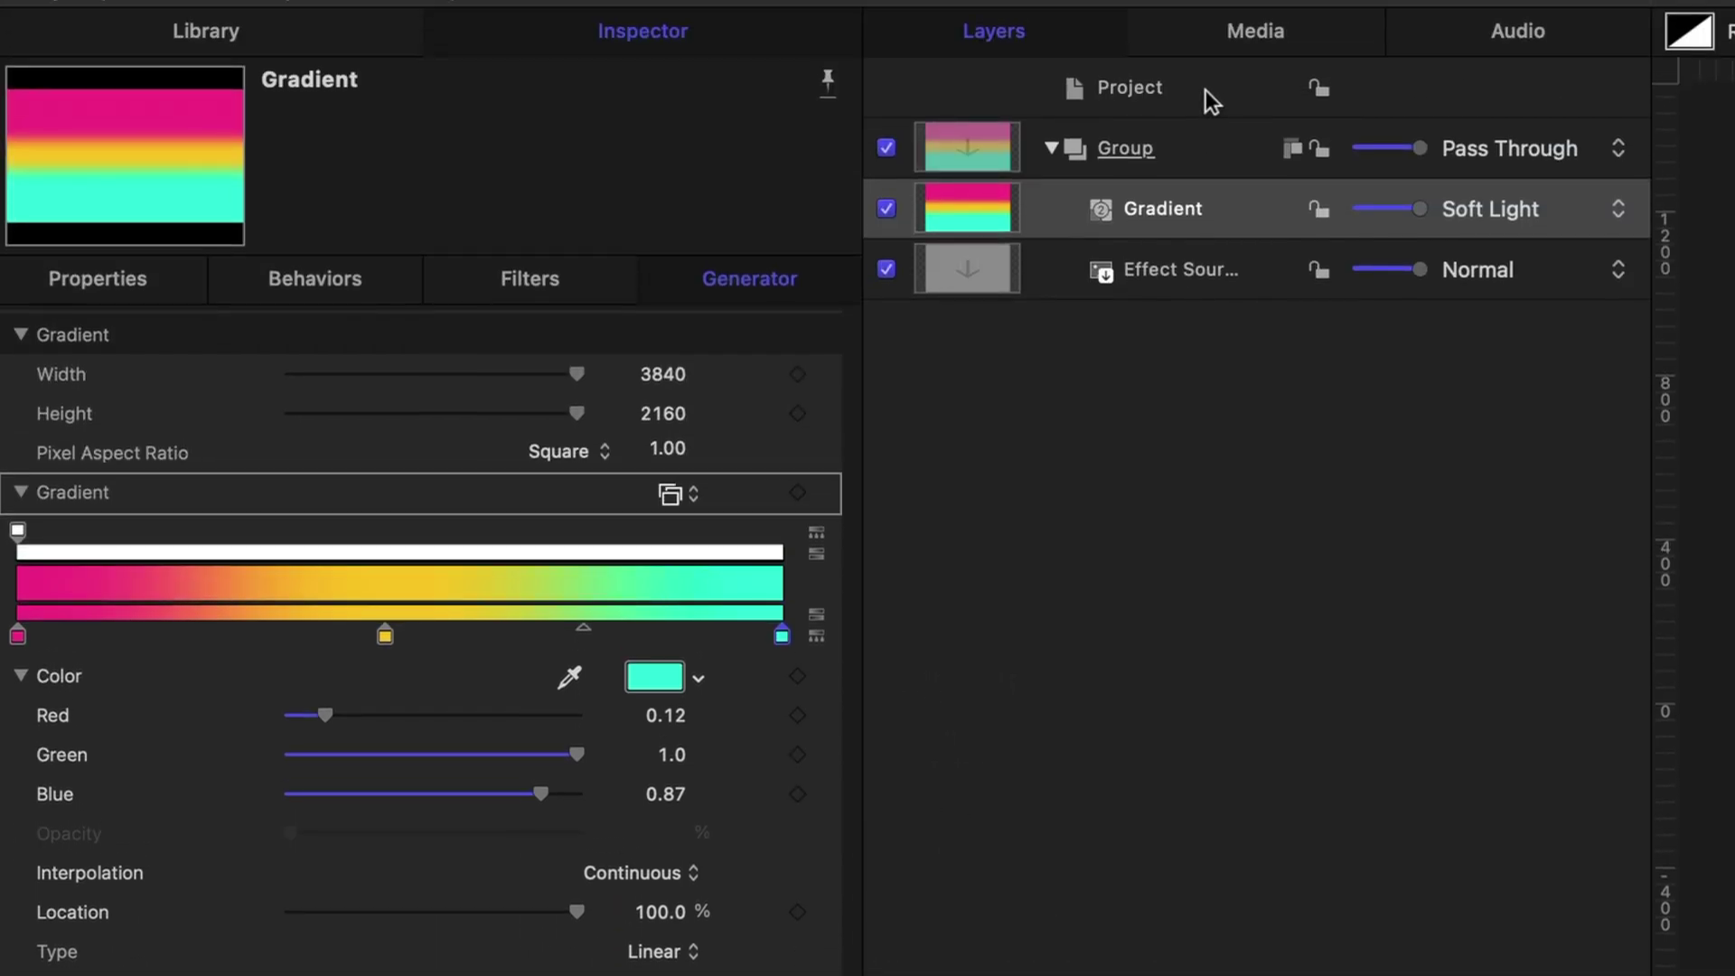
# - Show the Project's Publishing list and collapse its three Color groups
pyautogui.click(1205, 89)
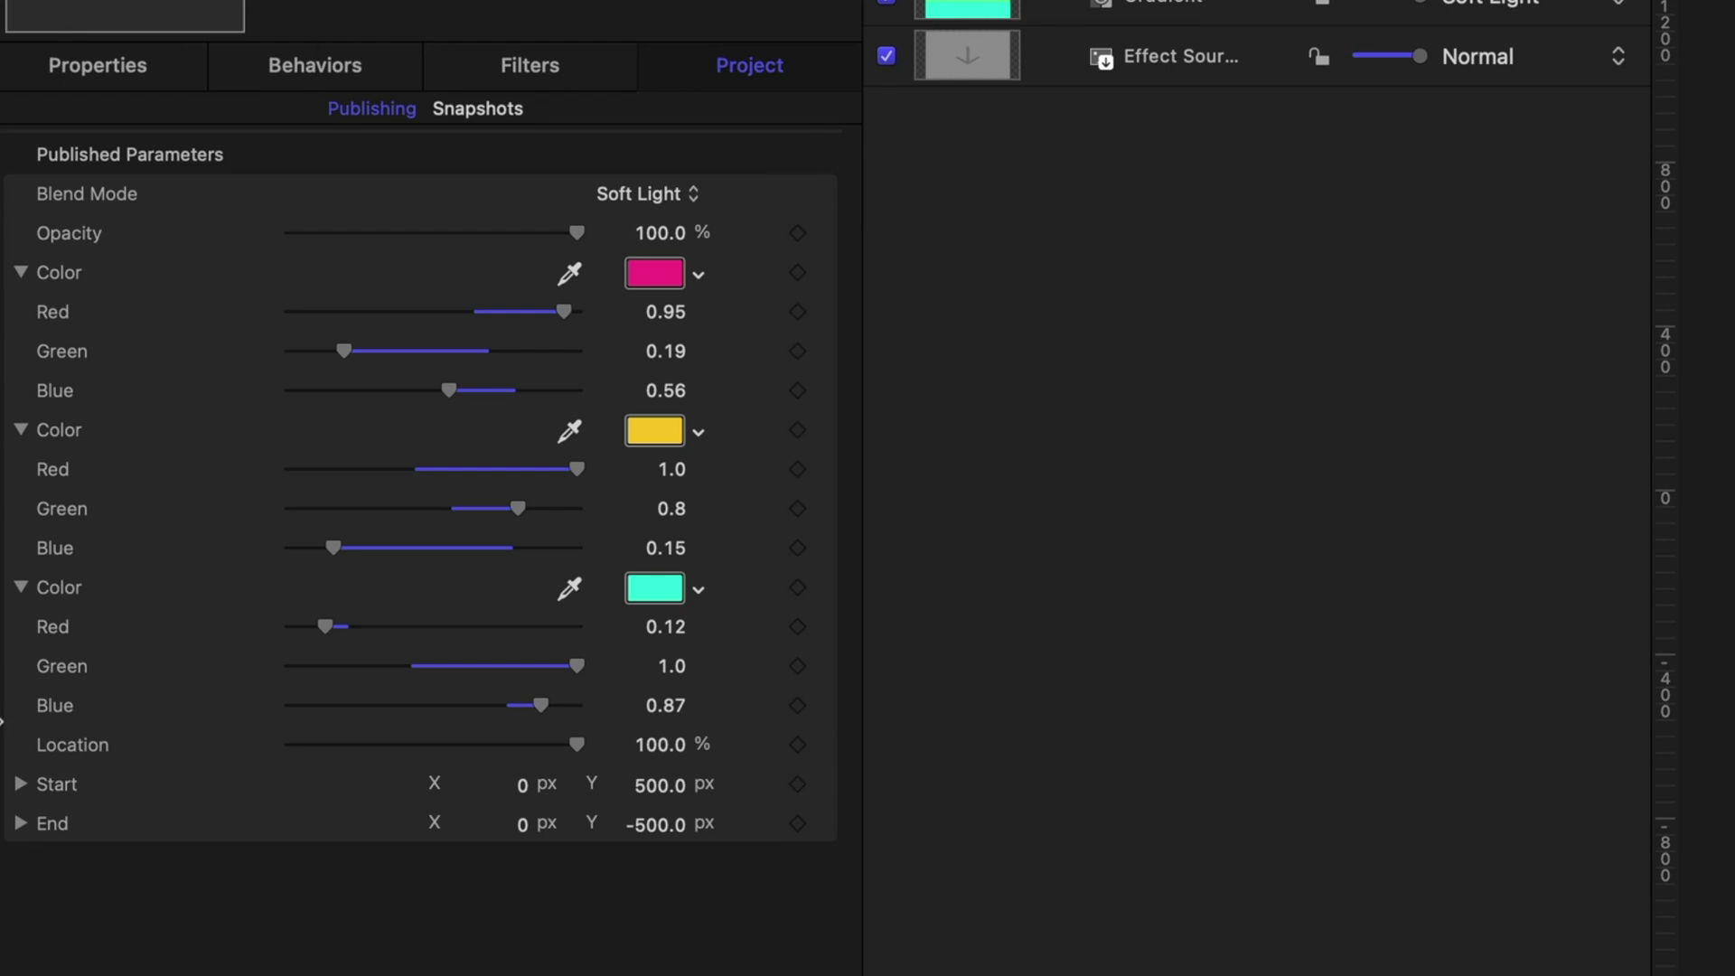
pyautogui.click(21, 273)
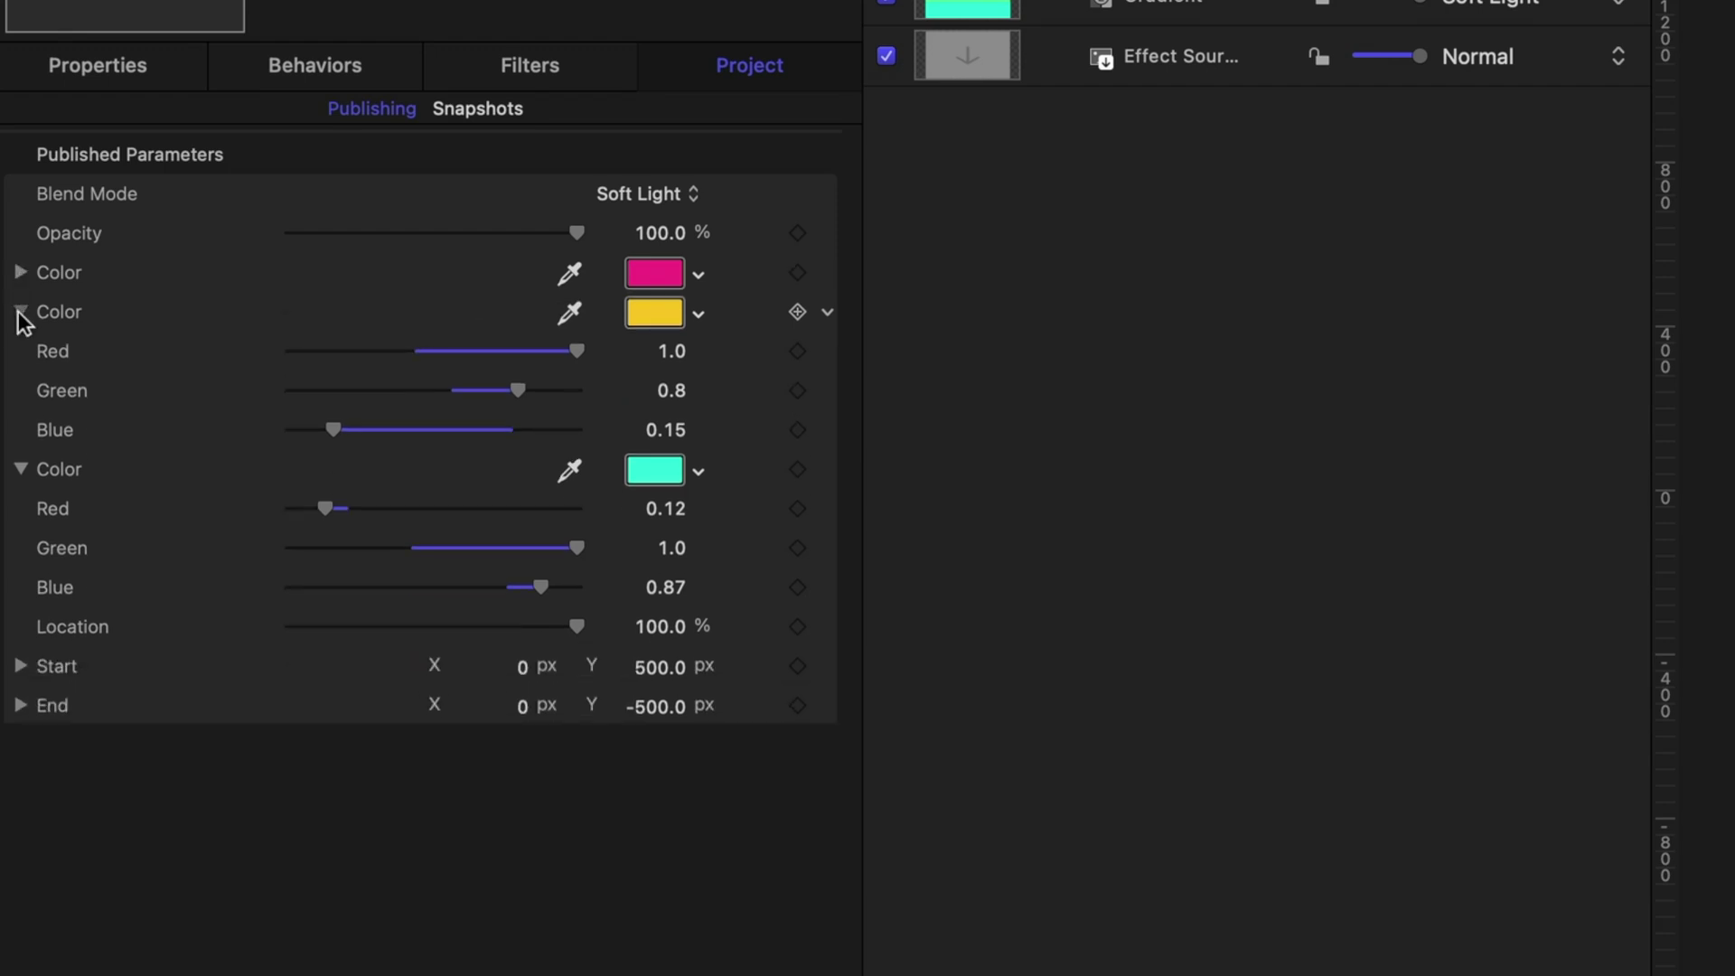
pyautogui.click(20, 313)
pyautogui.click(20, 352)
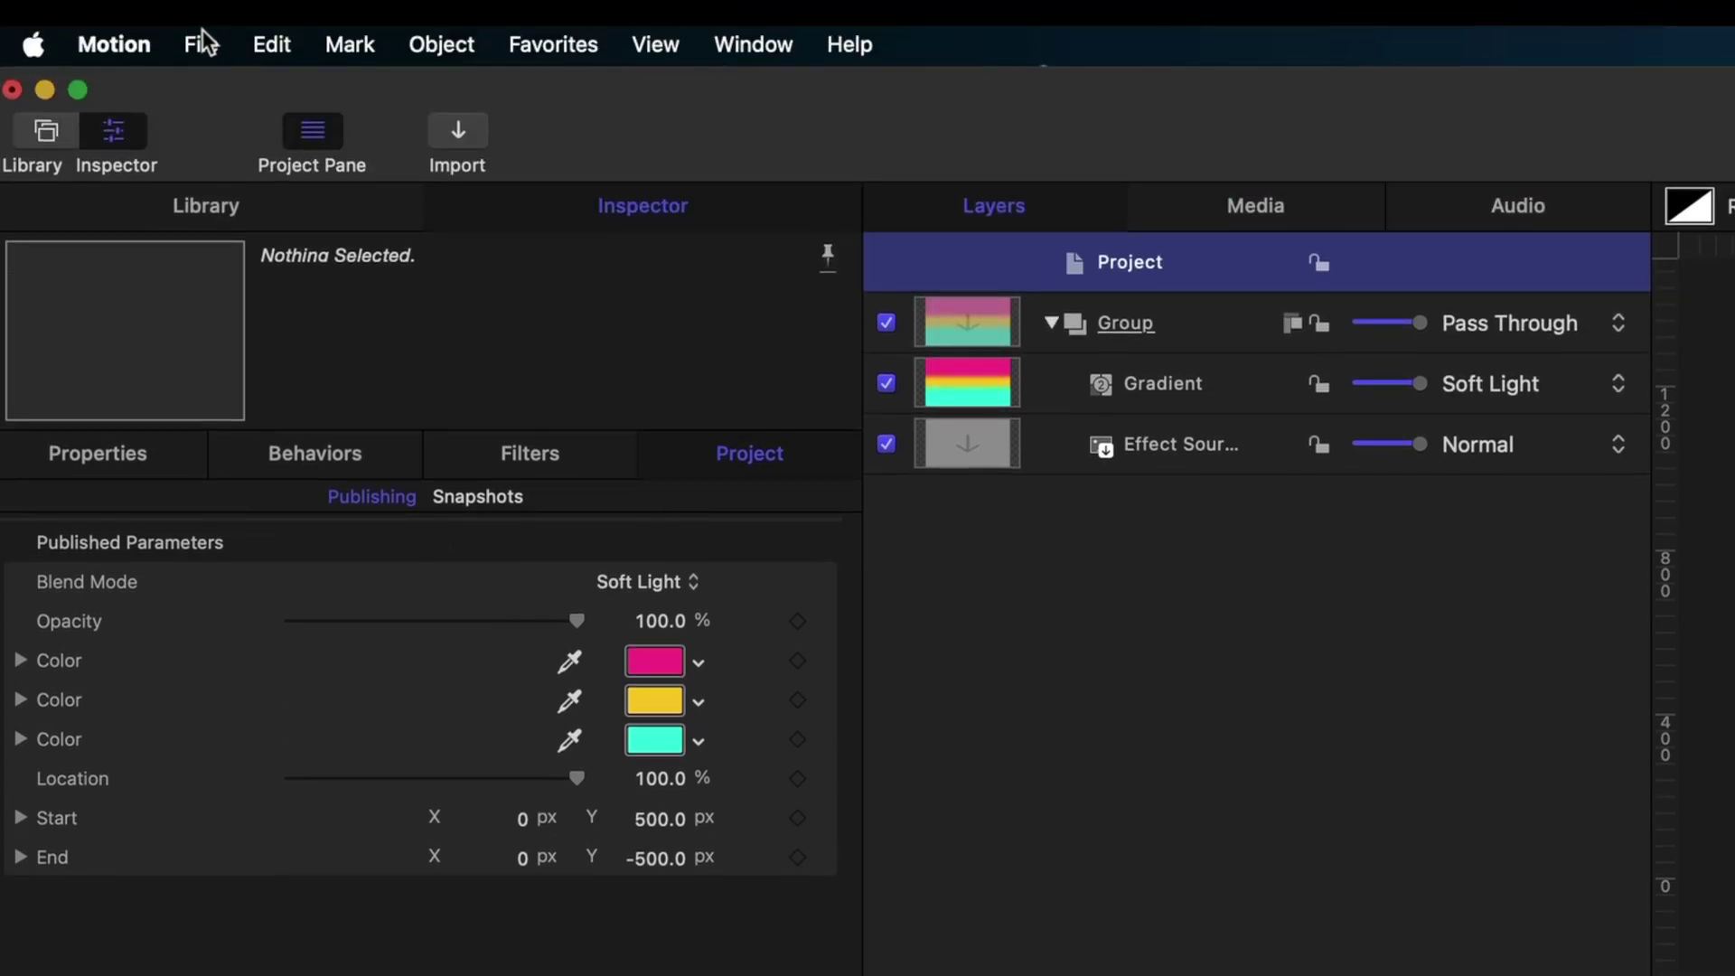
pyautogui.click(201, 44)
# - Publish the template as 'GRADIENT OVERLAY' in the creator's own effects category
pyautogui.click(234, 329)
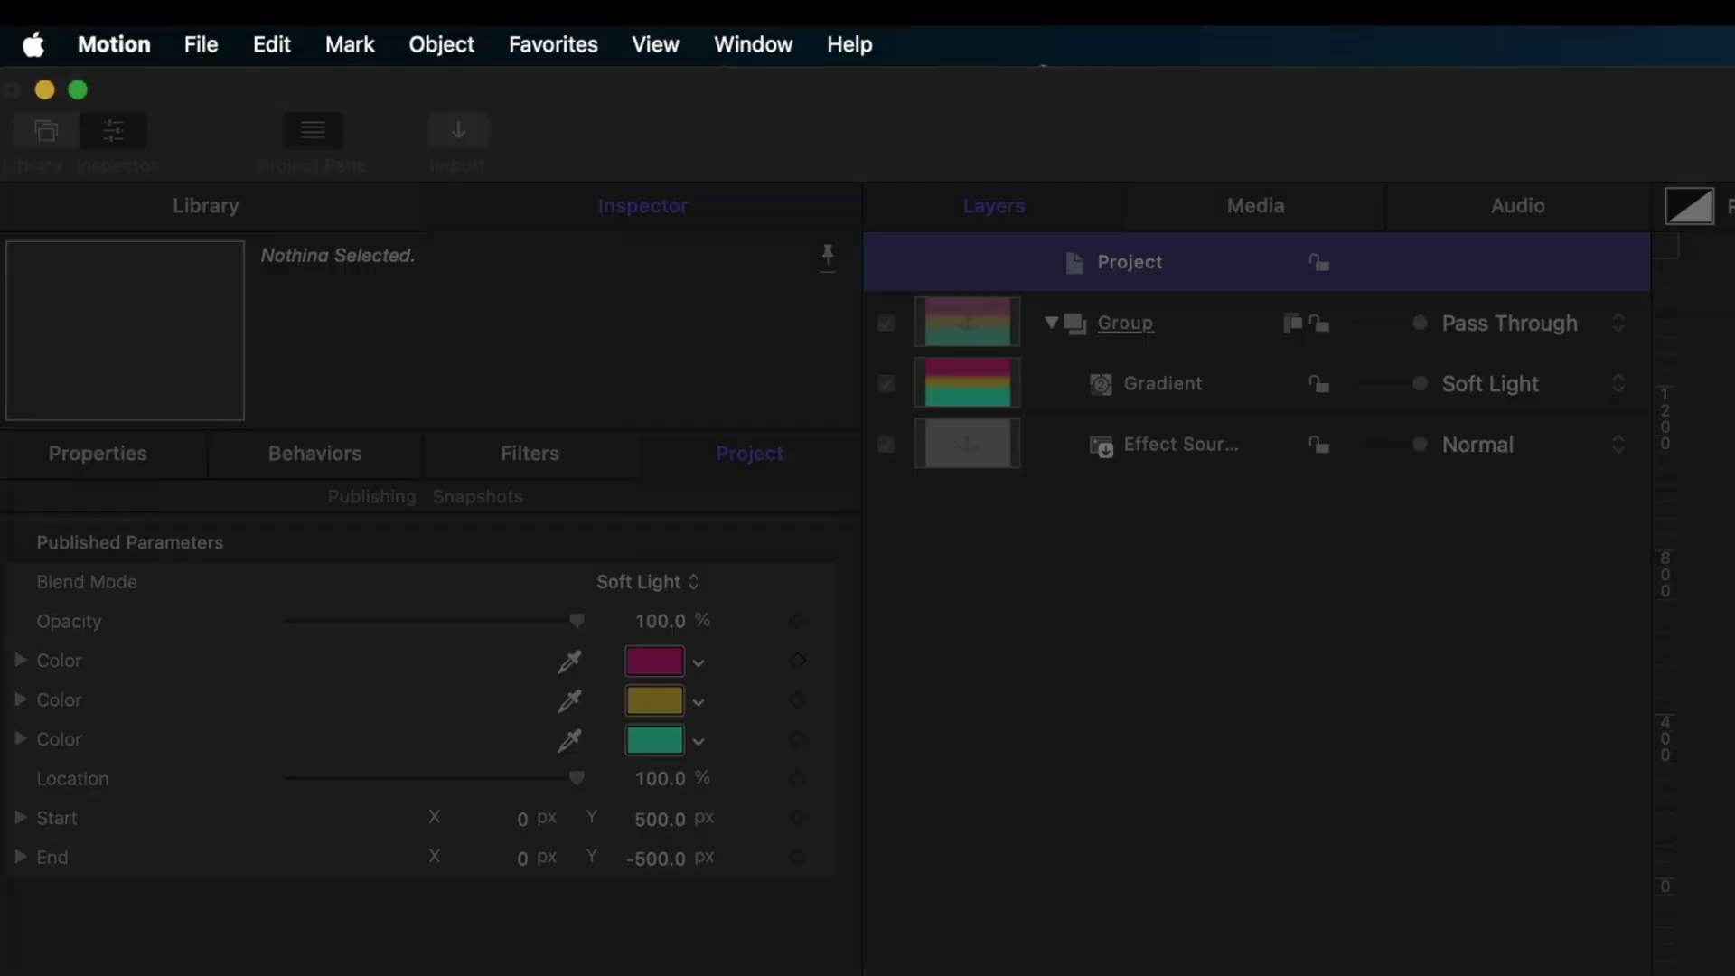
pyautogui.write('GR')
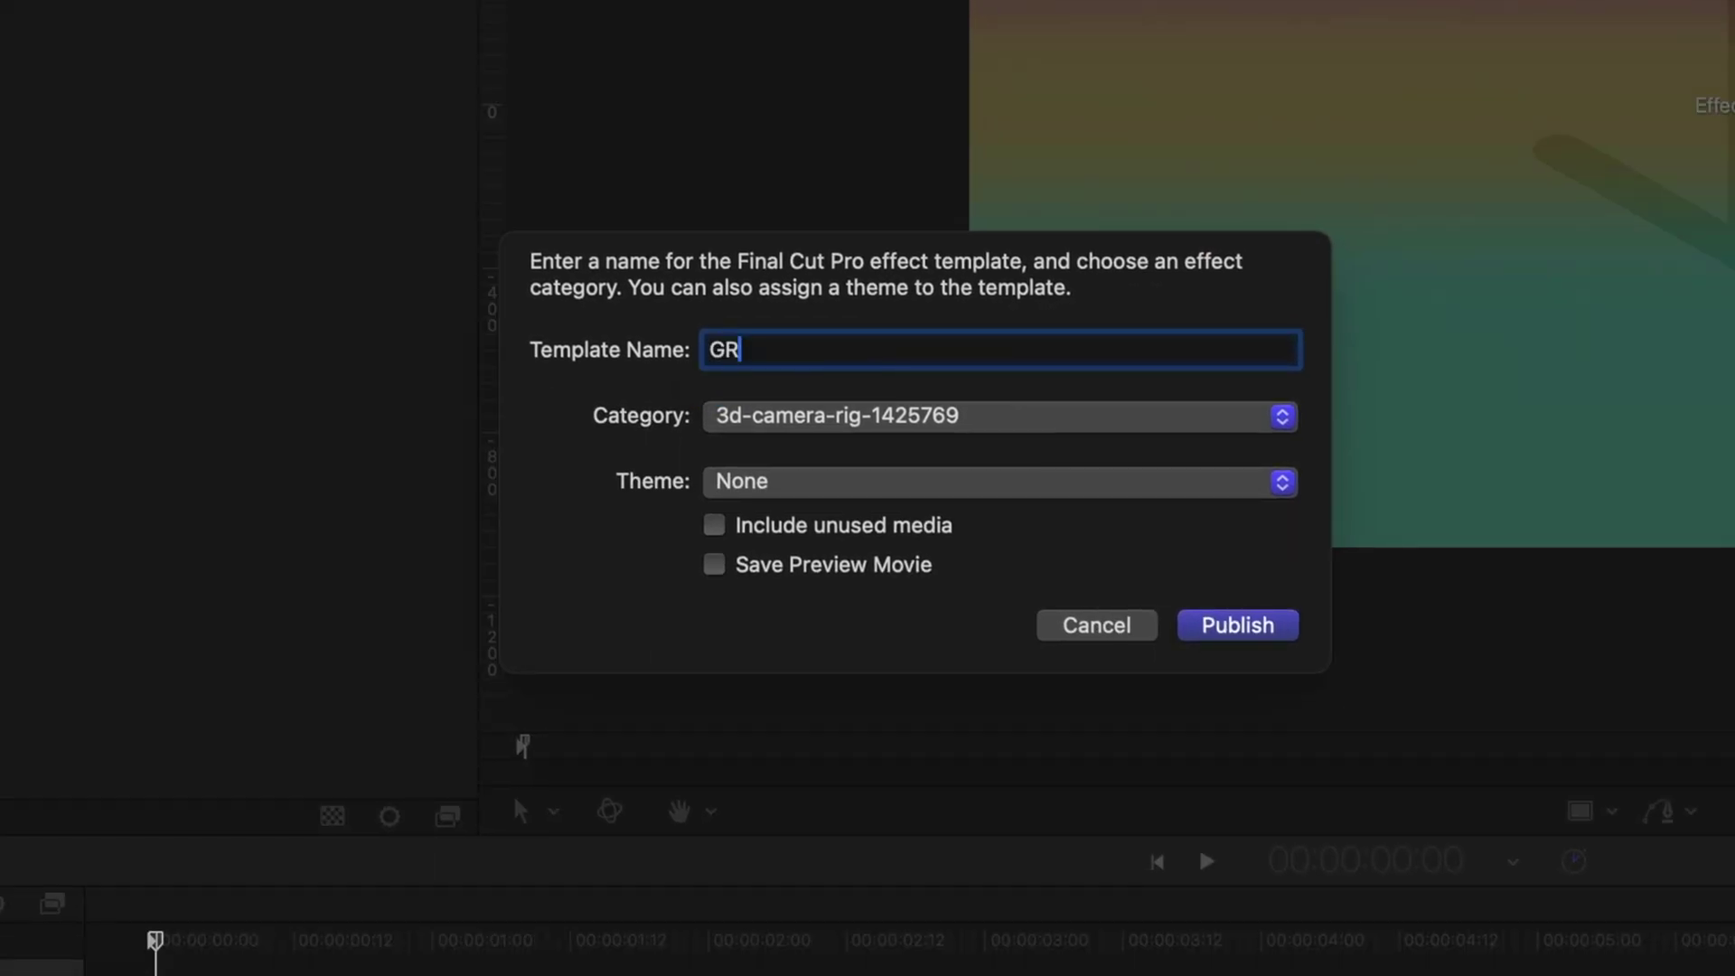
pyautogui.write('ADIENT OVERLAY')
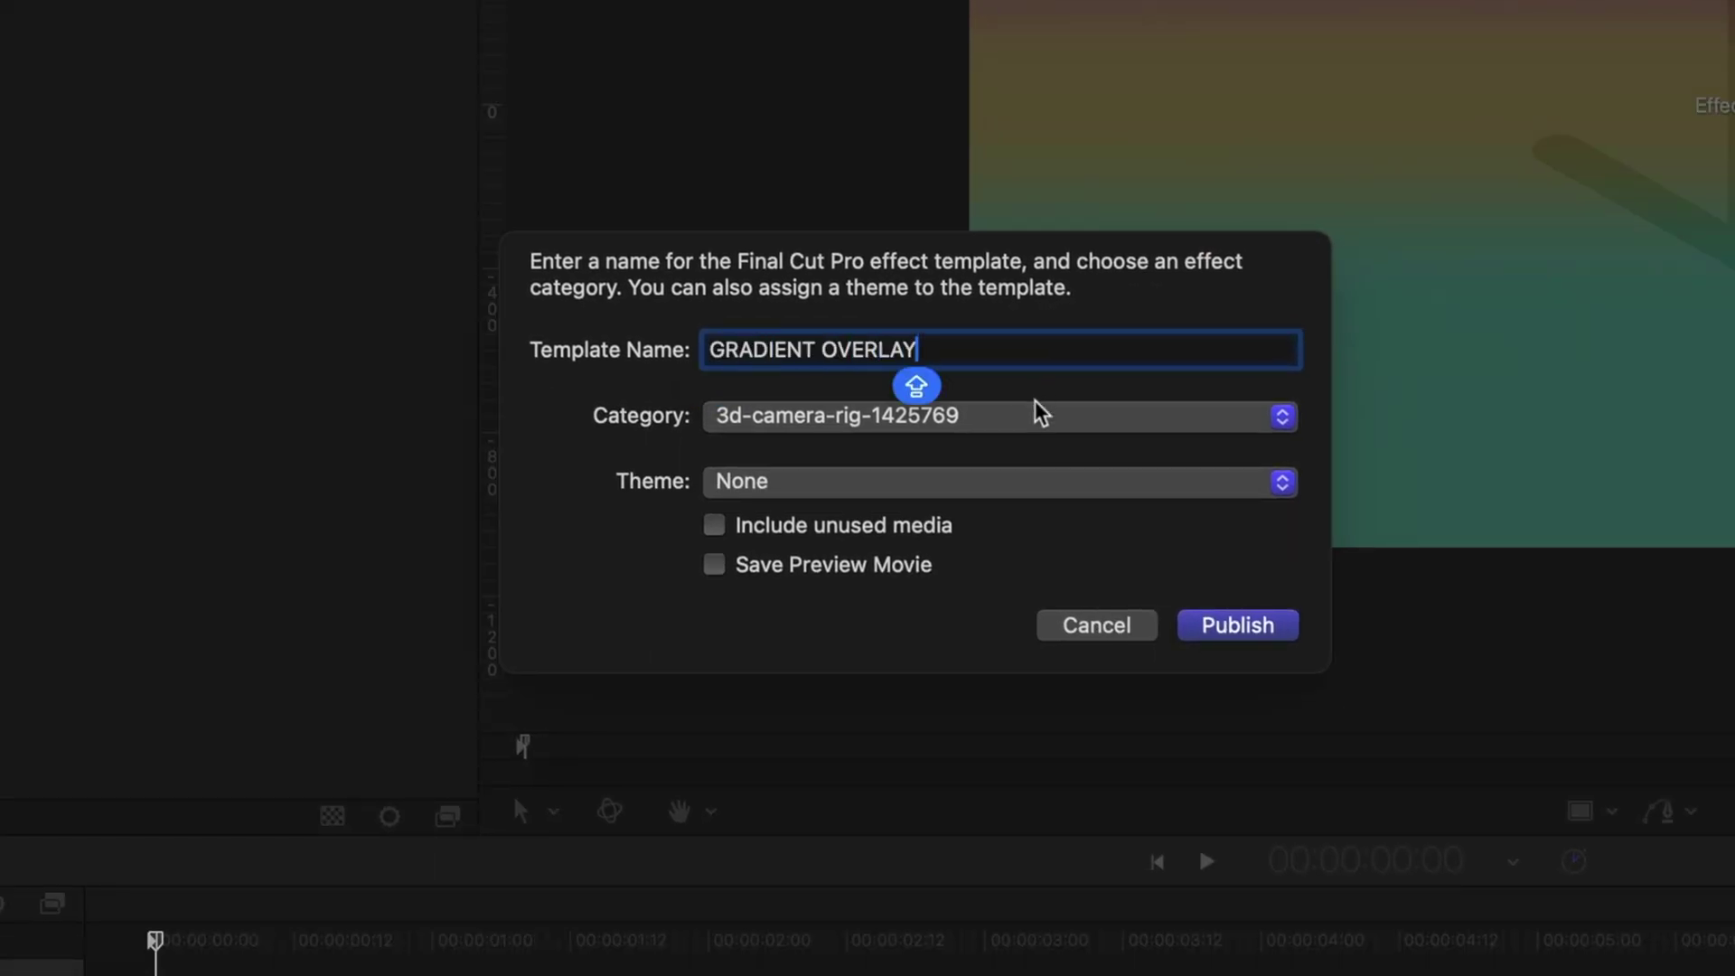
pyautogui.click(1035, 413)
pyautogui.scroll(-5, 1077, 805)
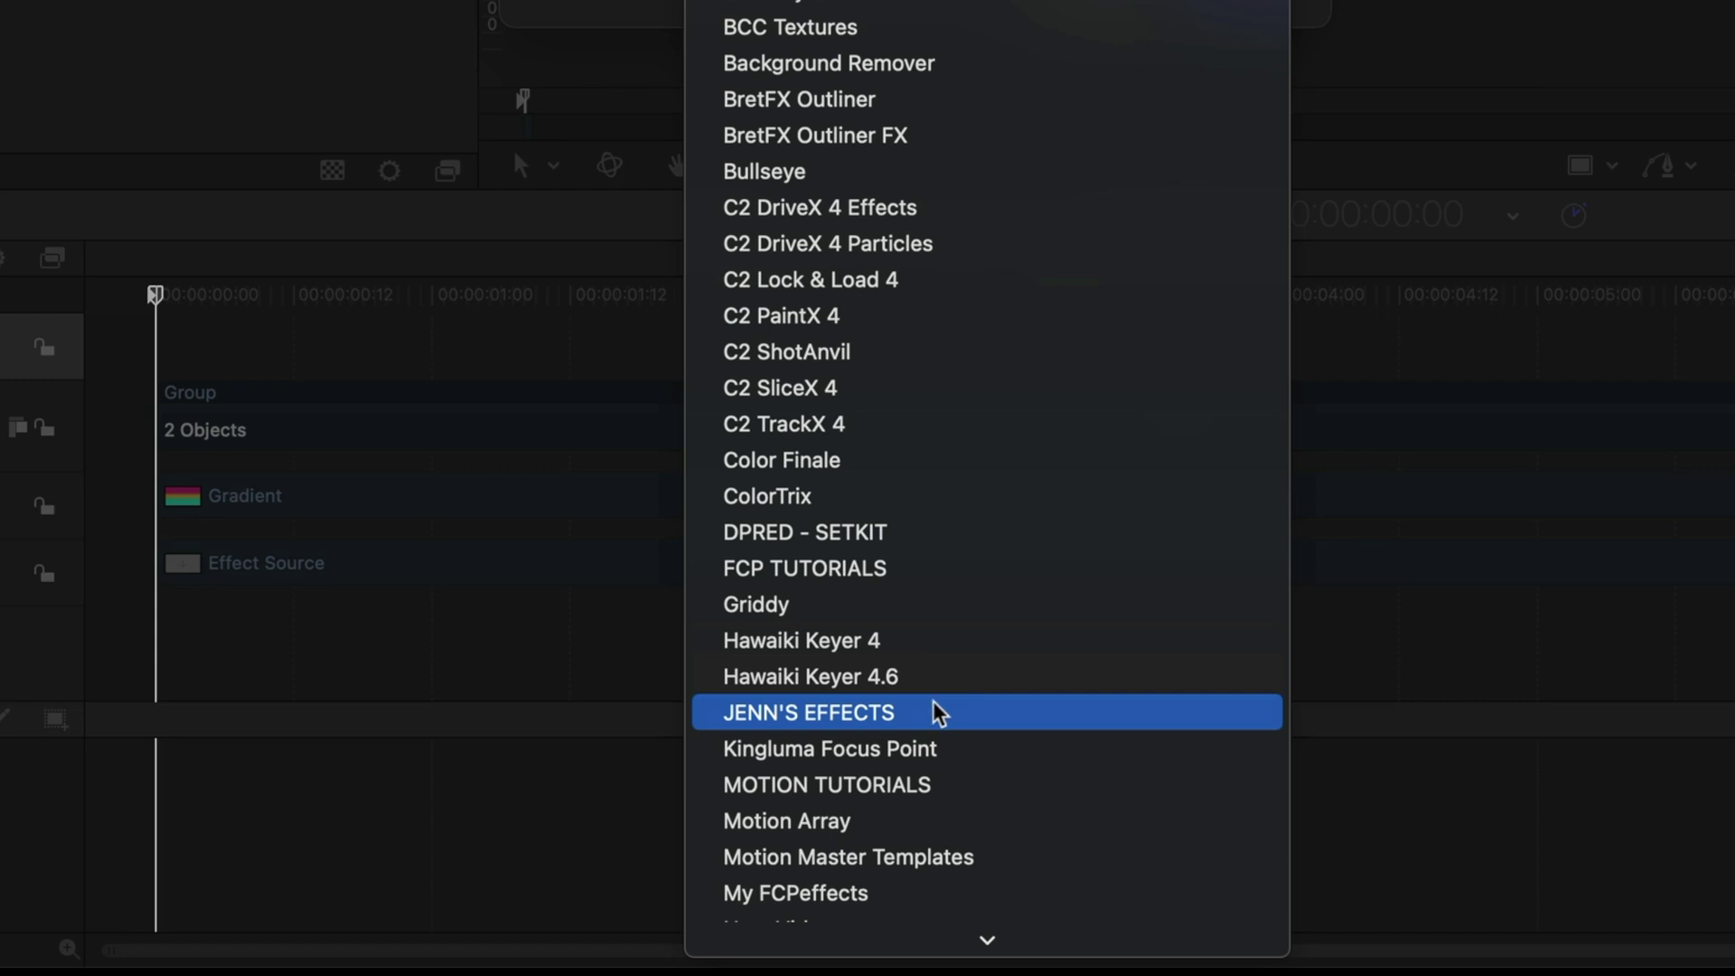
pyautogui.scroll(-10, 940, 713)
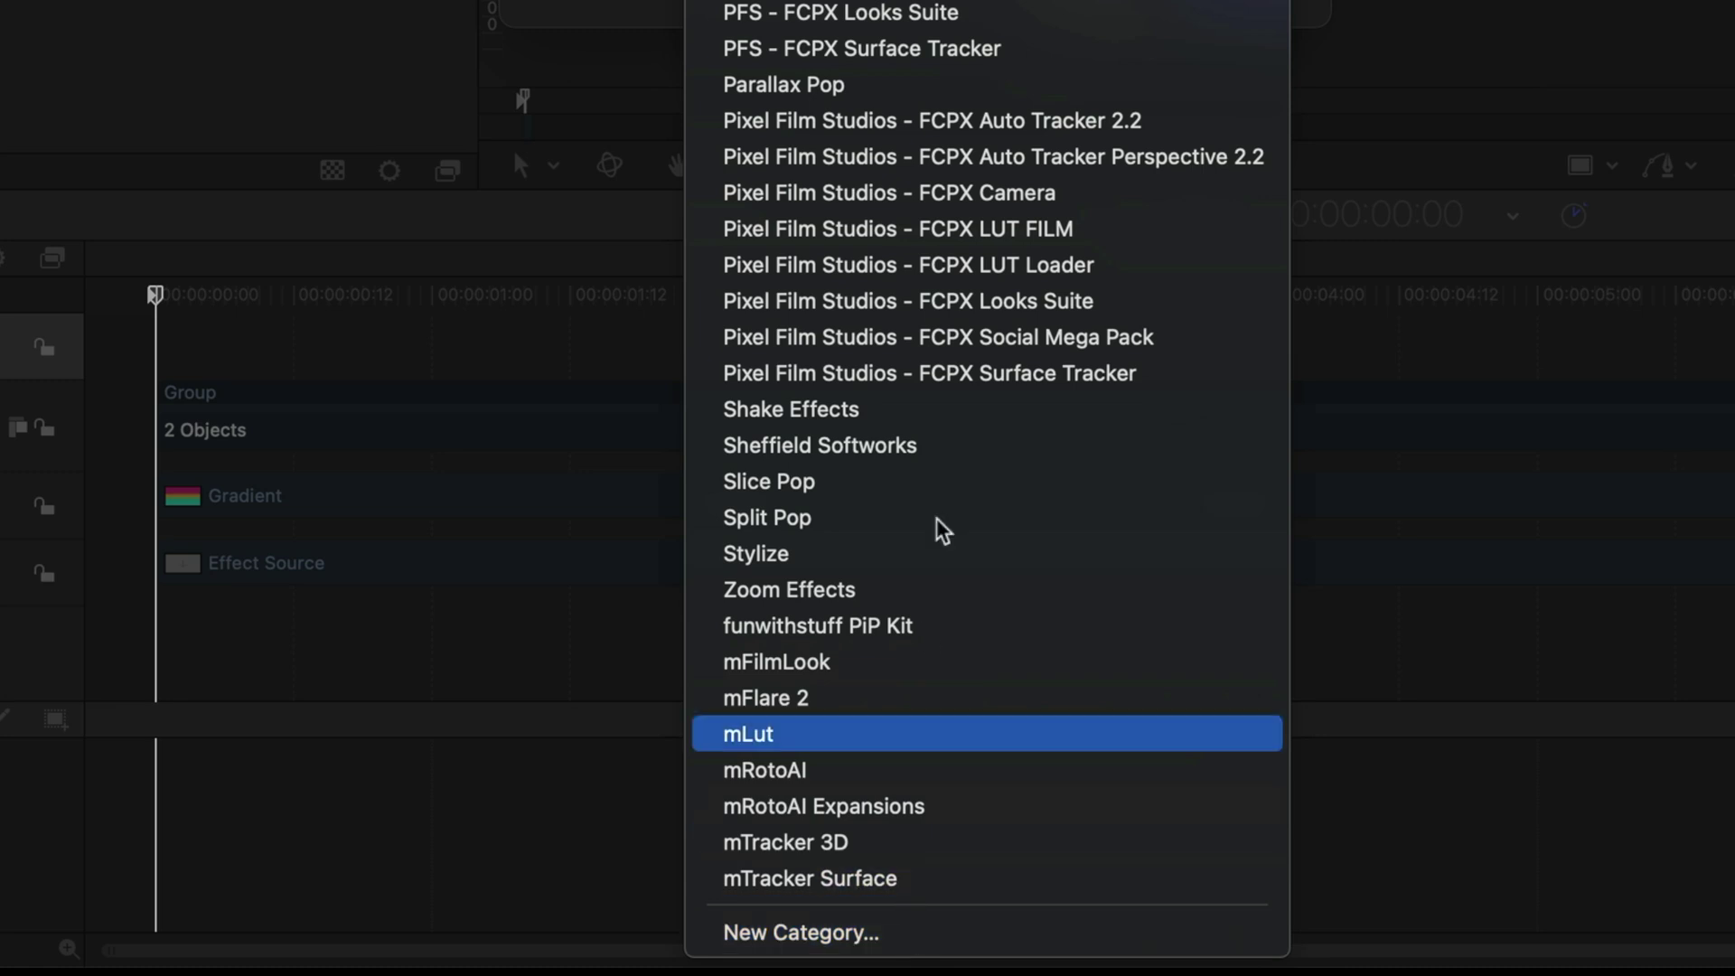
pyautogui.scroll(3, 954, 470)
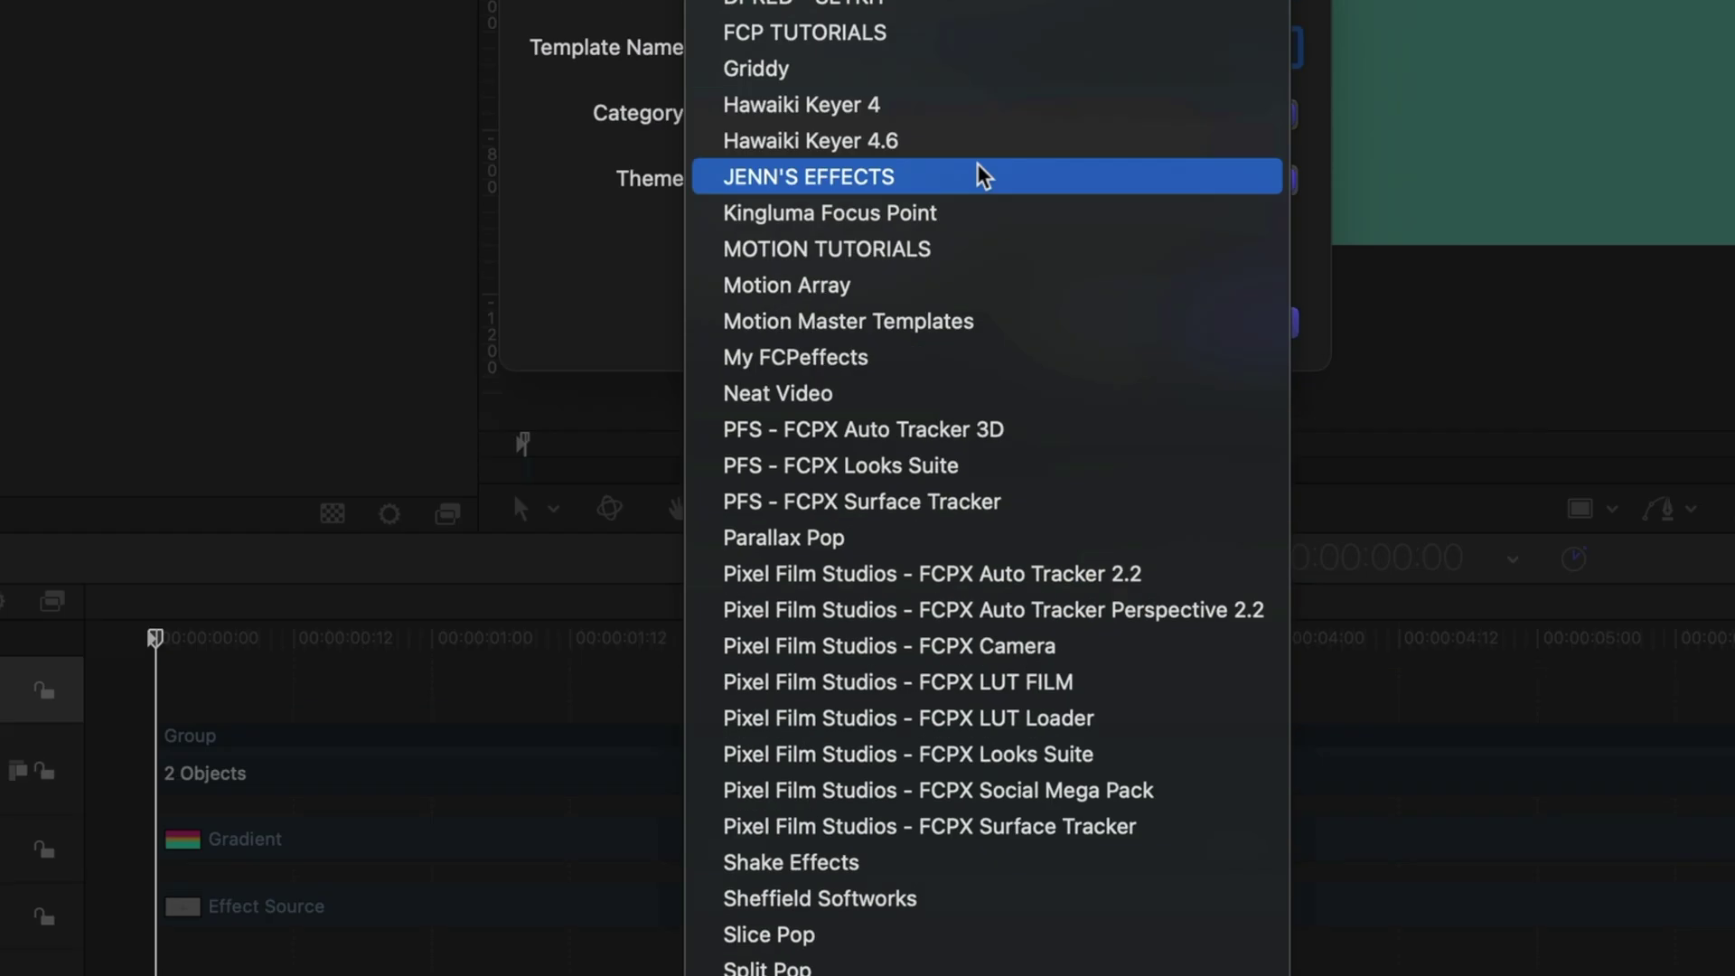
pyautogui.click(980, 174)
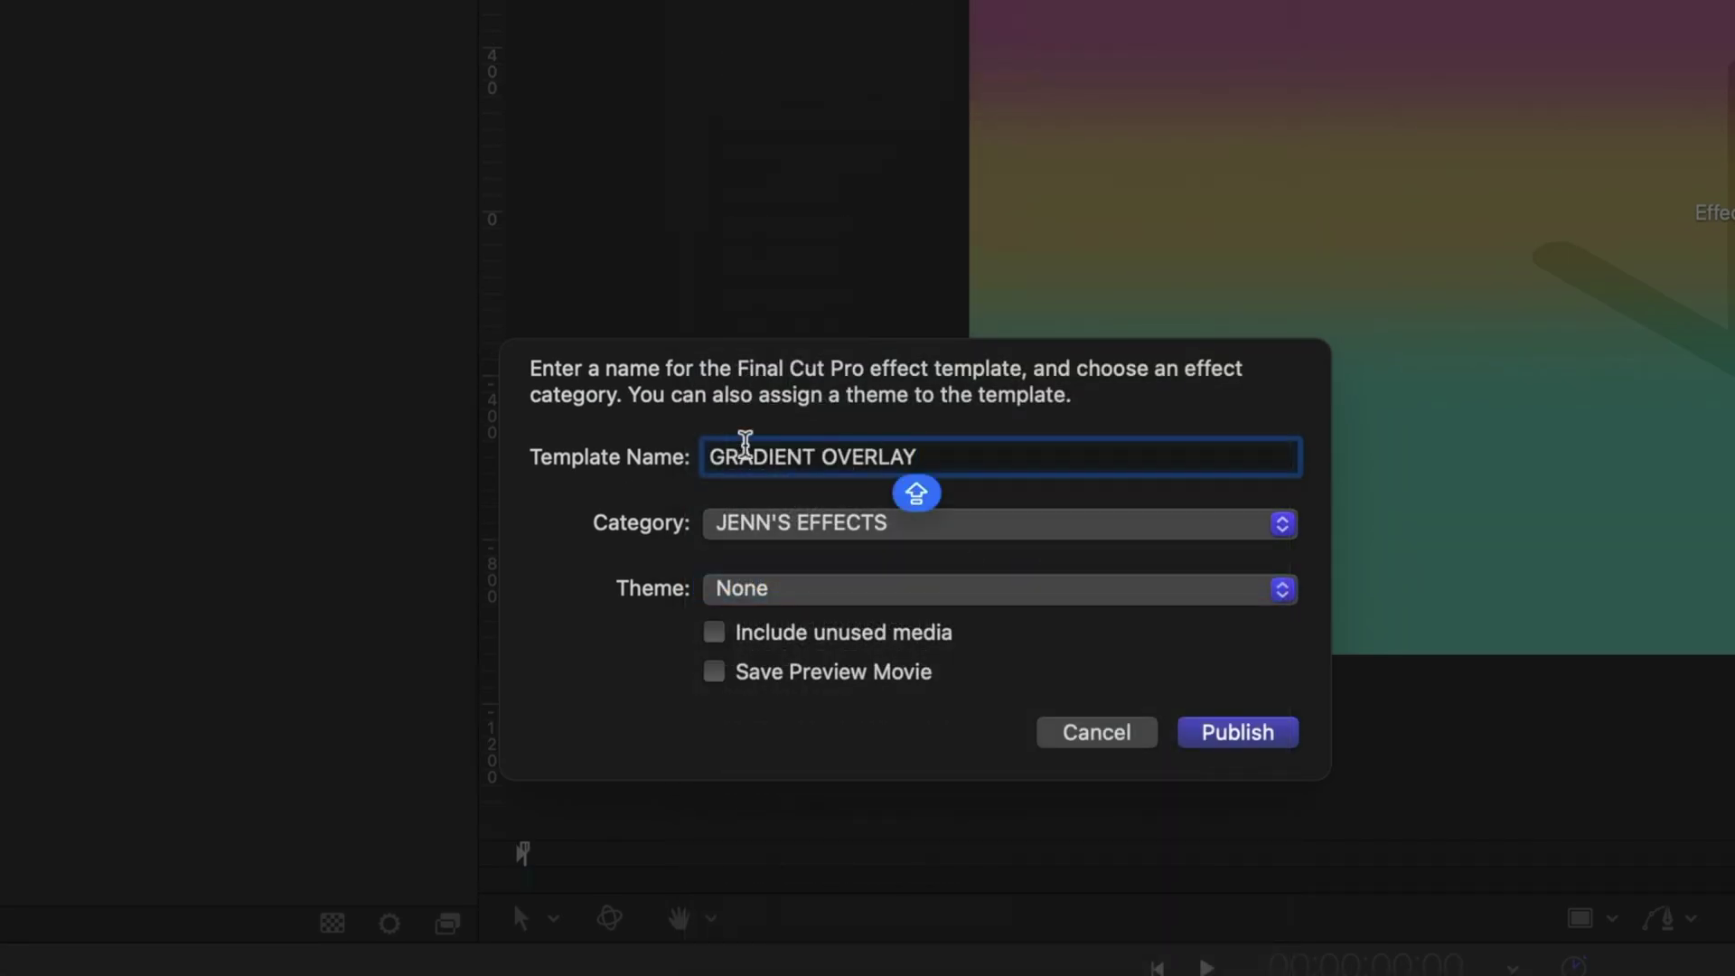
pyautogui.click(1282, 737)
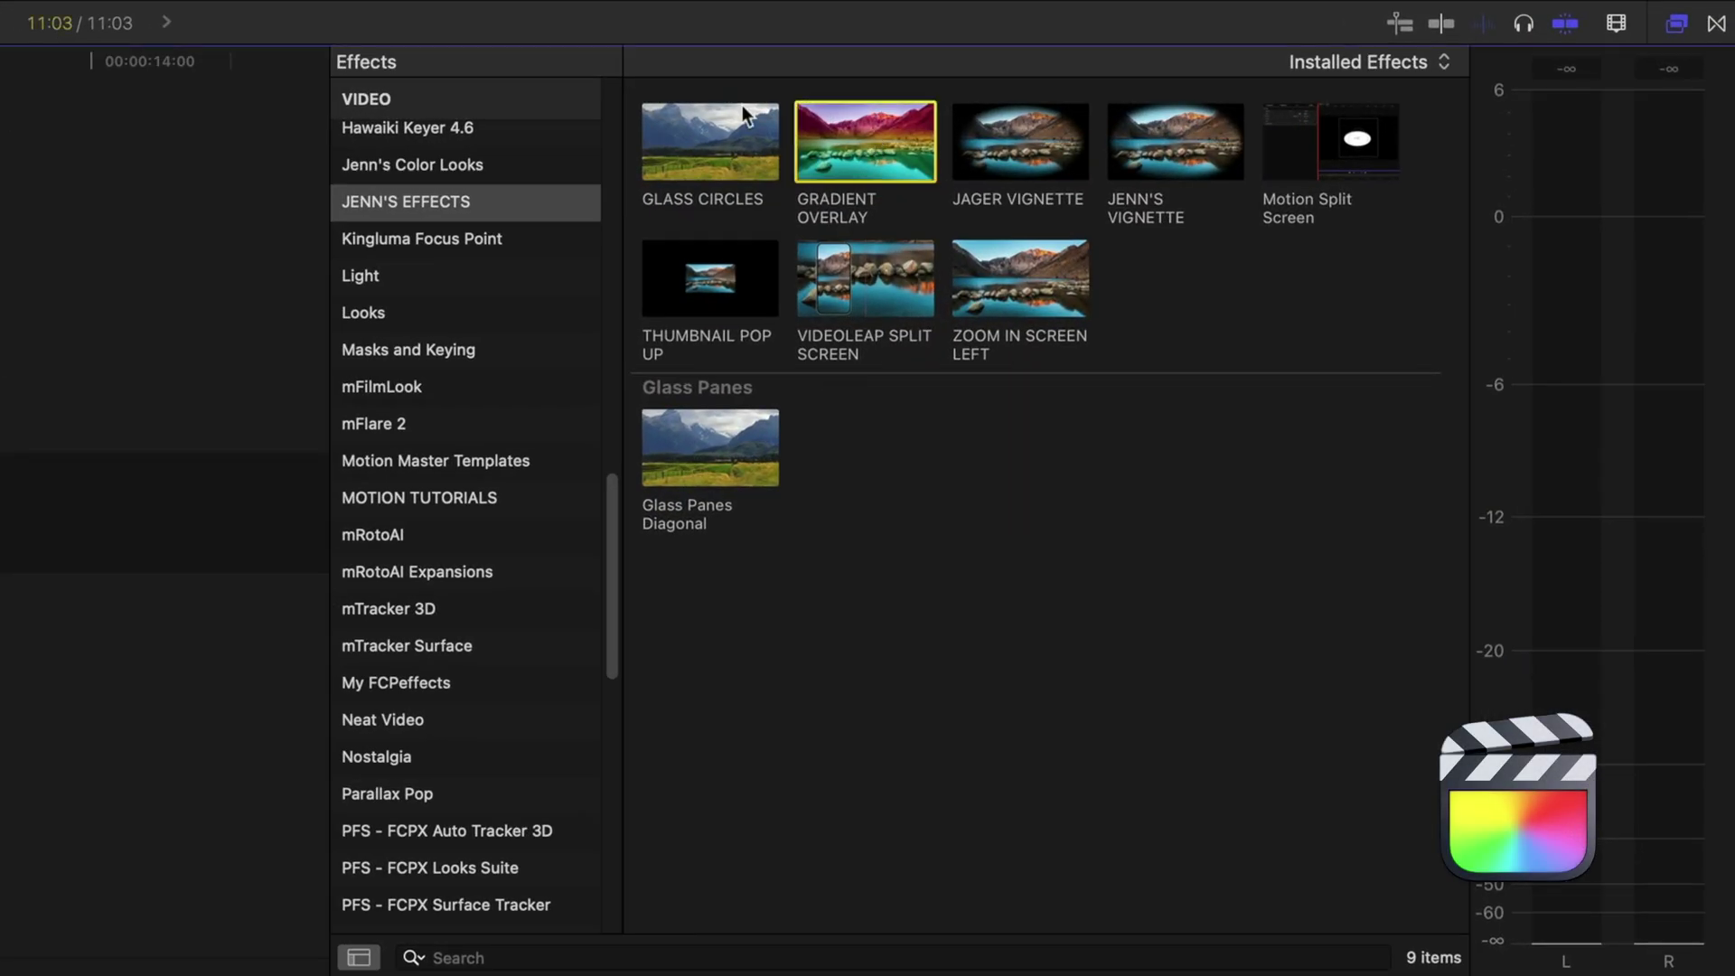
# - Apply GRADIENT OVERLAY to the Miami drone clip and shift its Start and End positions
pyautogui.moveTo(865, 142); pyautogui.dragTo(940, 511)
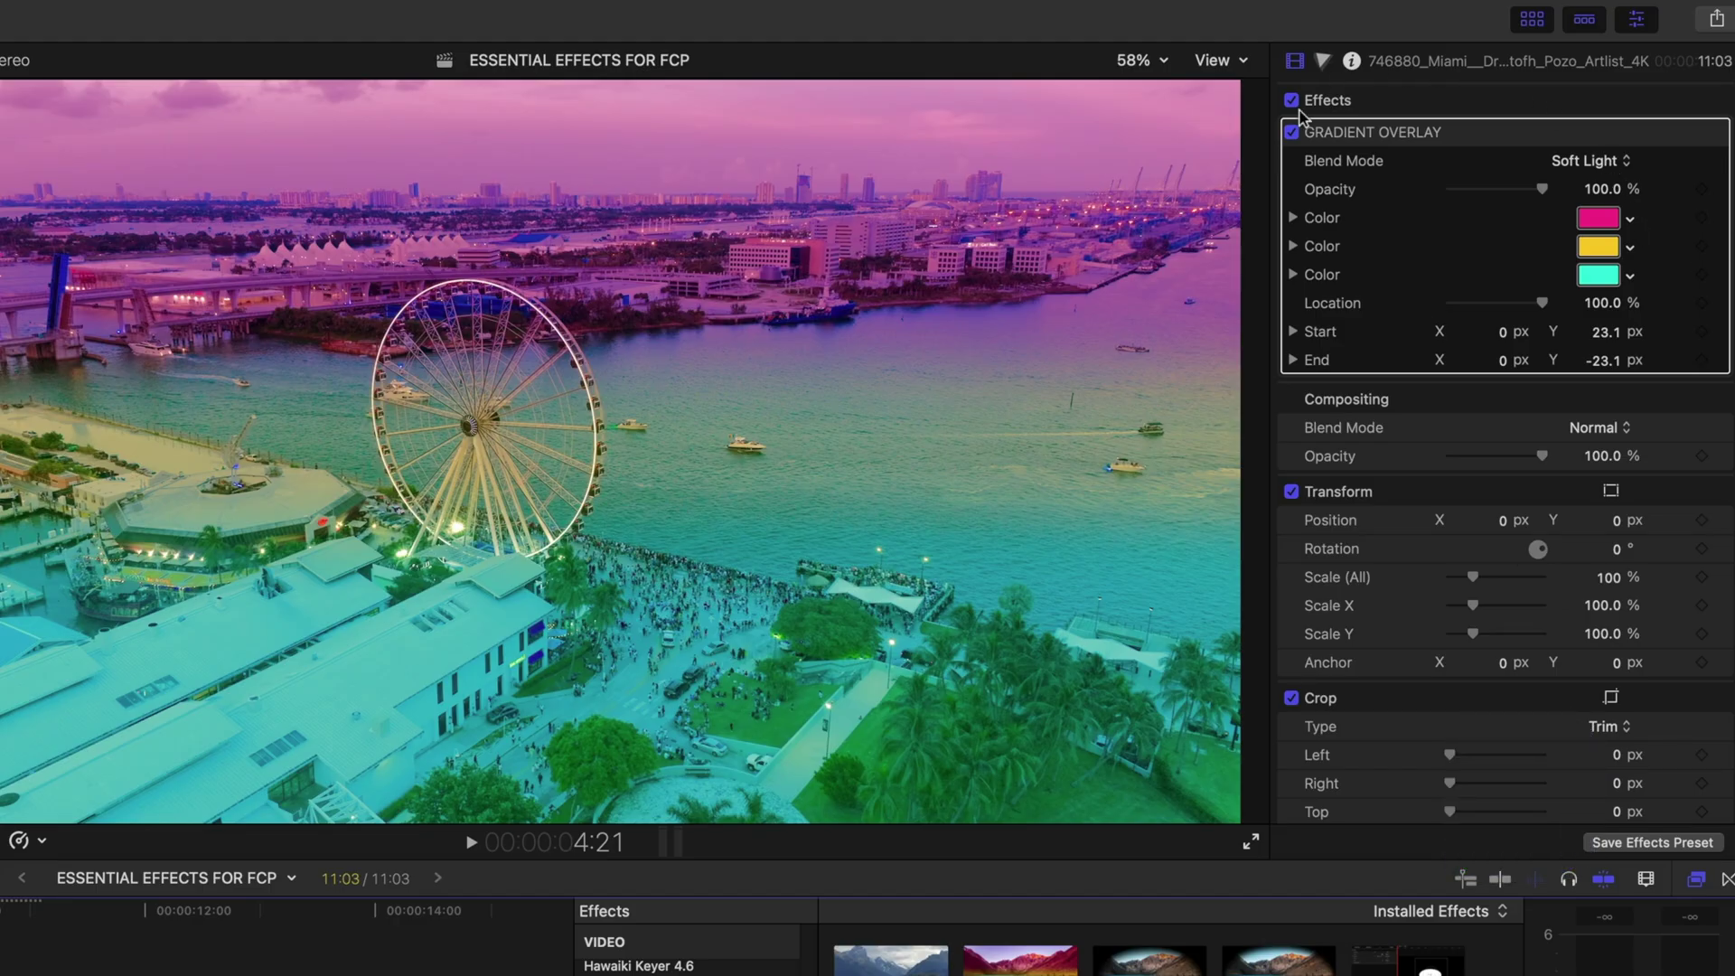
pyautogui.click(1591, 194)
pyautogui.moveTo(1602, 337); pyautogui.dragTo(1604, 361)
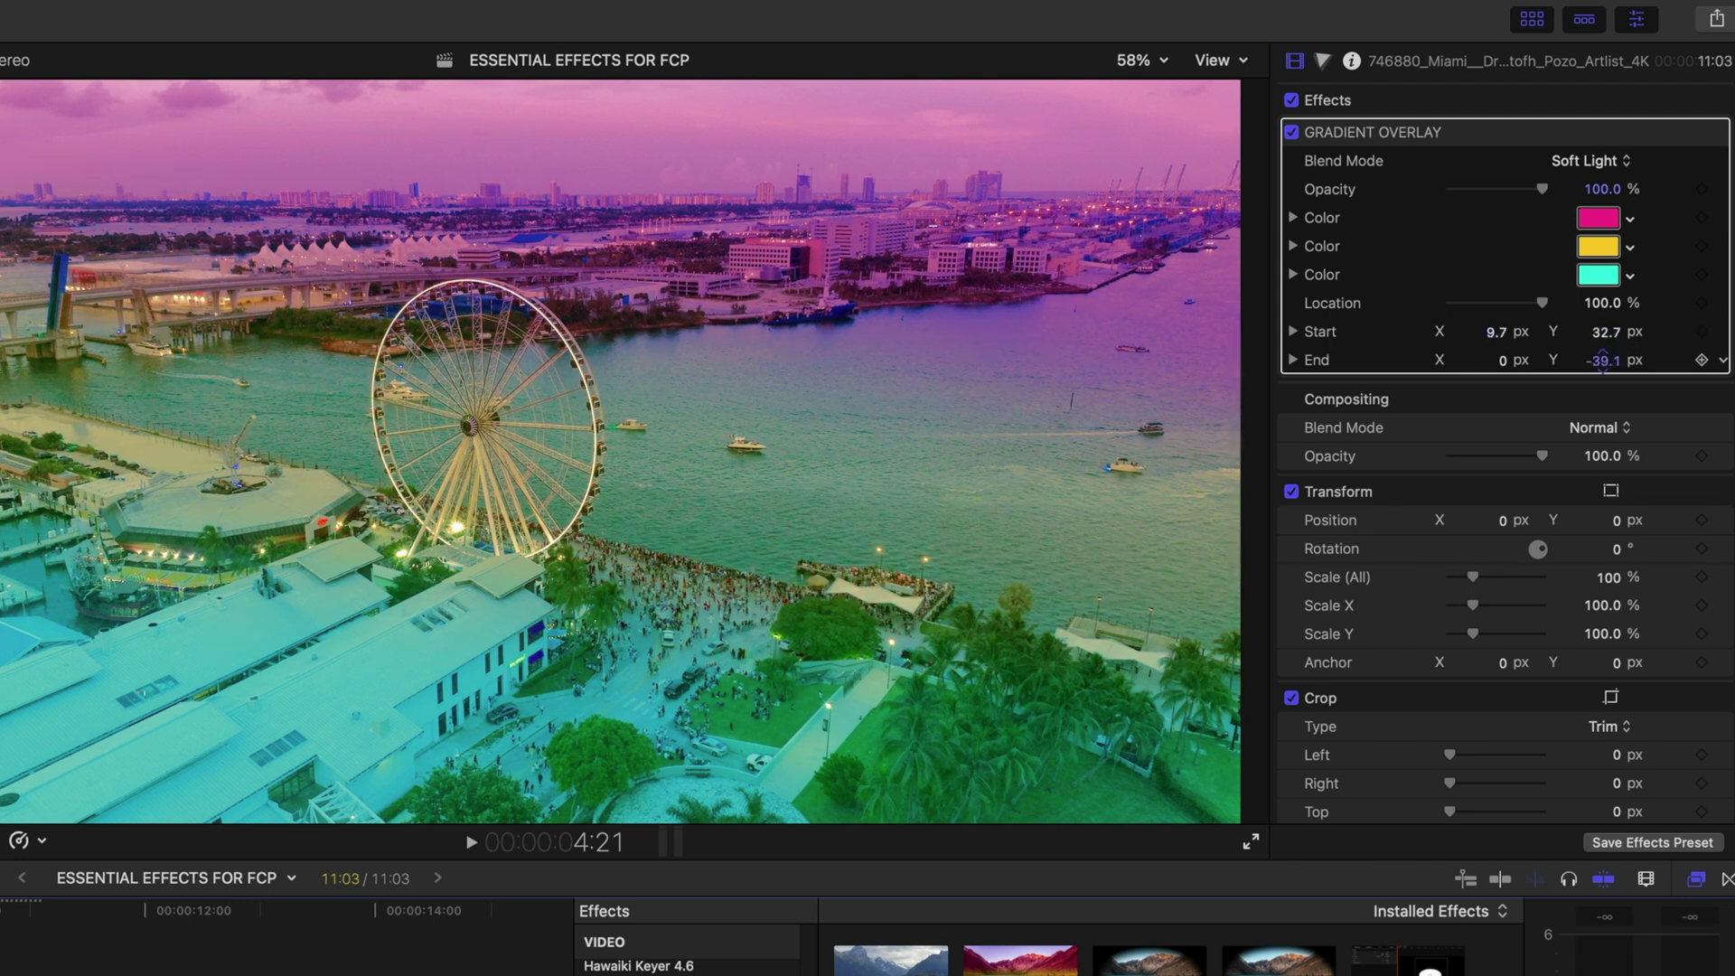
# - Keep Soft Light, lower the overlay opacity slightly, and make the first colour deep blue-violet
pyautogui.click(1595, 189)
pyautogui.click(1594, 163)
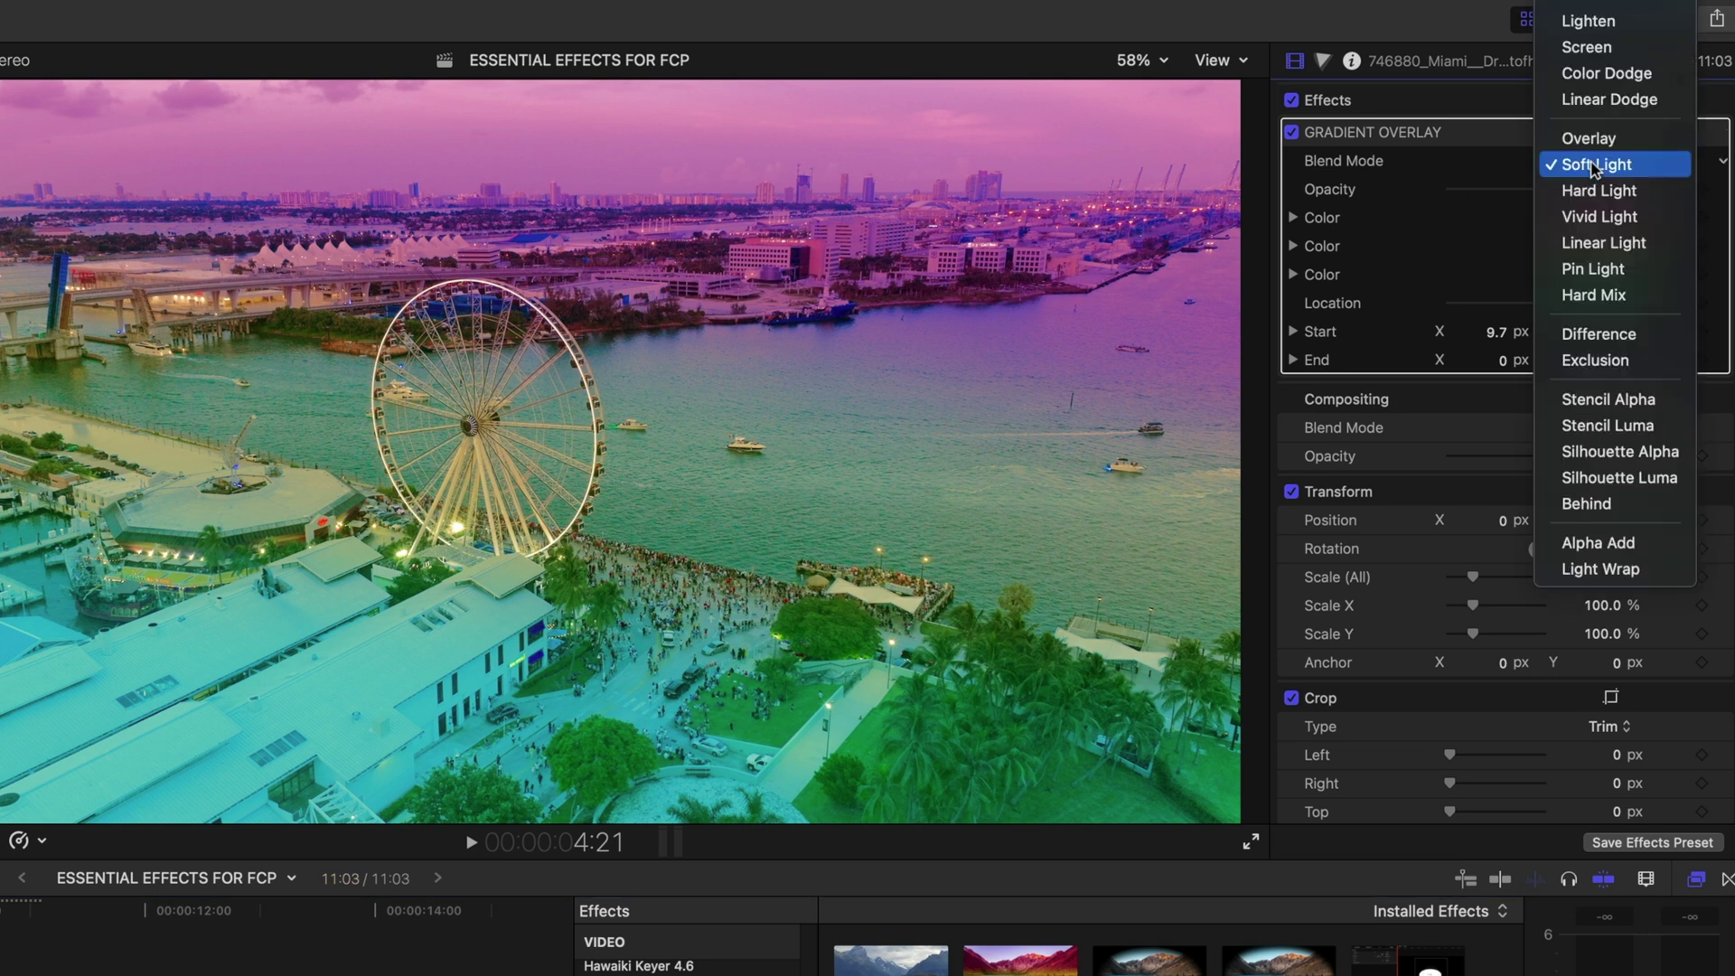
pyautogui.click(1595, 168)
pyautogui.moveTo(1543, 189)
pyautogui.mouseDown()
pyautogui.moveTo(1514, 197)
pyautogui.moveTo(1539, 191)
pyautogui.mouseUp()
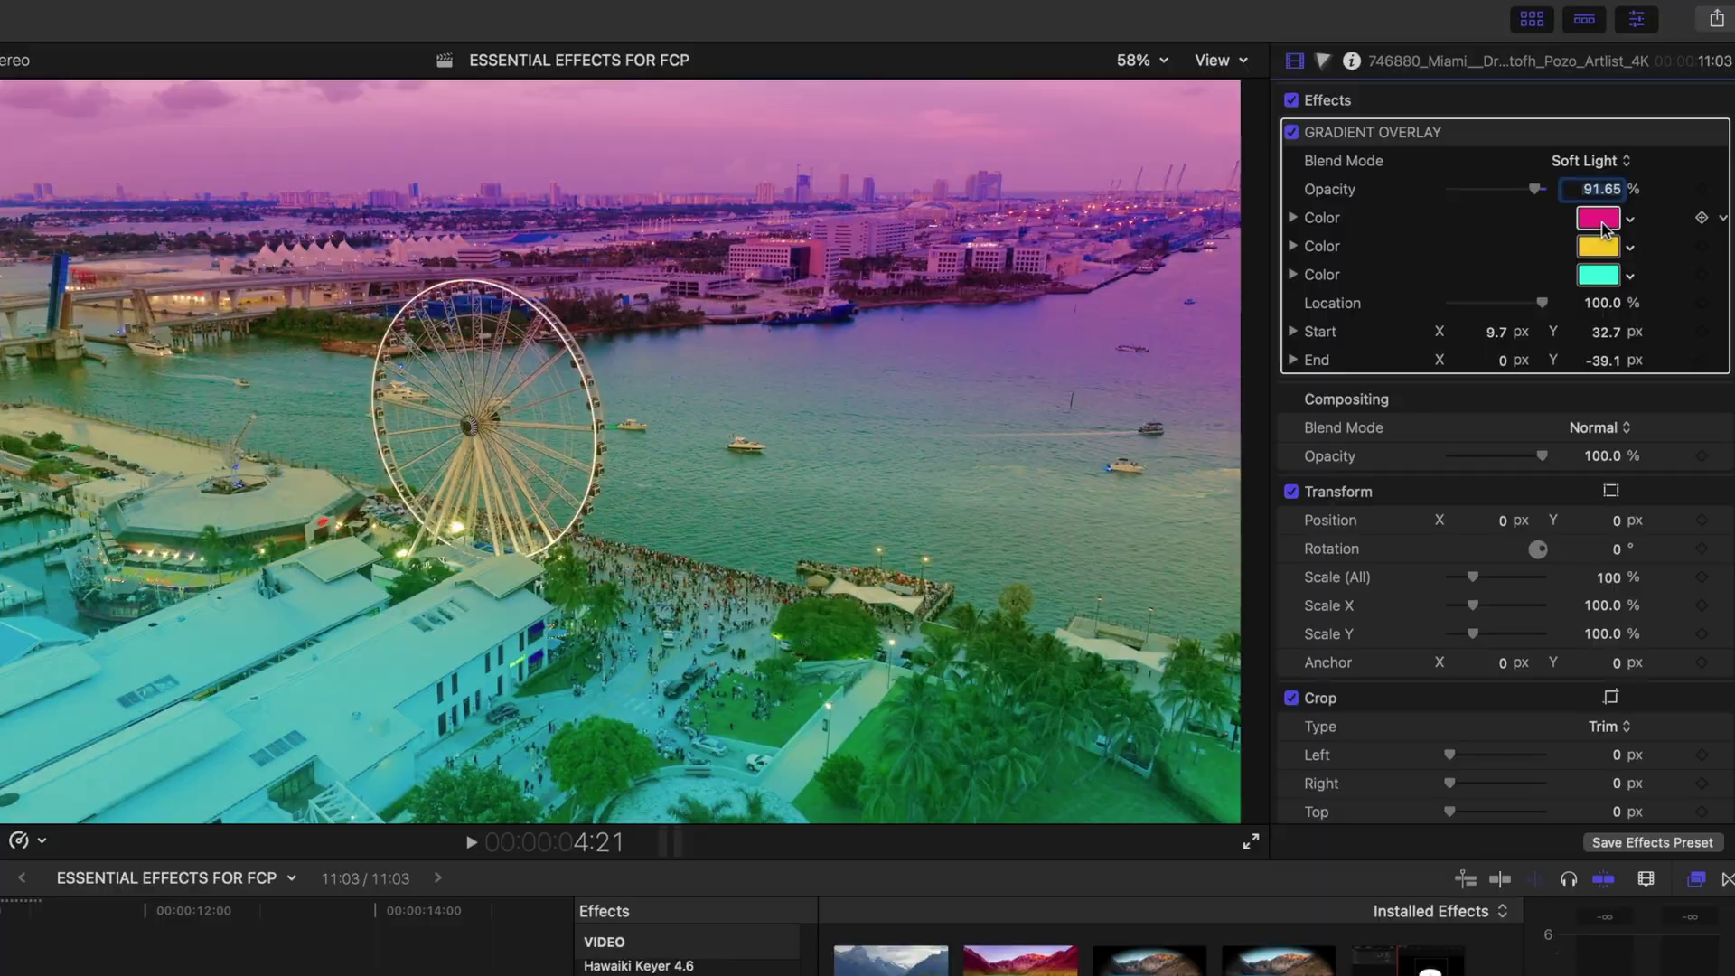
pyautogui.click(1600, 222)
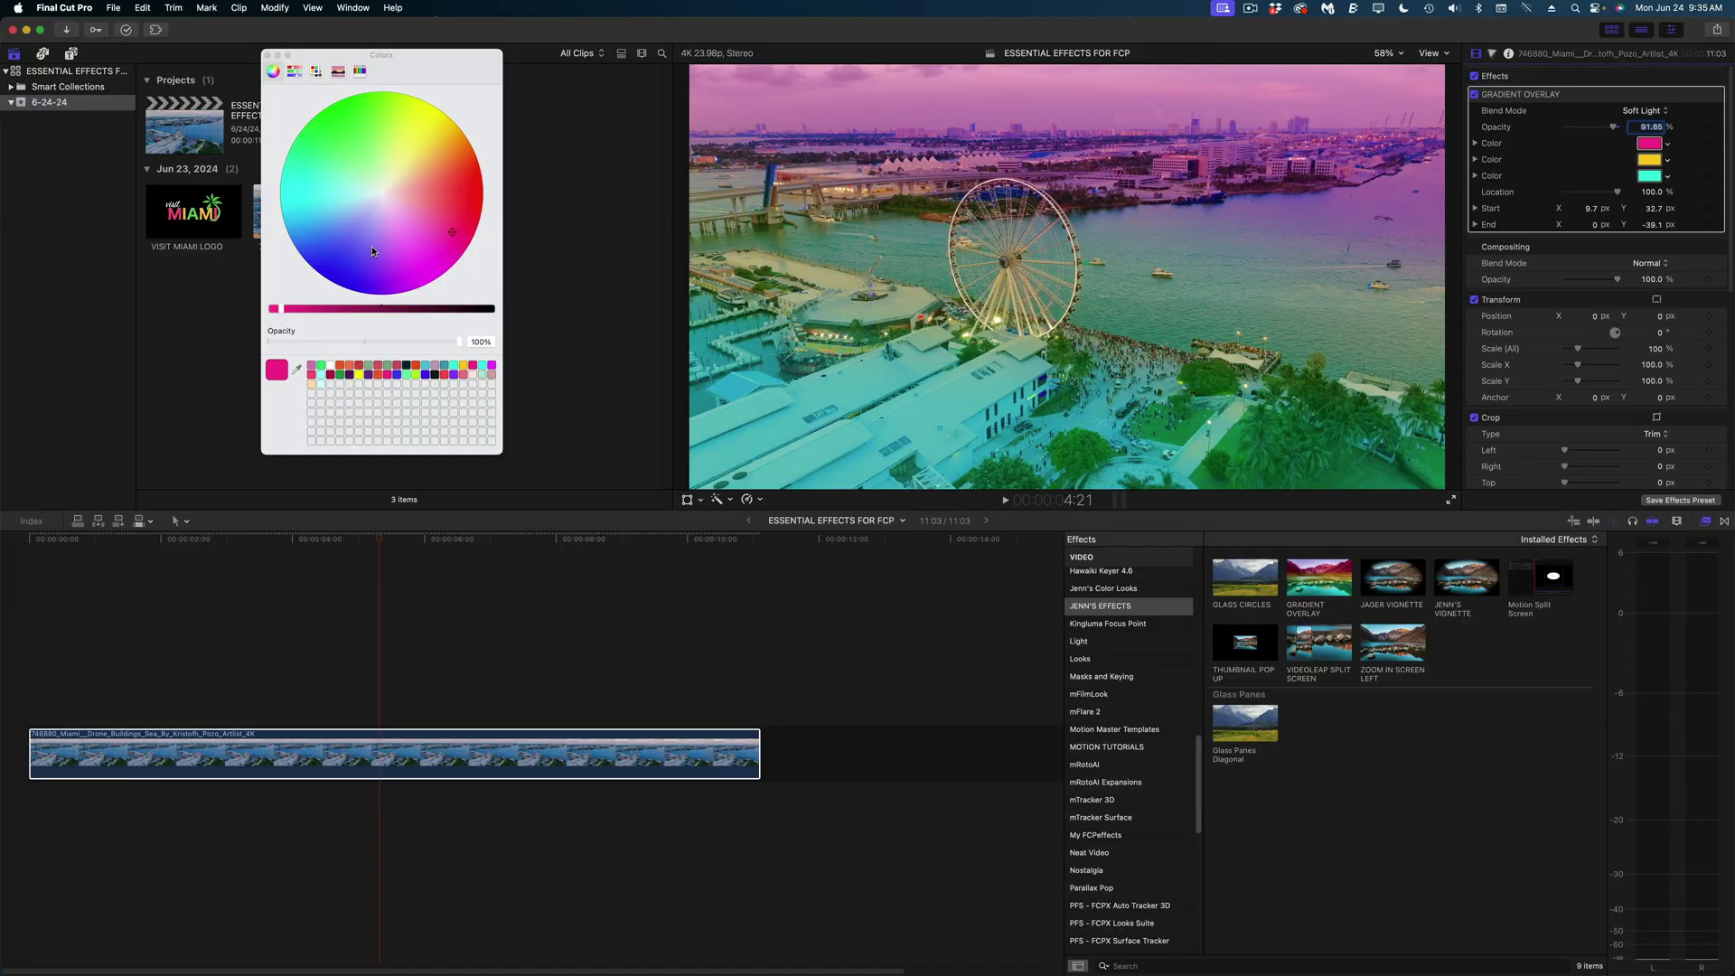
pyautogui.moveTo(372, 248); pyautogui.dragTo(397, 291)
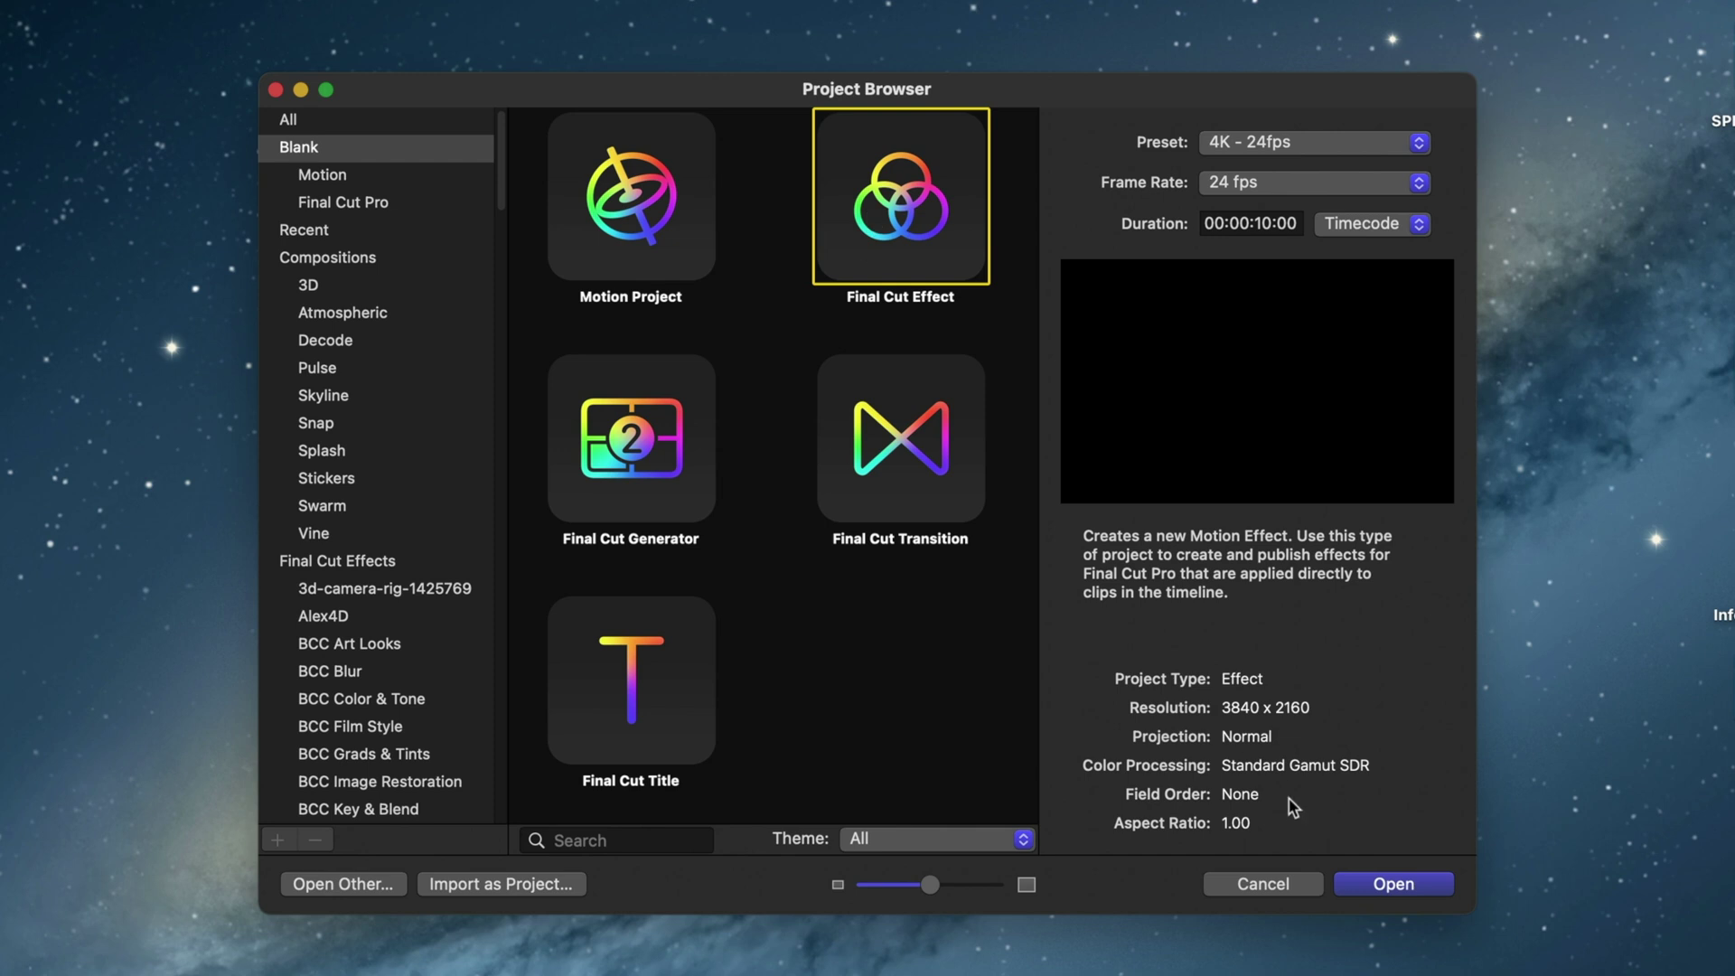
# - Open the new blank 4K 24fps Final Cut Effect project
pyautogui.click(1388, 895)
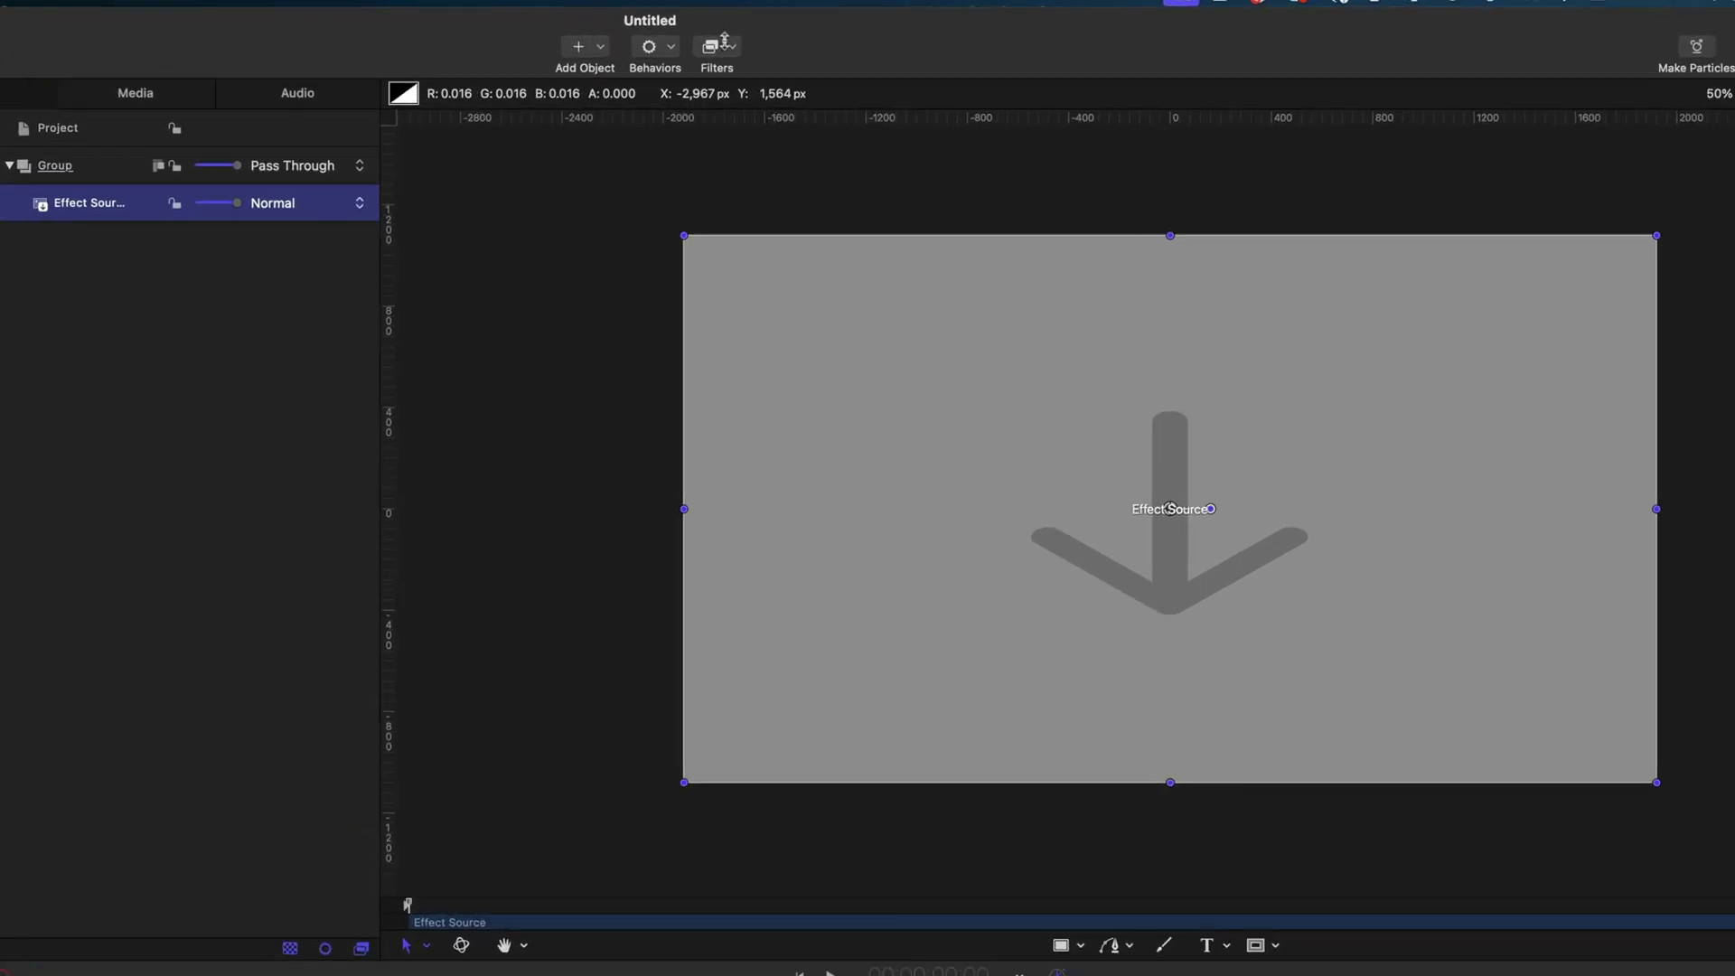
# - Add a Gradient Blur filter from Filters > Blur to the Effect Source
pyautogui.click(911, 43)
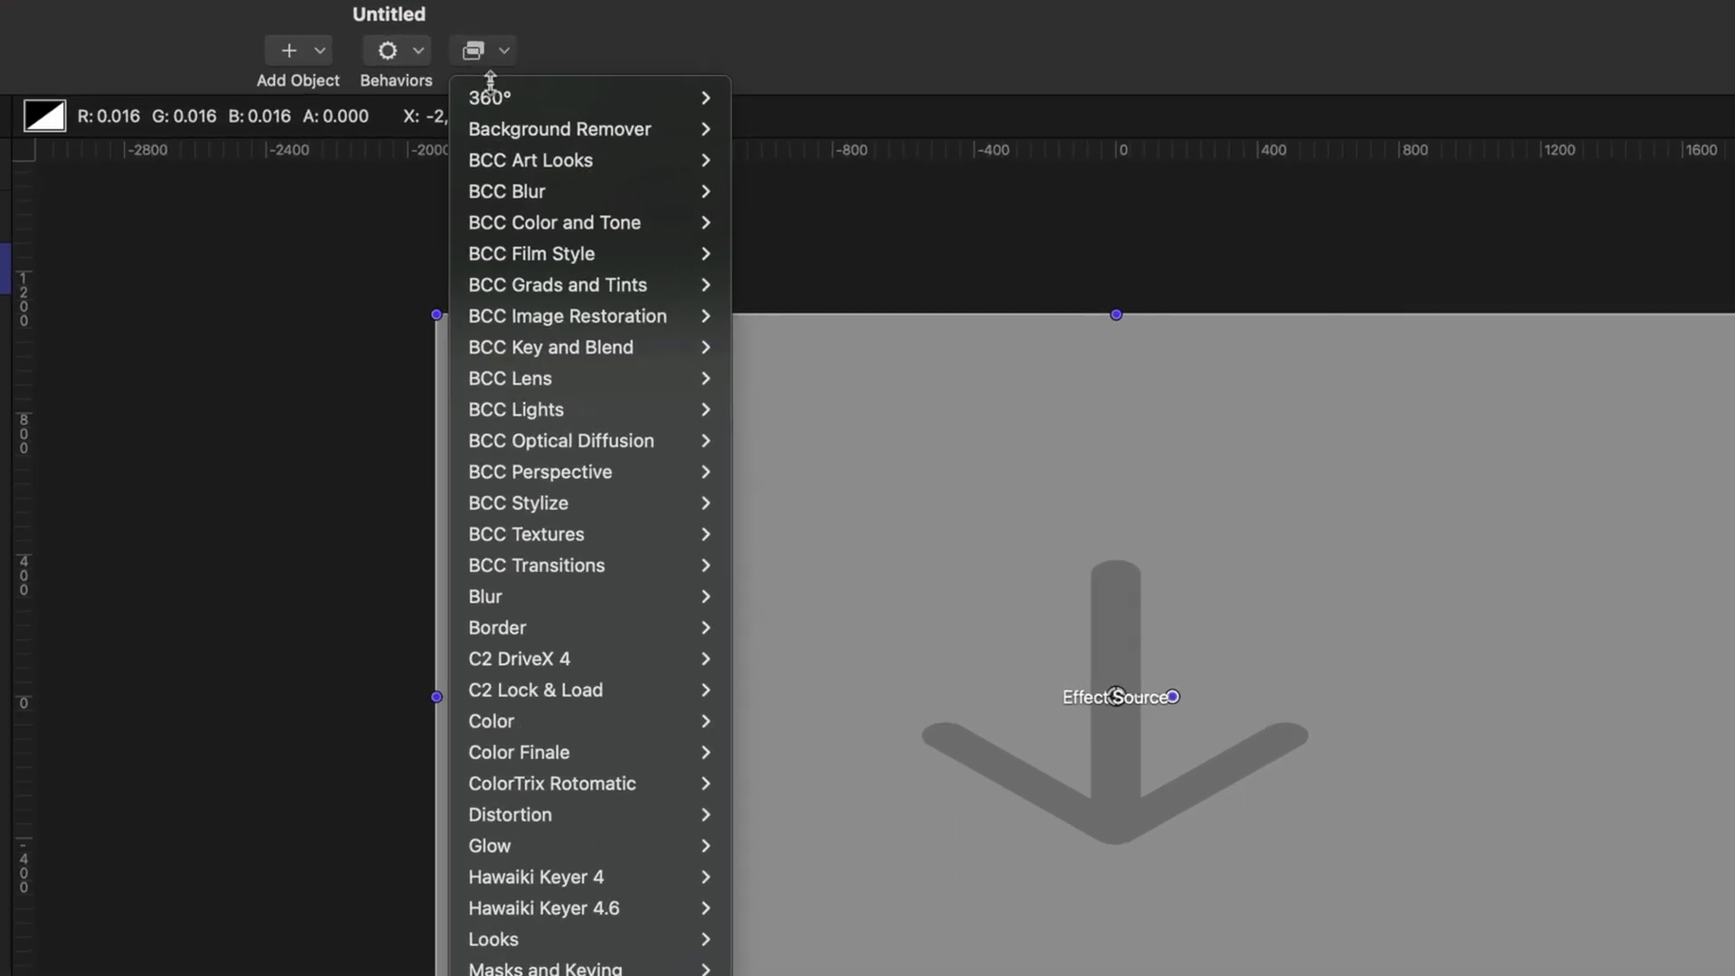
pyautogui.moveTo(941, 308)
pyautogui.moveTo(543, 597)
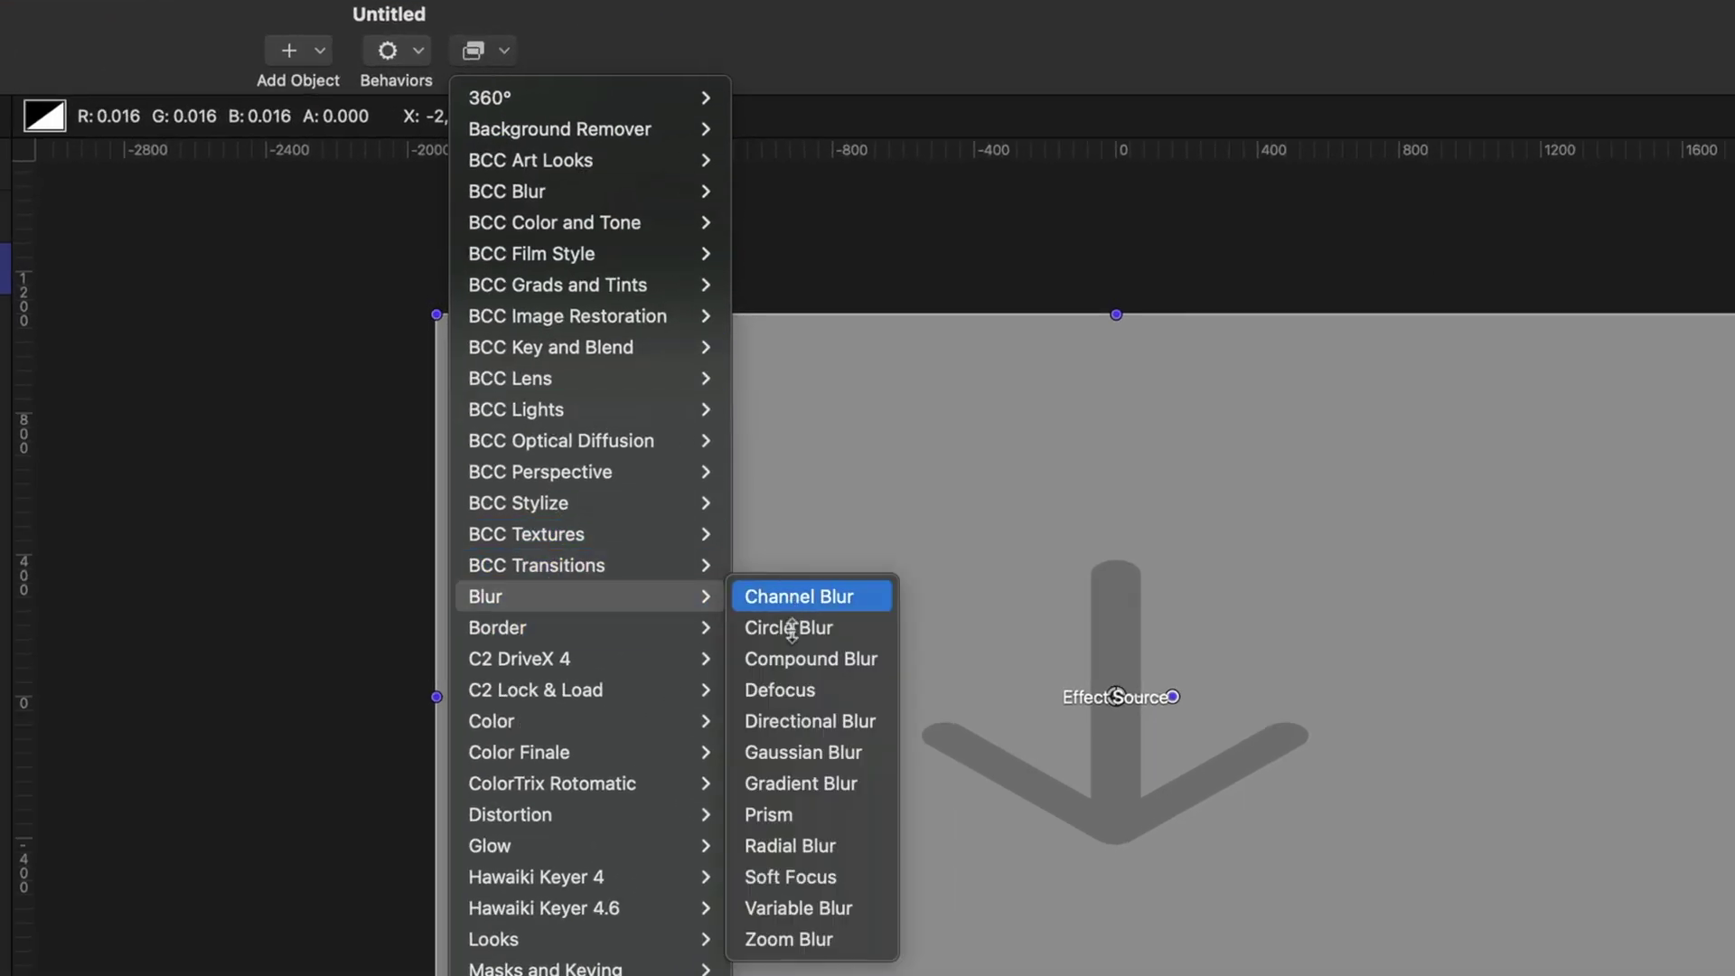
pyautogui.click(797, 784)
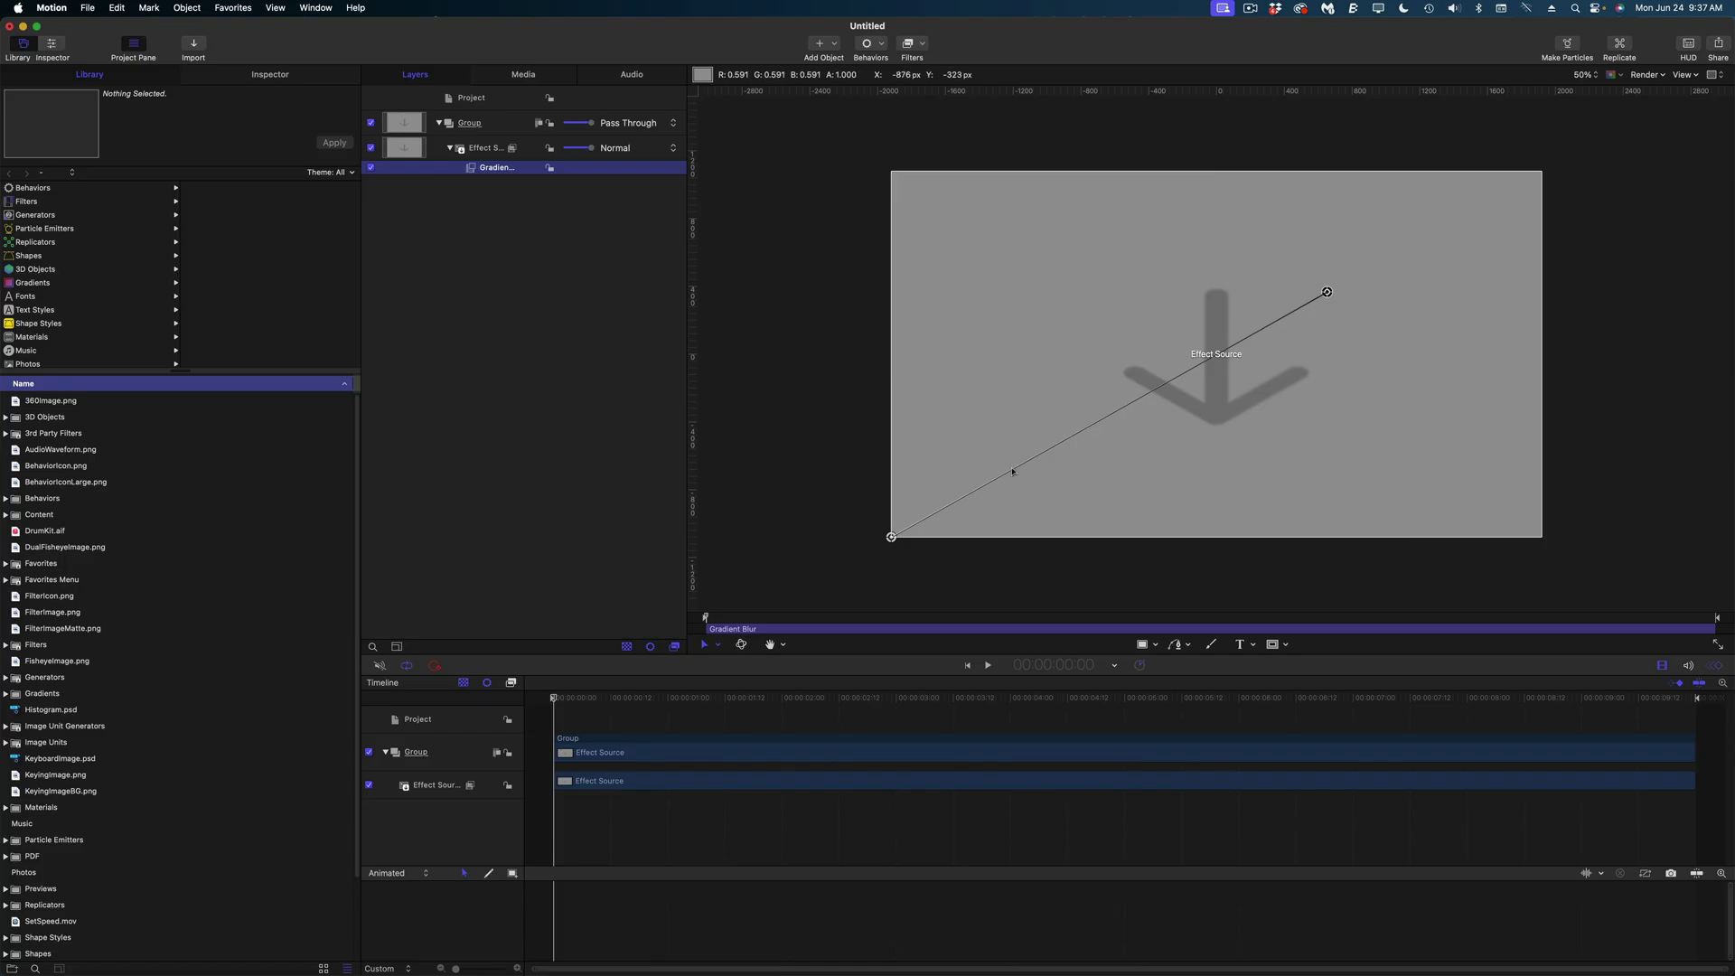
# - Place the blur start near the frame centre and the end at the lower-left corner
pyautogui.moveTo(437, 975); pyautogui.dragTo(894, 596)
pyautogui.moveTo(1327, 292); pyautogui.dragTo(1040, 408)
pyautogui.moveTo(1122, 283); pyautogui.dragTo(1228, 355)
pyautogui.moveTo(1041, 408); pyautogui.dragTo(935, 490)
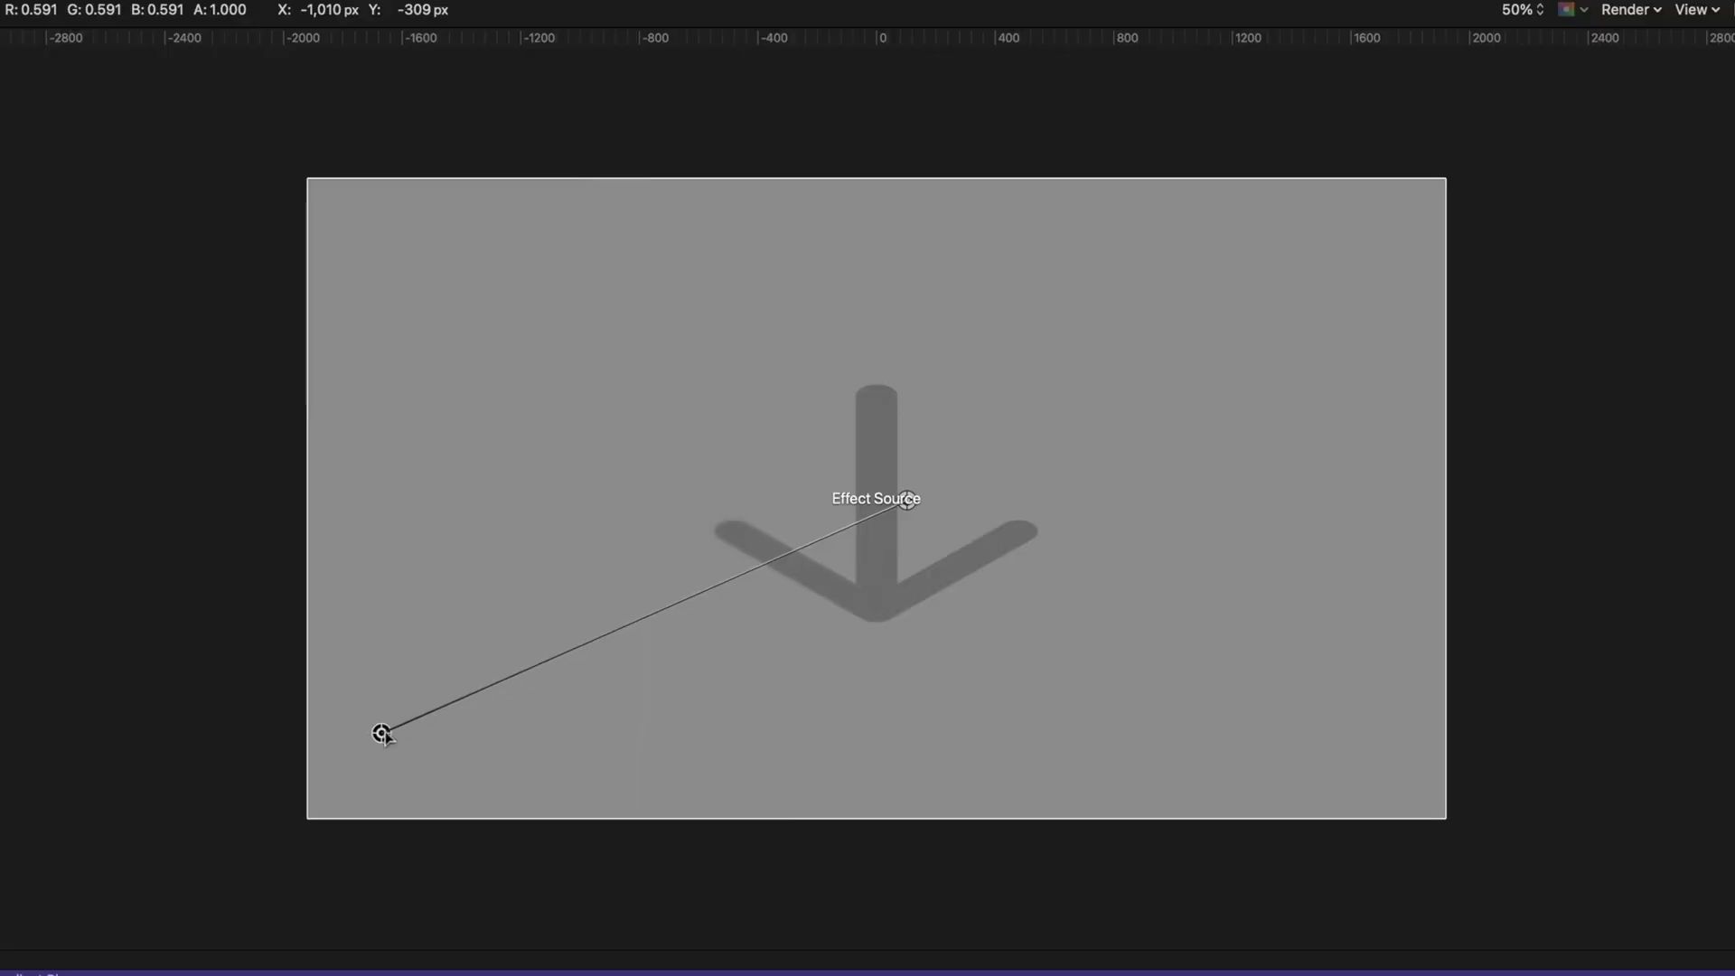
pyautogui.moveTo(381, 734); pyautogui.dragTo(368, 744)
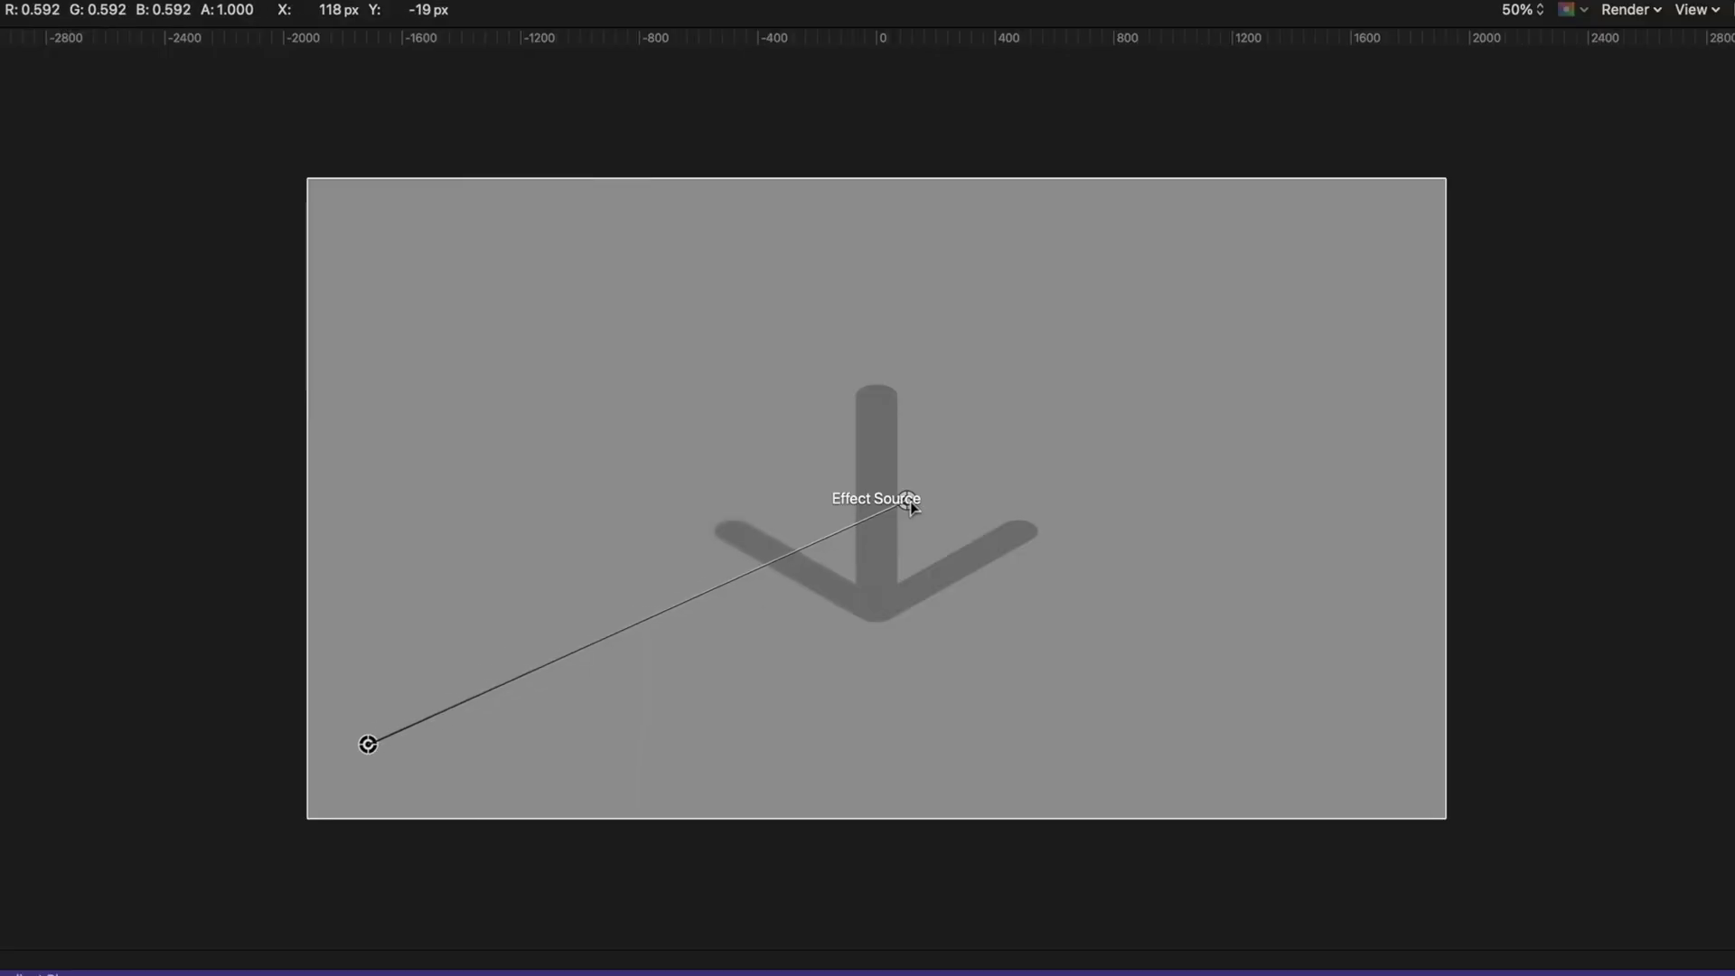
pyautogui.moveTo(907, 499); pyautogui.dragTo(901, 437)
pyautogui.moveTo(366, 740)
pyautogui.mouseDown()
pyautogui.moveTo(373, 697)
pyautogui.moveTo(358, 747)
pyautogui.mouseUp()
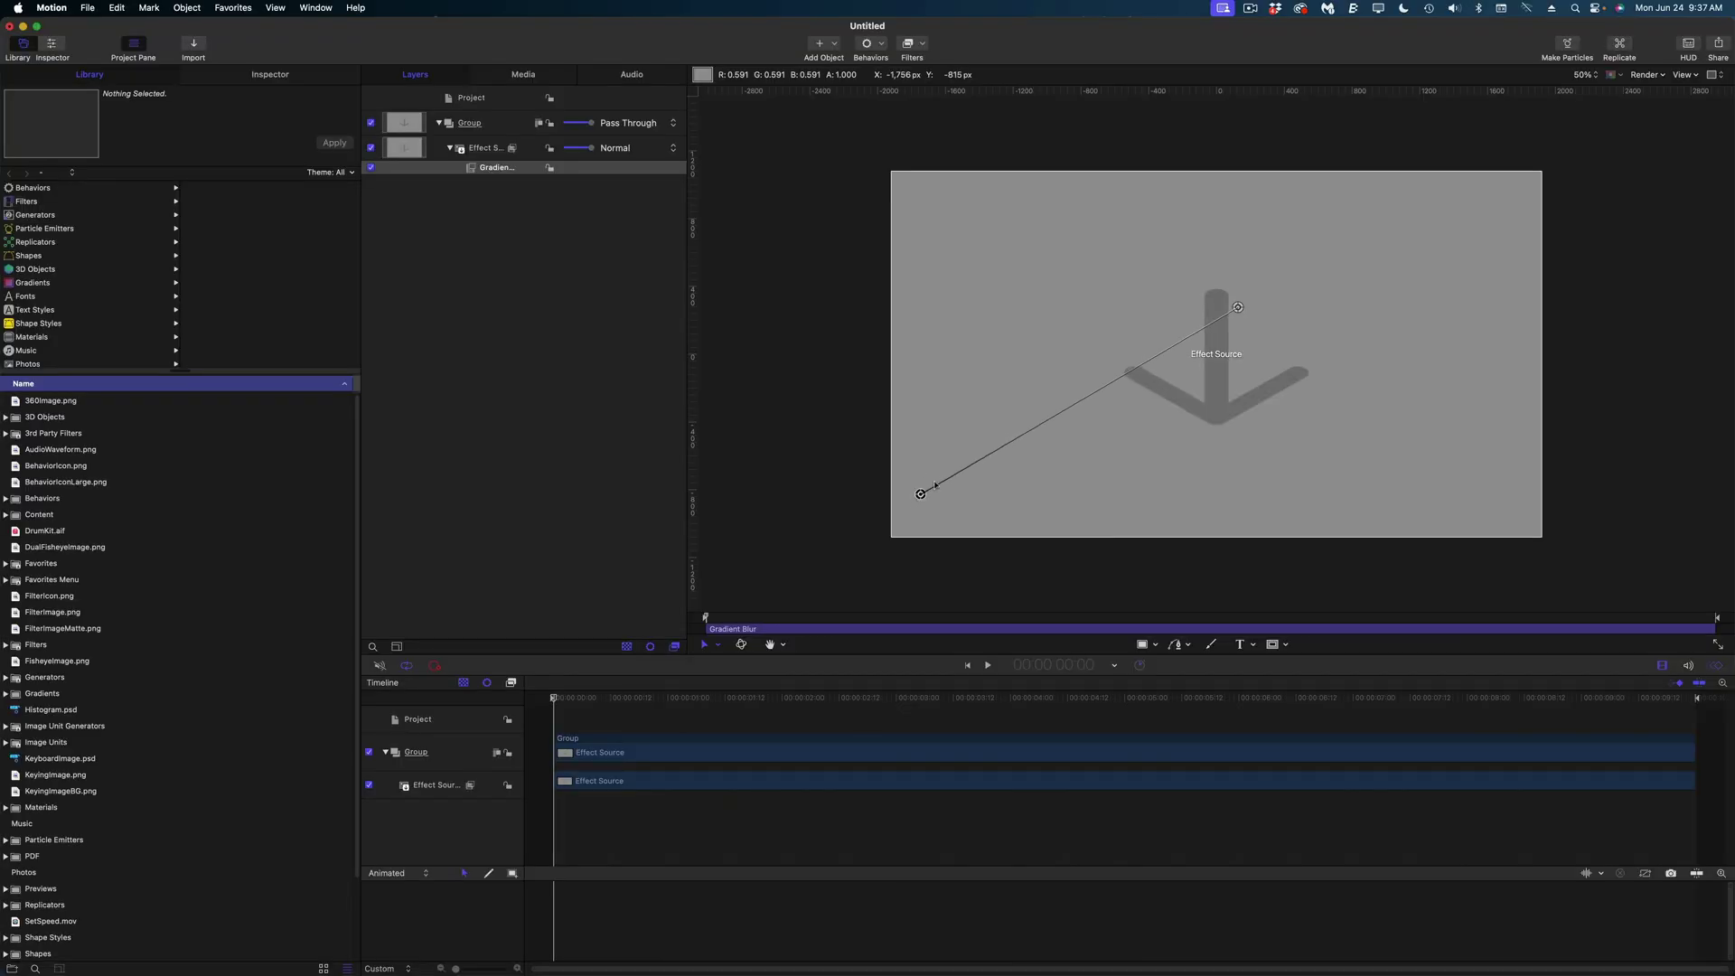
pyautogui.click(480, 168)
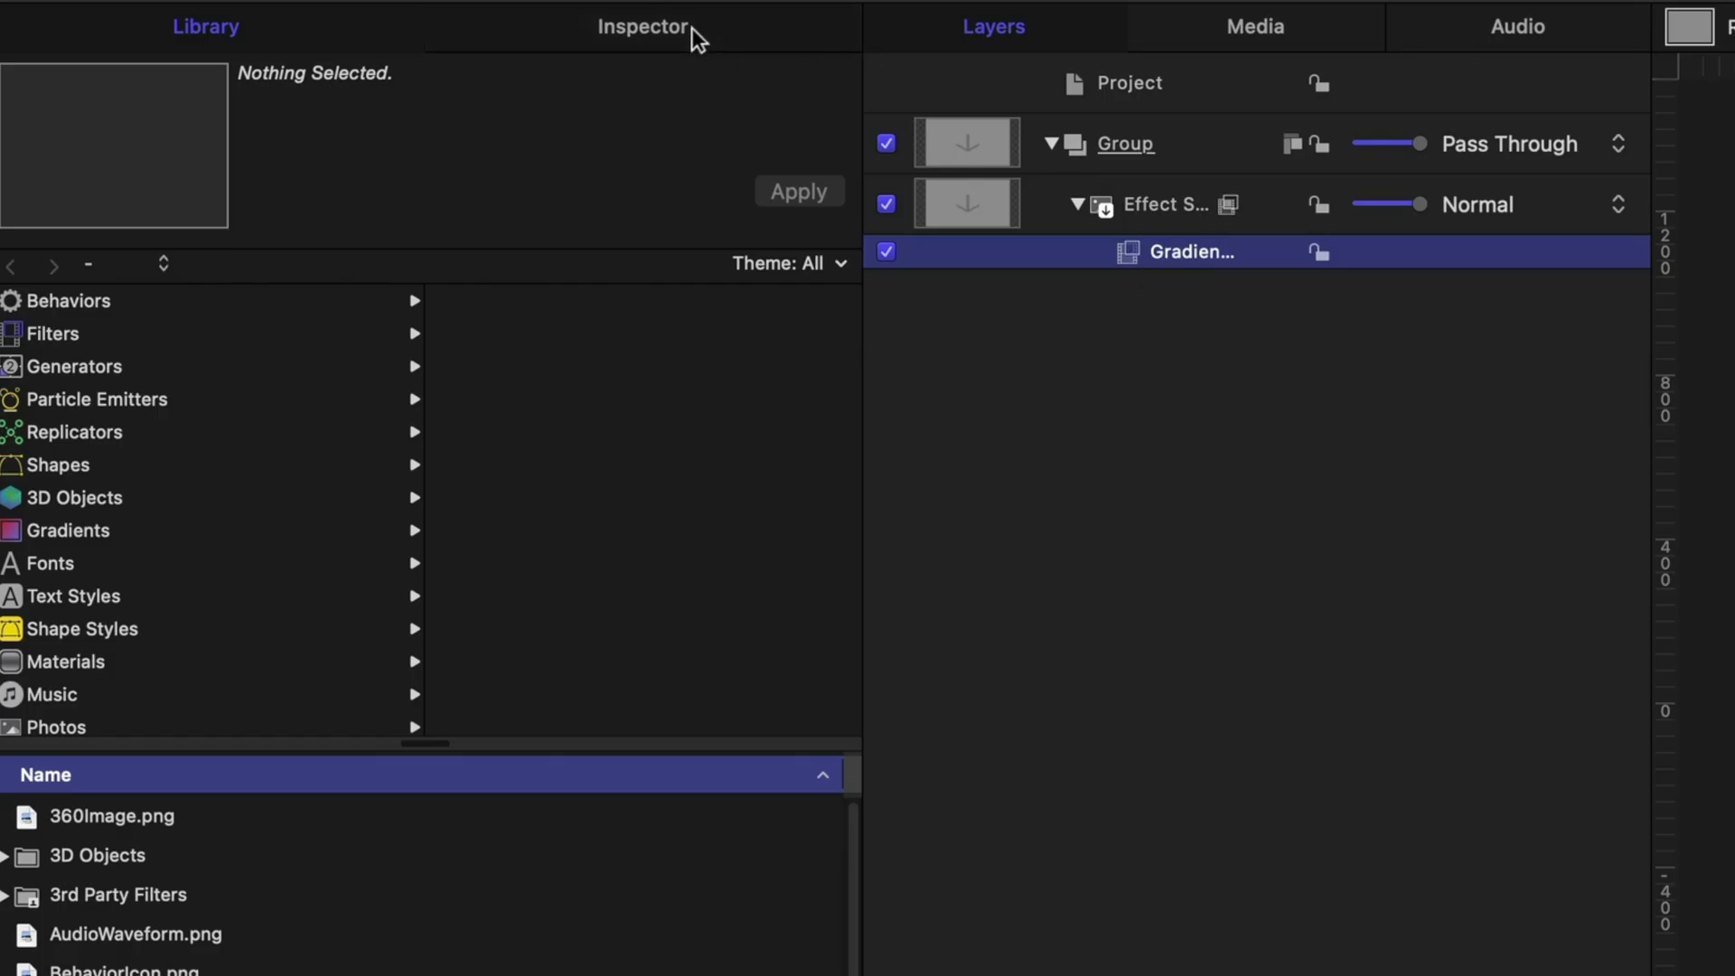
# - Reposition the Gradient Blur's Point 1 and Point 2 on the canvas
pyautogui.click(644, 27)
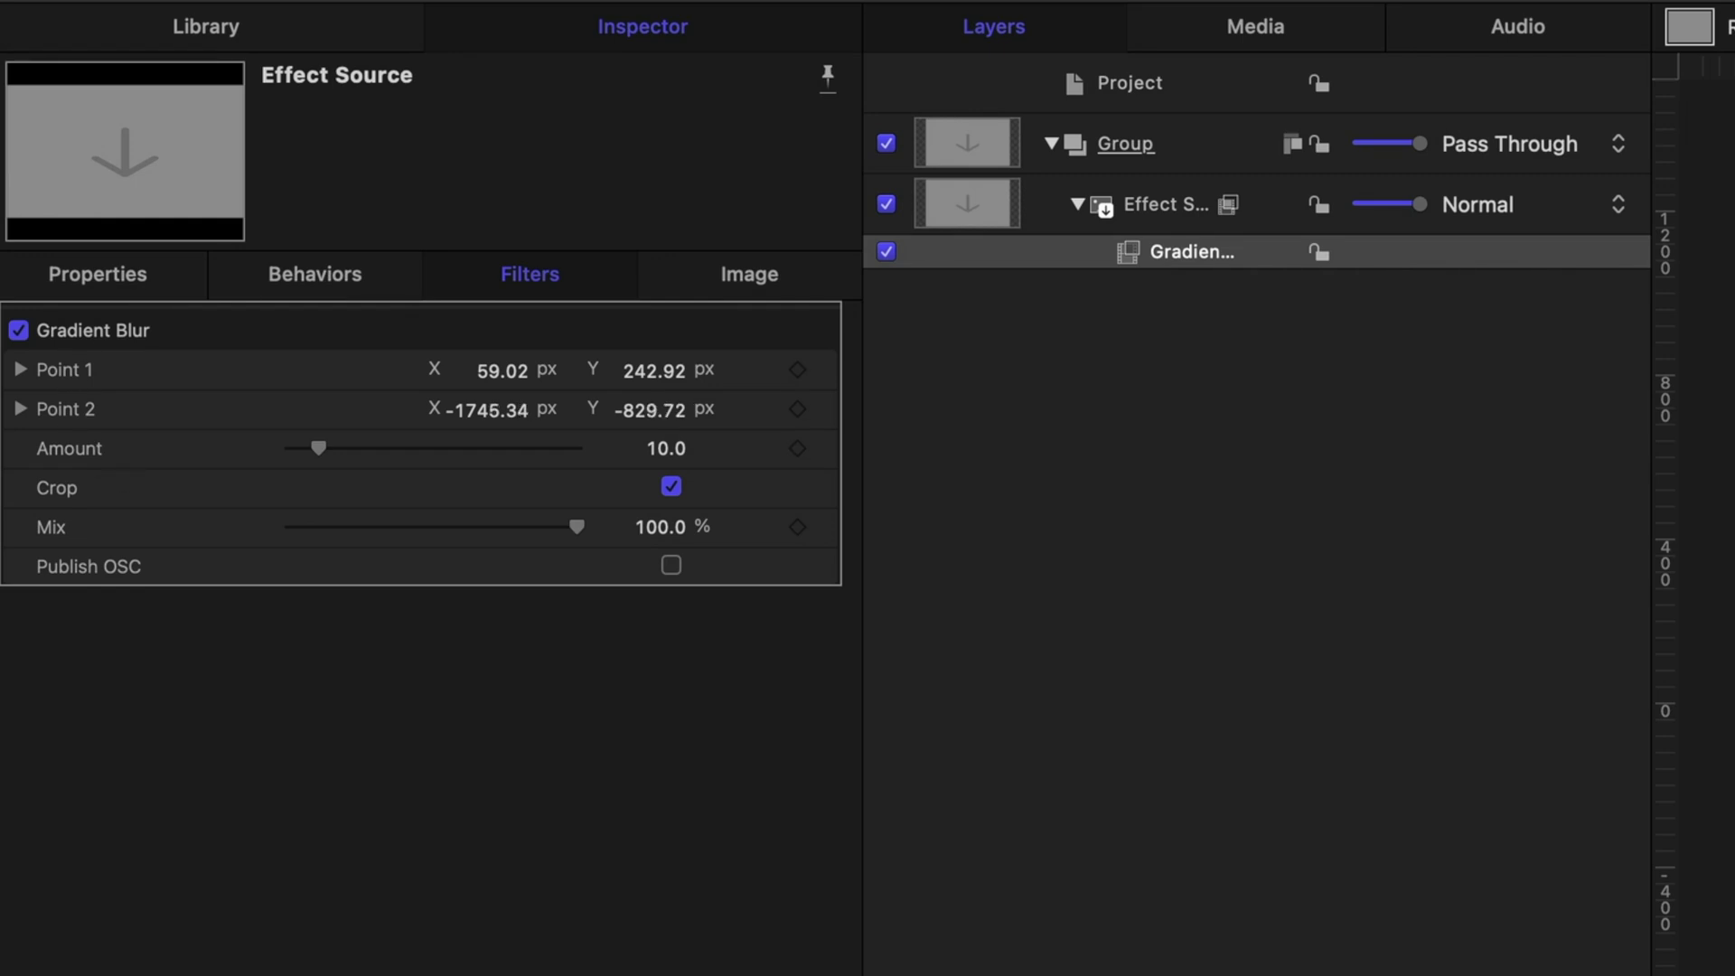
pyautogui.moveTo(920, 495); pyautogui.dragTo(950, 409)
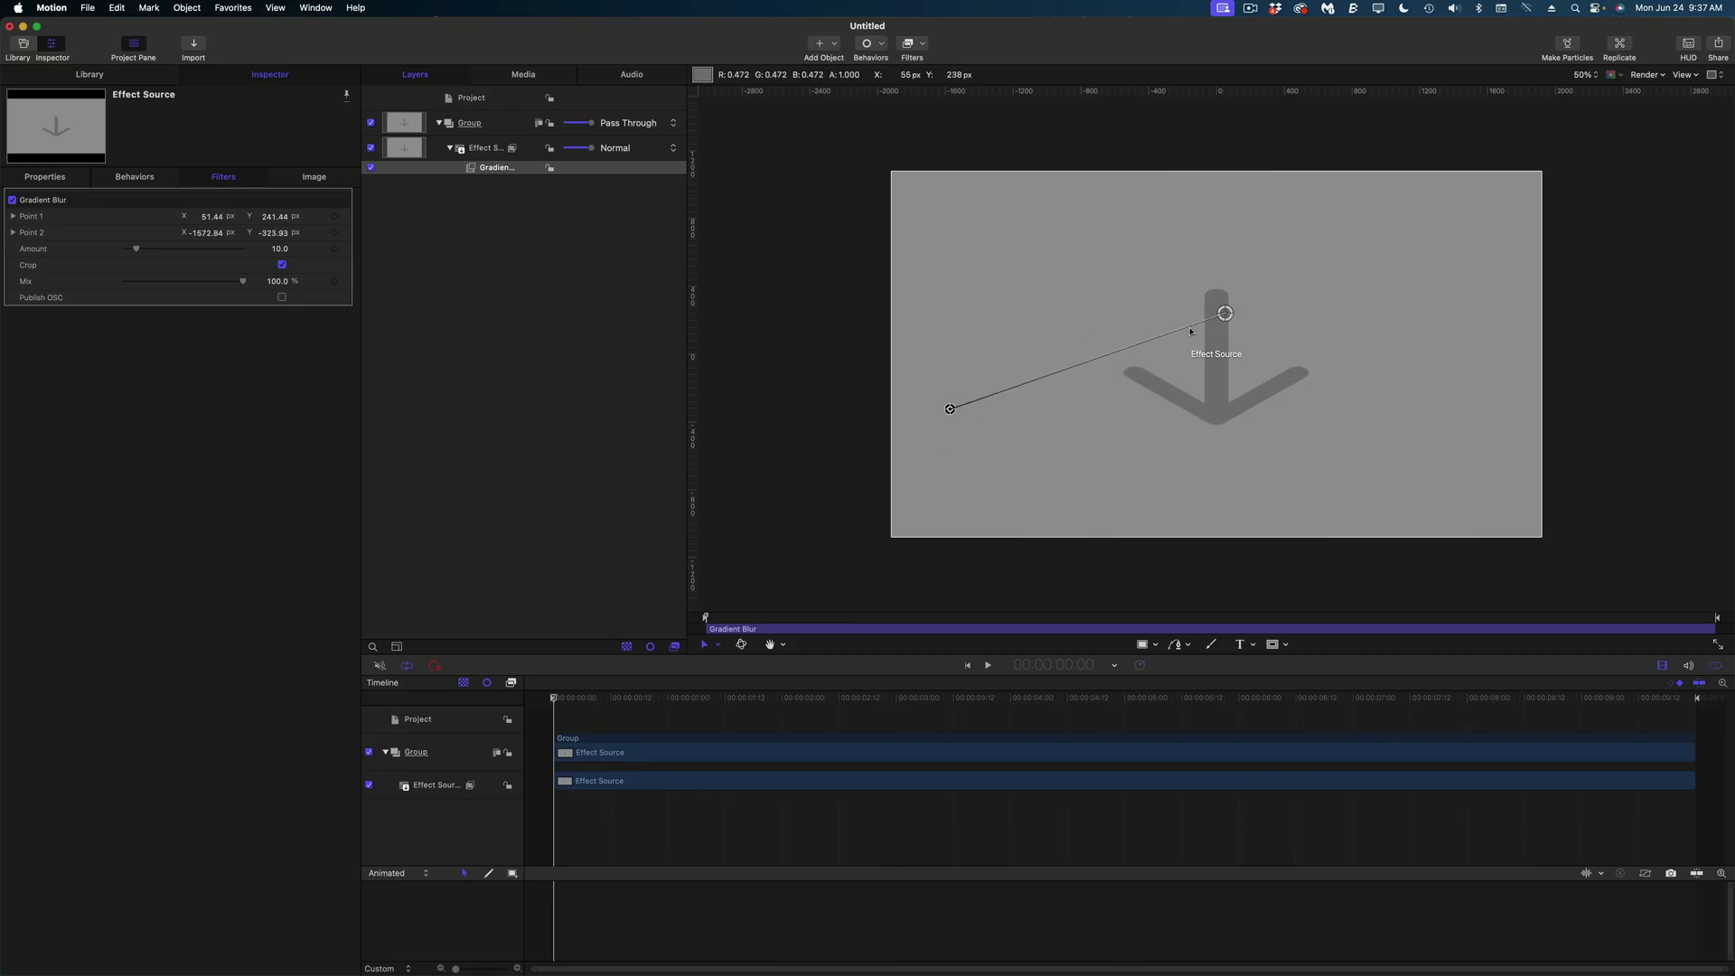
pyautogui.moveTo(1227, 312); pyautogui.dragTo(1186, 346)
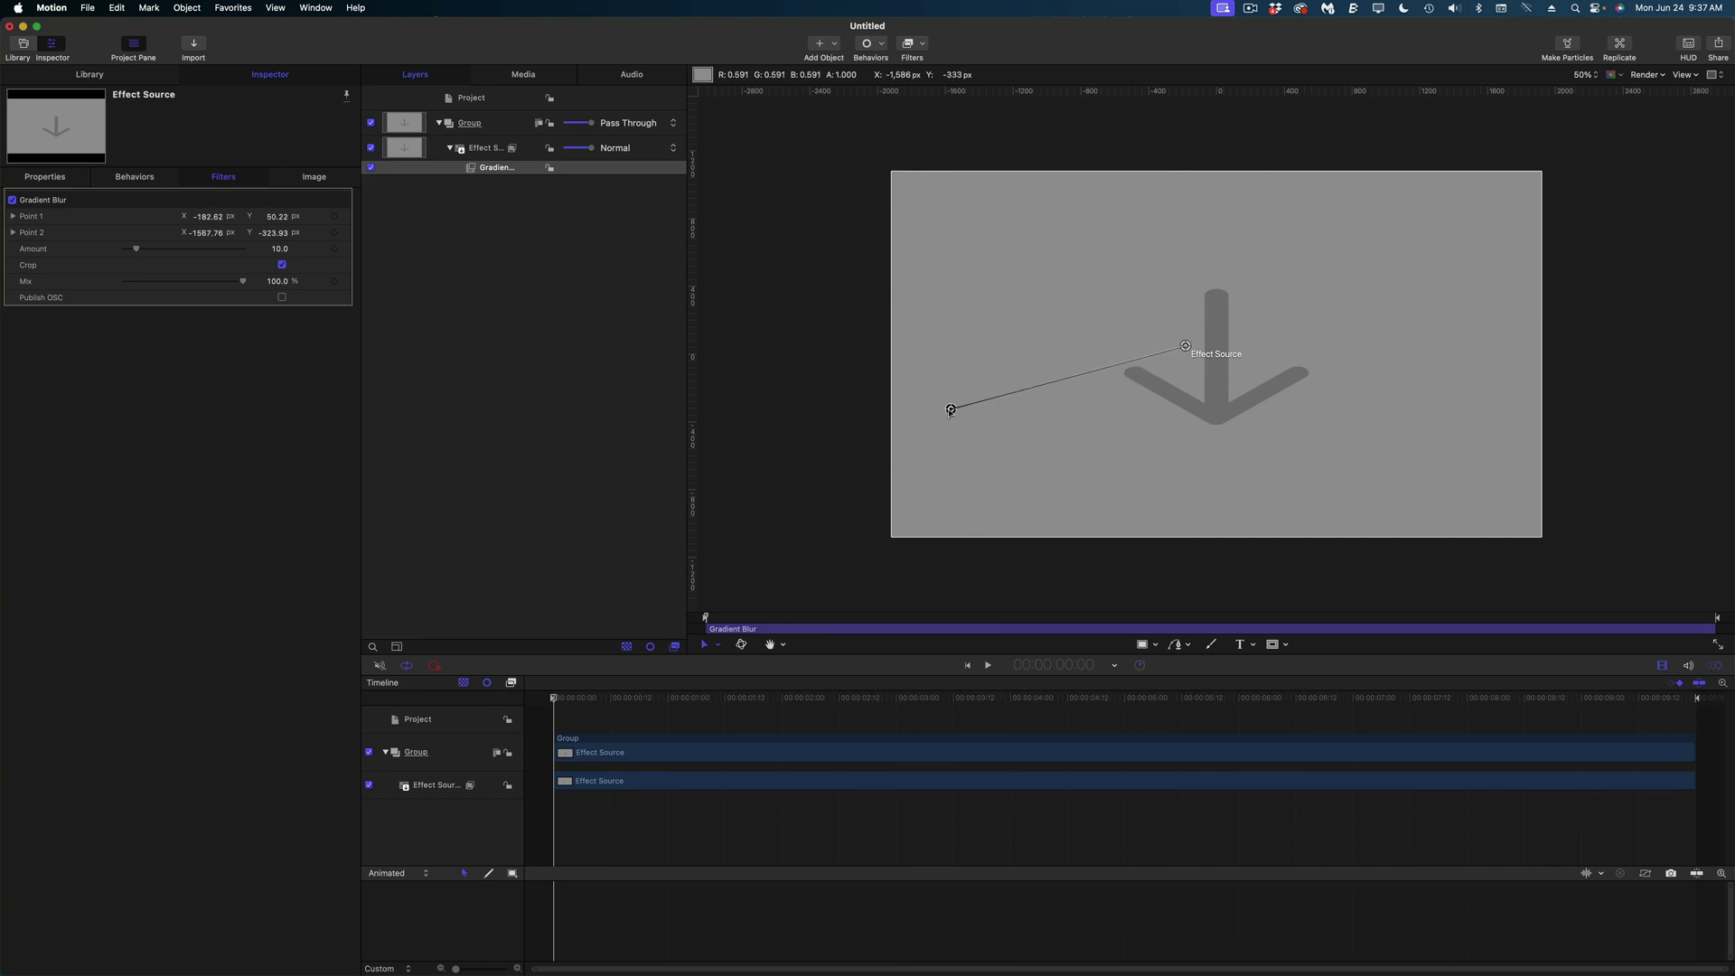
pyautogui.moveTo(951, 410); pyautogui.dragTo(953, 410)
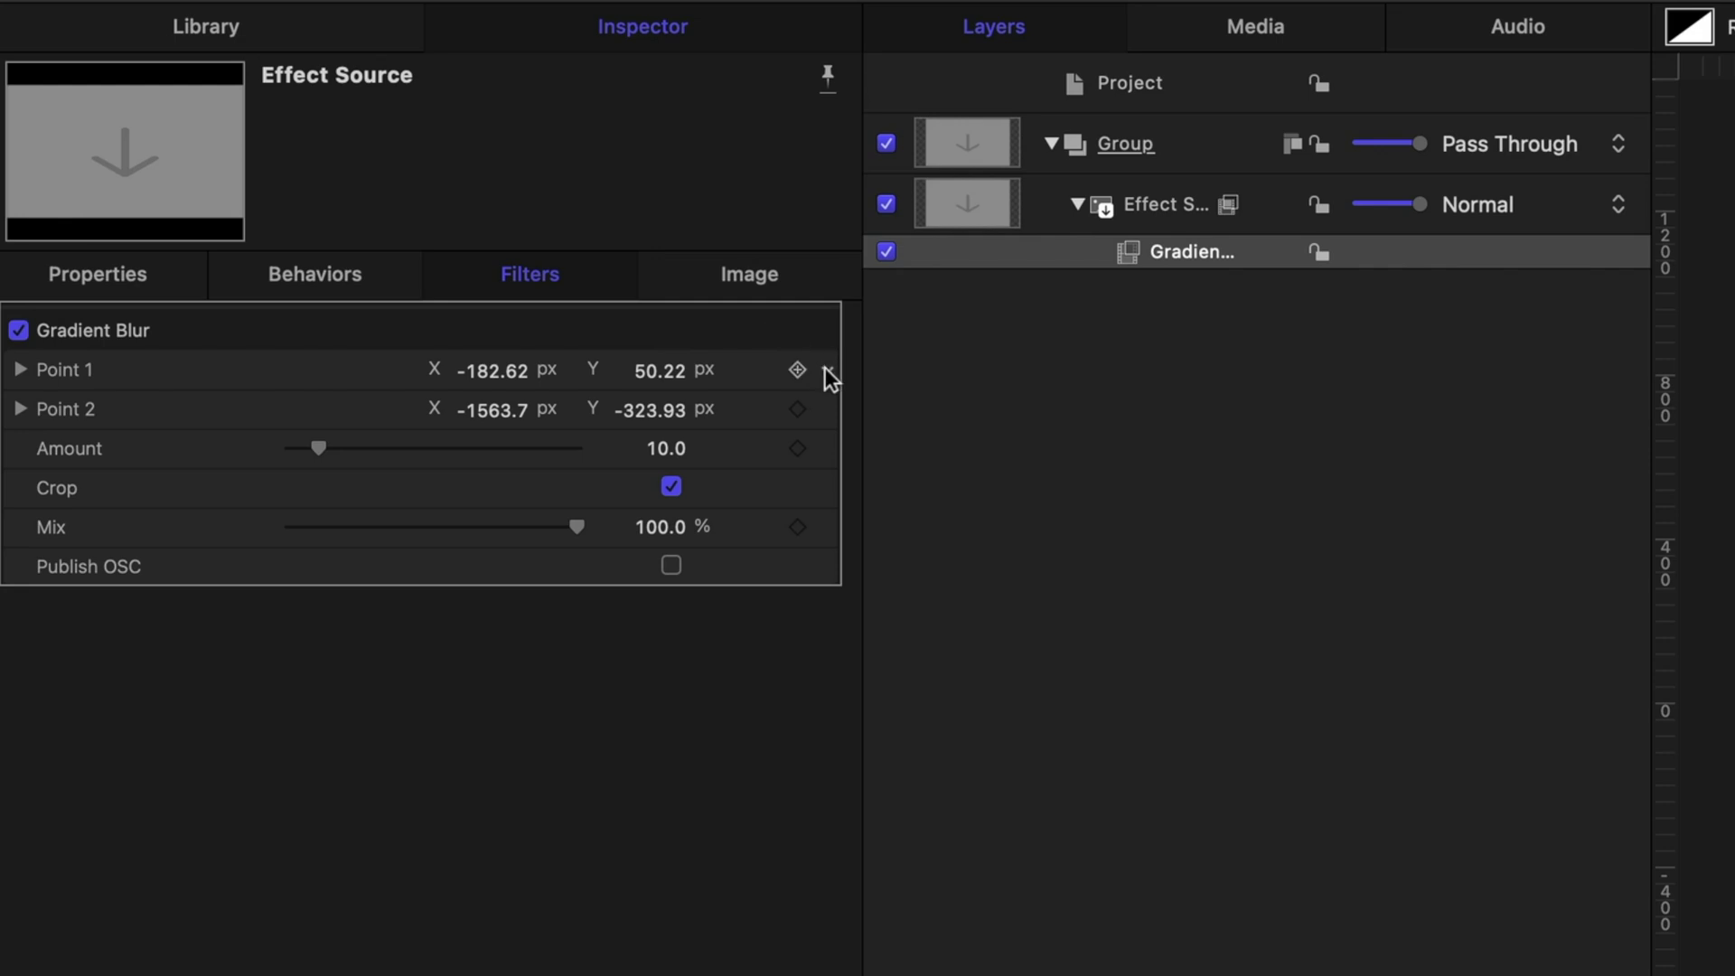
# - Publish Point 1, Point 2, Amount and Mix, and turn on Publish OSC
pyautogui.click(829, 374)
pyautogui.click(868, 820)
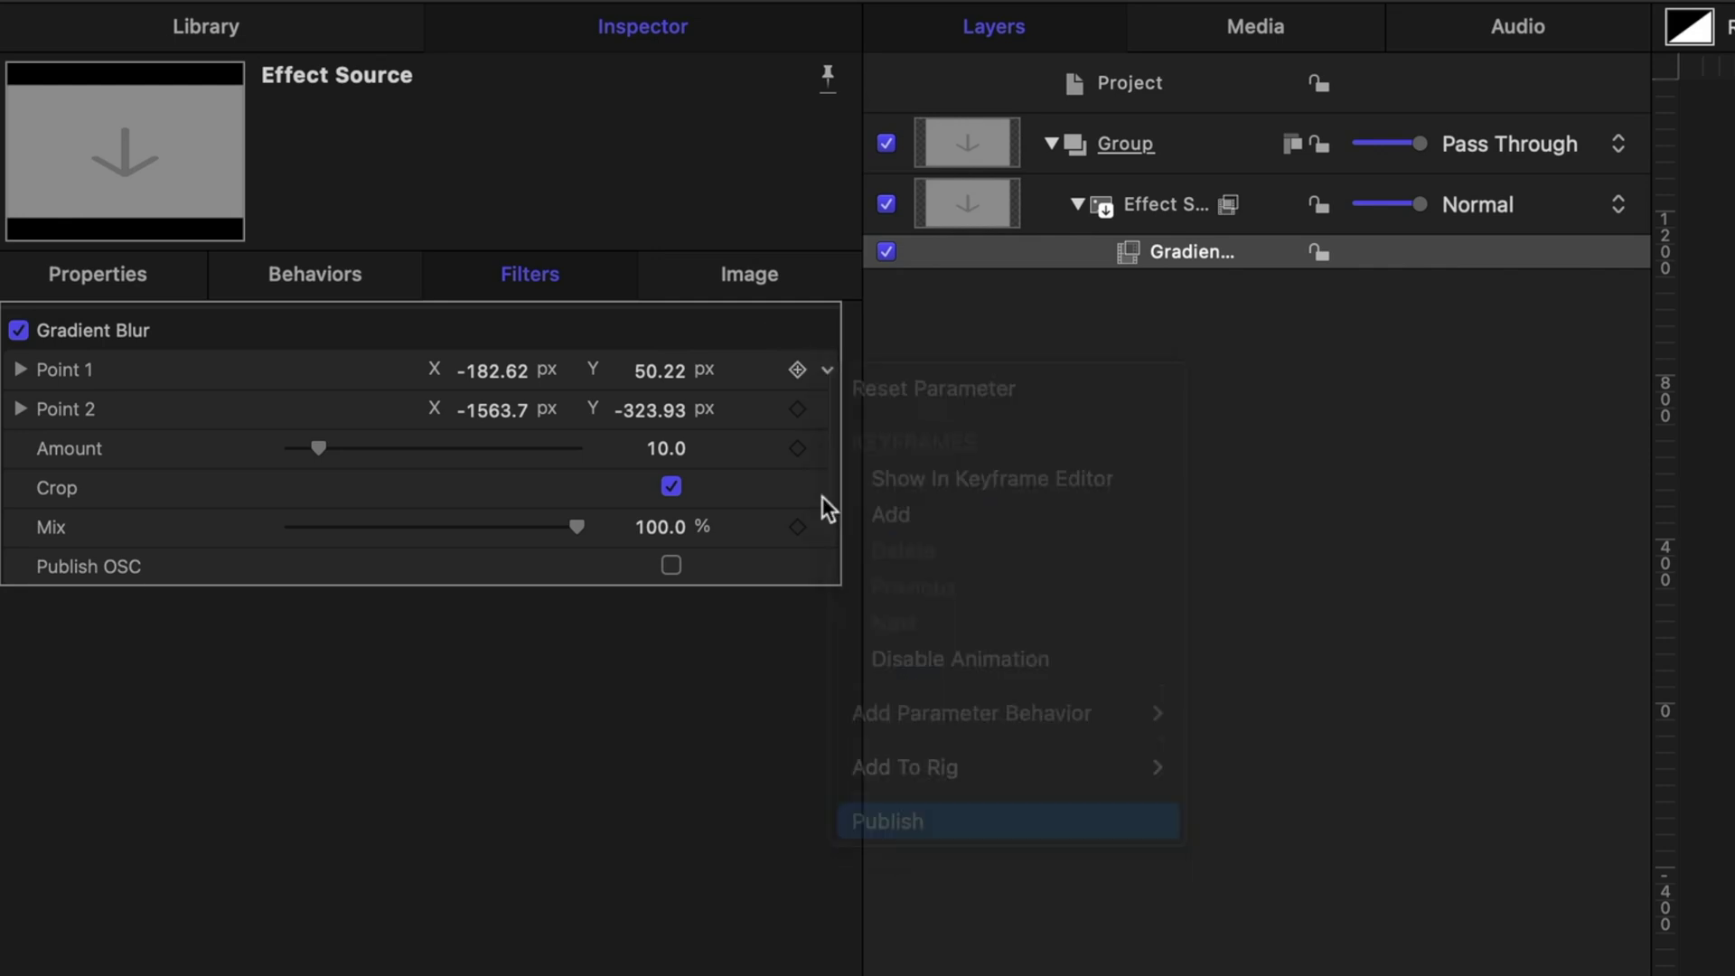
pyautogui.click(828, 408)
pyautogui.click(887, 845)
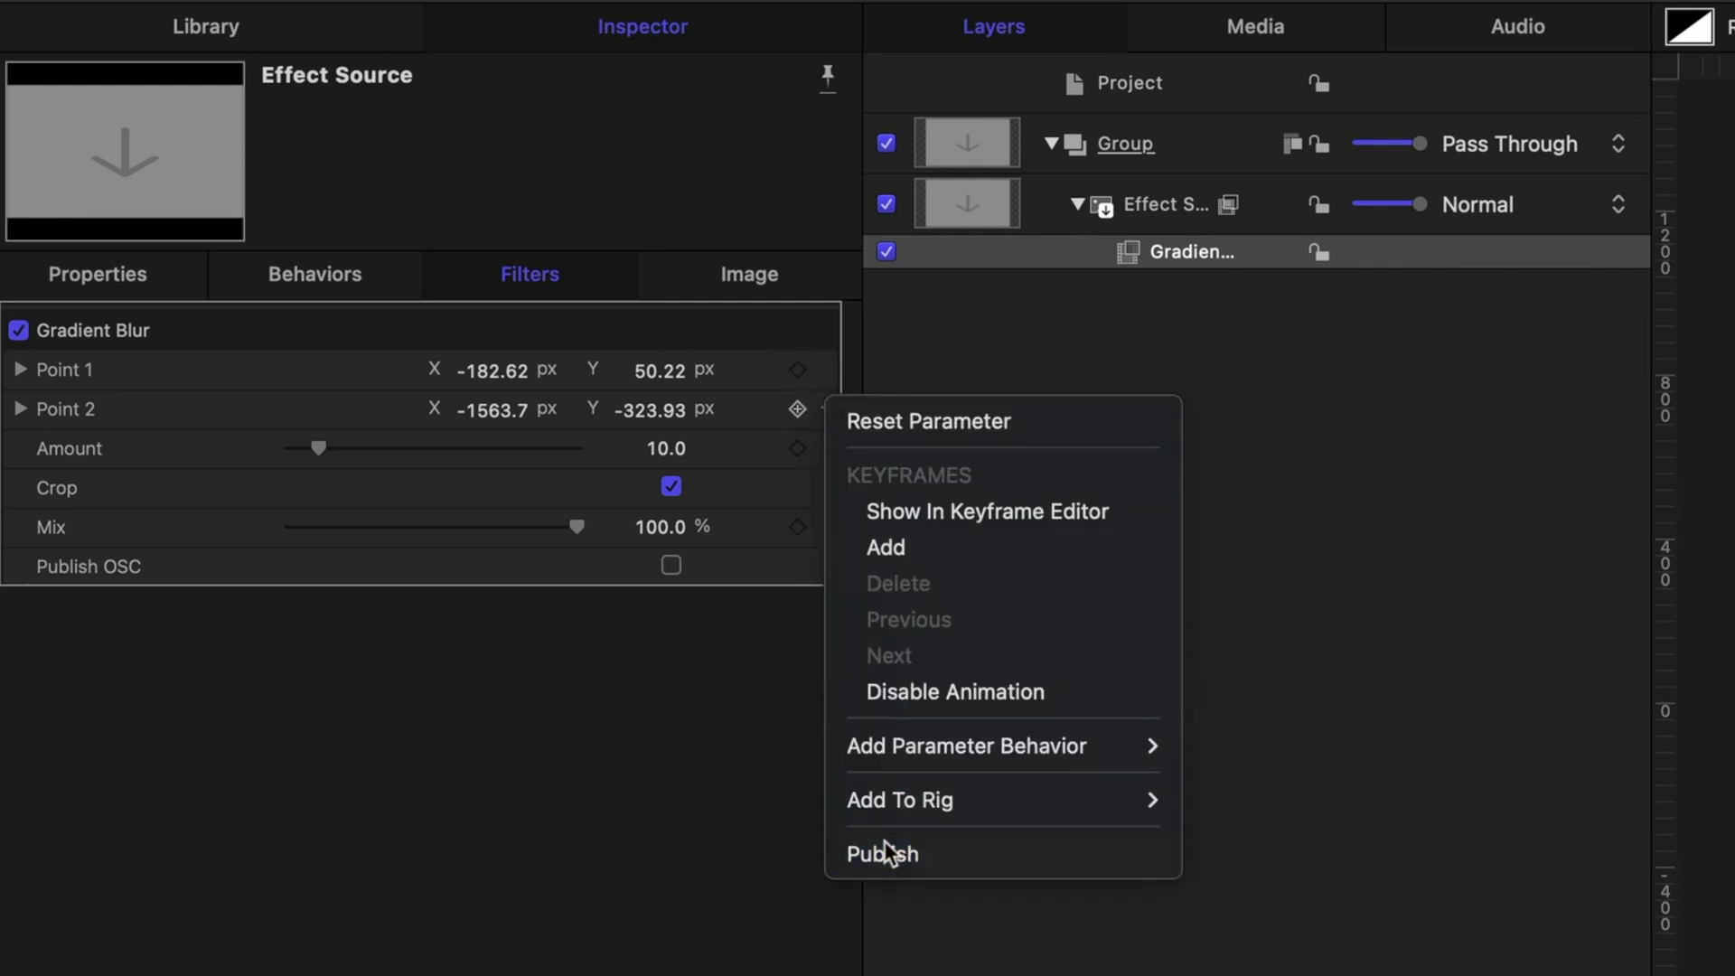
pyautogui.click(827, 449)
pyautogui.click(891, 895)
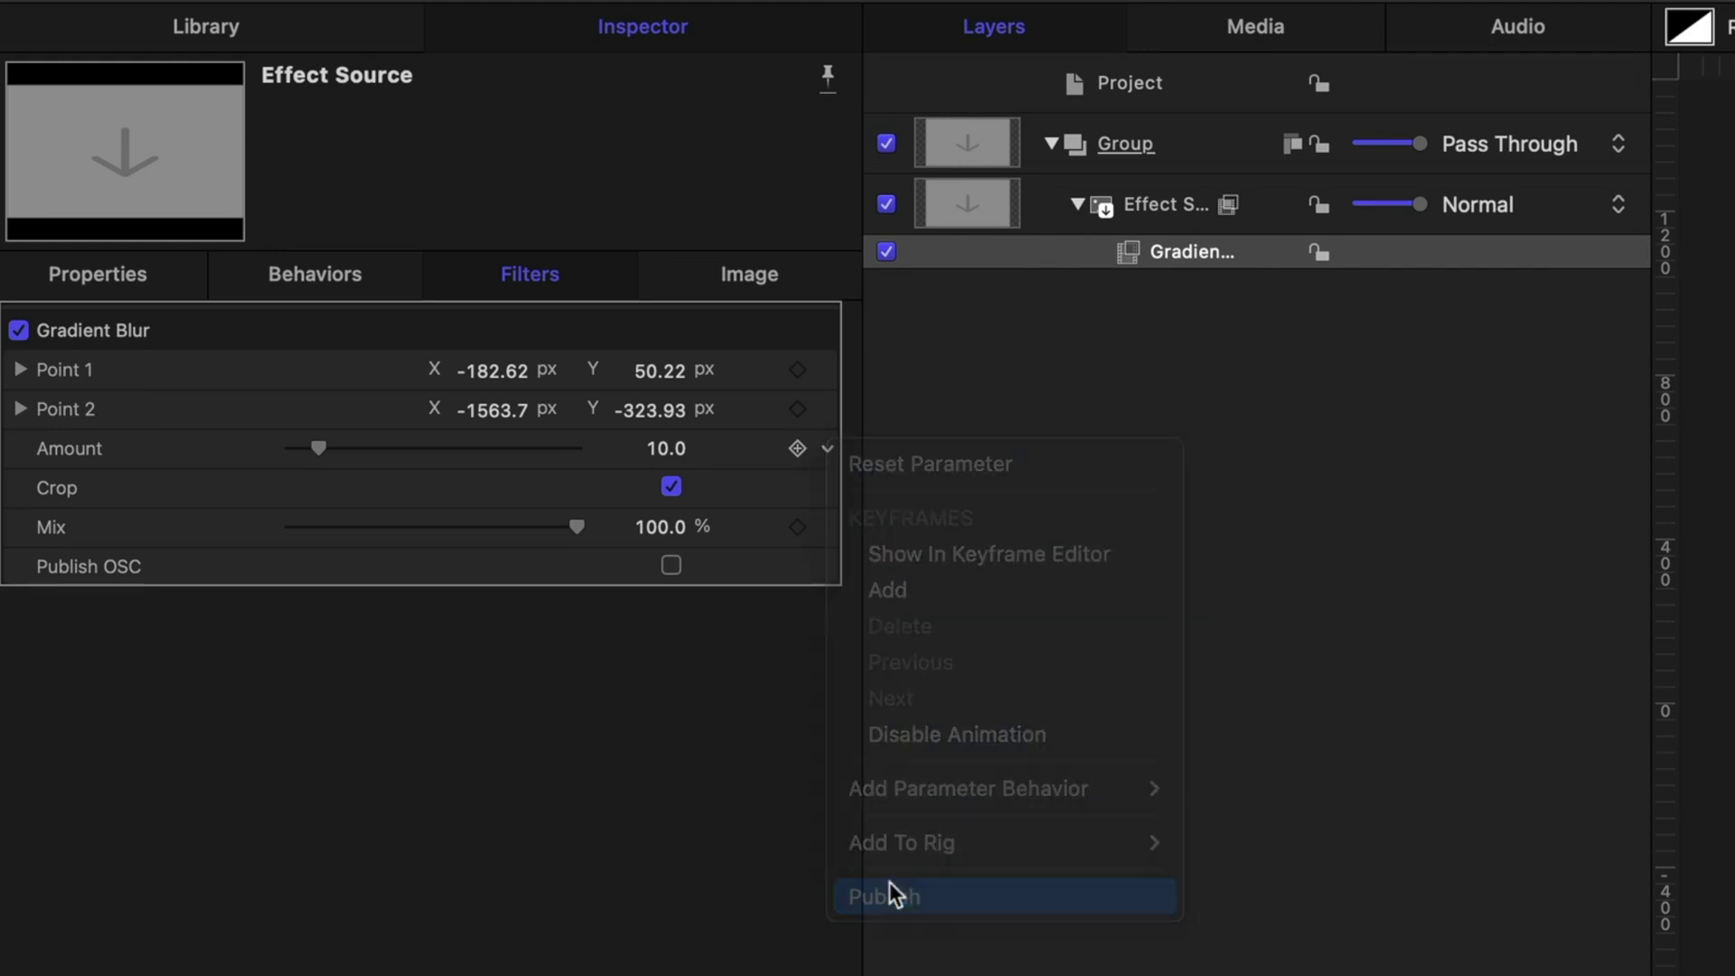
pyautogui.click(827, 527)
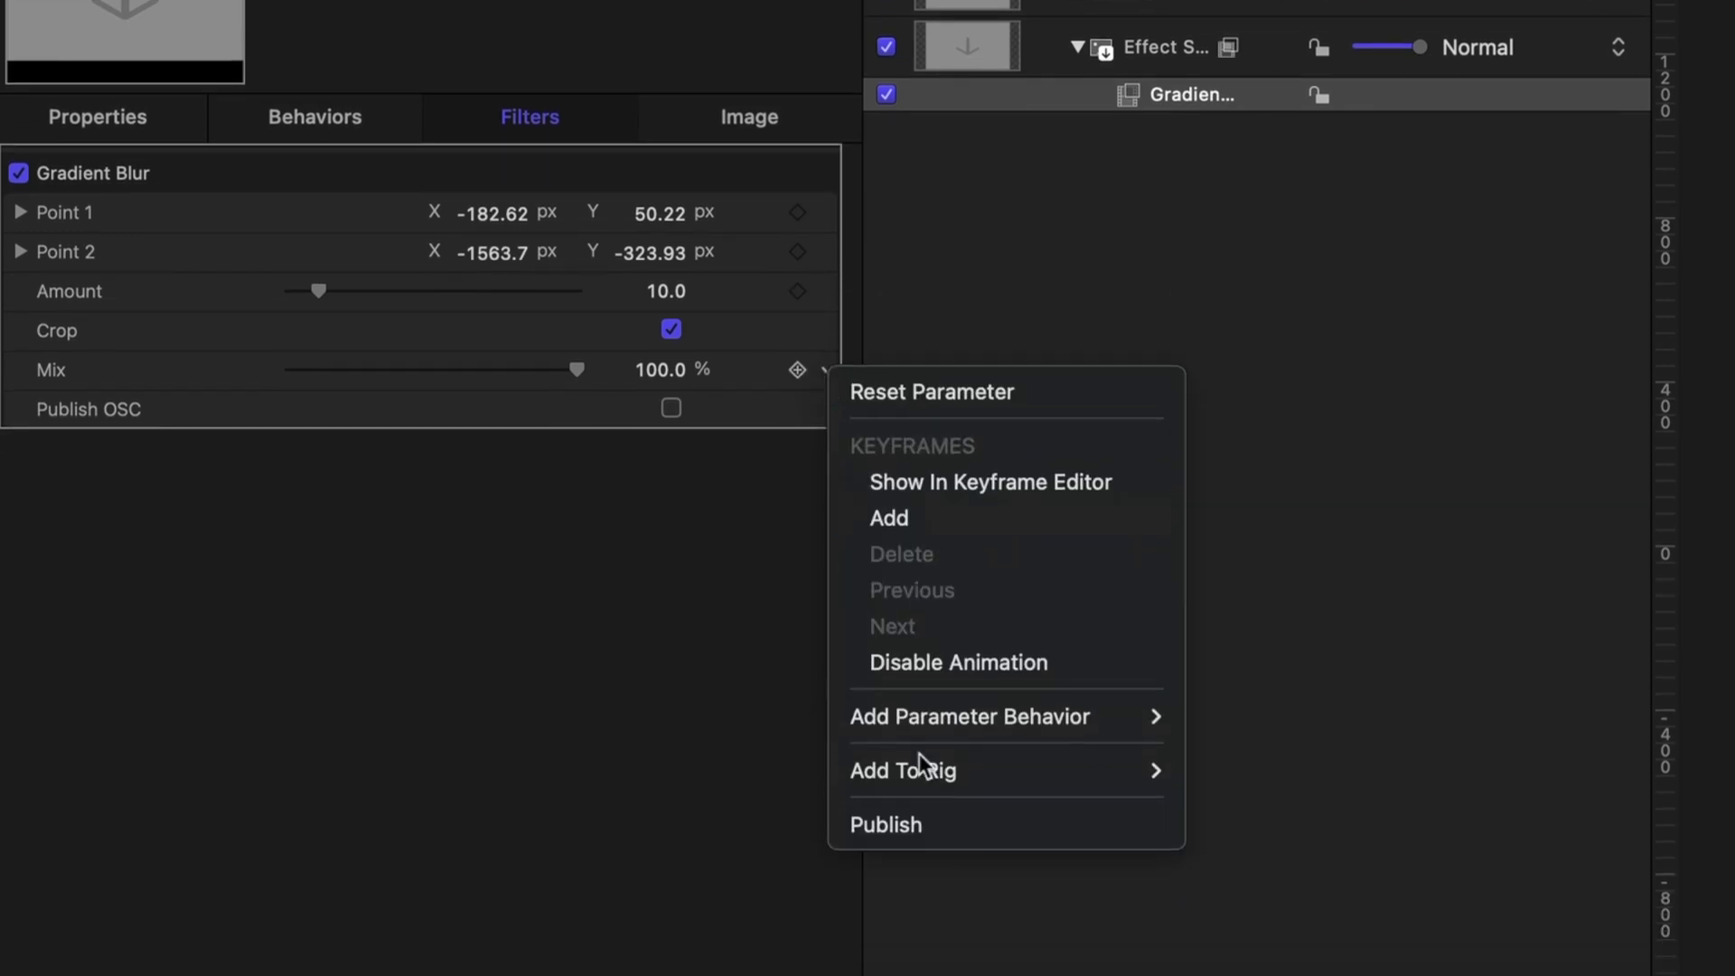
pyautogui.click(935, 824)
pyautogui.click(671, 408)
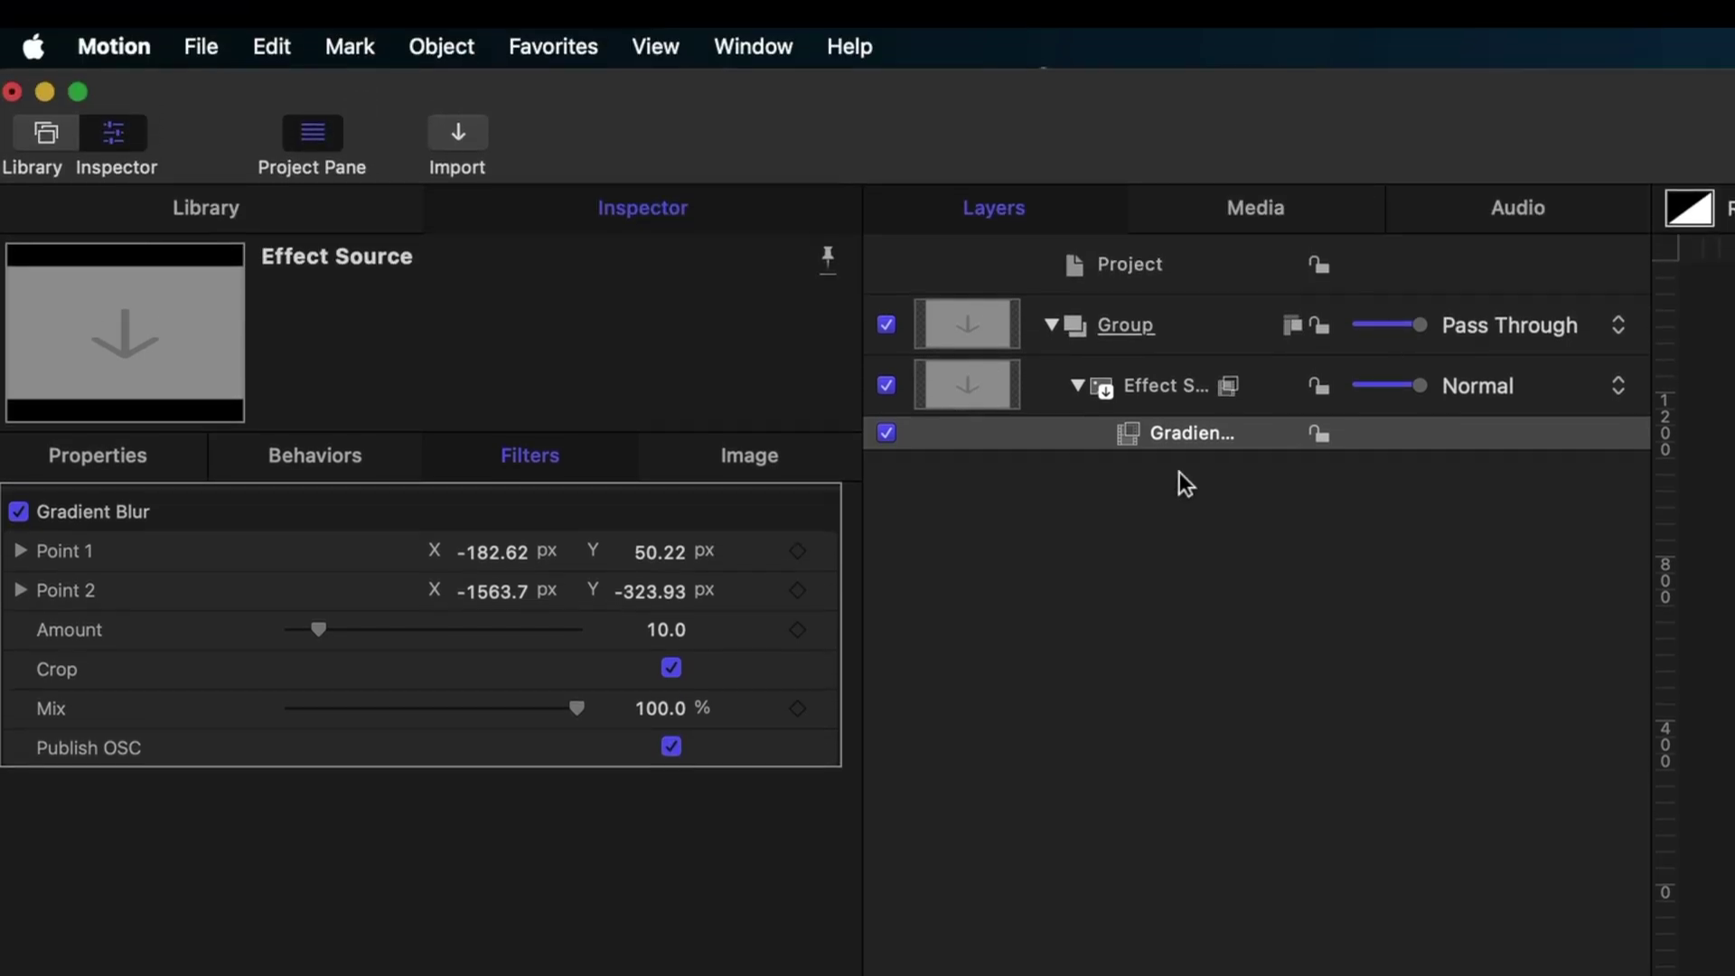
# - Duplicate the Gradient Blur filter layer
pyautogui.click(1170, 432)
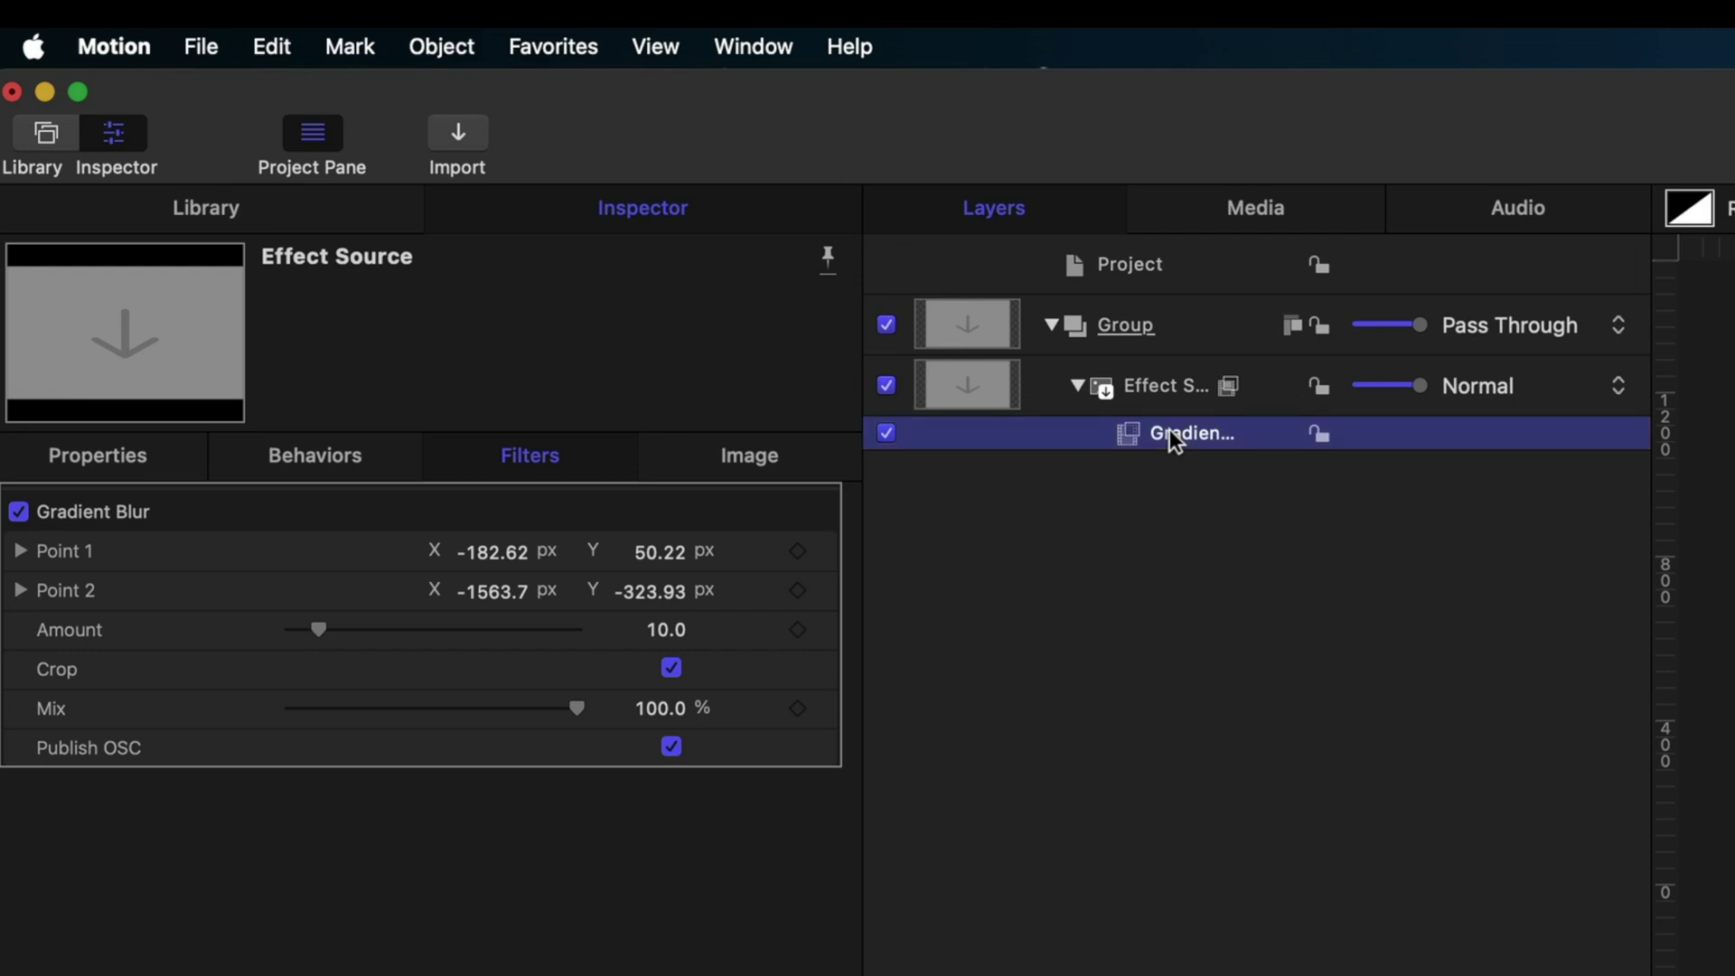
pyautogui.rightClick(1170, 432)
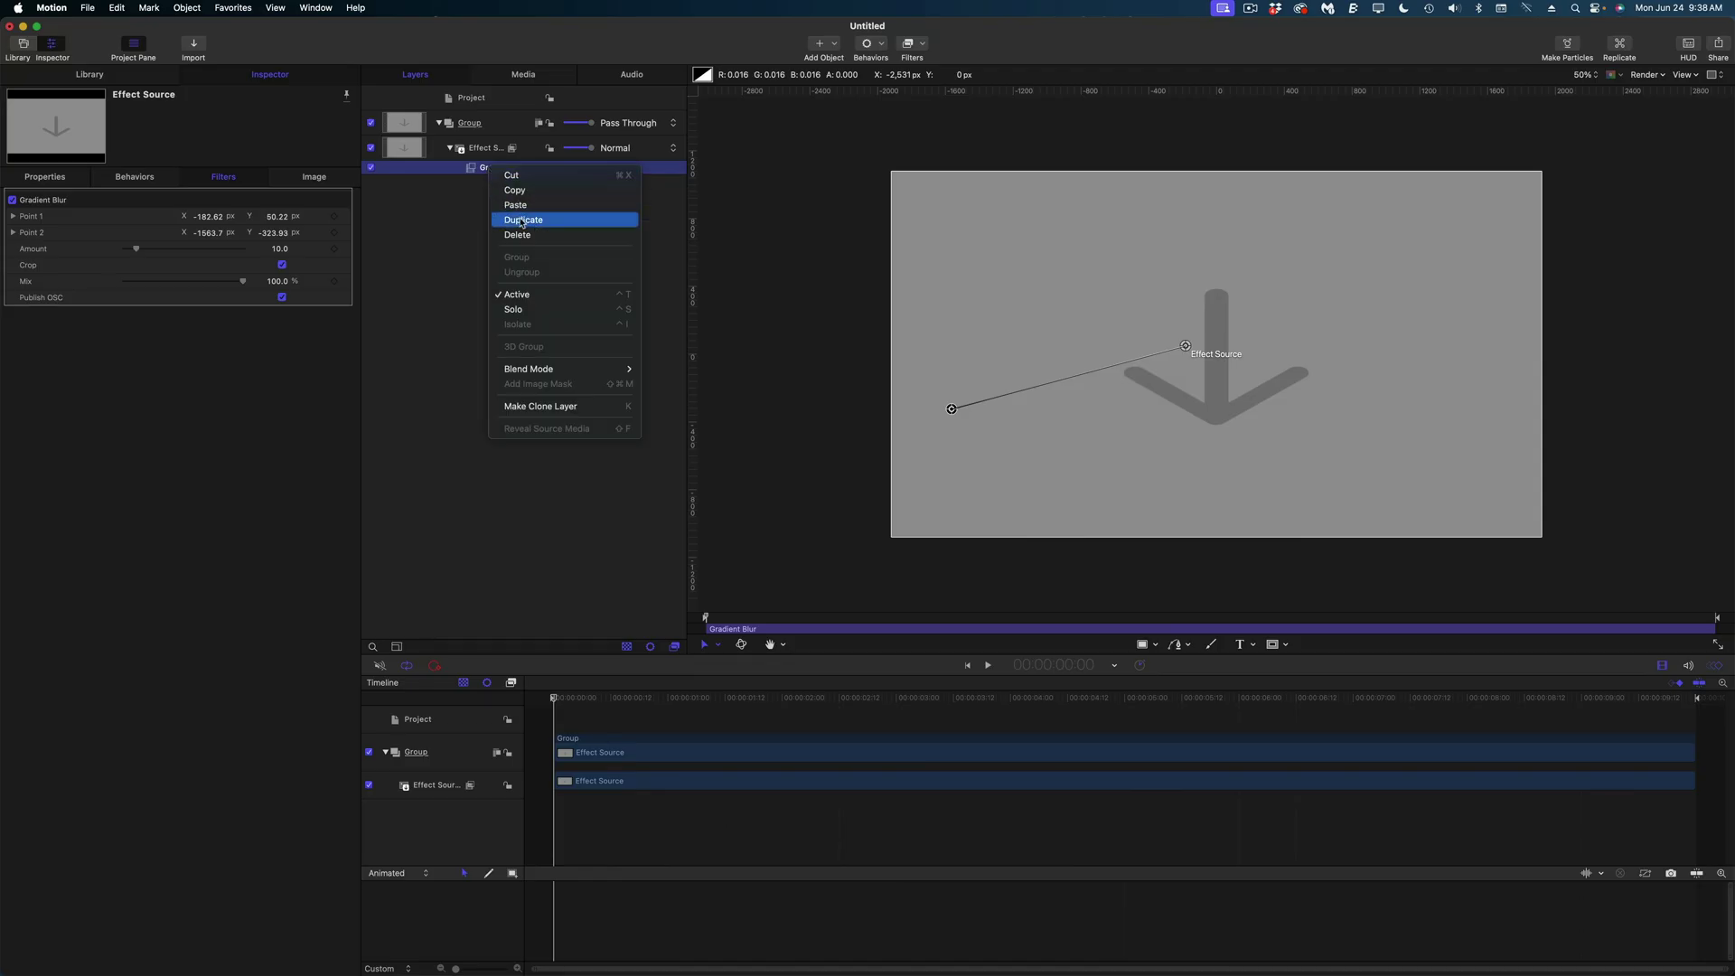
pyautogui.click(1237, 545)
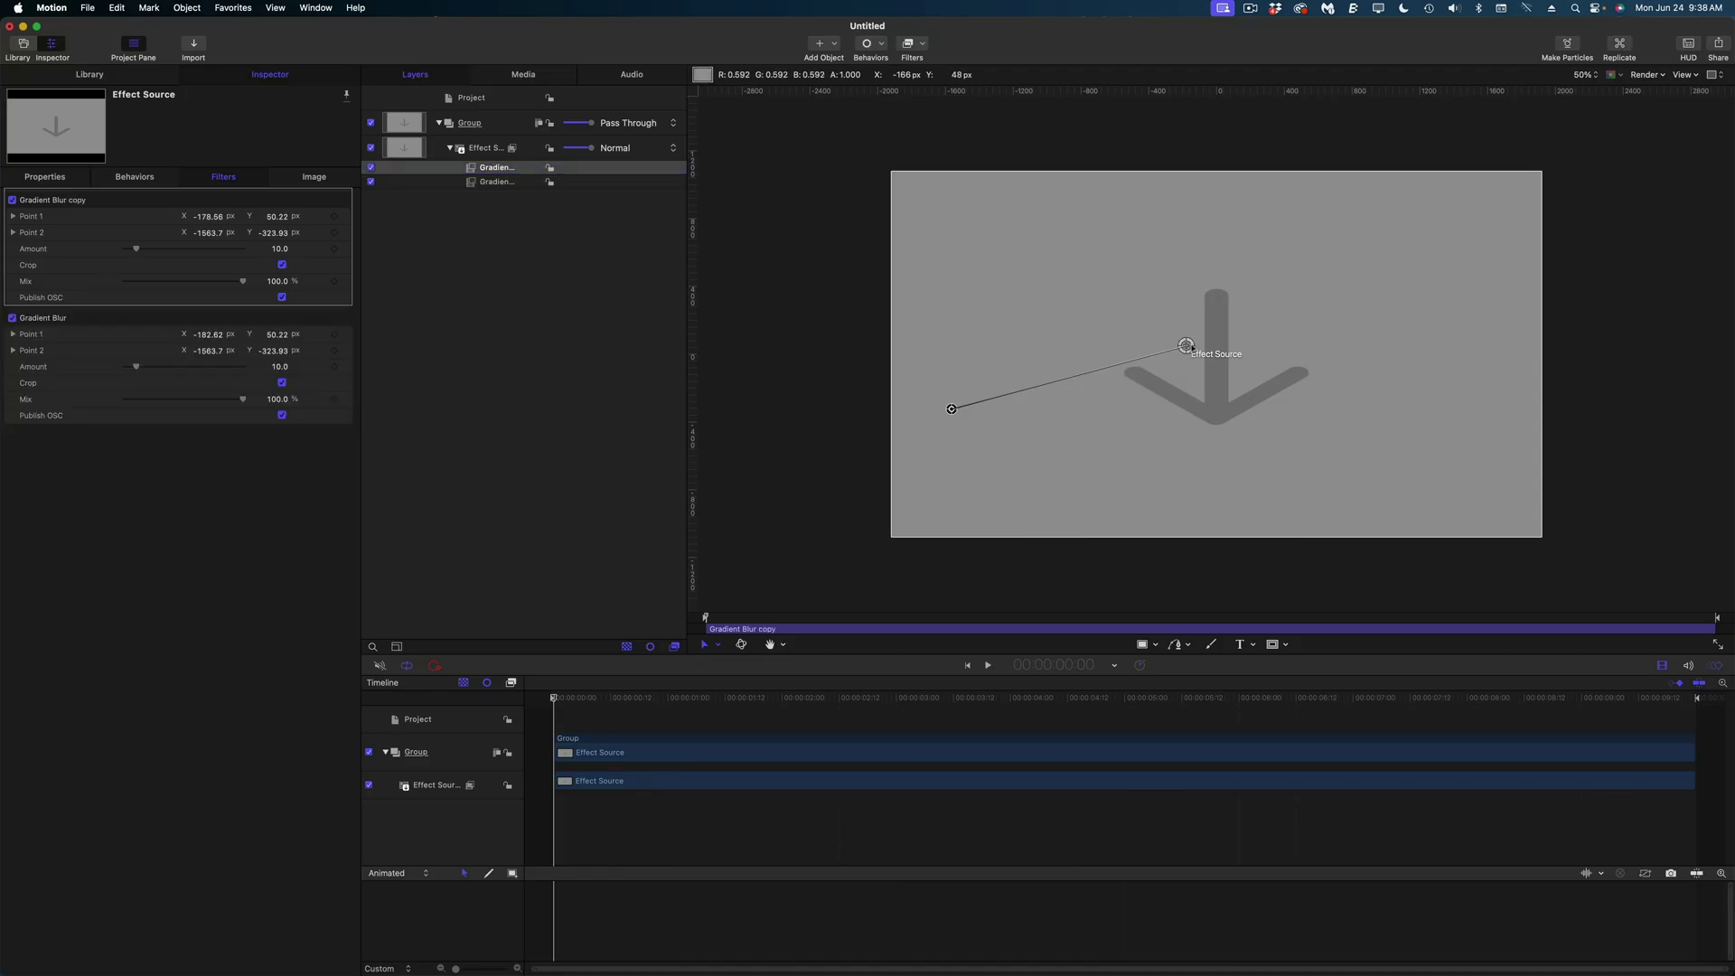
# - Move the copy's points to 284.72, 76.41 and 1290.11, -479.82, below-right of the arrow
pyautogui.moveTo(1190, 346); pyautogui.dragTo(1259, 343)
pyautogui.moveTo(952, 408); pyautogui.dragTo(1239, 459)
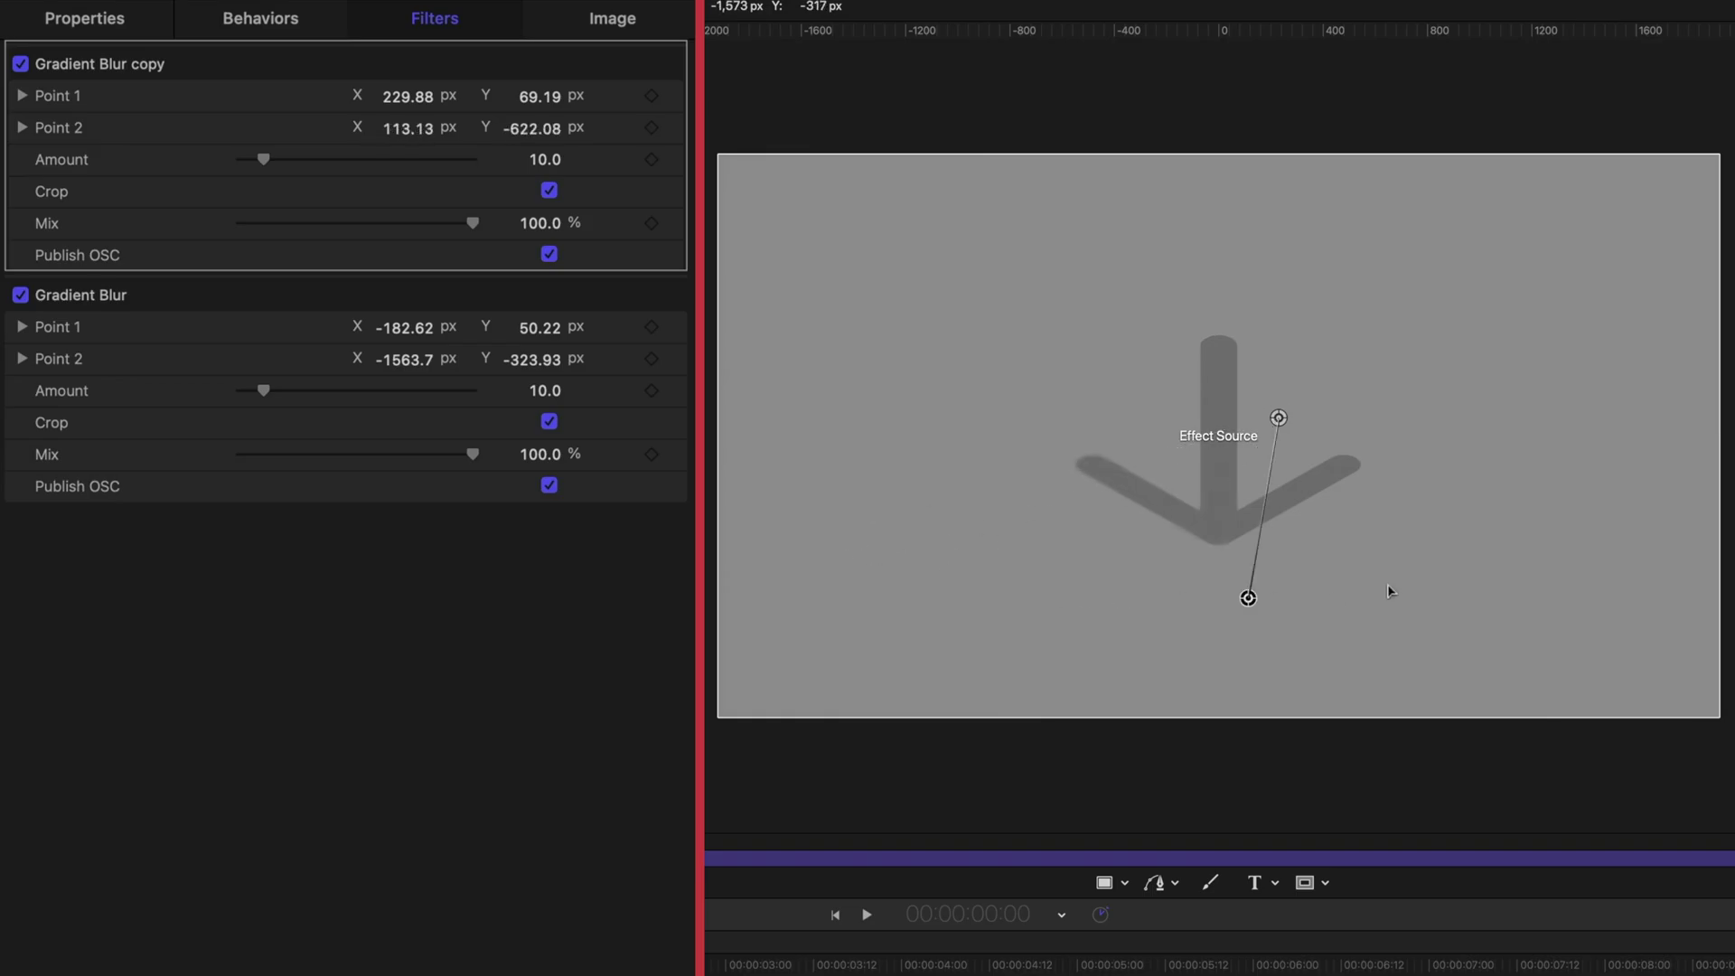
pyautogui.moveTo(1391, 592); pyautogui.dragTo(1504, 555)
pyautogui.moveTo(1279, 417); pyautogui.dragTo(1293, 417)
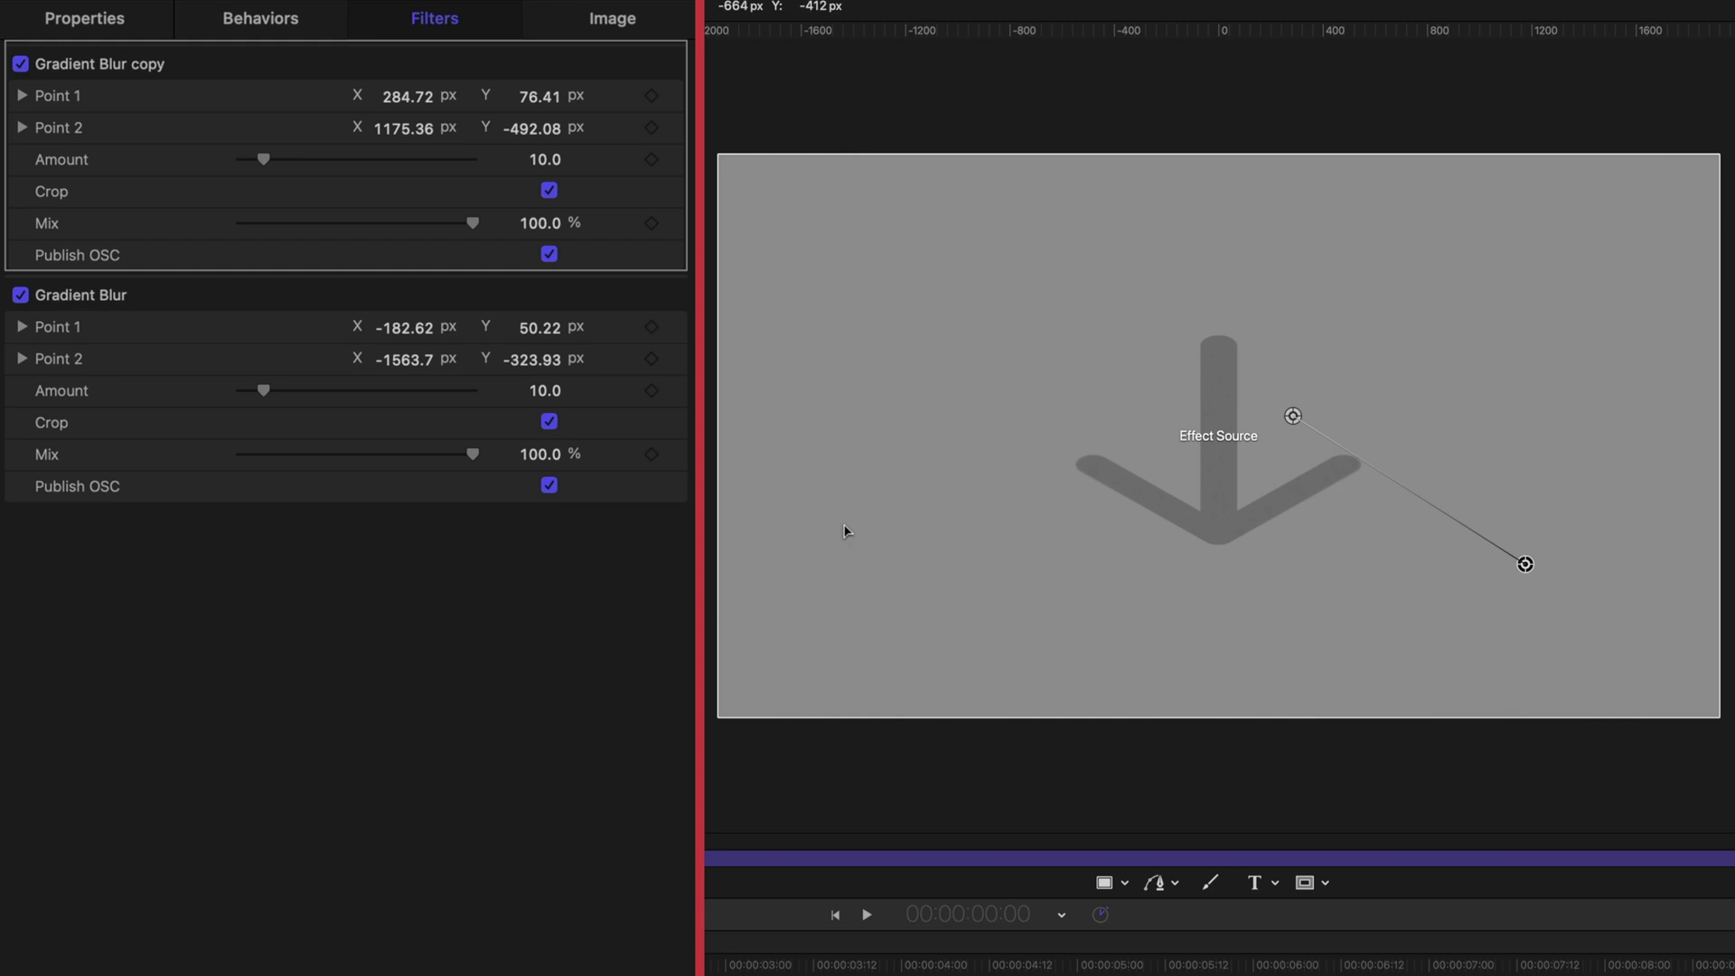
pyautogui.click(318, 302)
pyautogui.click(313, 73)
pyautogui.moveTo(1525, 564); pyautogui.dragTo(1555, 561)
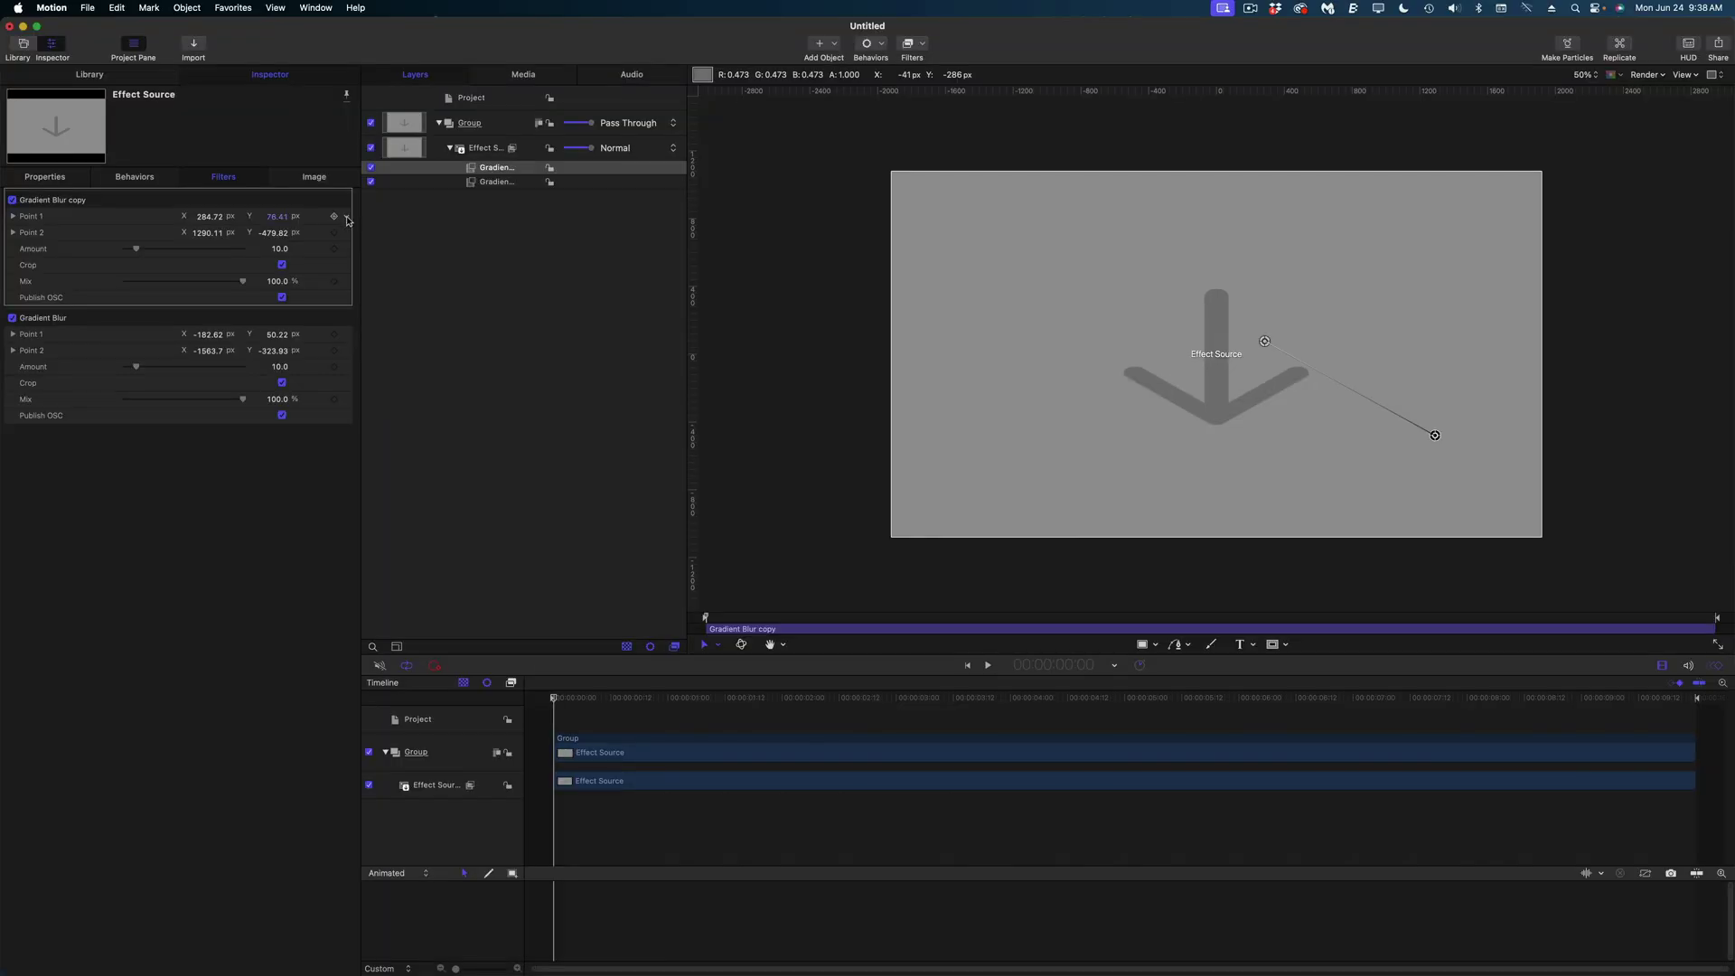
# - Publish the Gradient Blur copy's Point 2 and Amount parameters
pyautogui.click(674, 128)
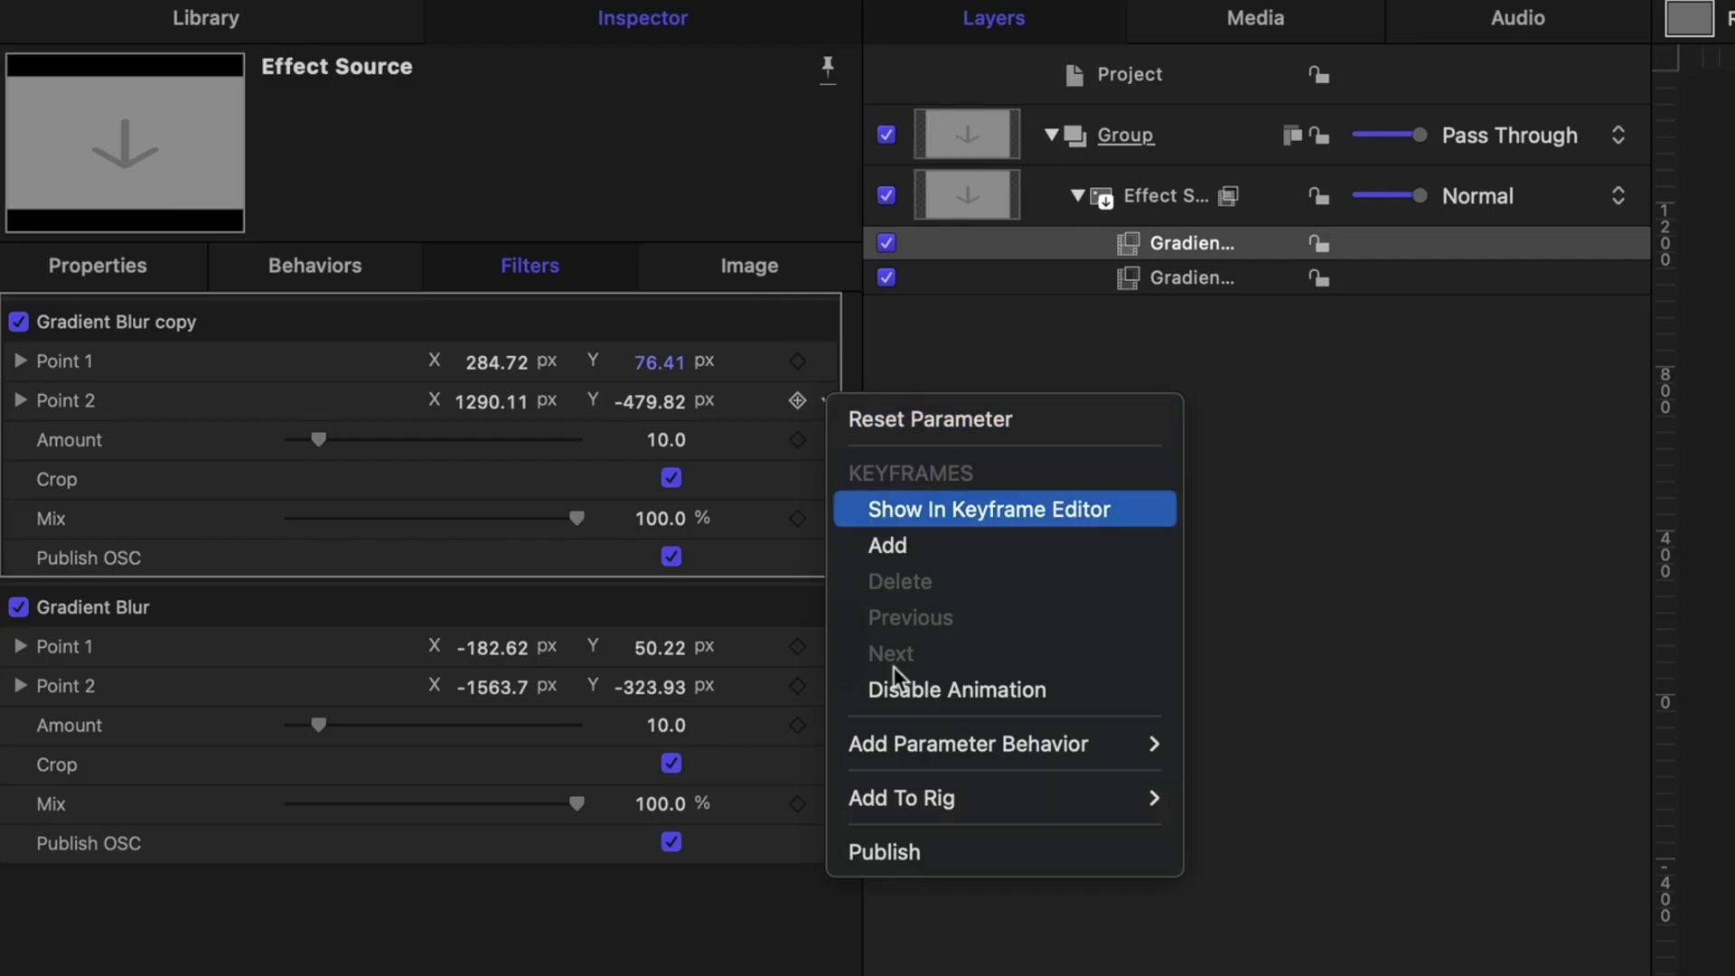
pyautogui.click(886, 853)
pyautogui.click(824, 440)
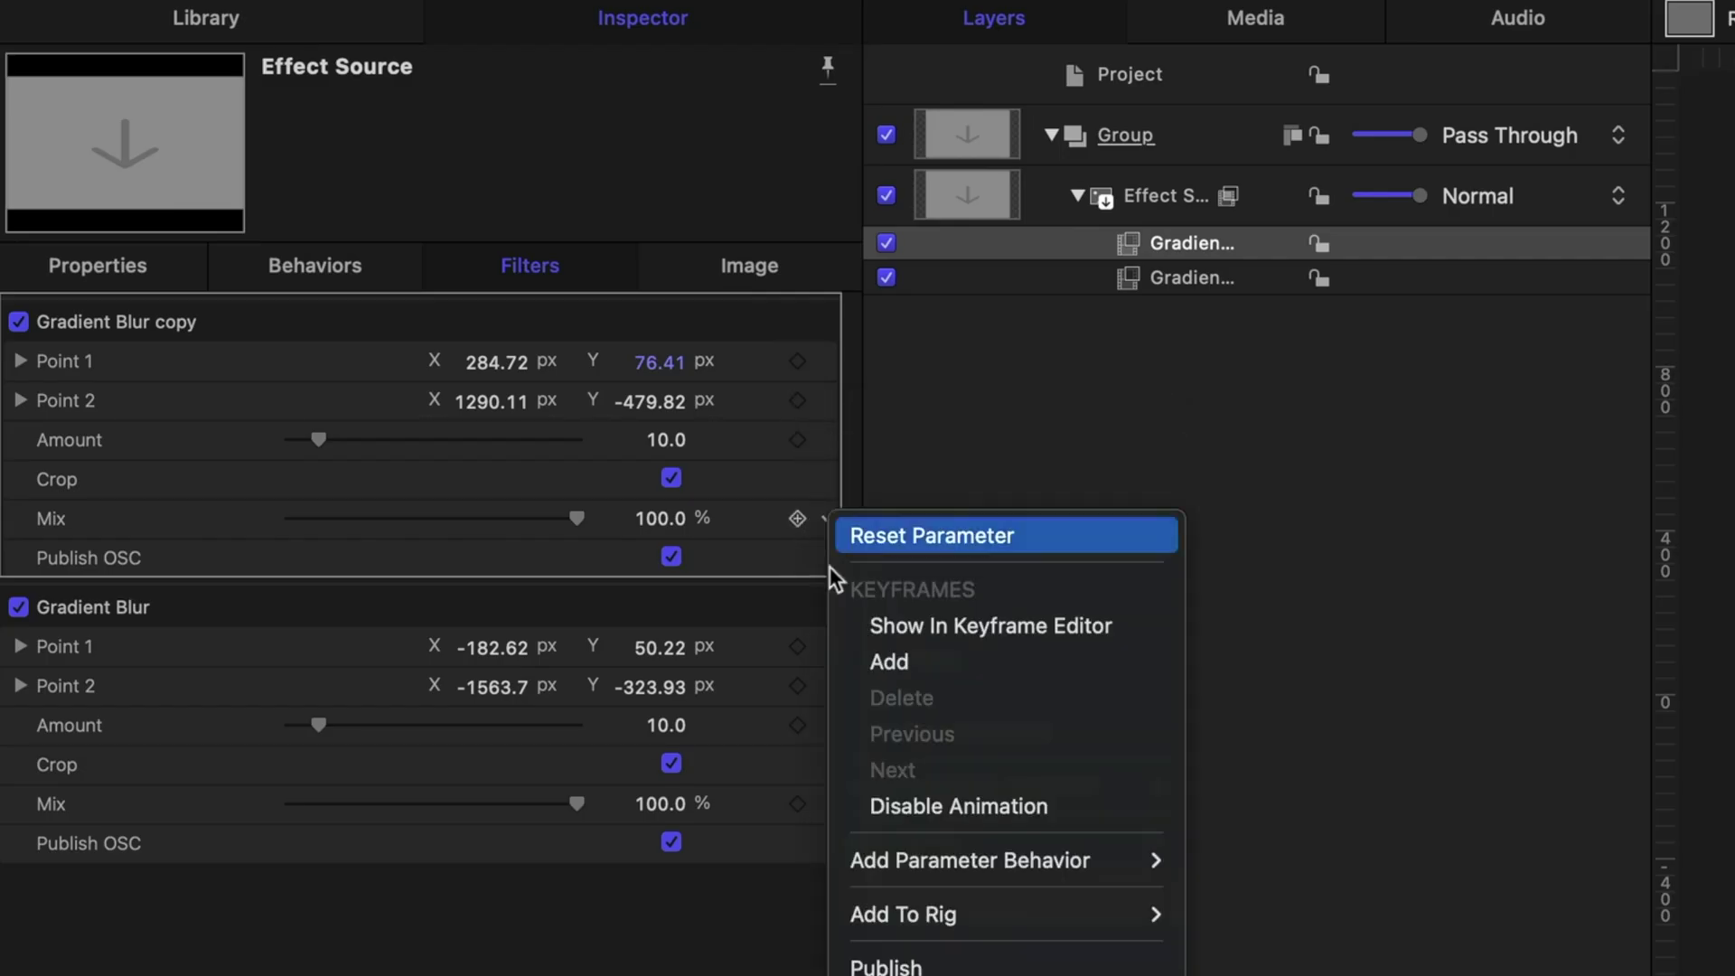
# - In the Project's Publishing list, rename the copy's published points to Point 3 and Point 4
pyautogui.click(895, 965)
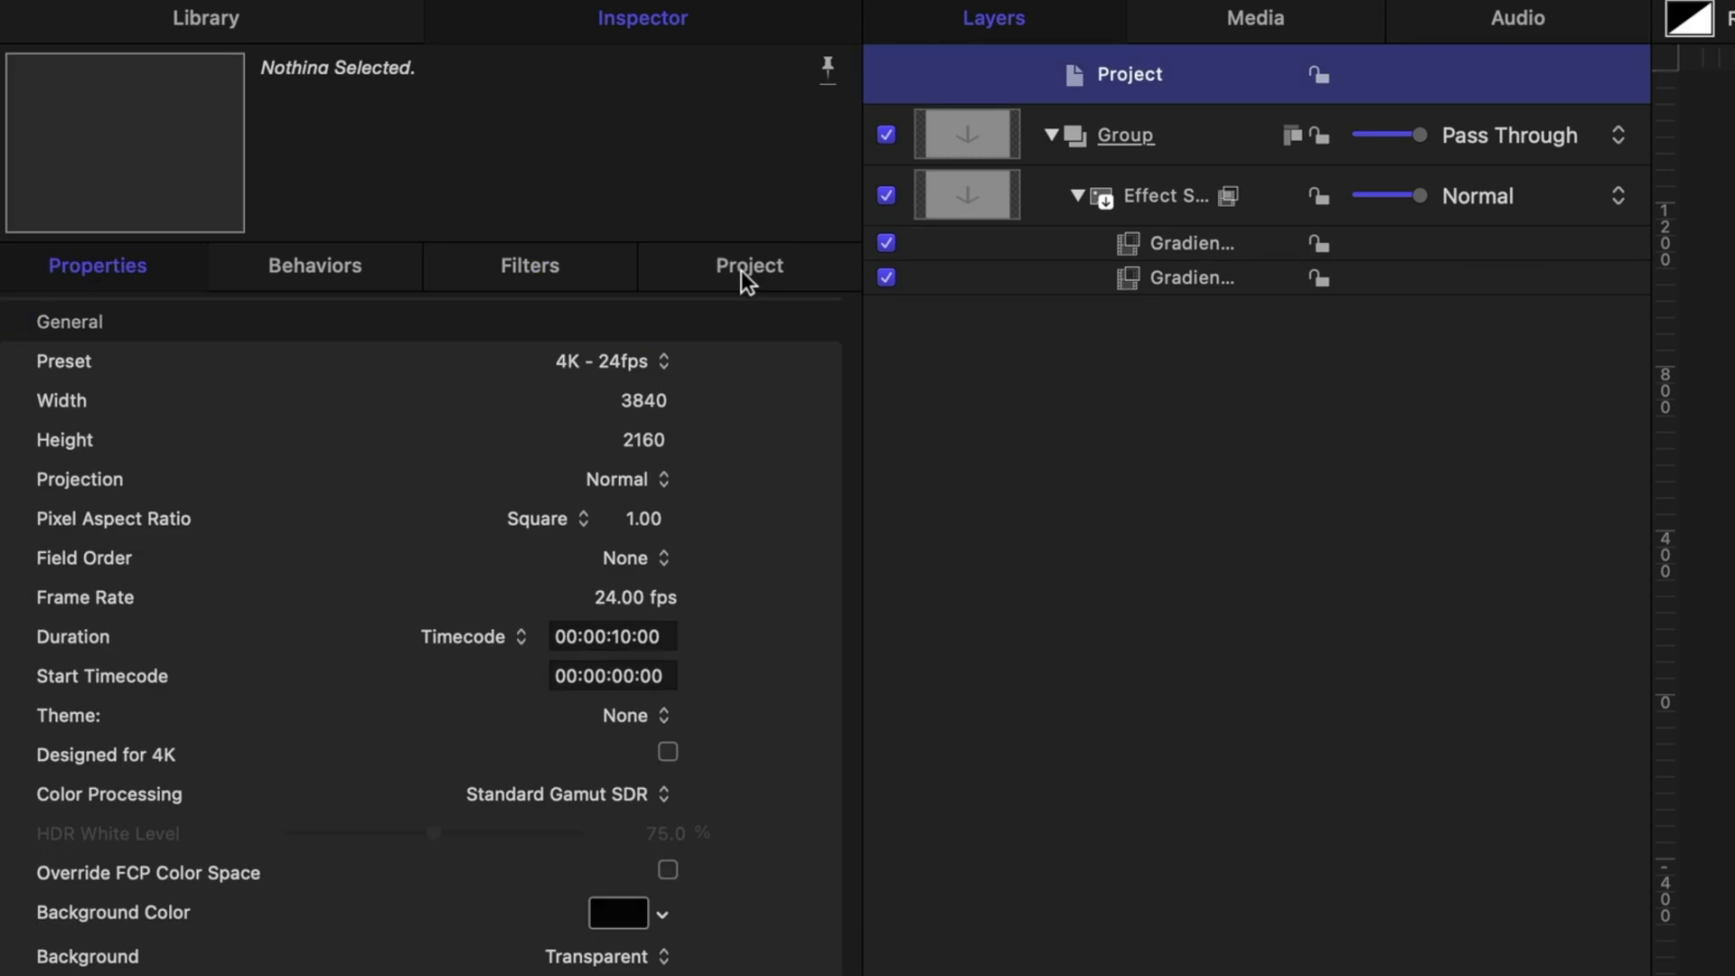
pyautogui.click(739, 269)
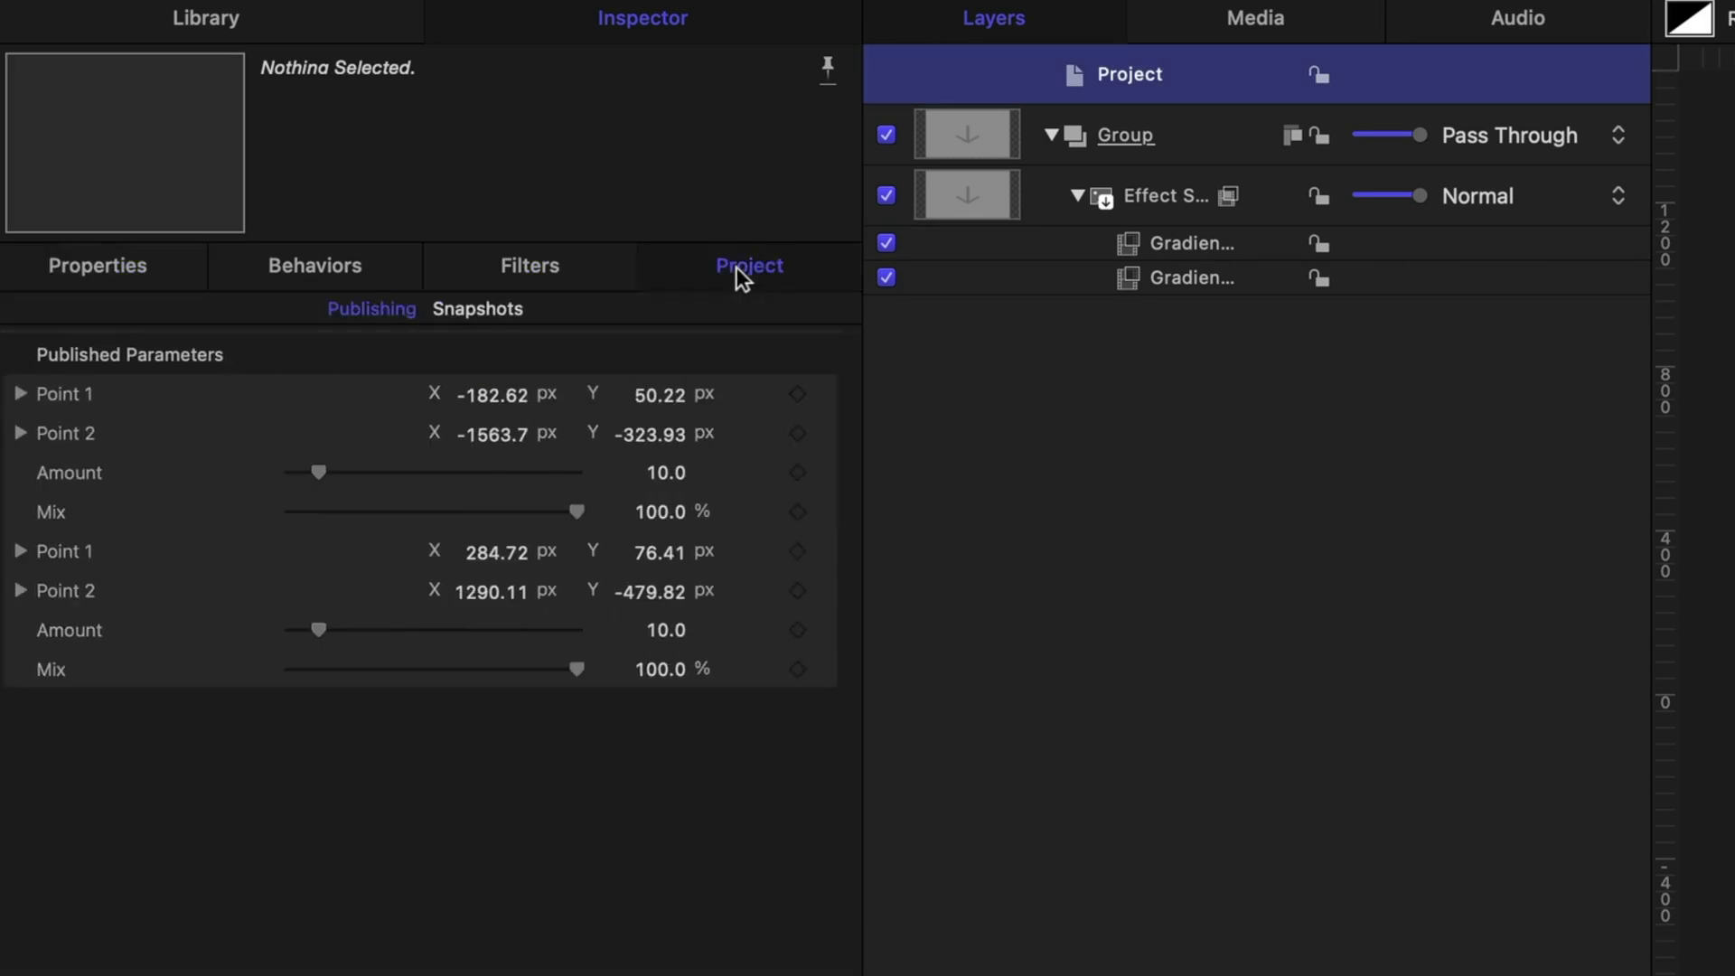
pyautogui.click(54, 512)
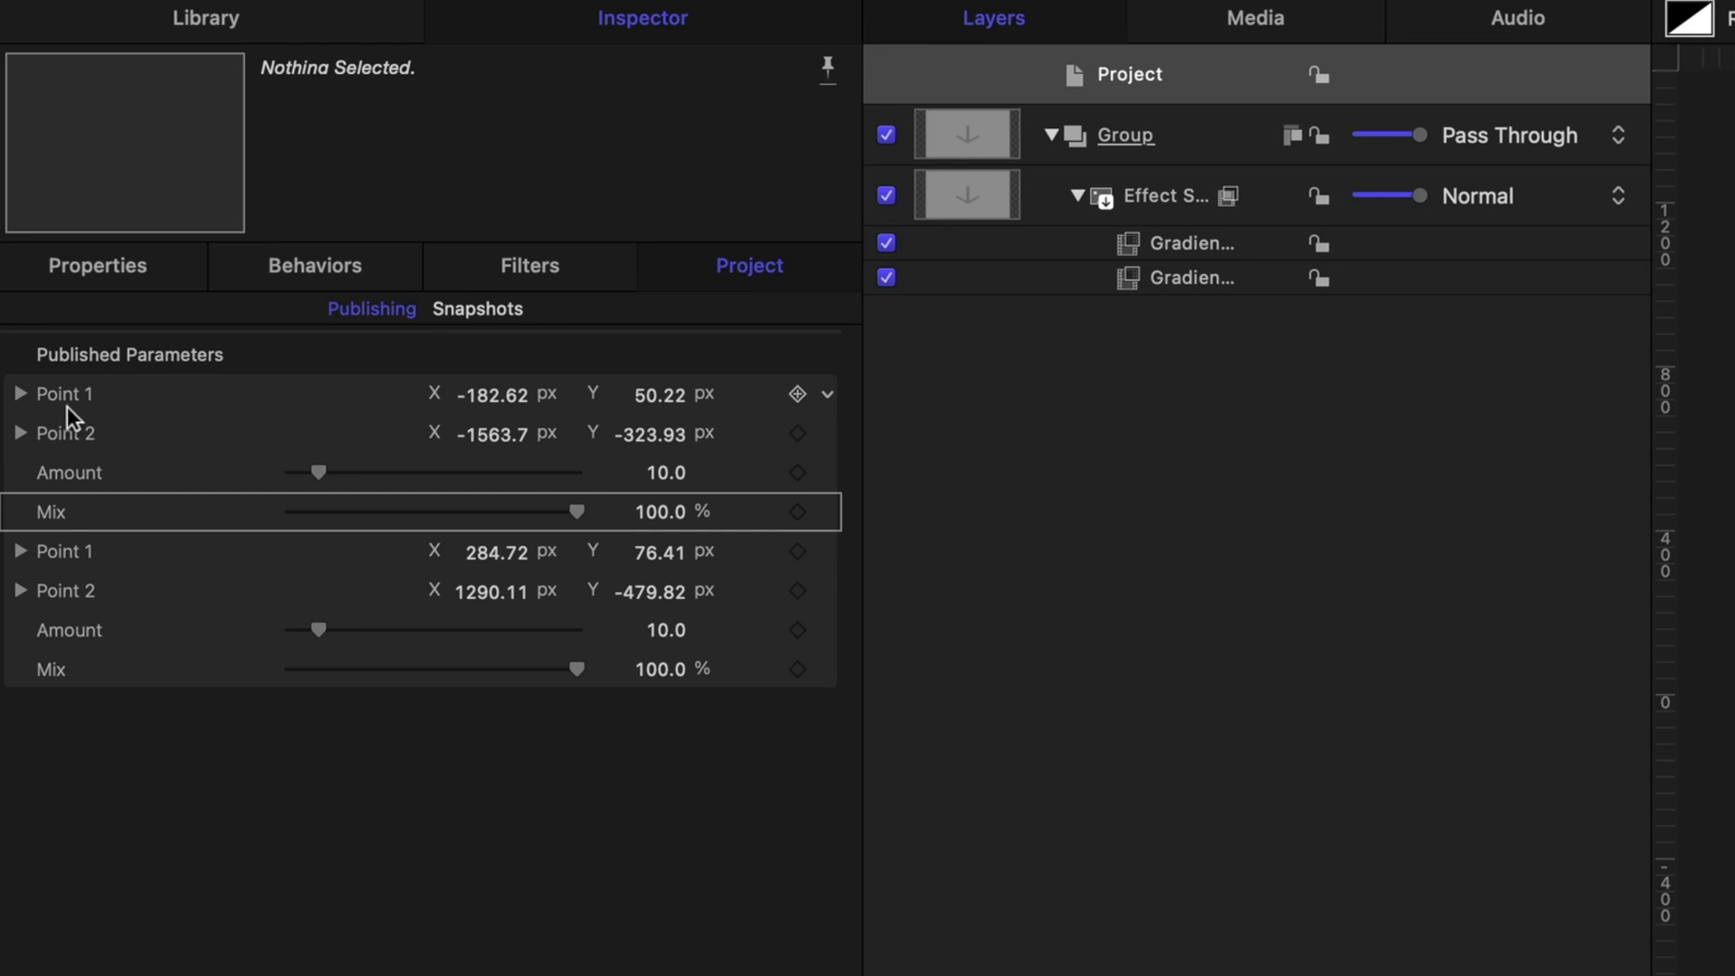
pyautogui.click(73, 557)
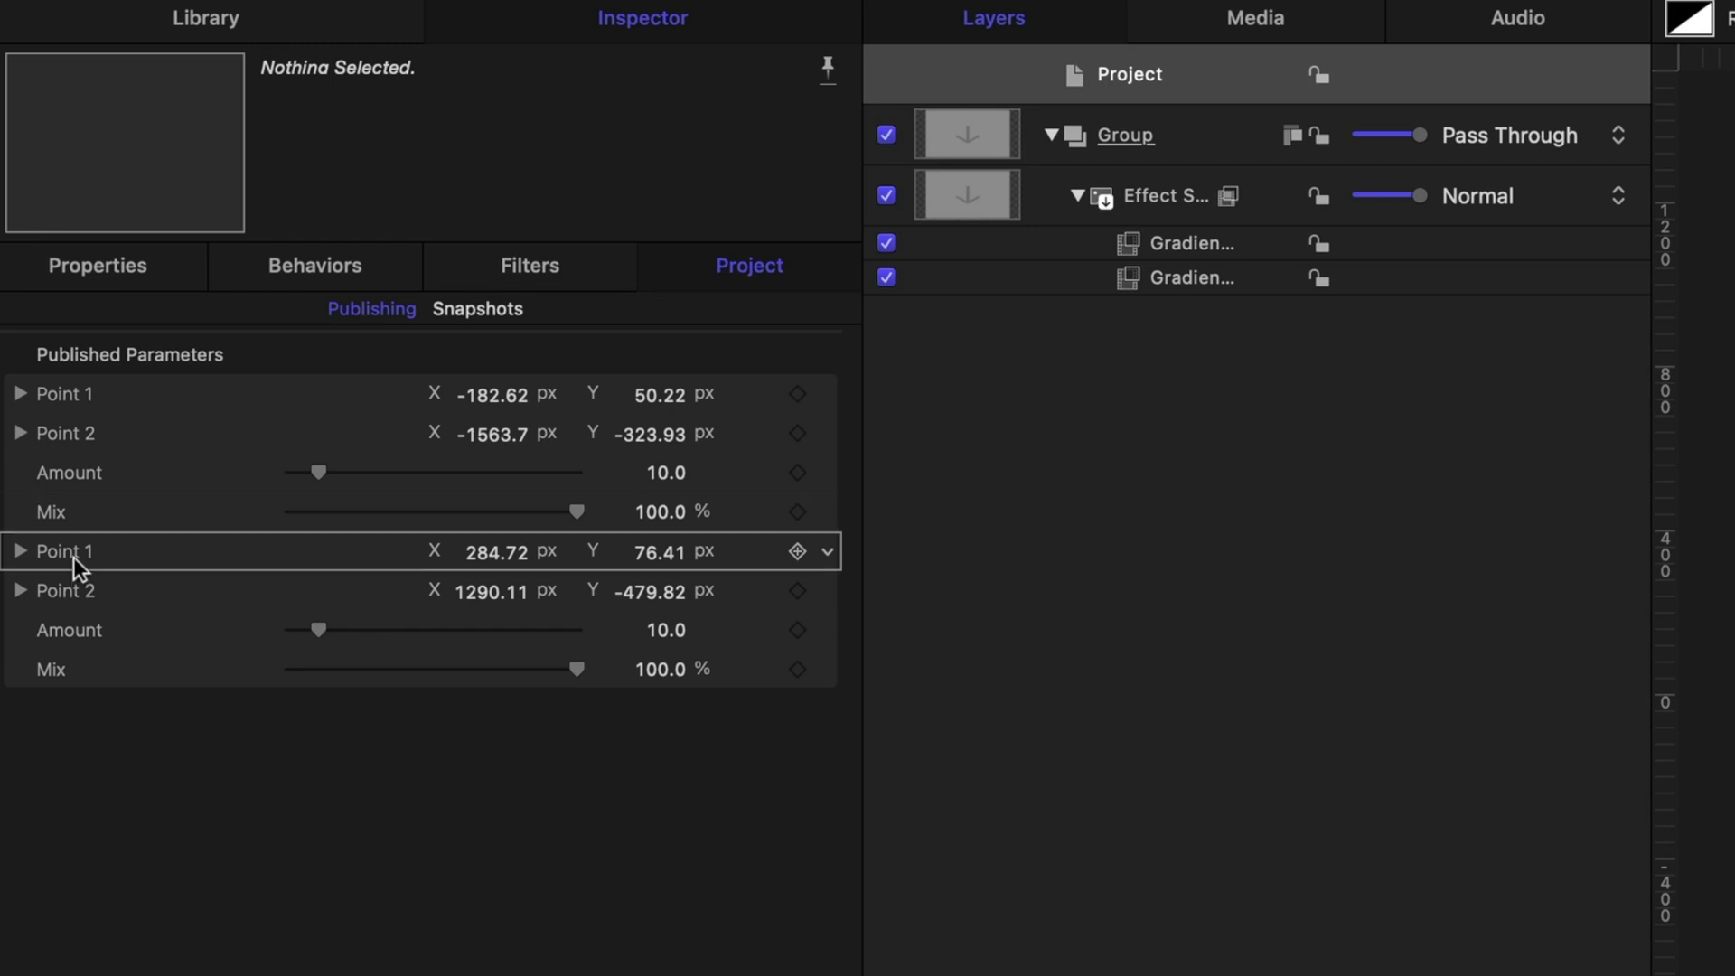
pyautogui.doubleClick(74, 551)
pyautogui.click(109, 550)
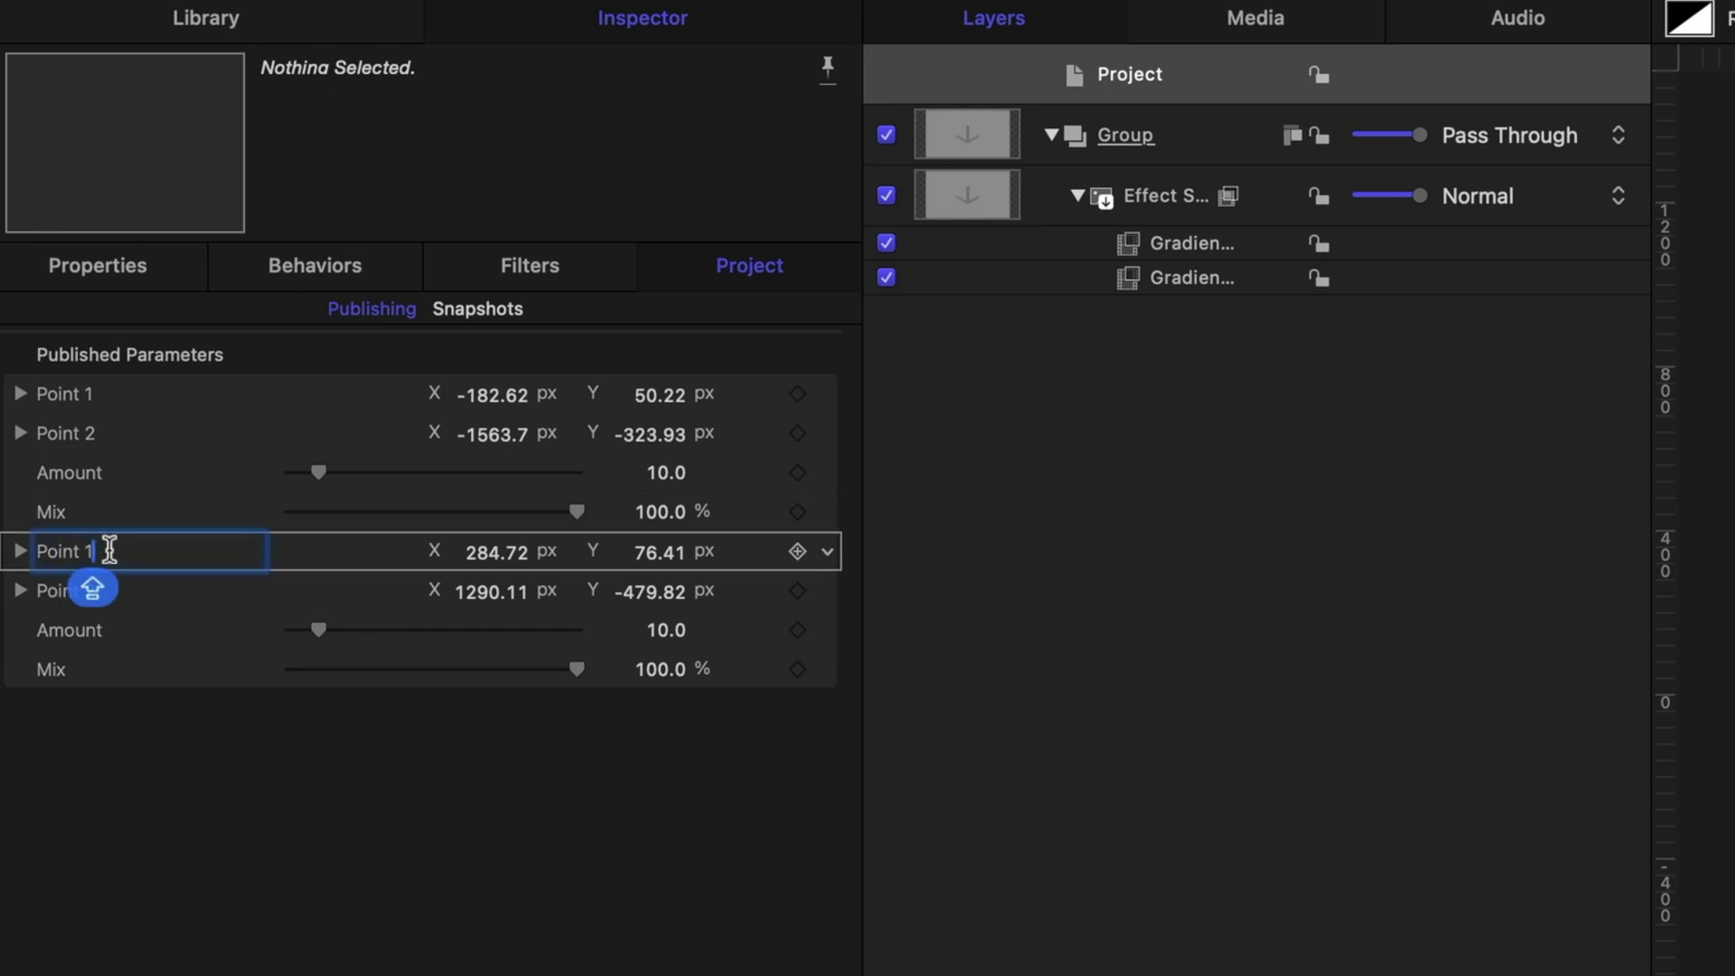
pyautogui.click(69, 597)
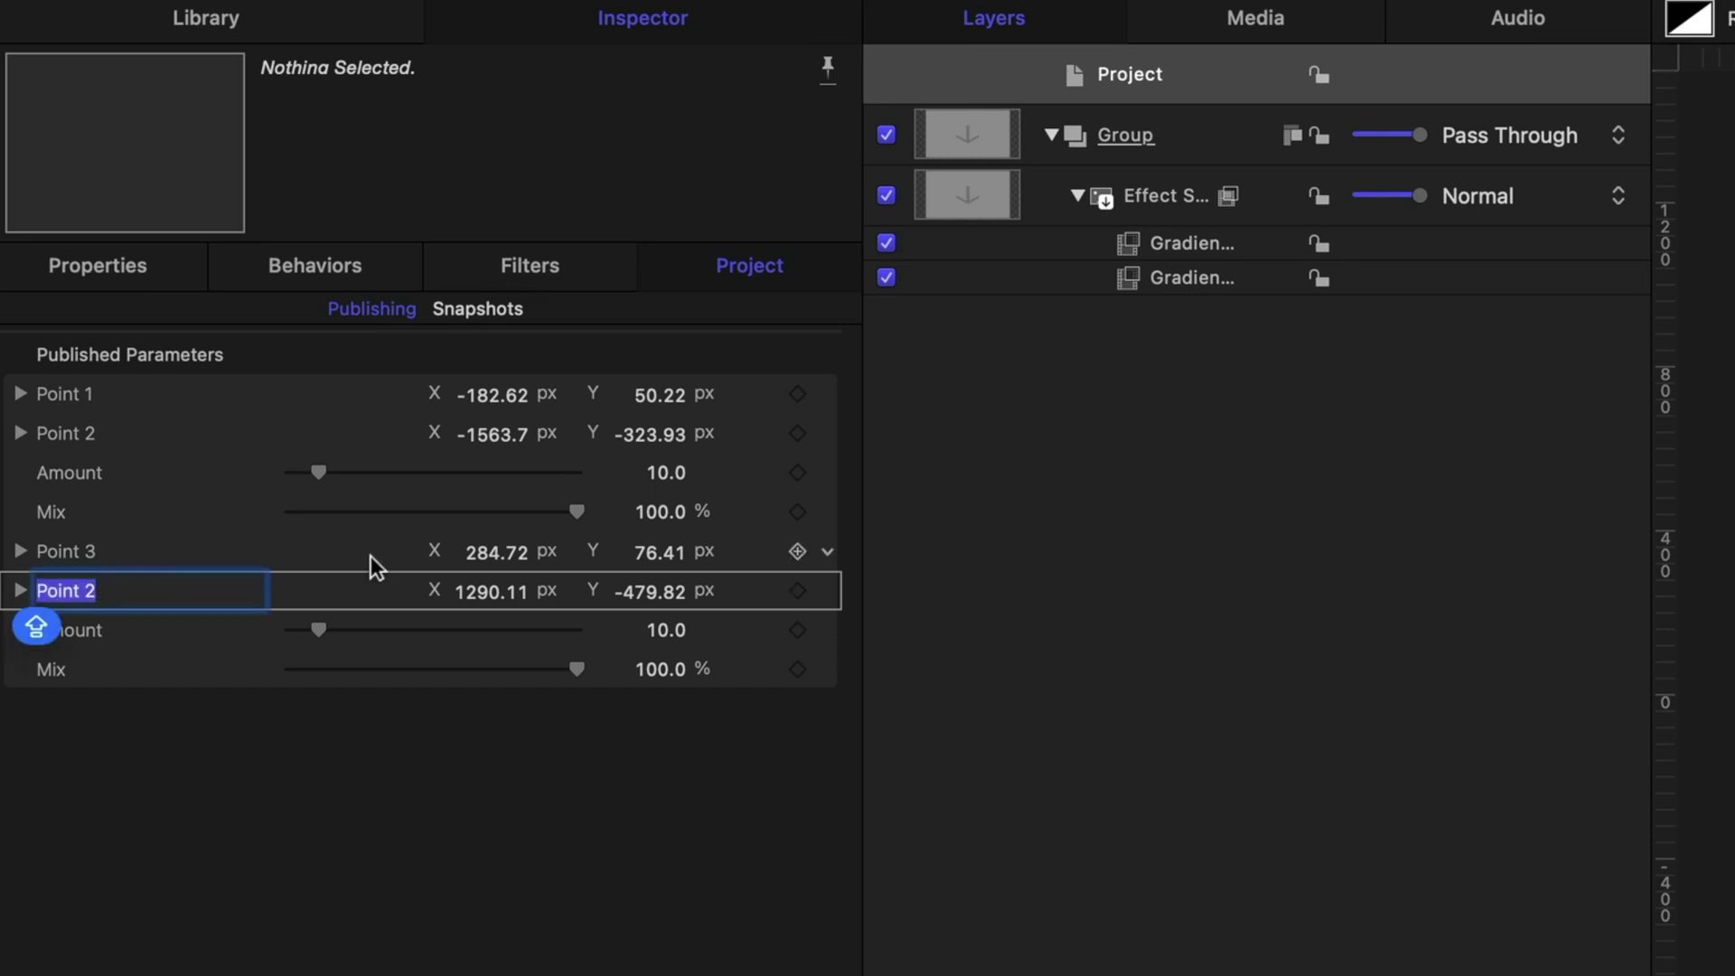
pyautogui.write('Point 4')
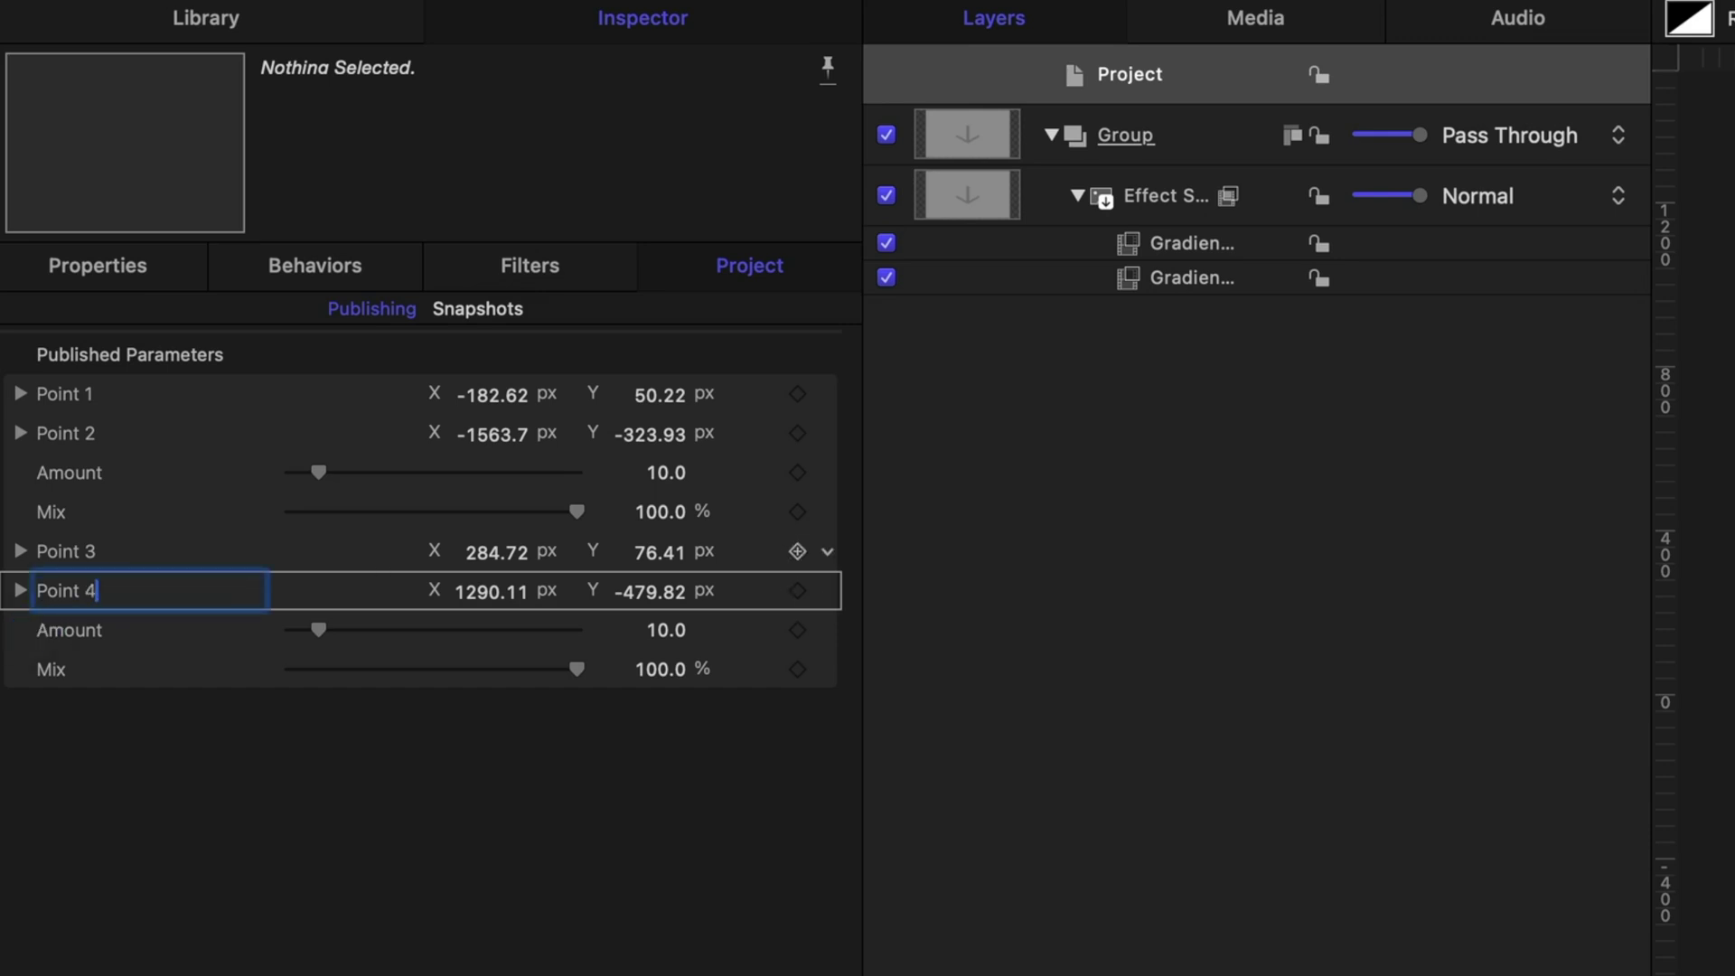
pyautogui.click(220, 631)
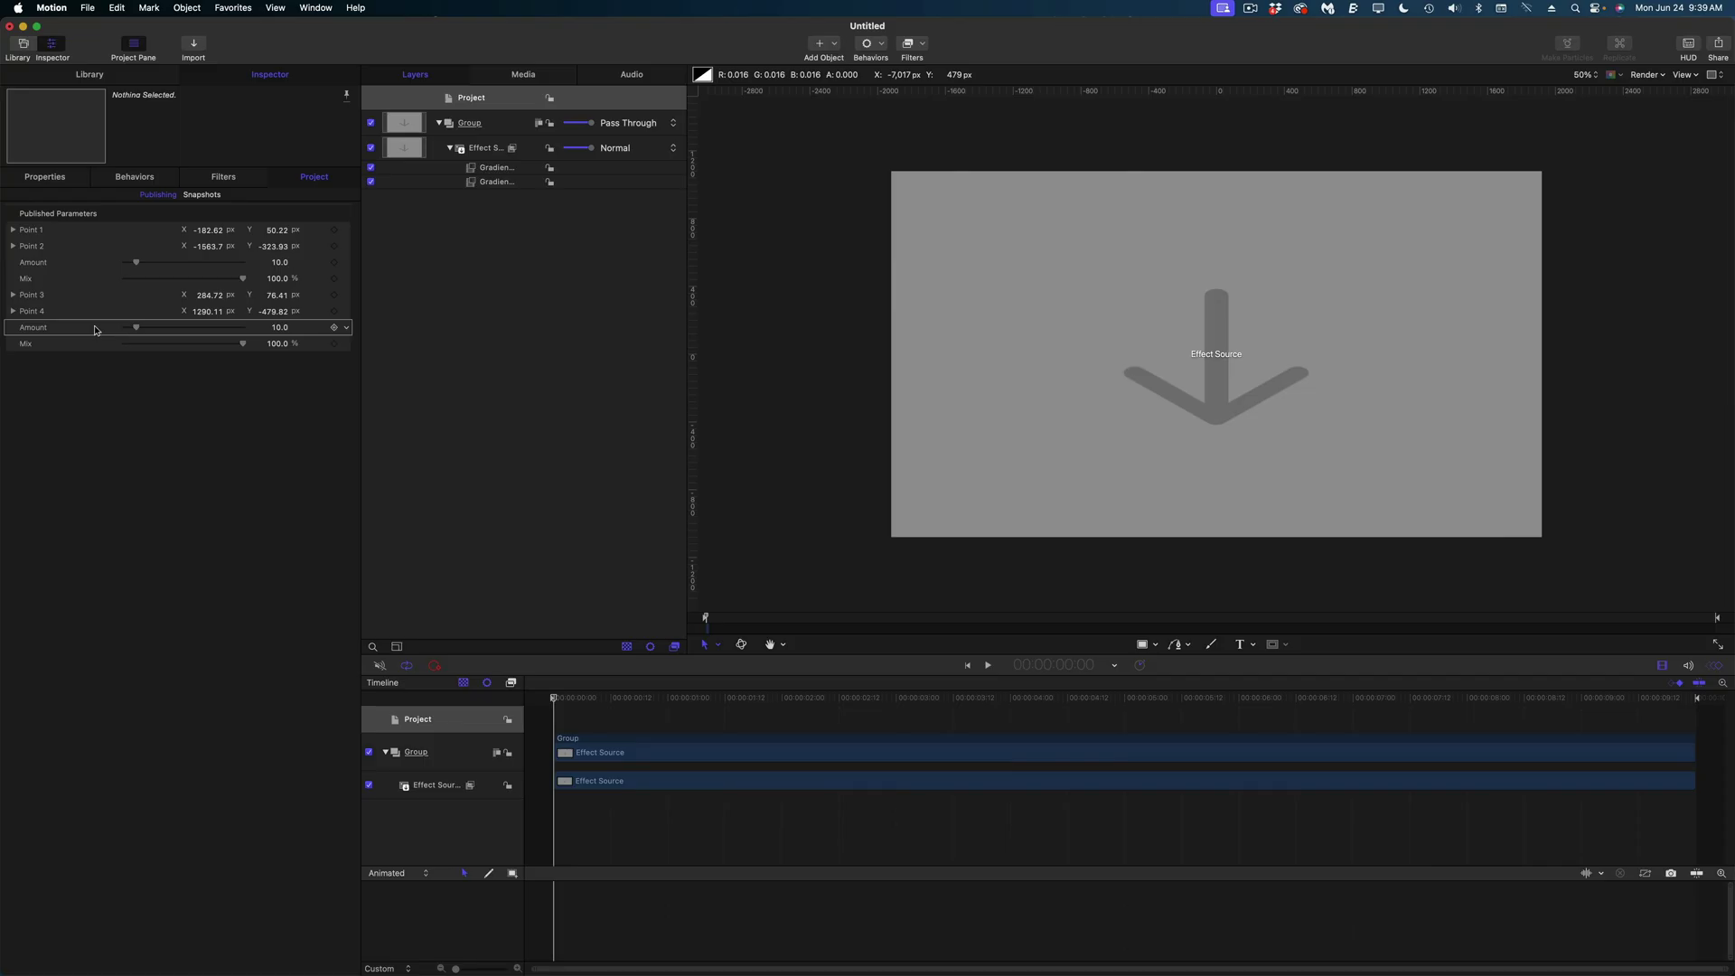
# - Publish the template as TILT SHIFT under the JENN'S EFFECTS category
pyautogui.click(89, 8)
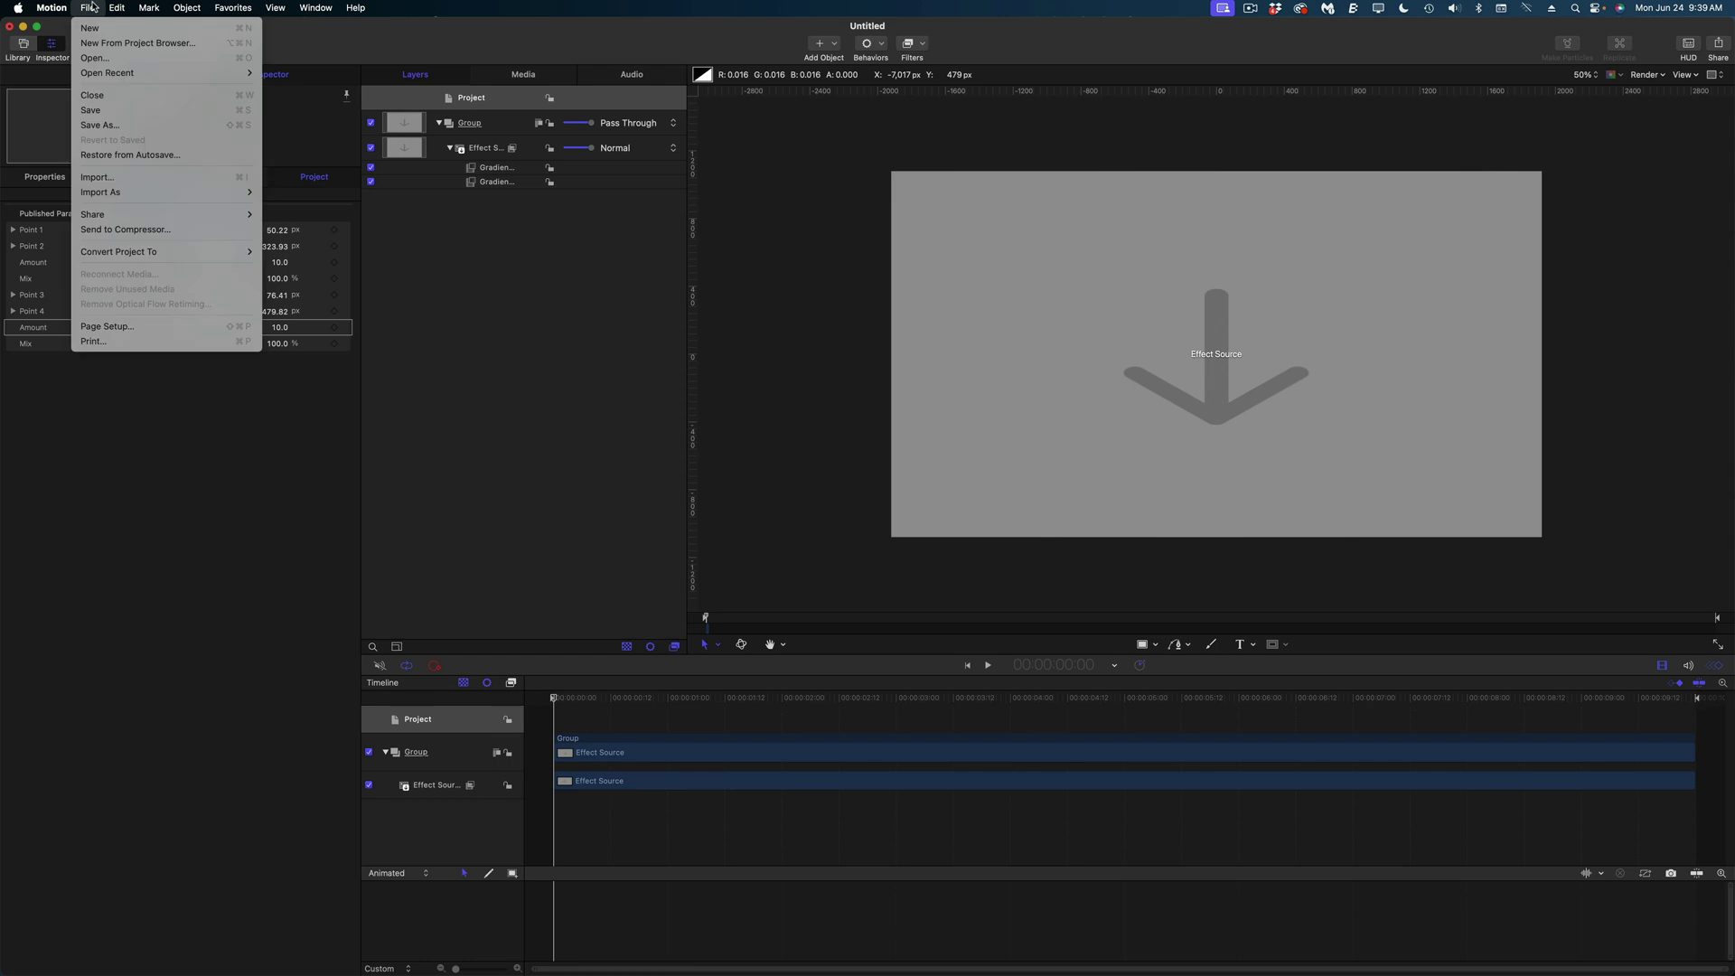
pyautogui.click(104, 127)
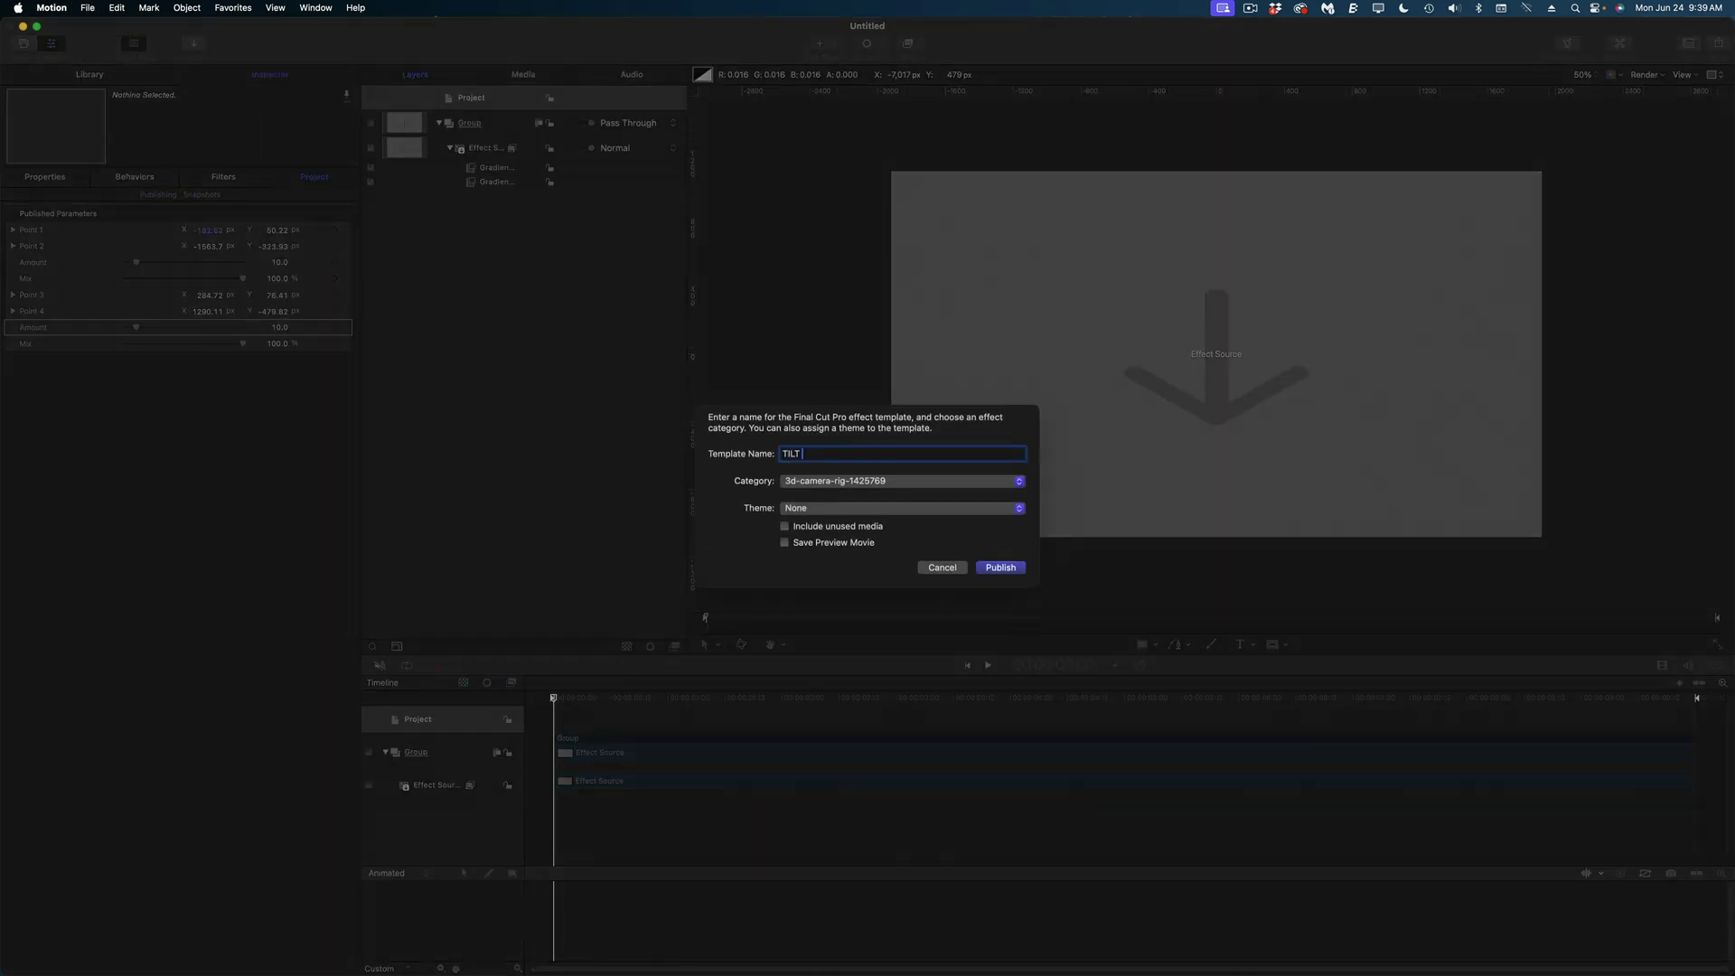
pyautogui.click(963, 485)
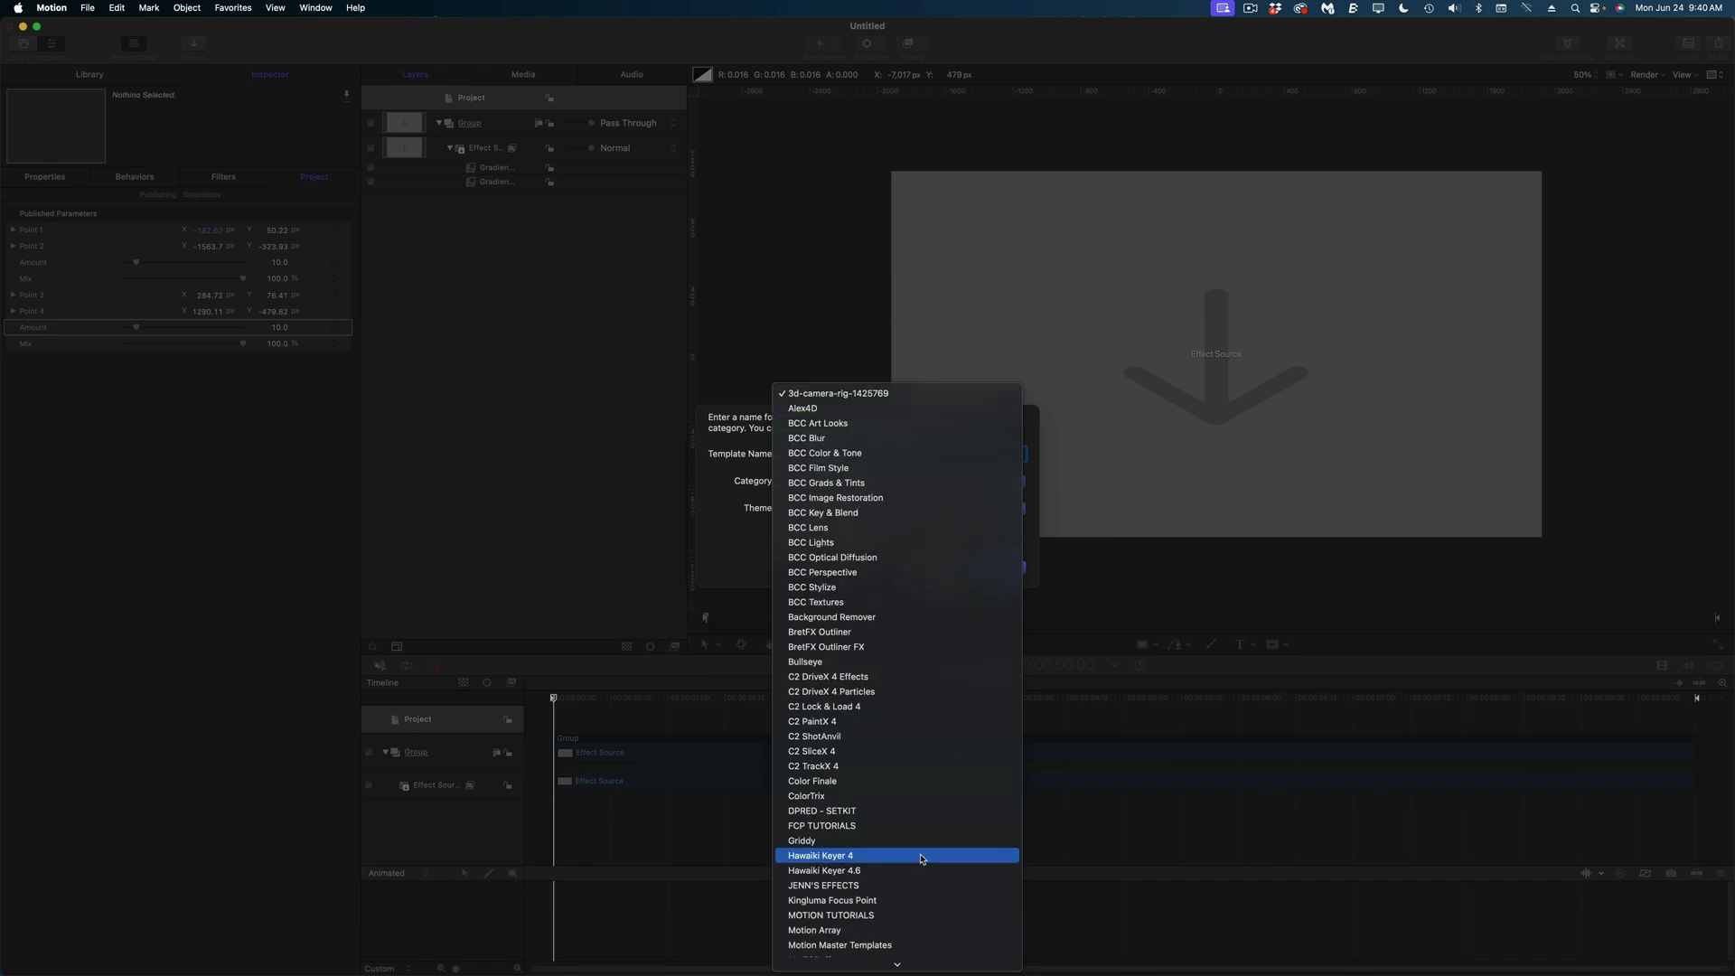
pyautogui.click(922, 886)
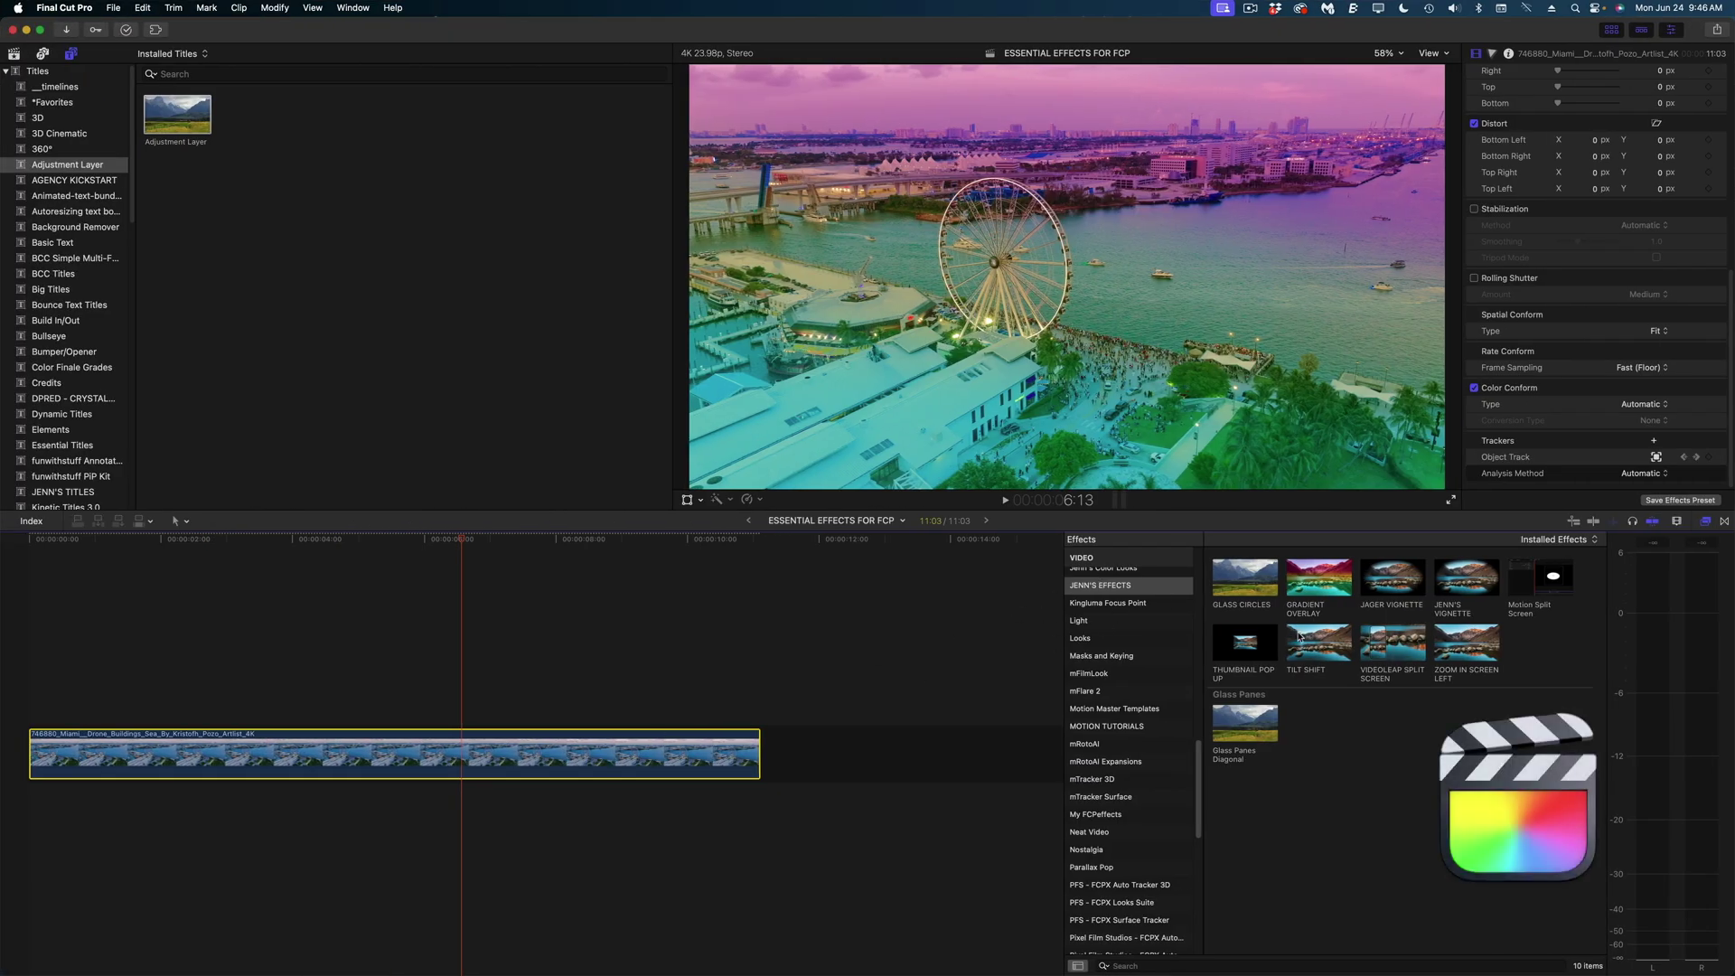
# - Apply TILT SHIFT to the Miami clip, swing the focus line through the Ferris wheel, raise both blur amounts
pyautogui.moveTo(1322, 645); pyautogui.dragTo(383, 767)
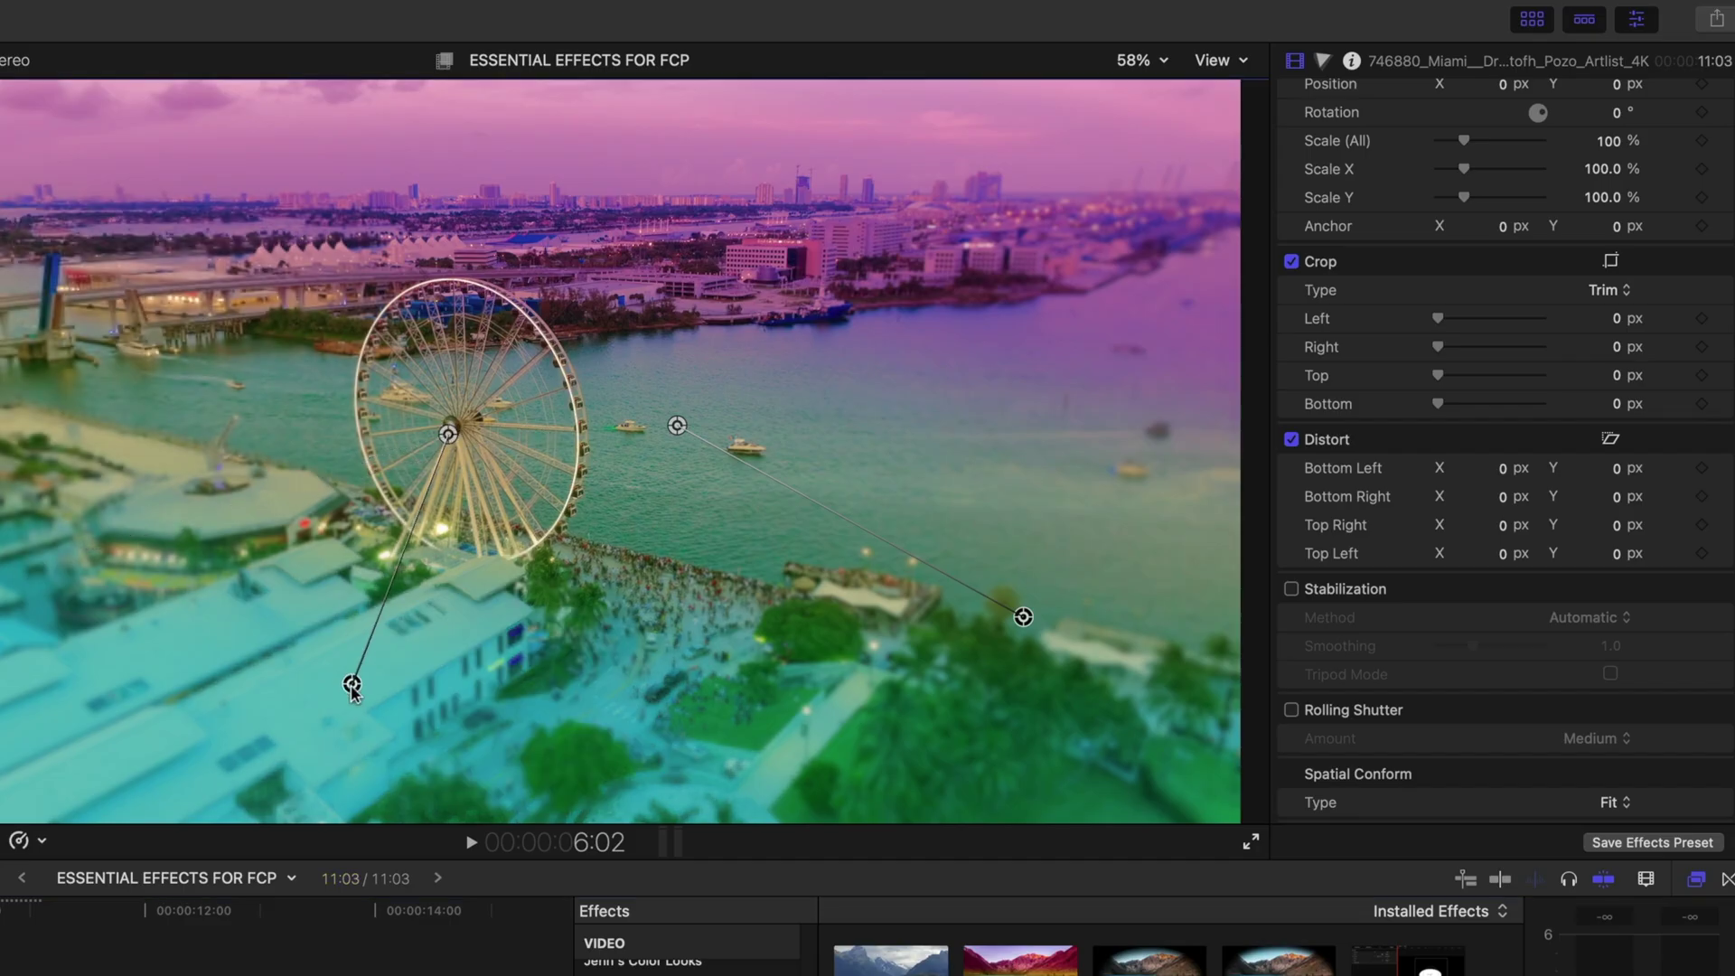
pyautogui.moveTo(530, 357); pyautogui.dragTo(531, 165)
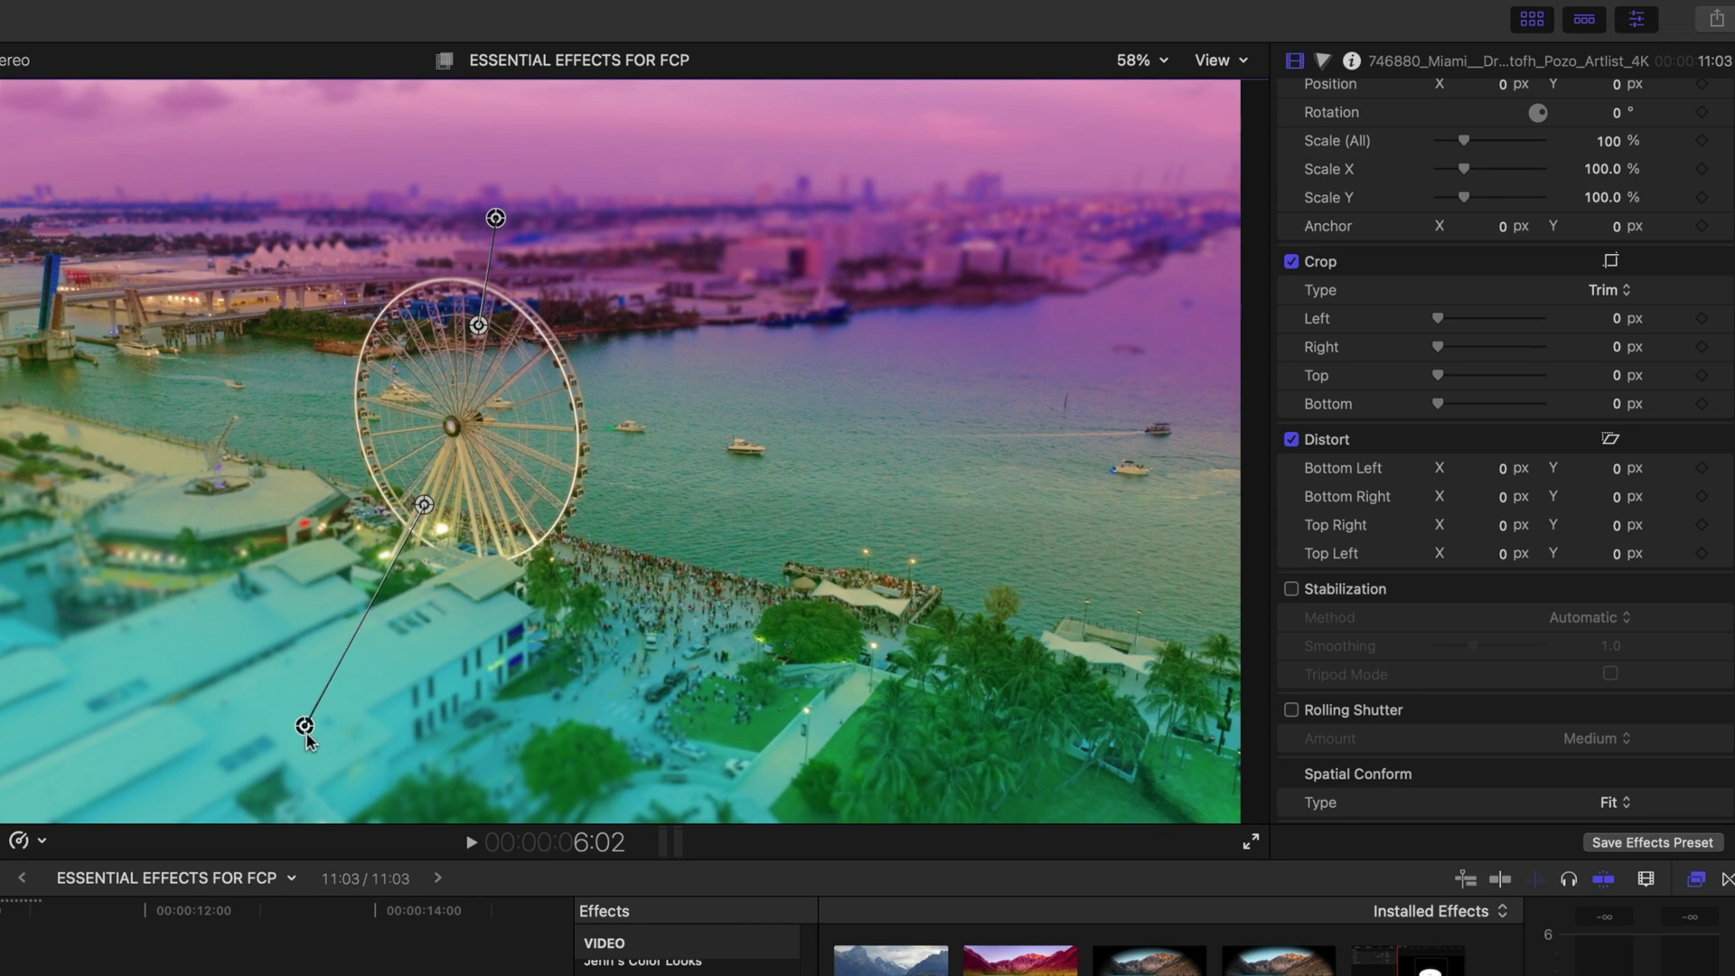
pyautogui.scroll(8, 1490, 432)
pyautogui.moveTo(1449, 474); pyautogui.dragTo(1455, 474)
pyautogui.moveTo(1449, 587); pyautogui.dragTo(1454, 588)
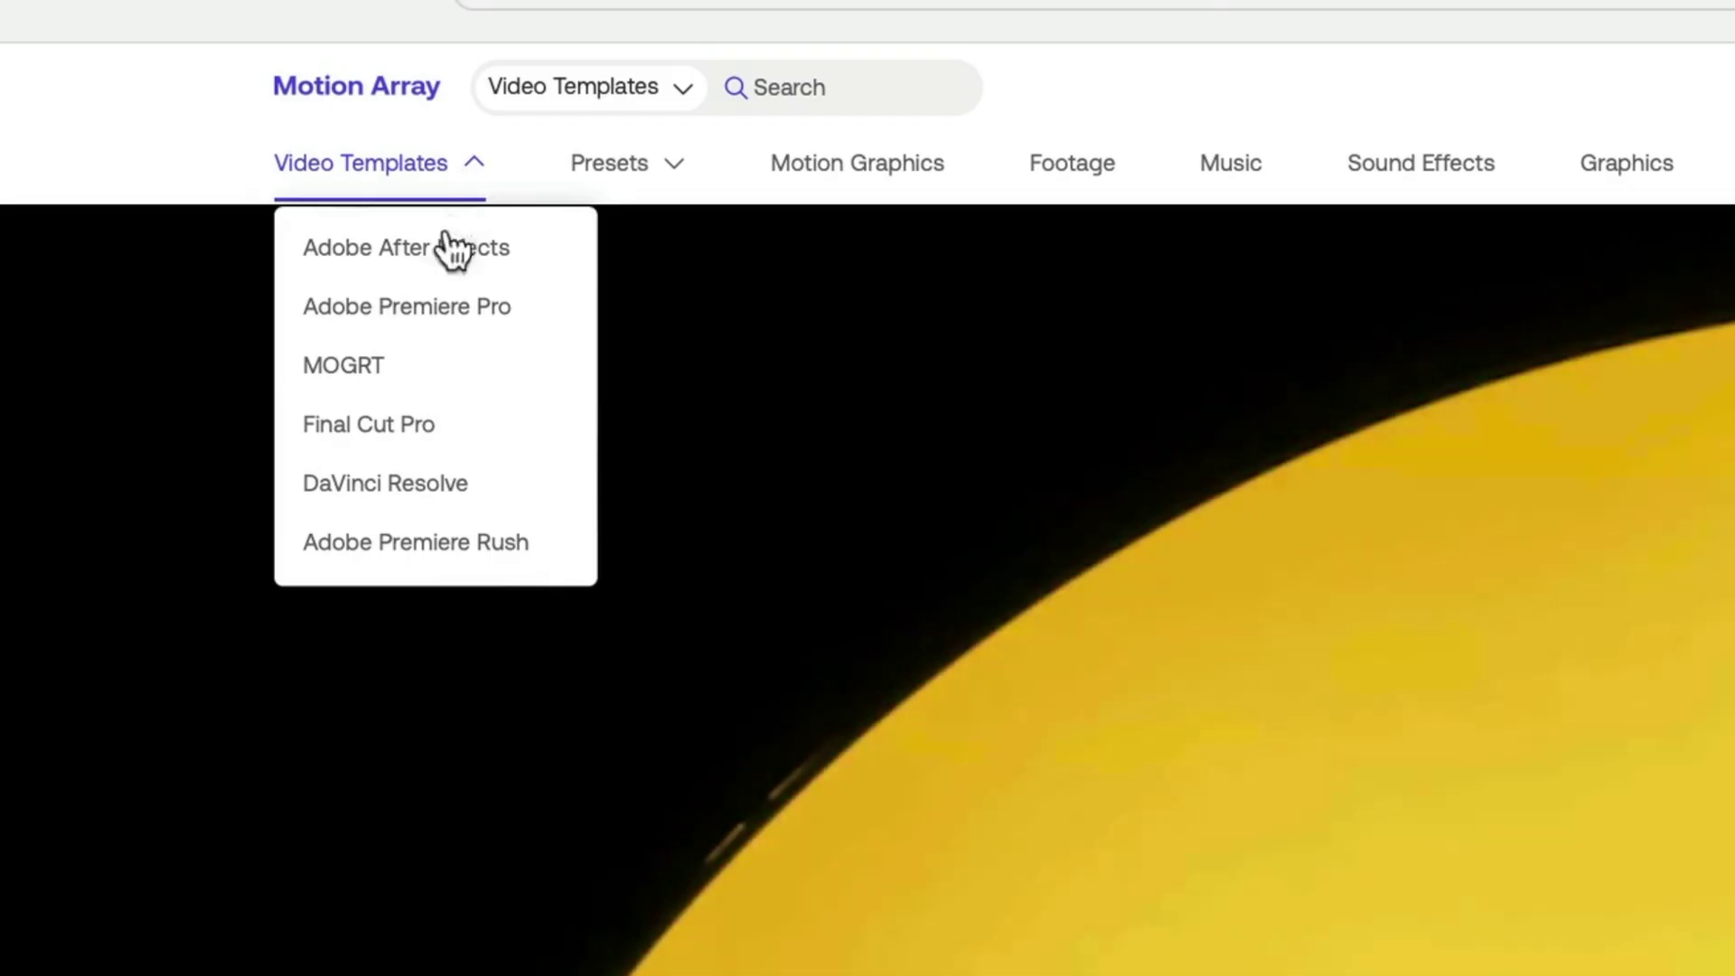
# - Show Motion Array's Final Cut Pro video templates and scroll down the list
pyautogui.click(407, 425)
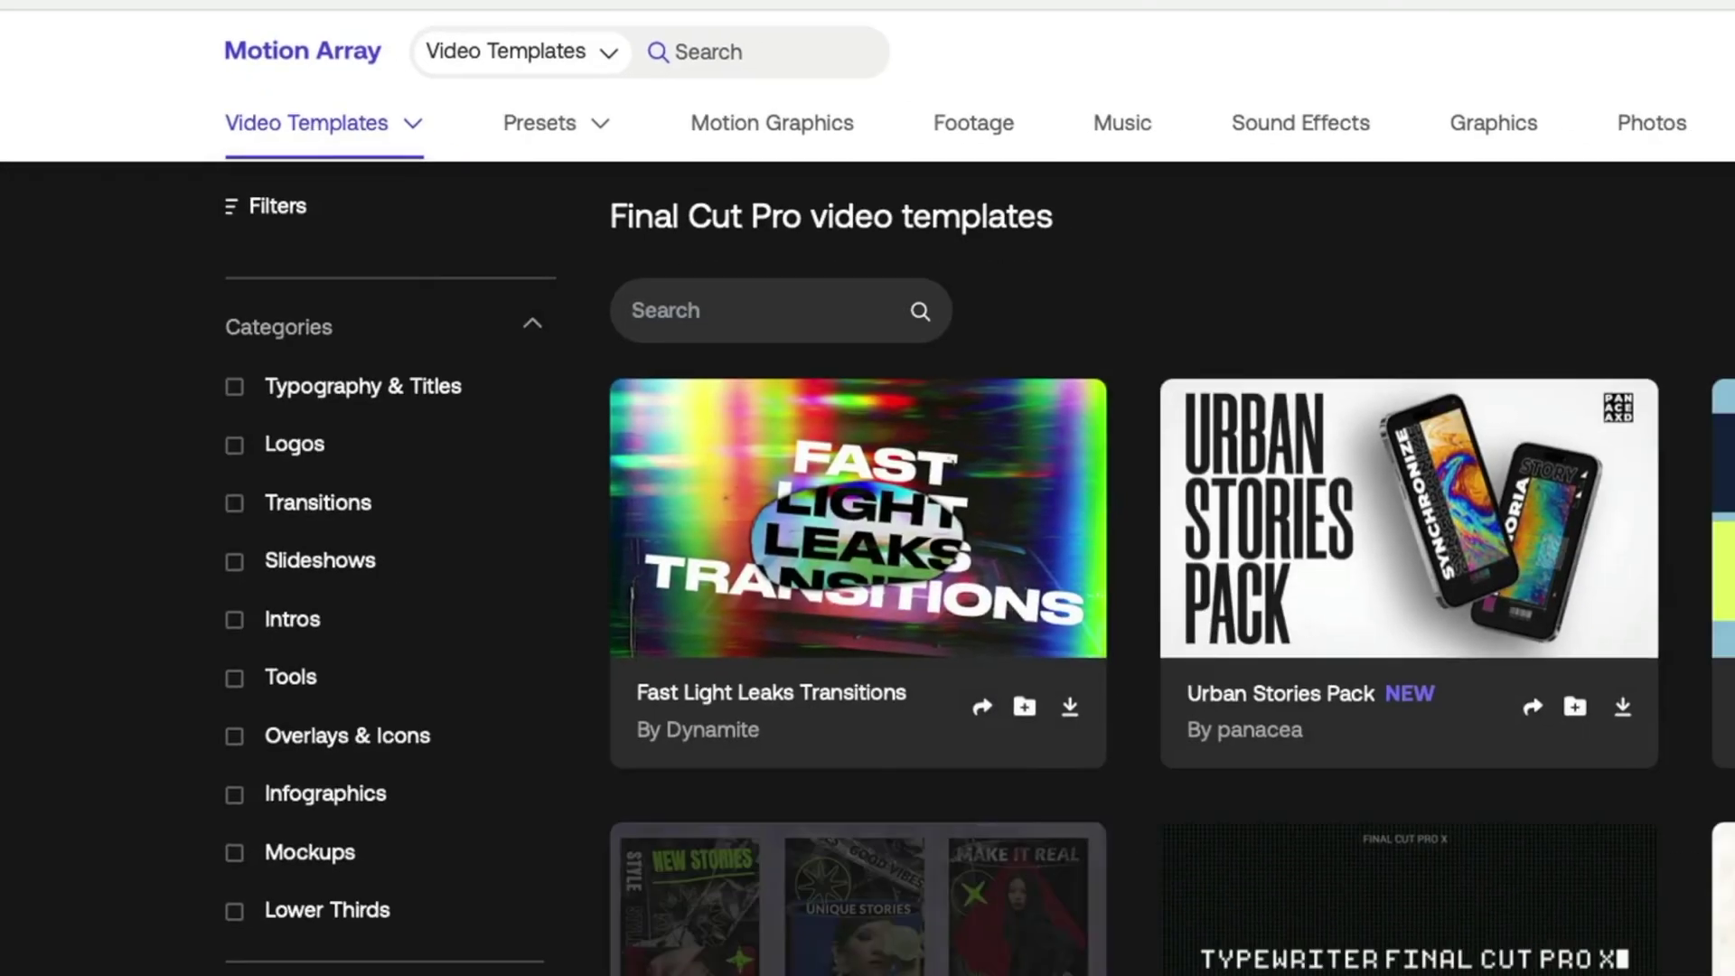
pyautogui.scroll(-10, 408, 430)
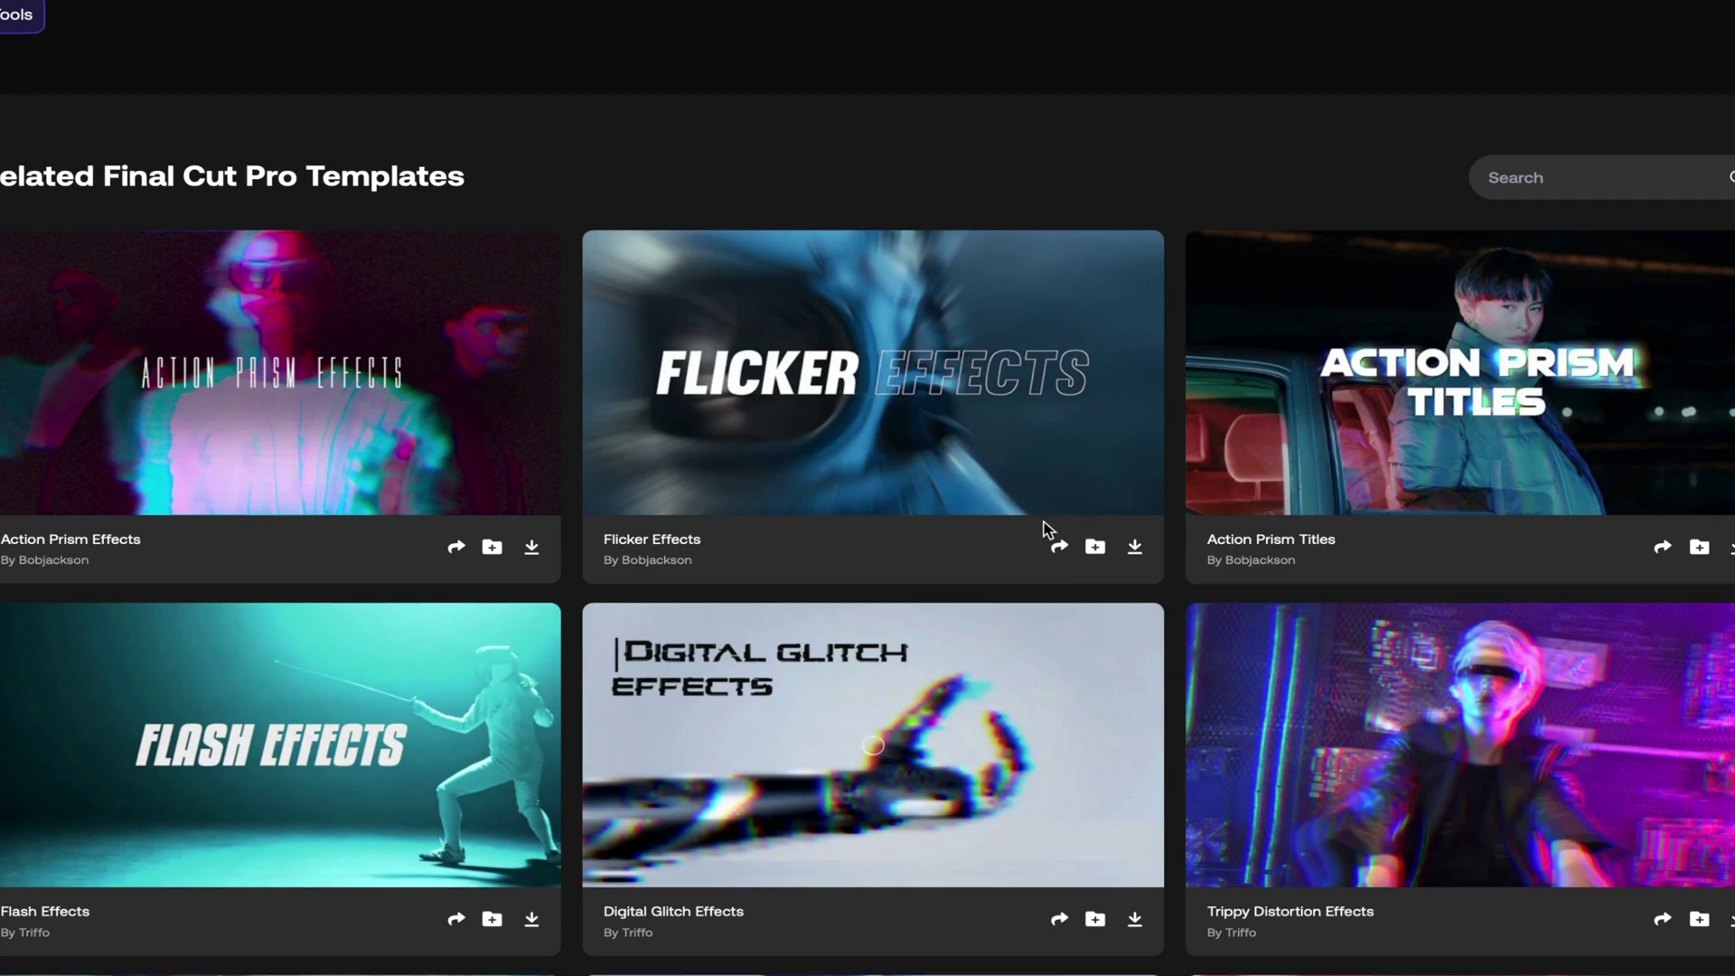
# - Scroll down through the Final Cut Pro templates grid
pyautogui.scroll(-4, 1046, 534)
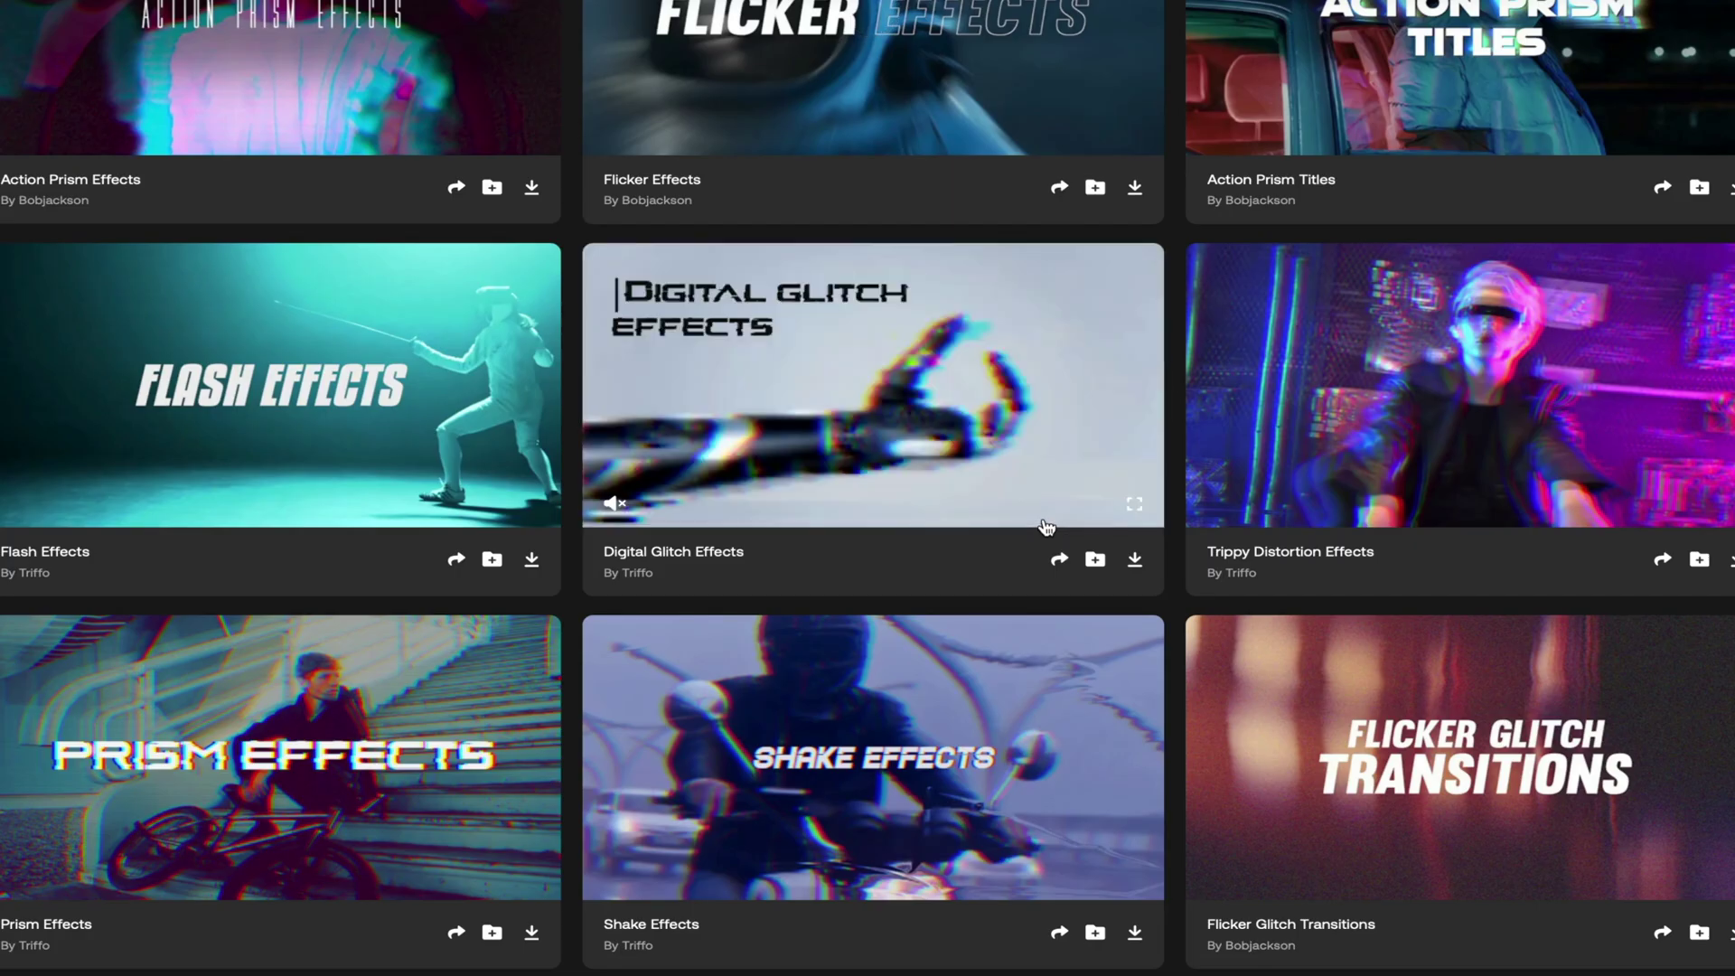
pyautogui.scroll(-5, 1046, 527)
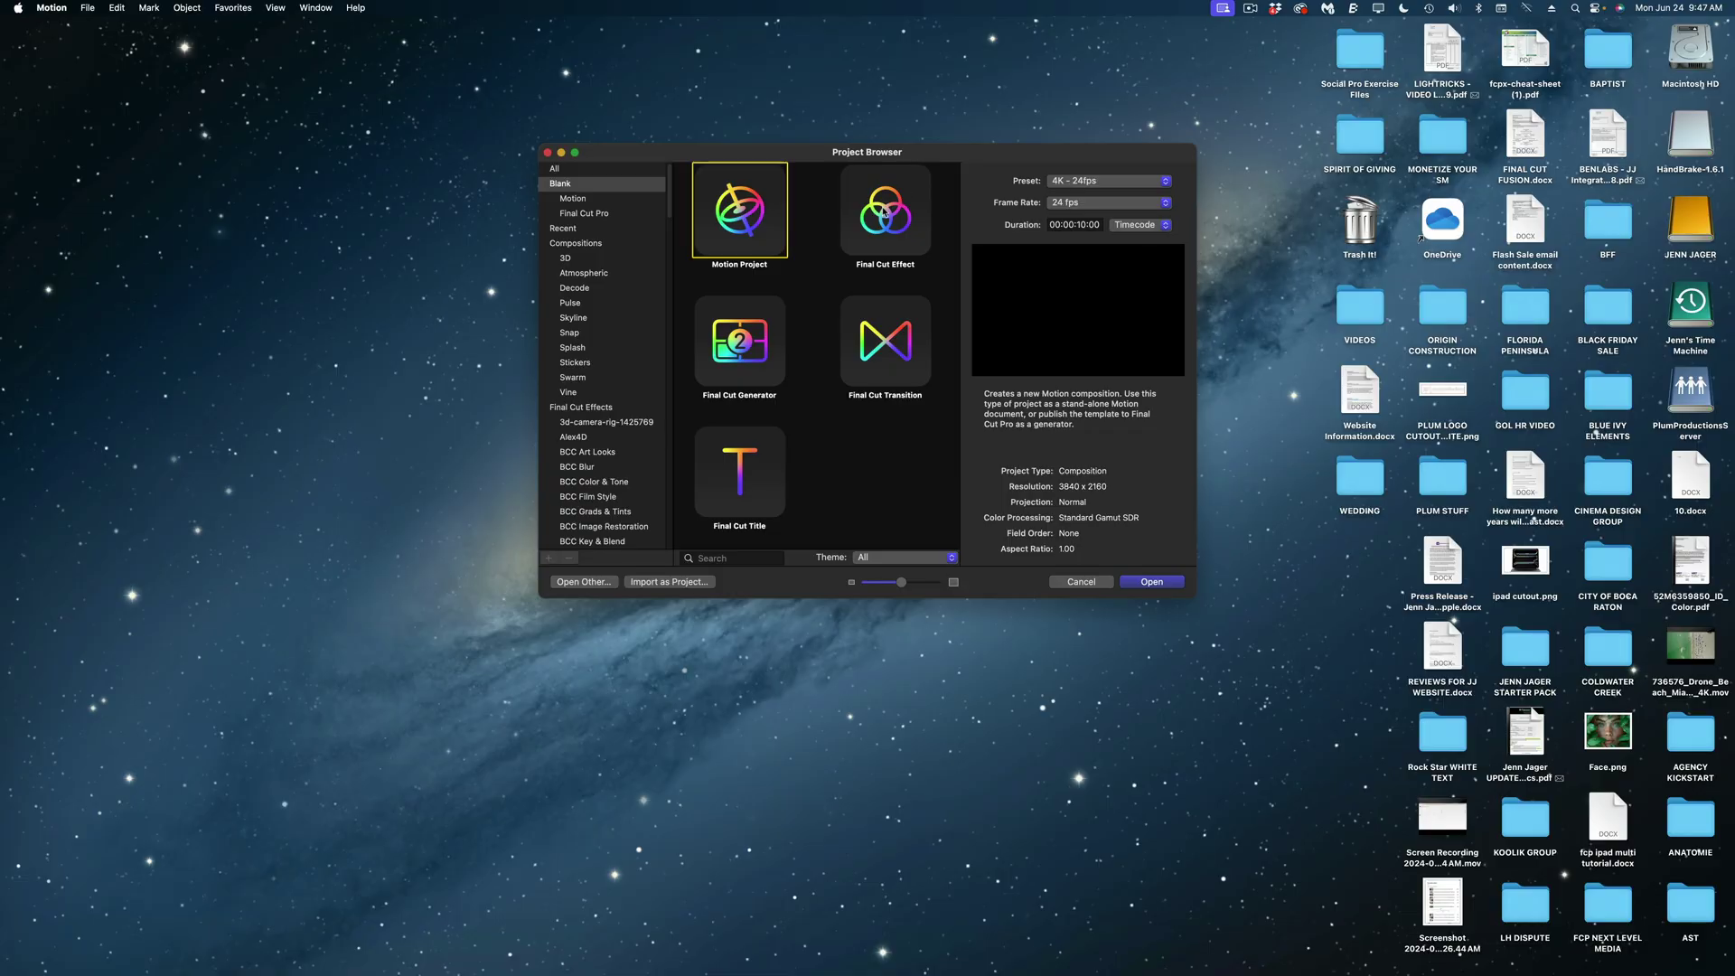
# - Create a new Final Cut Effect project and bring up the Filters > Stylize list
pyautogui.click(1152, 583)
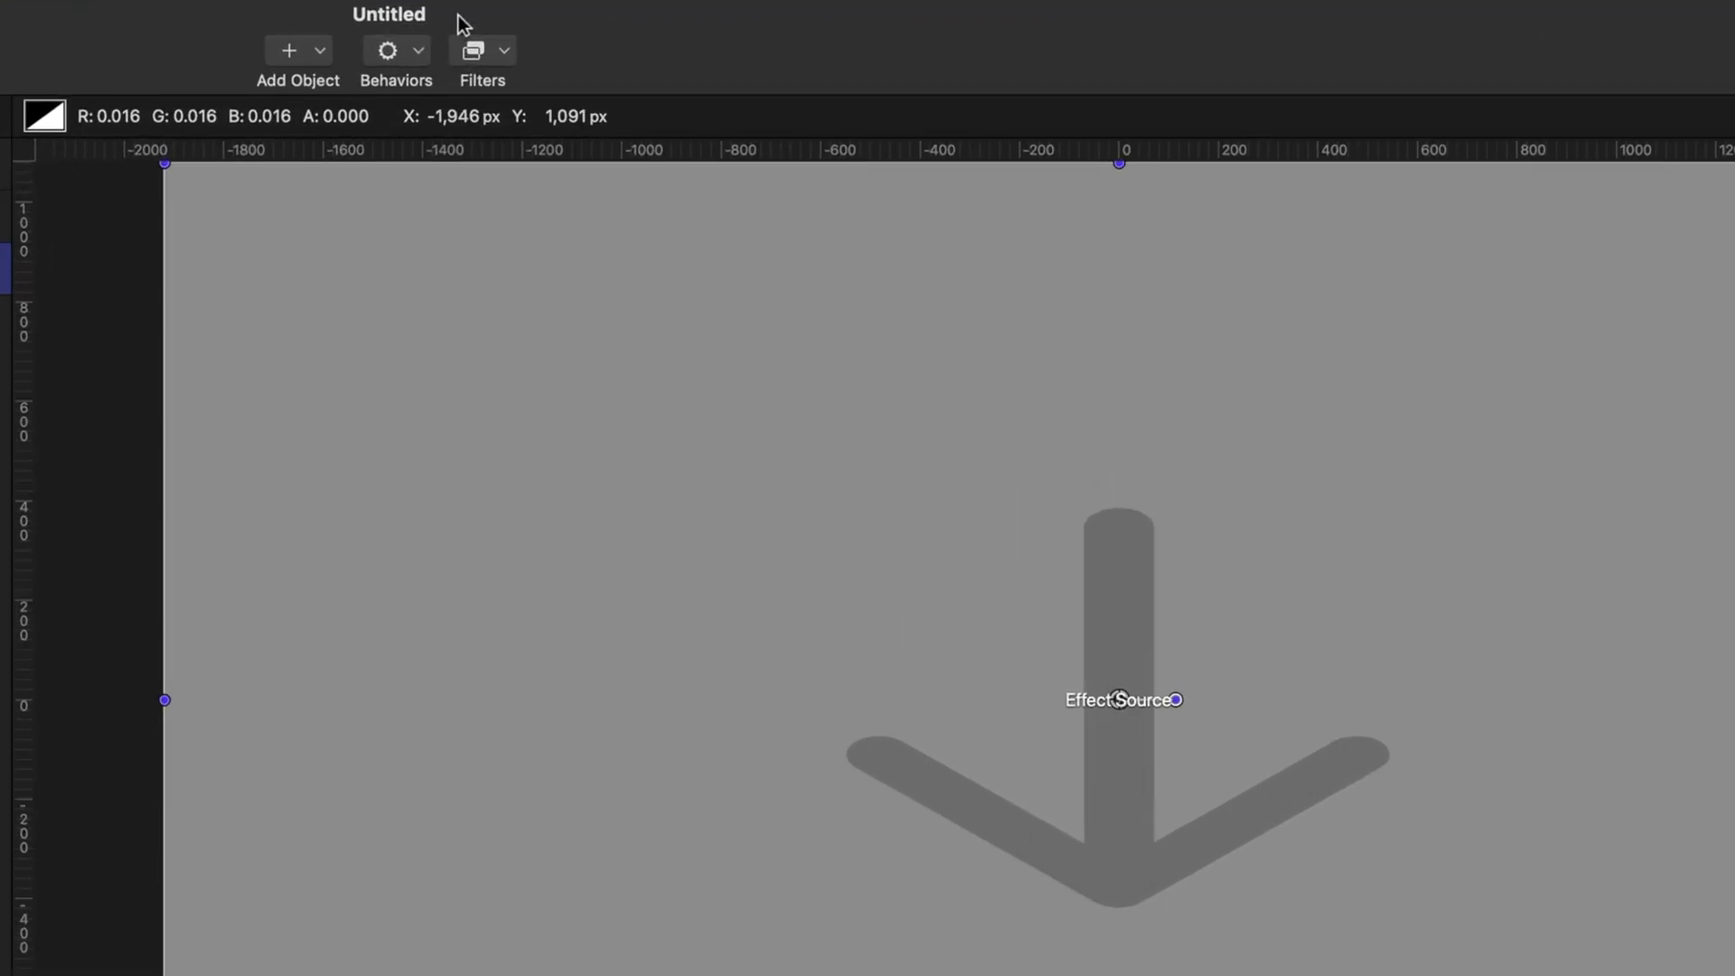
pyautogui.click(488, 49)
pyautogui.moveTo(550, 433)
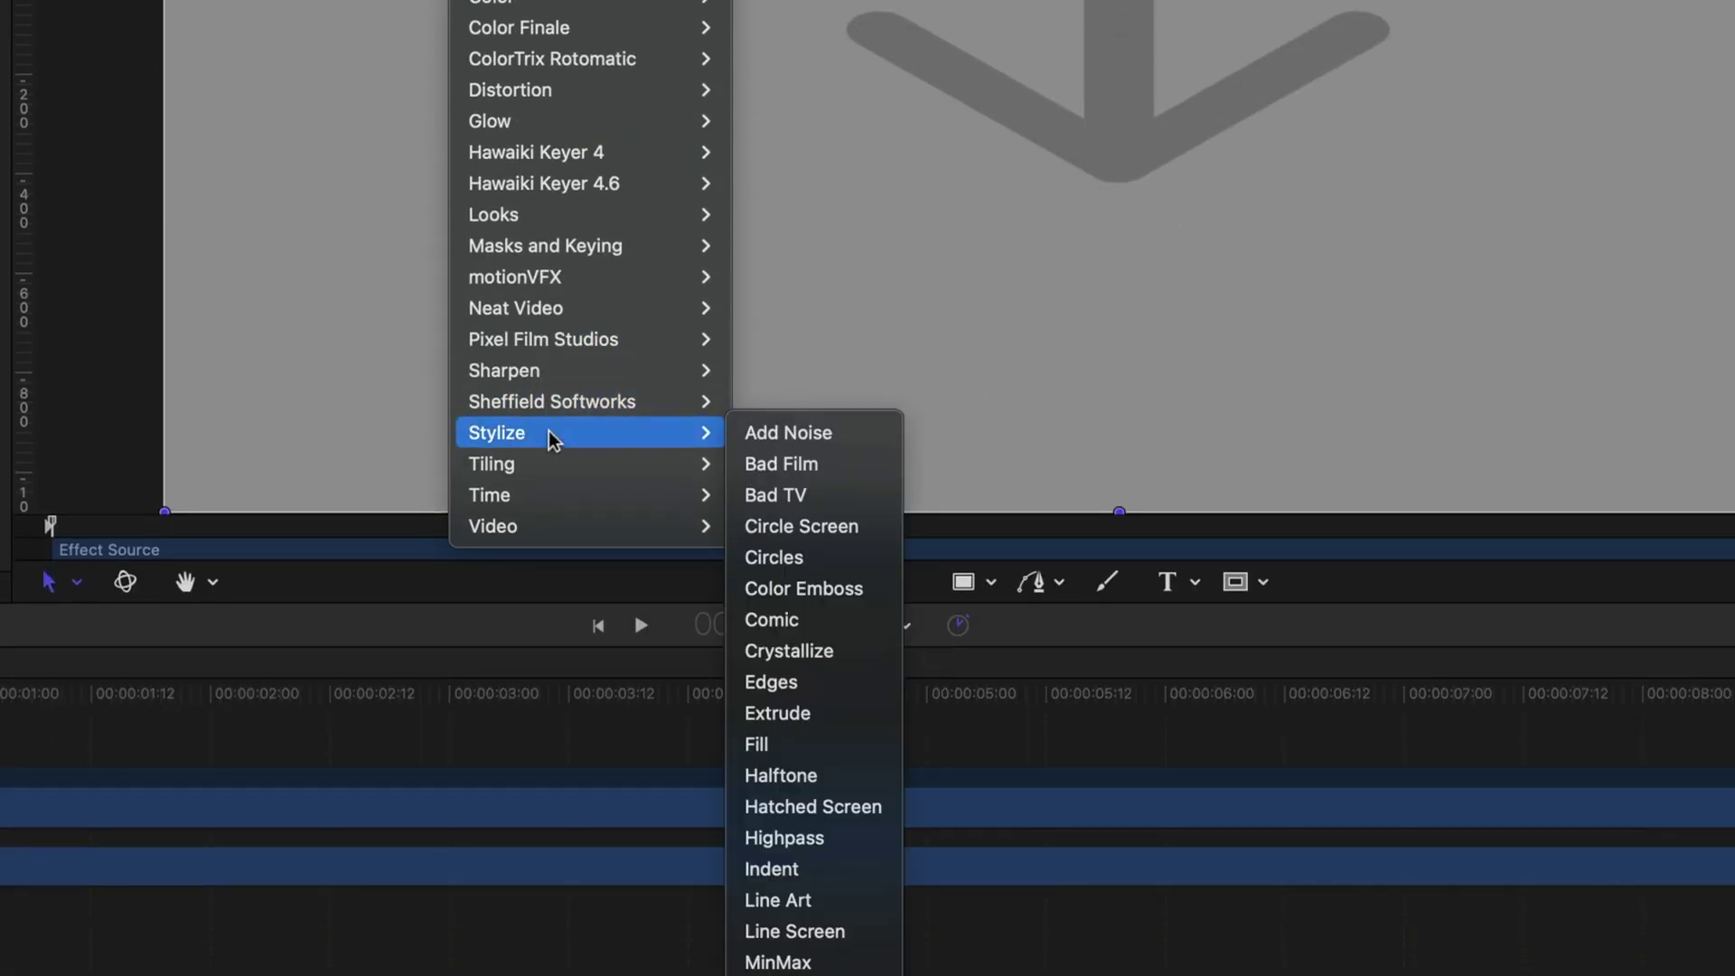
# - Add the Extrude filter and publish its Angle, Face Brightness and Front Brightness
pyautogui.click(776, 713)
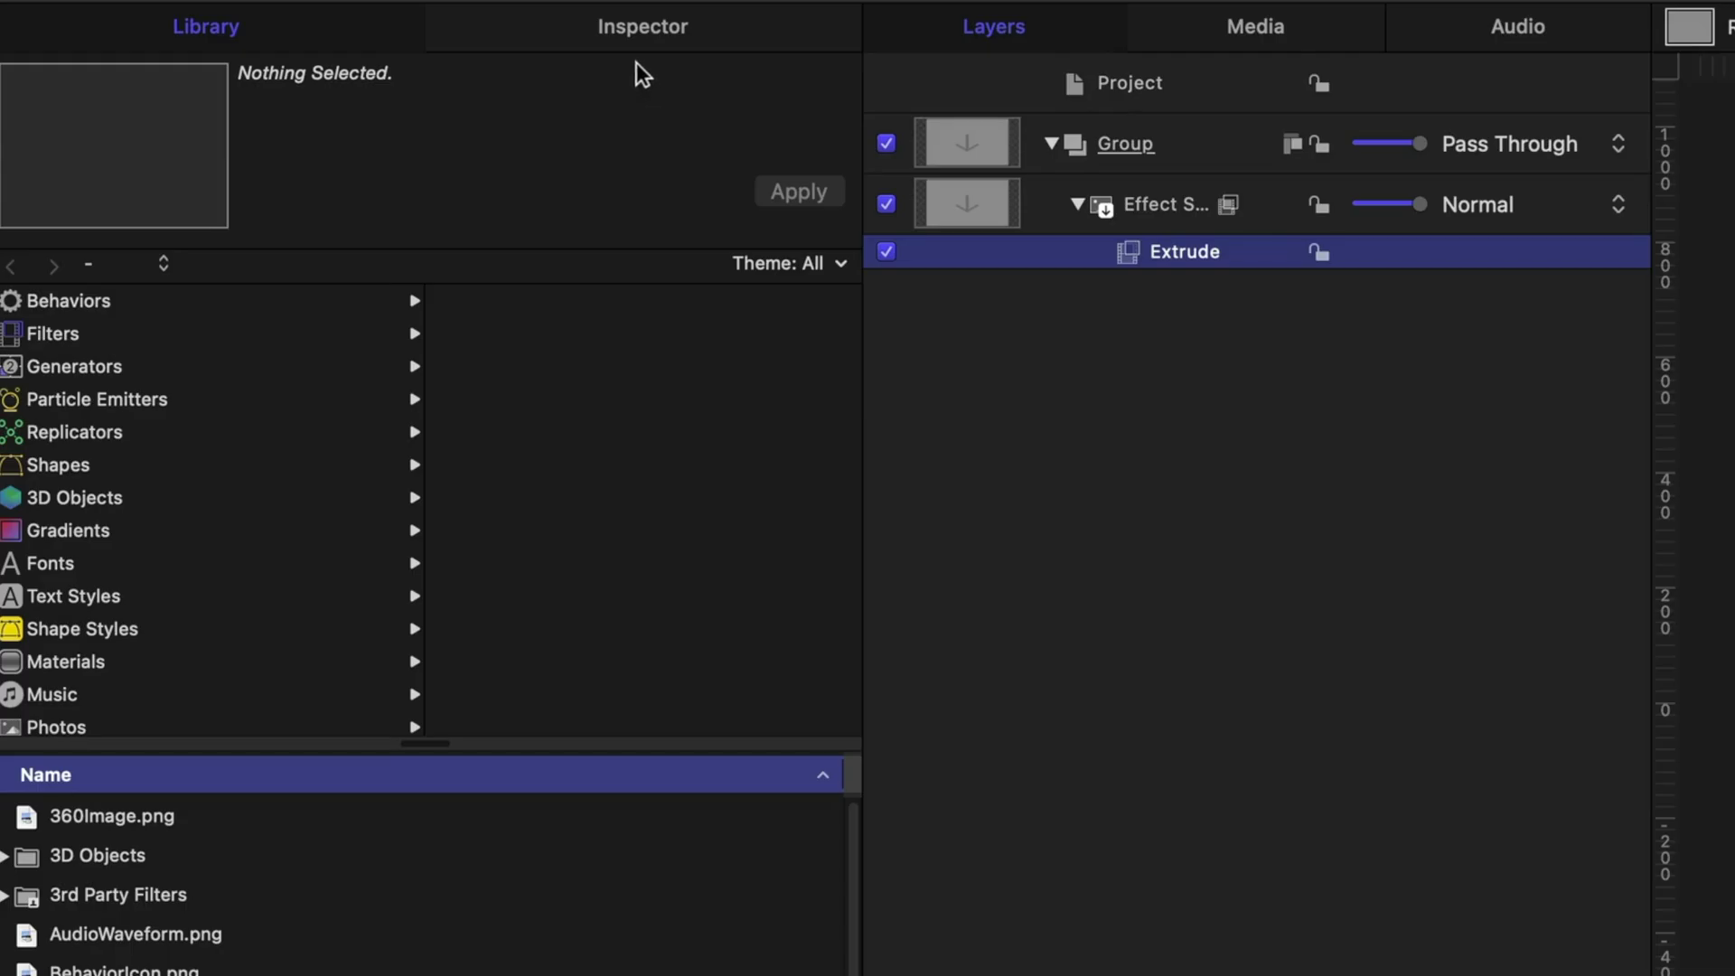
pyautogui.click(636, 30)
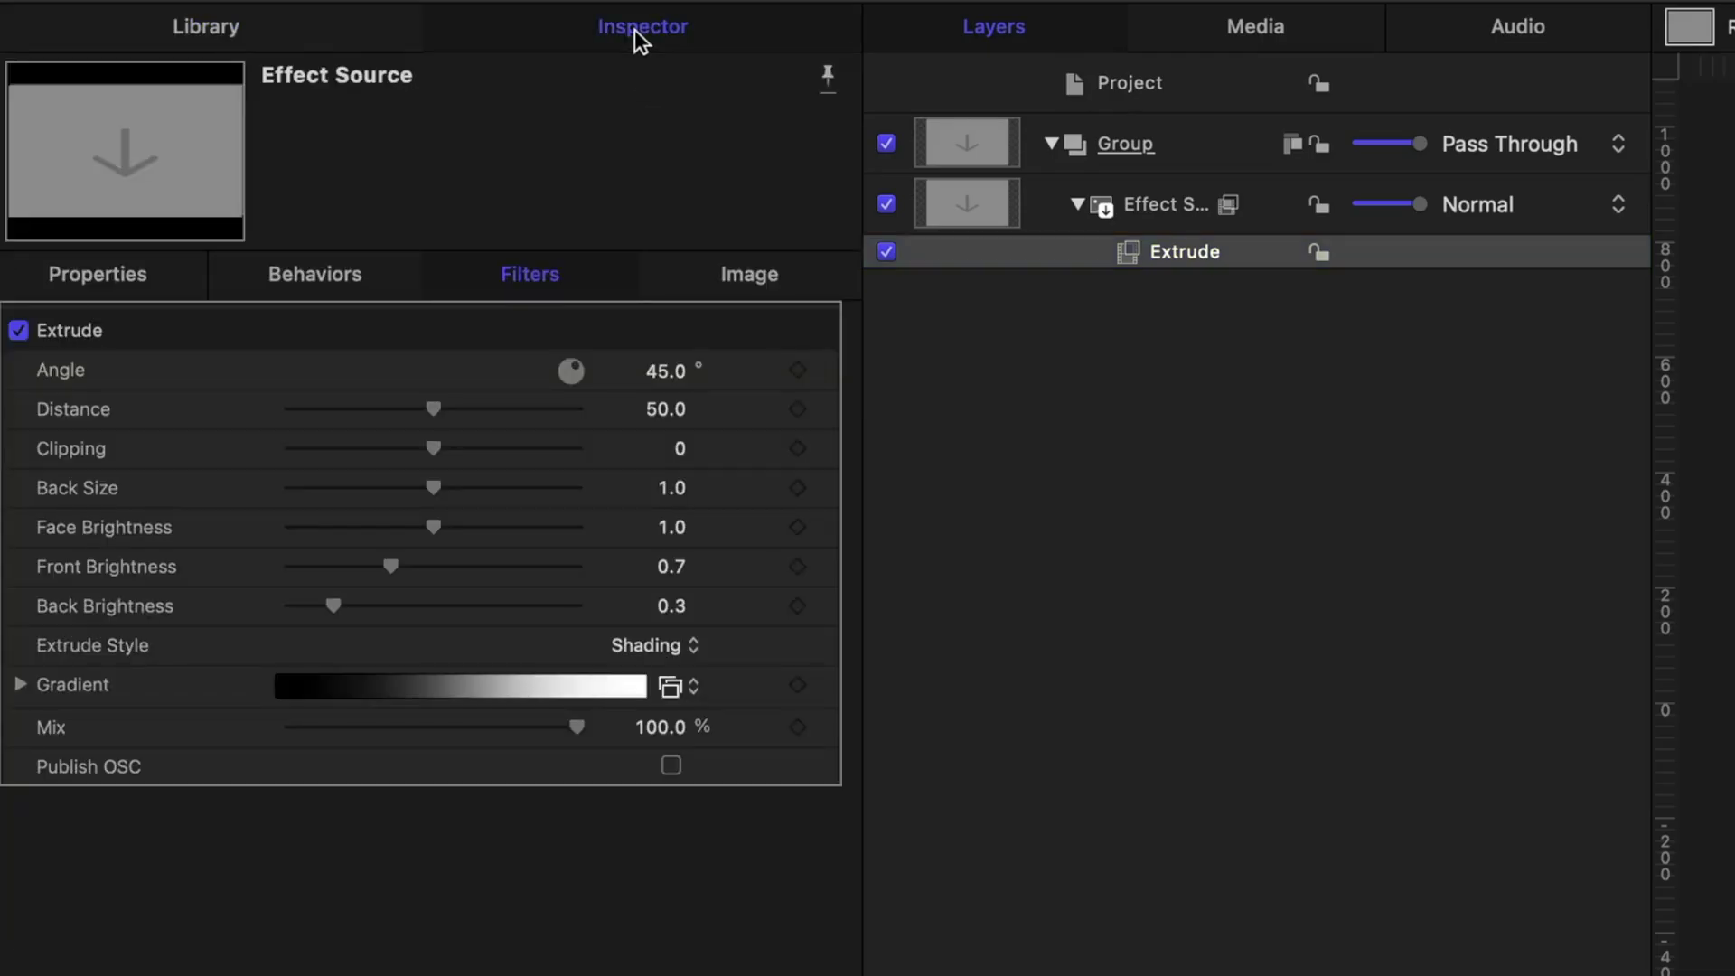
pyautogui.rightClick(824, 366)
pyautogui.click(893, 824)
pyautogui.rightClick(825, 536)
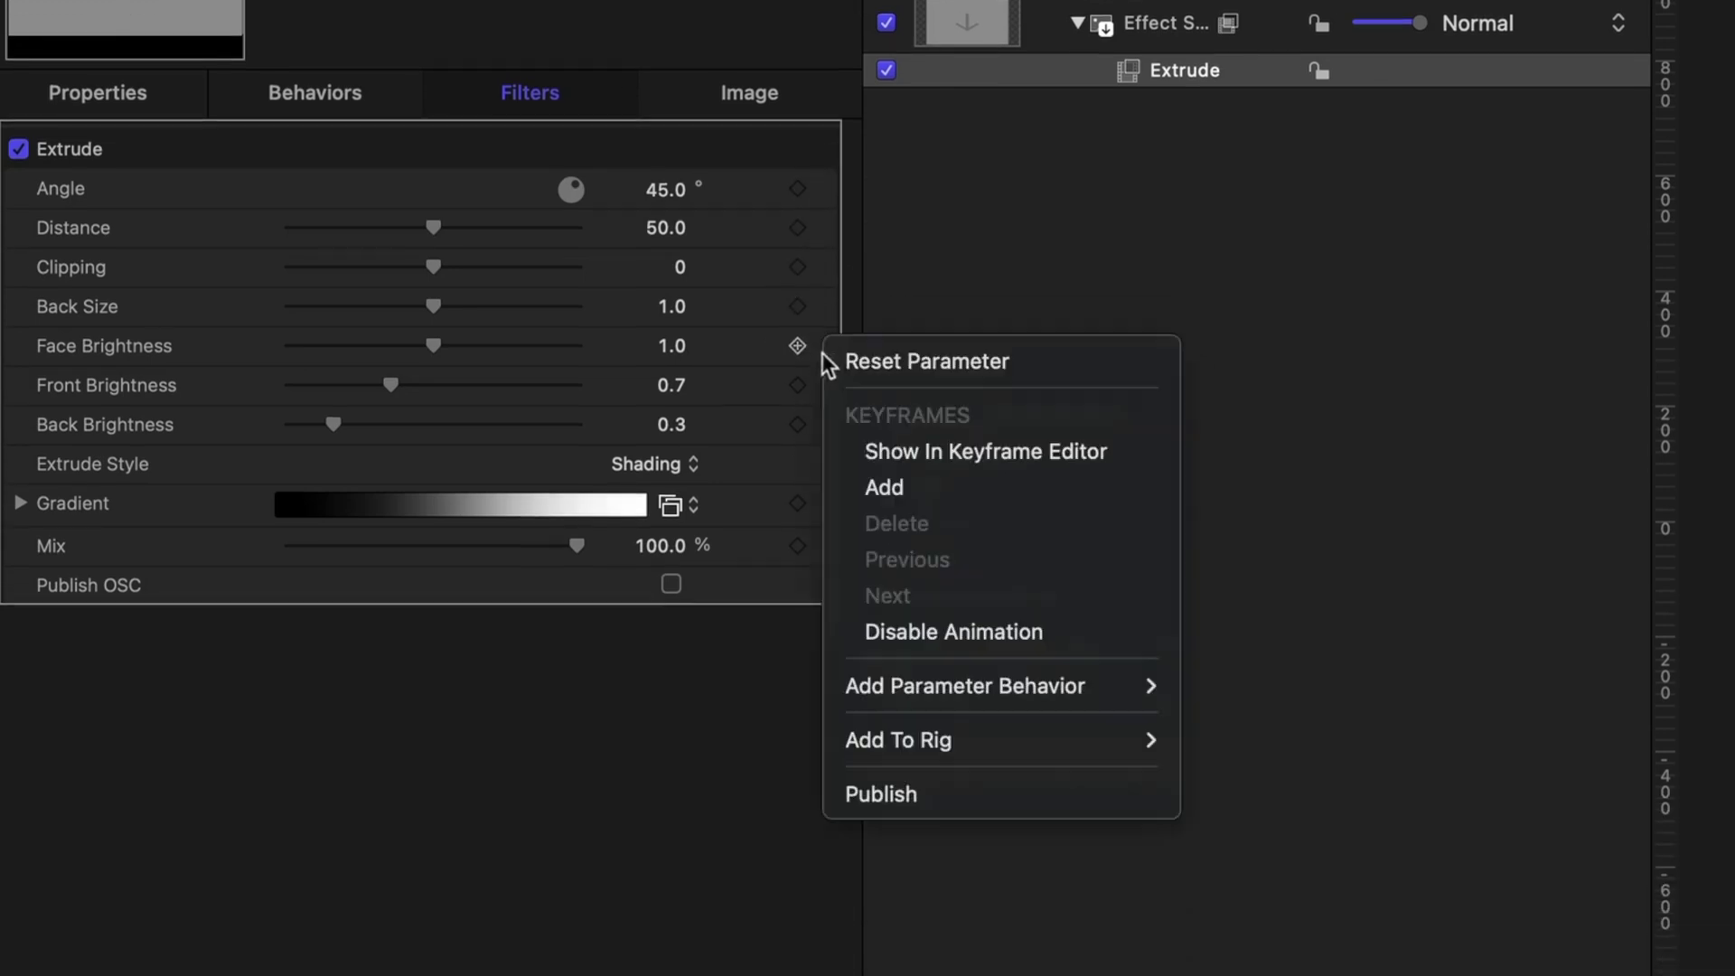
pyautogui.click(881, 794)
pyautogui.rightClick(823, 391)
pyautogui.click(876, 839)
# - Publish Back Brightness, Extrude Style, Mix and the extrude on-screen control
pyautogui.rightClick(824, 433)
pyautogui.click(877, 879)
pyautogui.rightClick(825, 470)
pyautogui.click(882, 913)
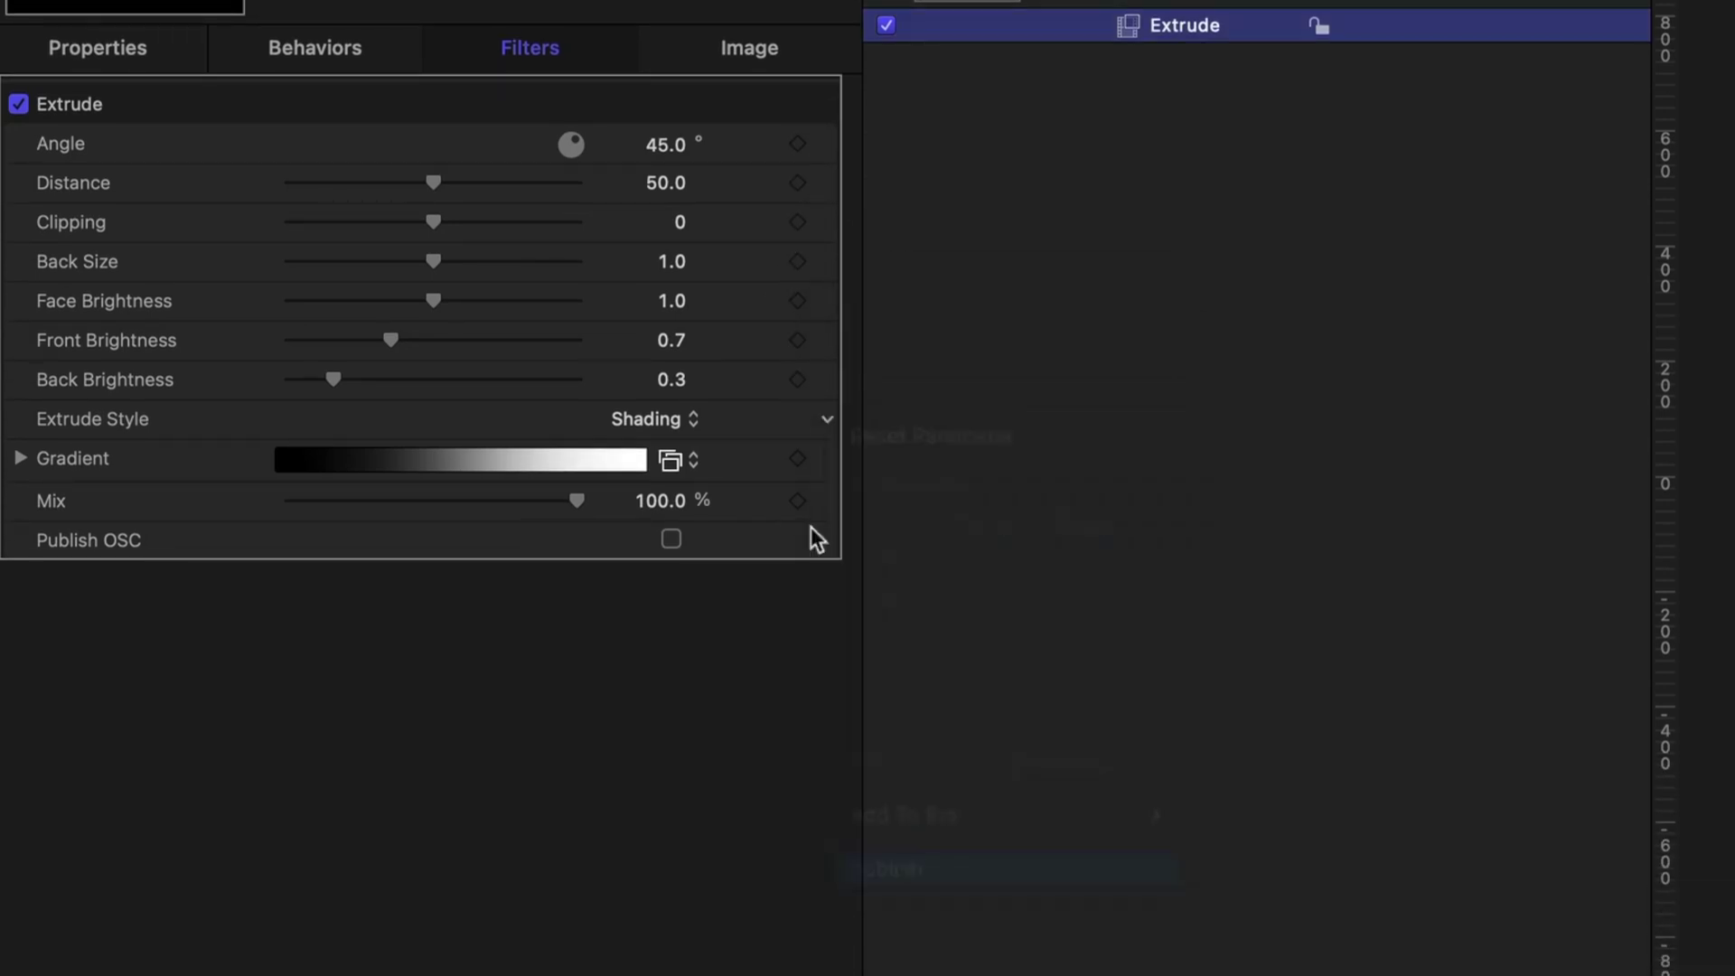
pyautogui.rightClick(825, 499)
pyautogui.click(887, 948)
pyautogui.click(828, 421)
pyautogui.click(828, 419)
# - Set Extrude Style to Gradient and publish its black start and white end colours
pyautogui.click(666, 418)
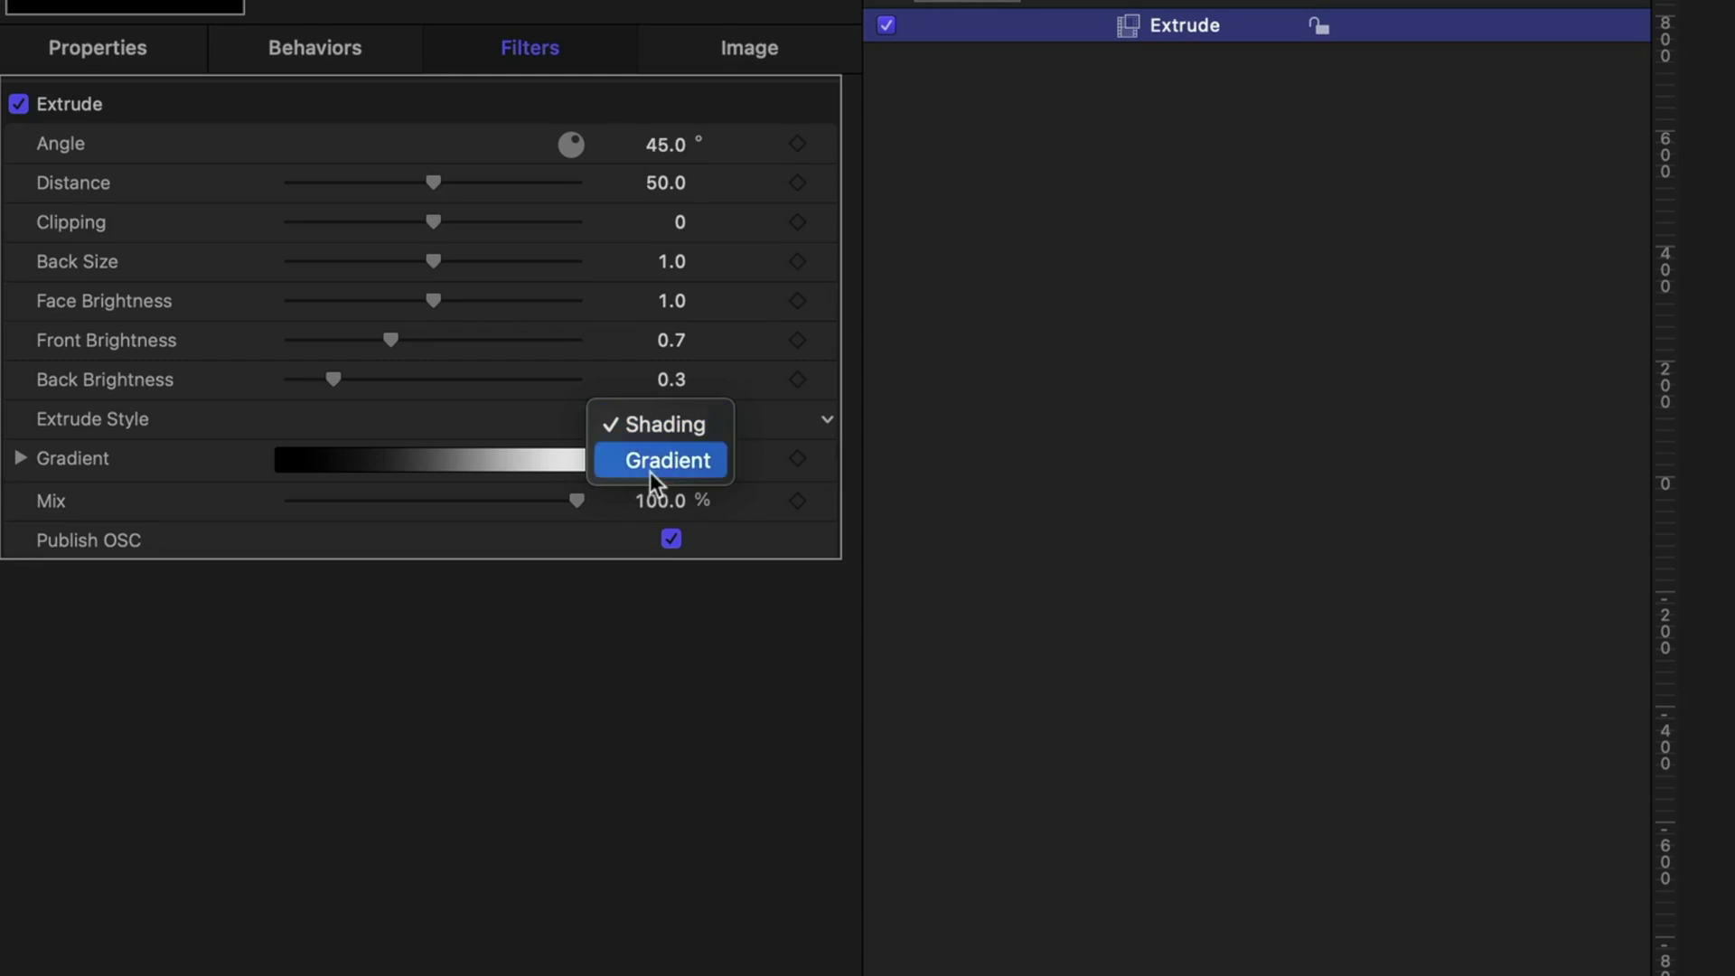
pyautogui.click(649, 471)
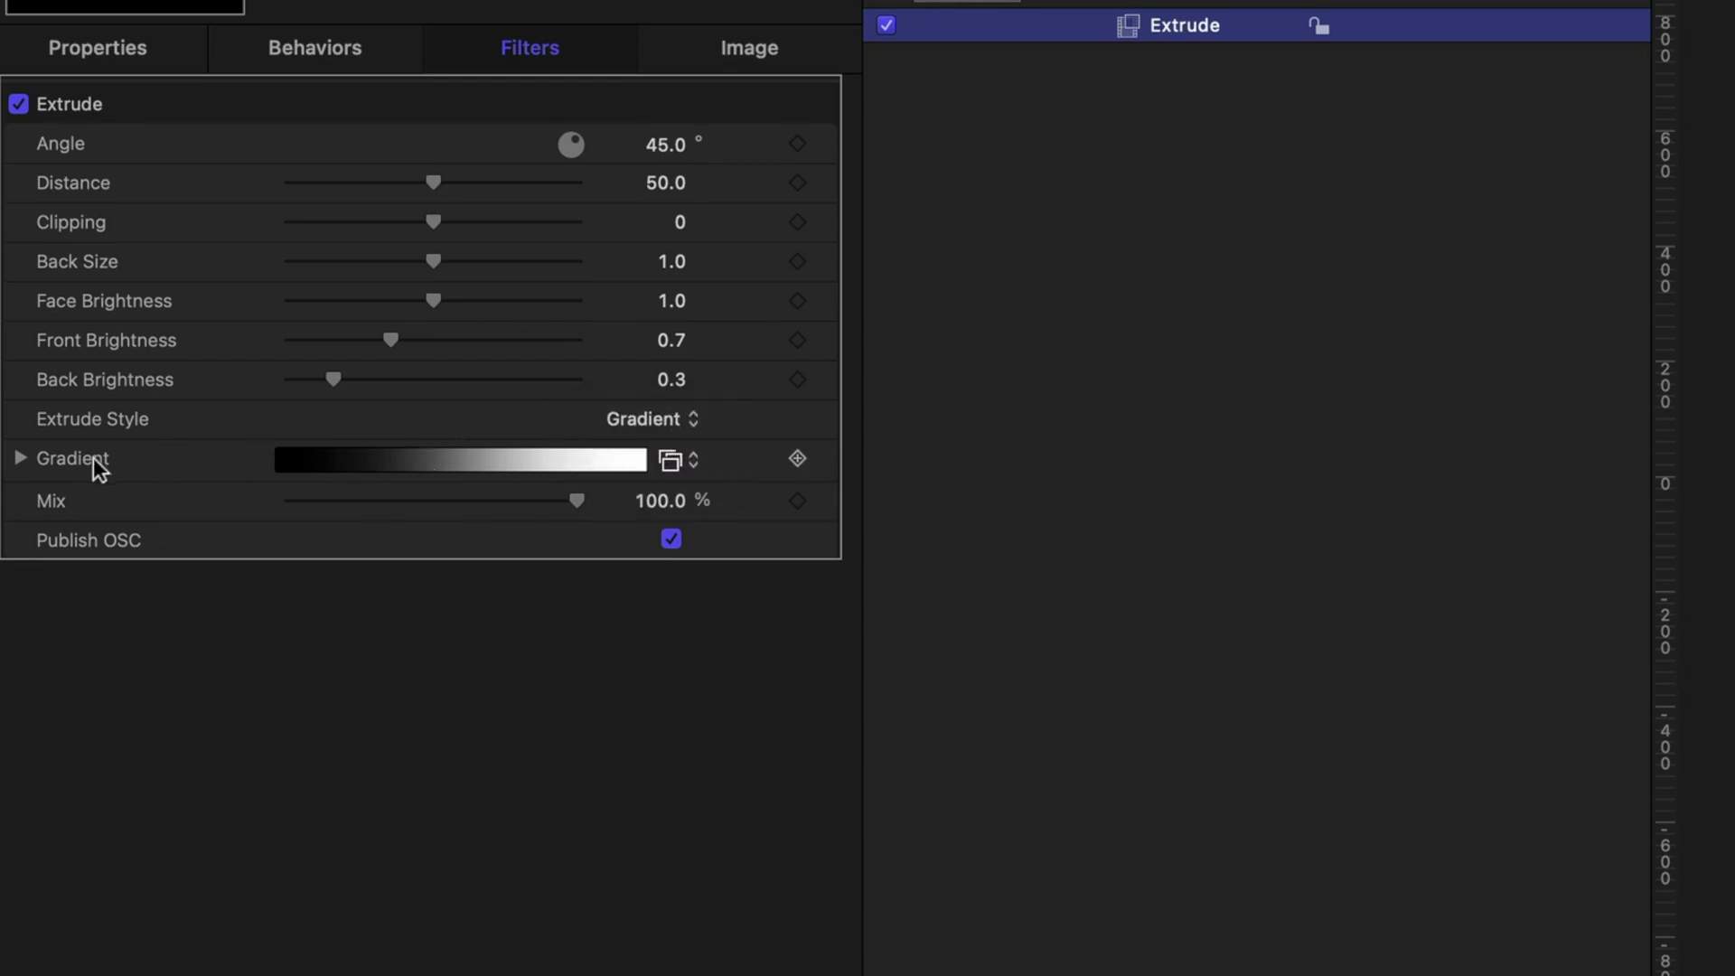
pyautogui.click(18, 458)
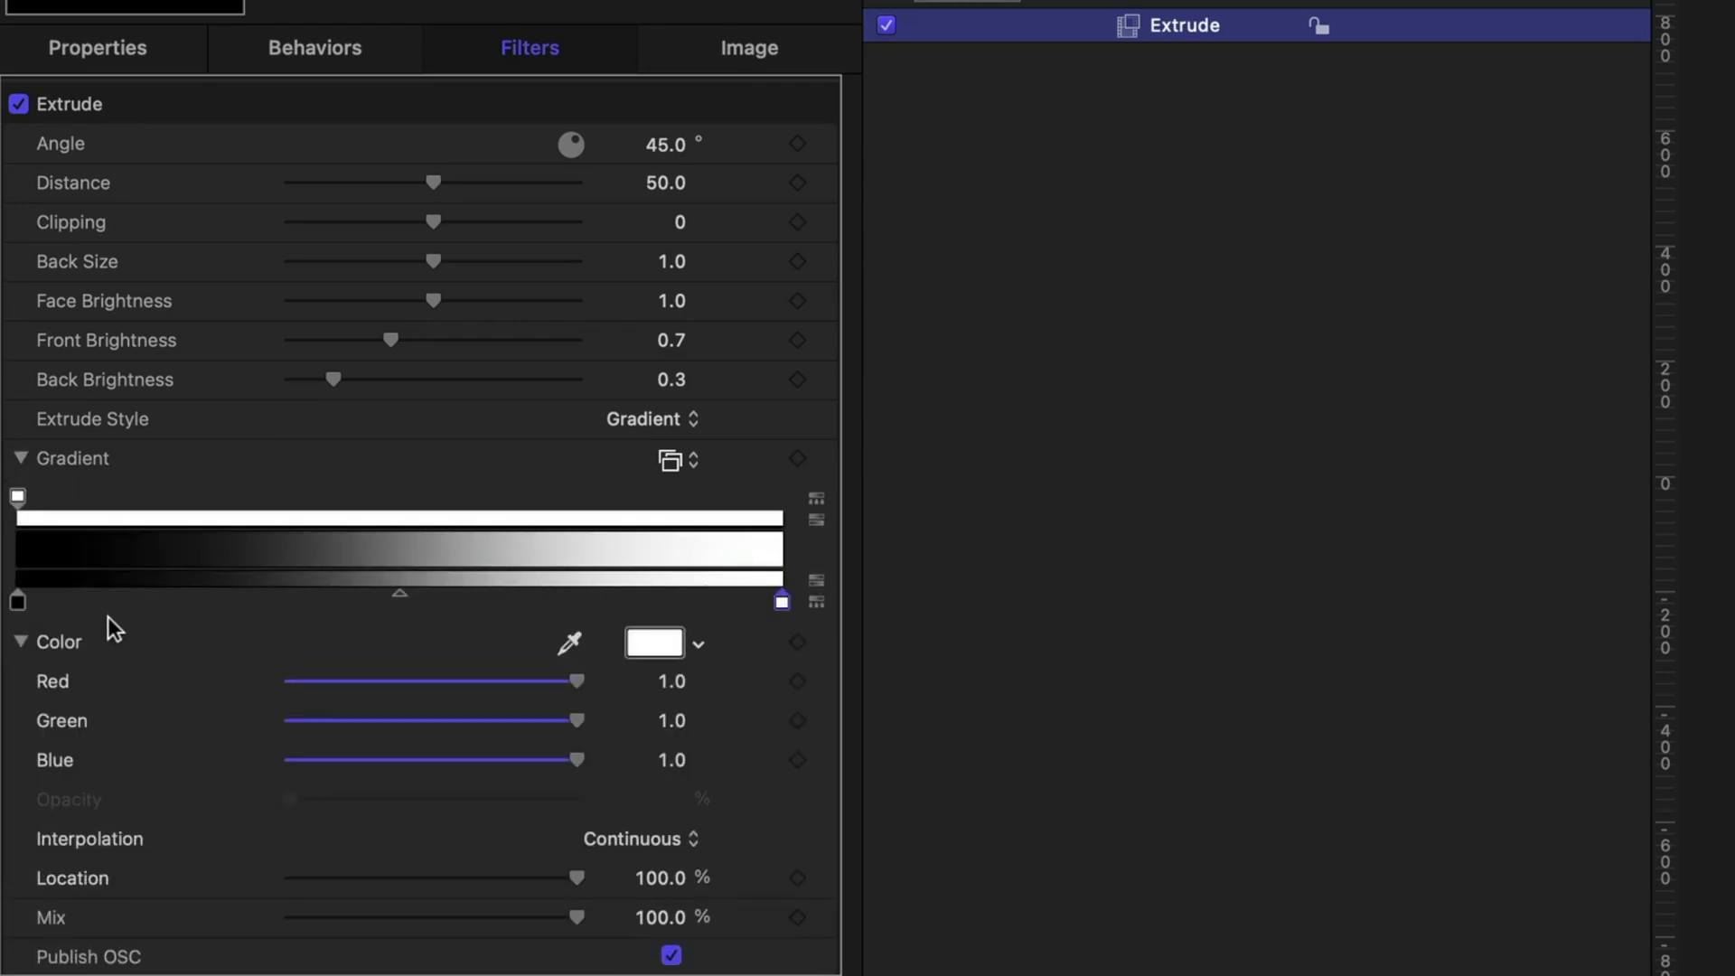
pyautogui.click(18, 602)
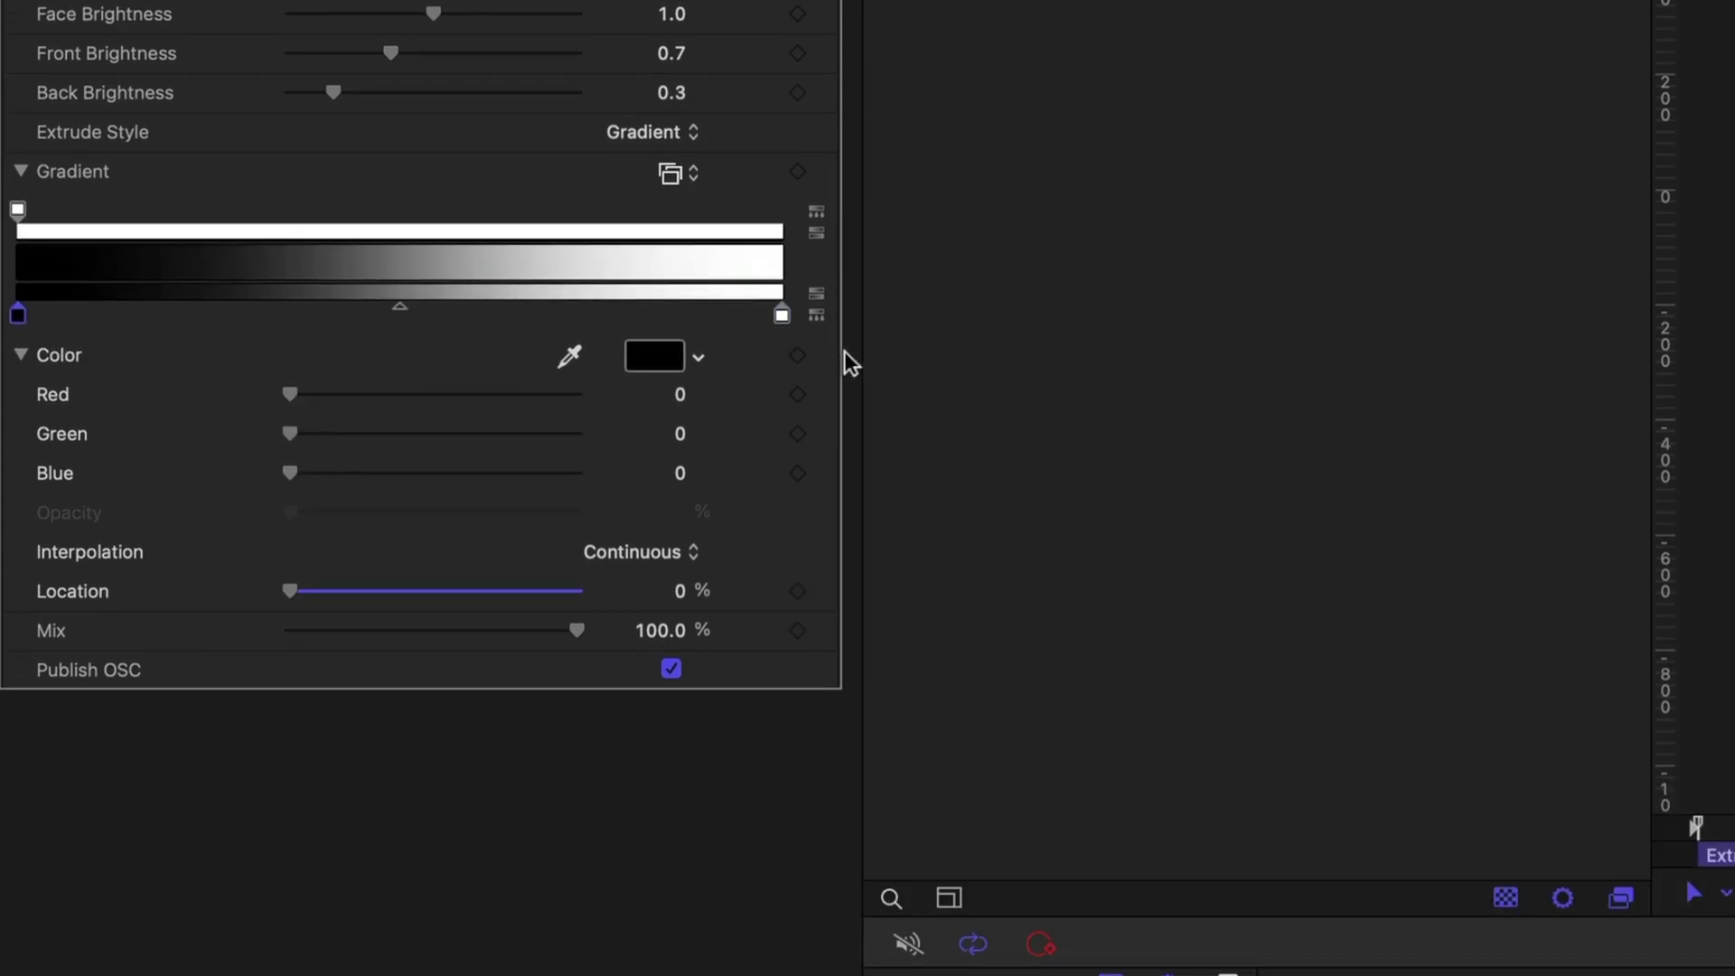
pyautogui.click(829, 358)
pyautogui.click(899, 809)
pyautogui.click(782, 314)
pyautogui.click(829, 358)
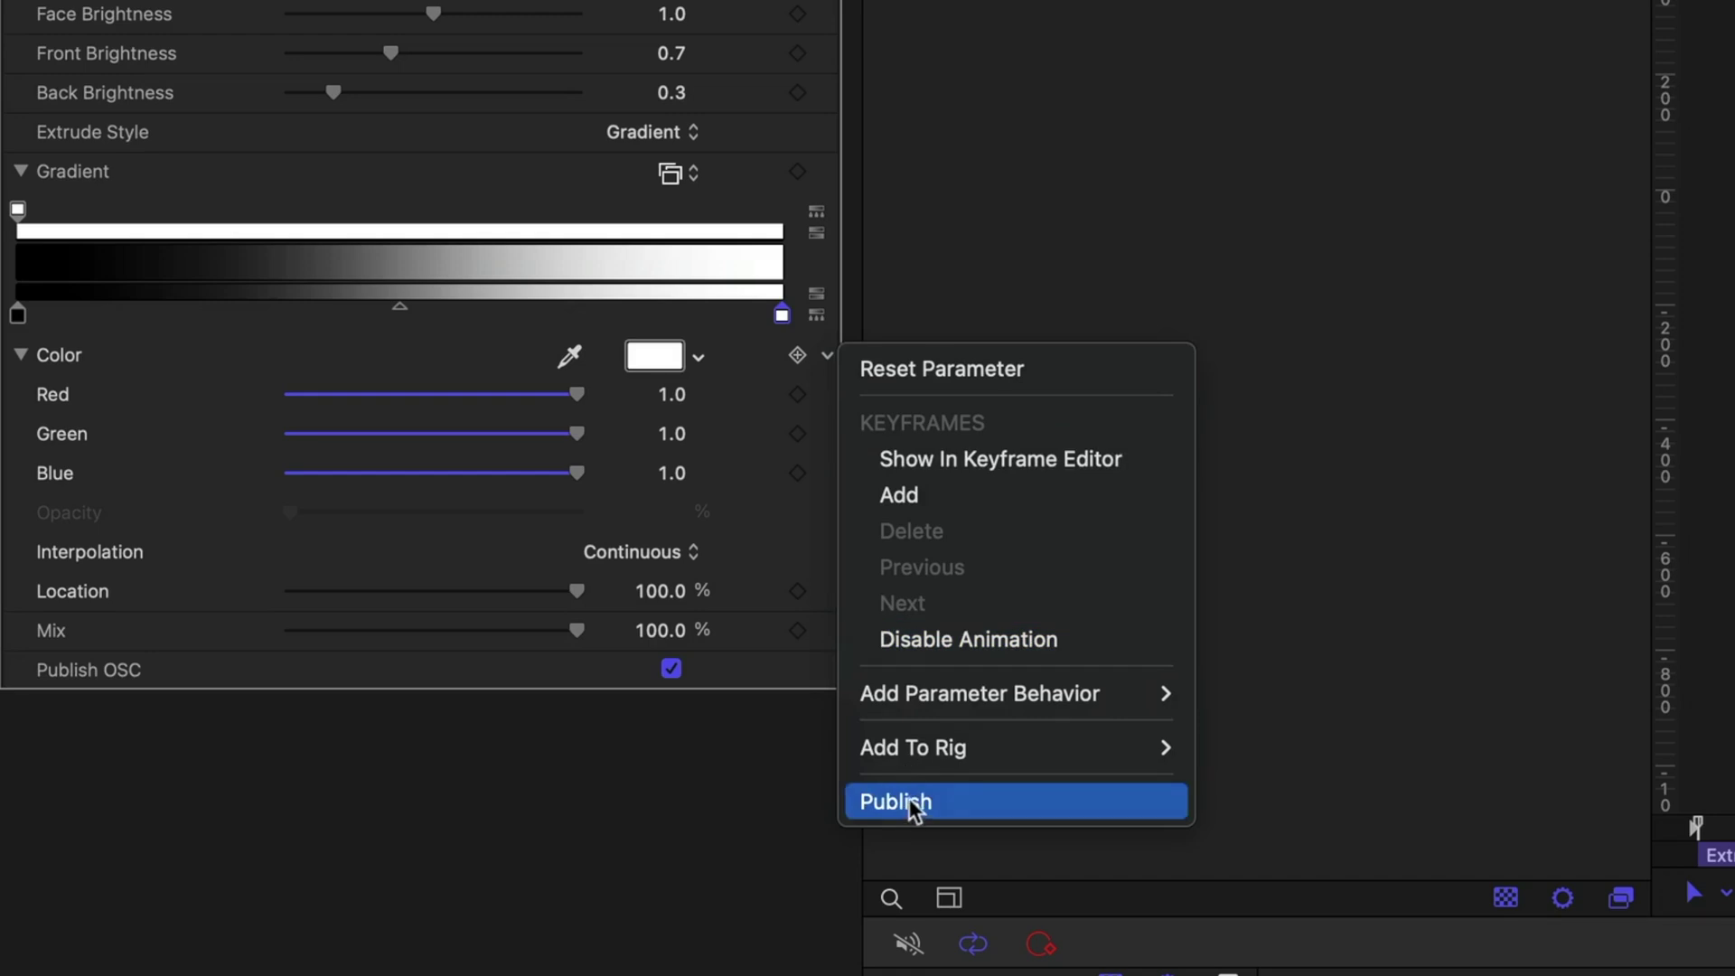
pyautogui.click(904, 802)
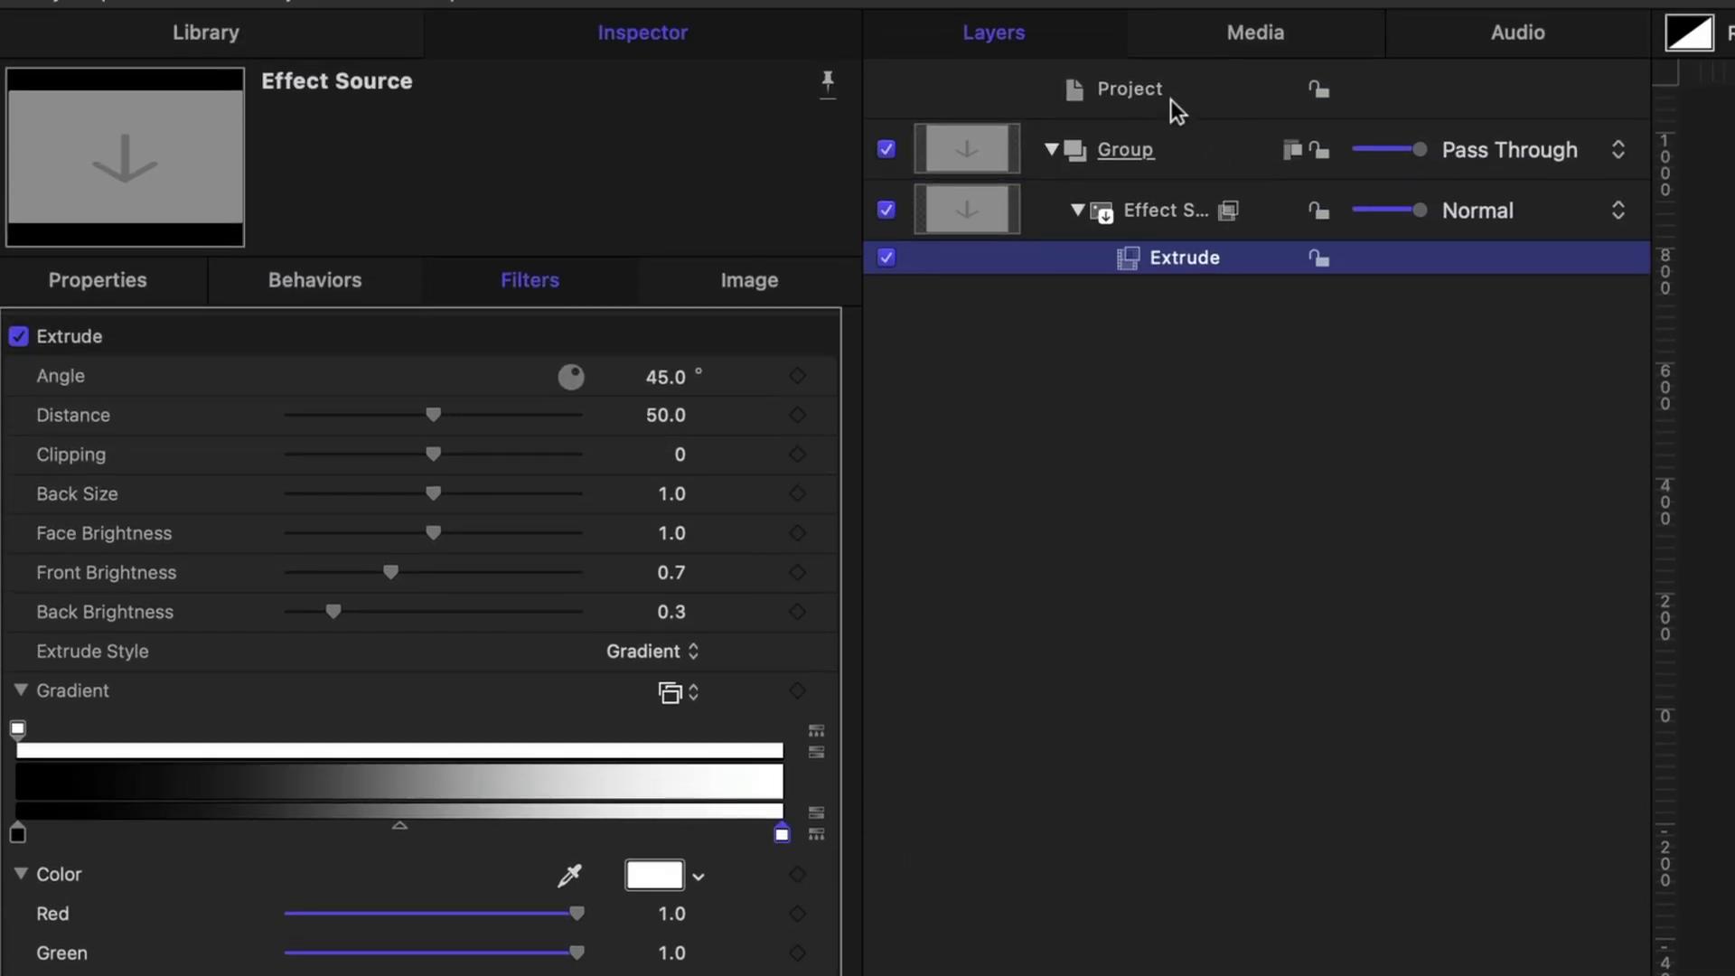
# - Review the project's published parameters and keep Shading as the extrude style
pyautogui.click(1173, 88)
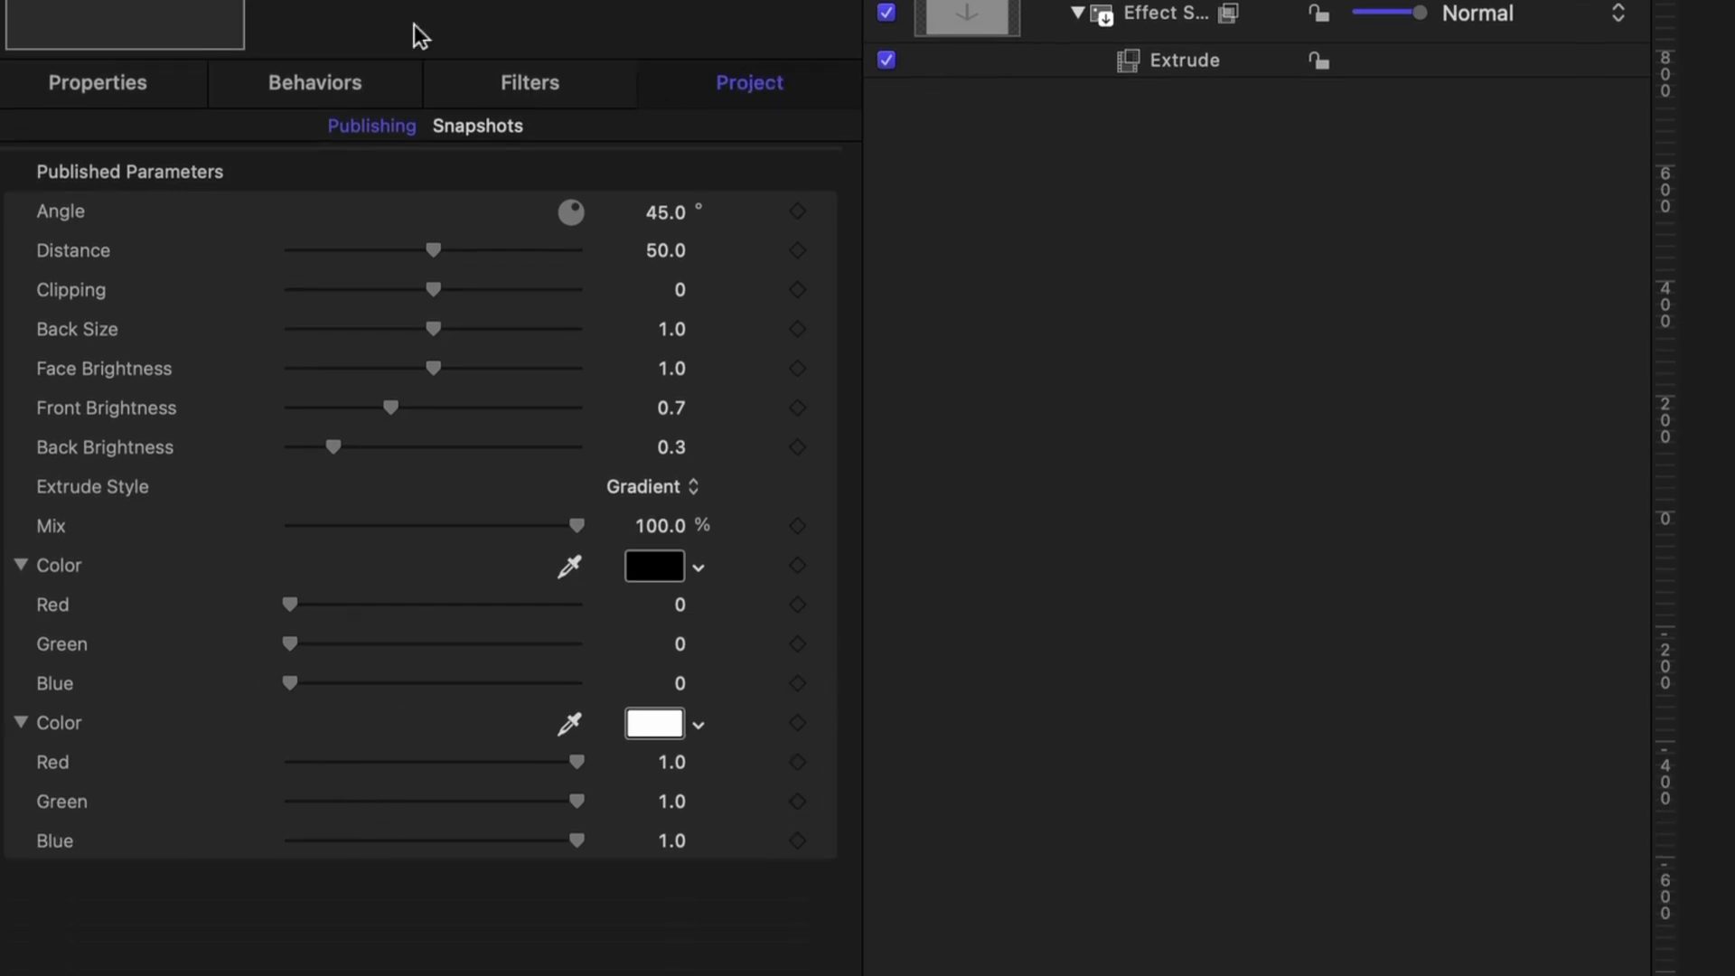
pyautogui.click(21, 568)
pyautogui.click(21, 607)
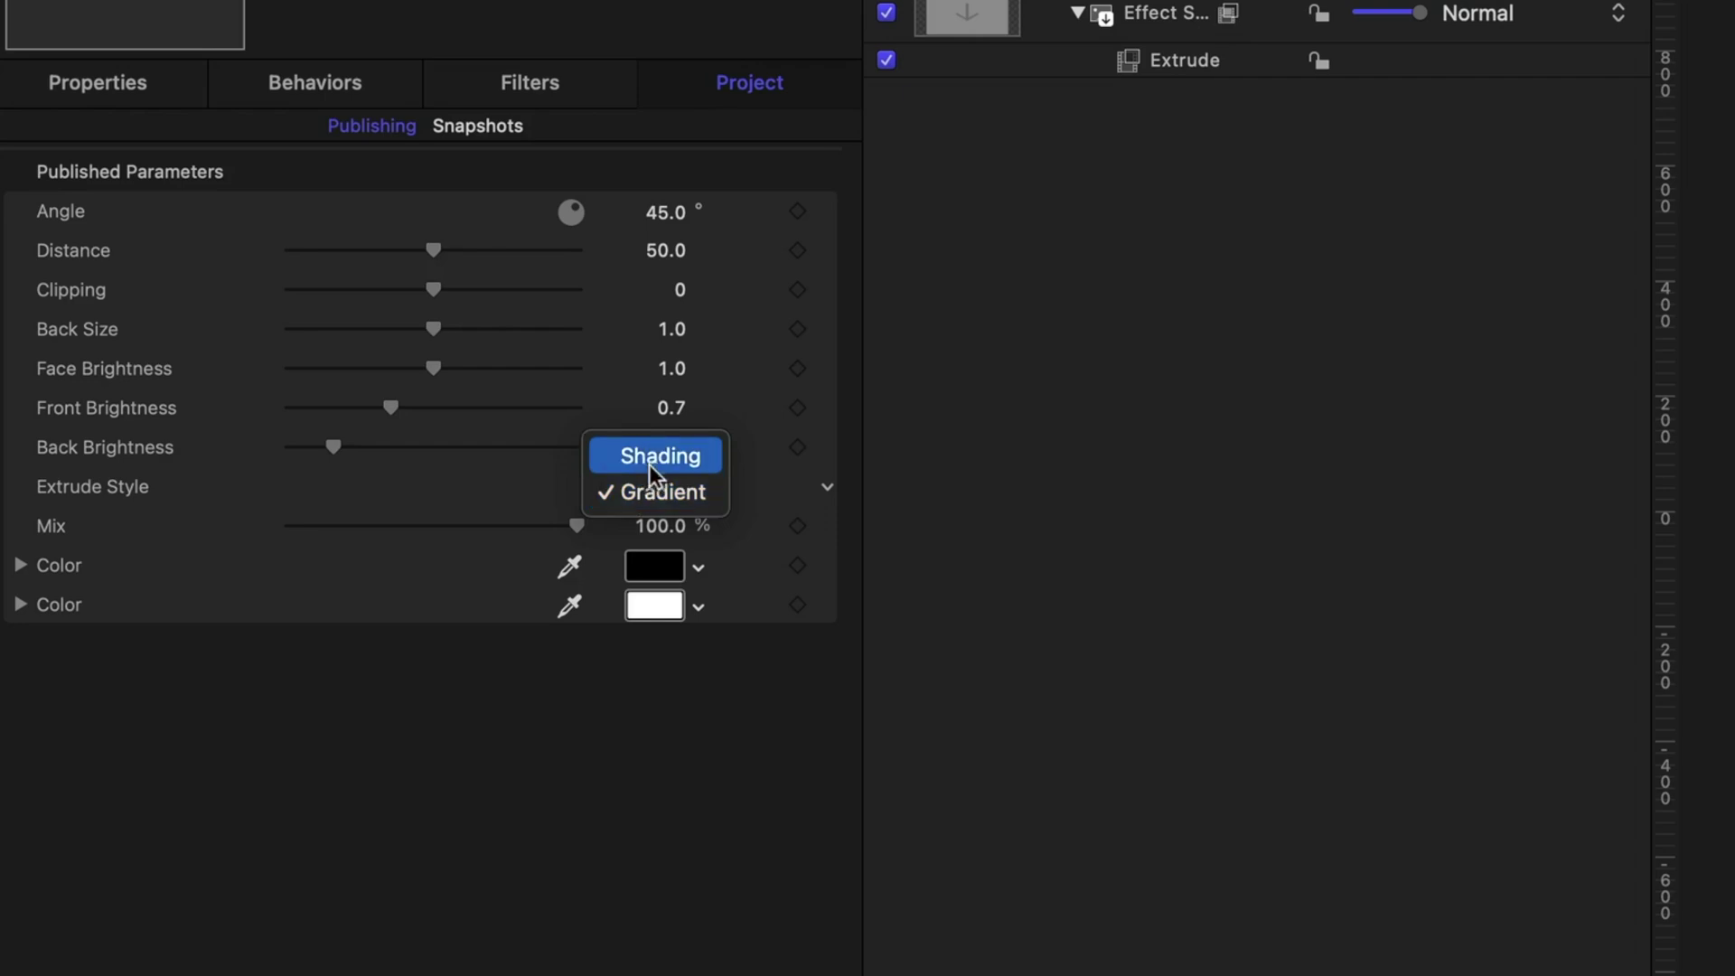
pyautogui.press('Escape')
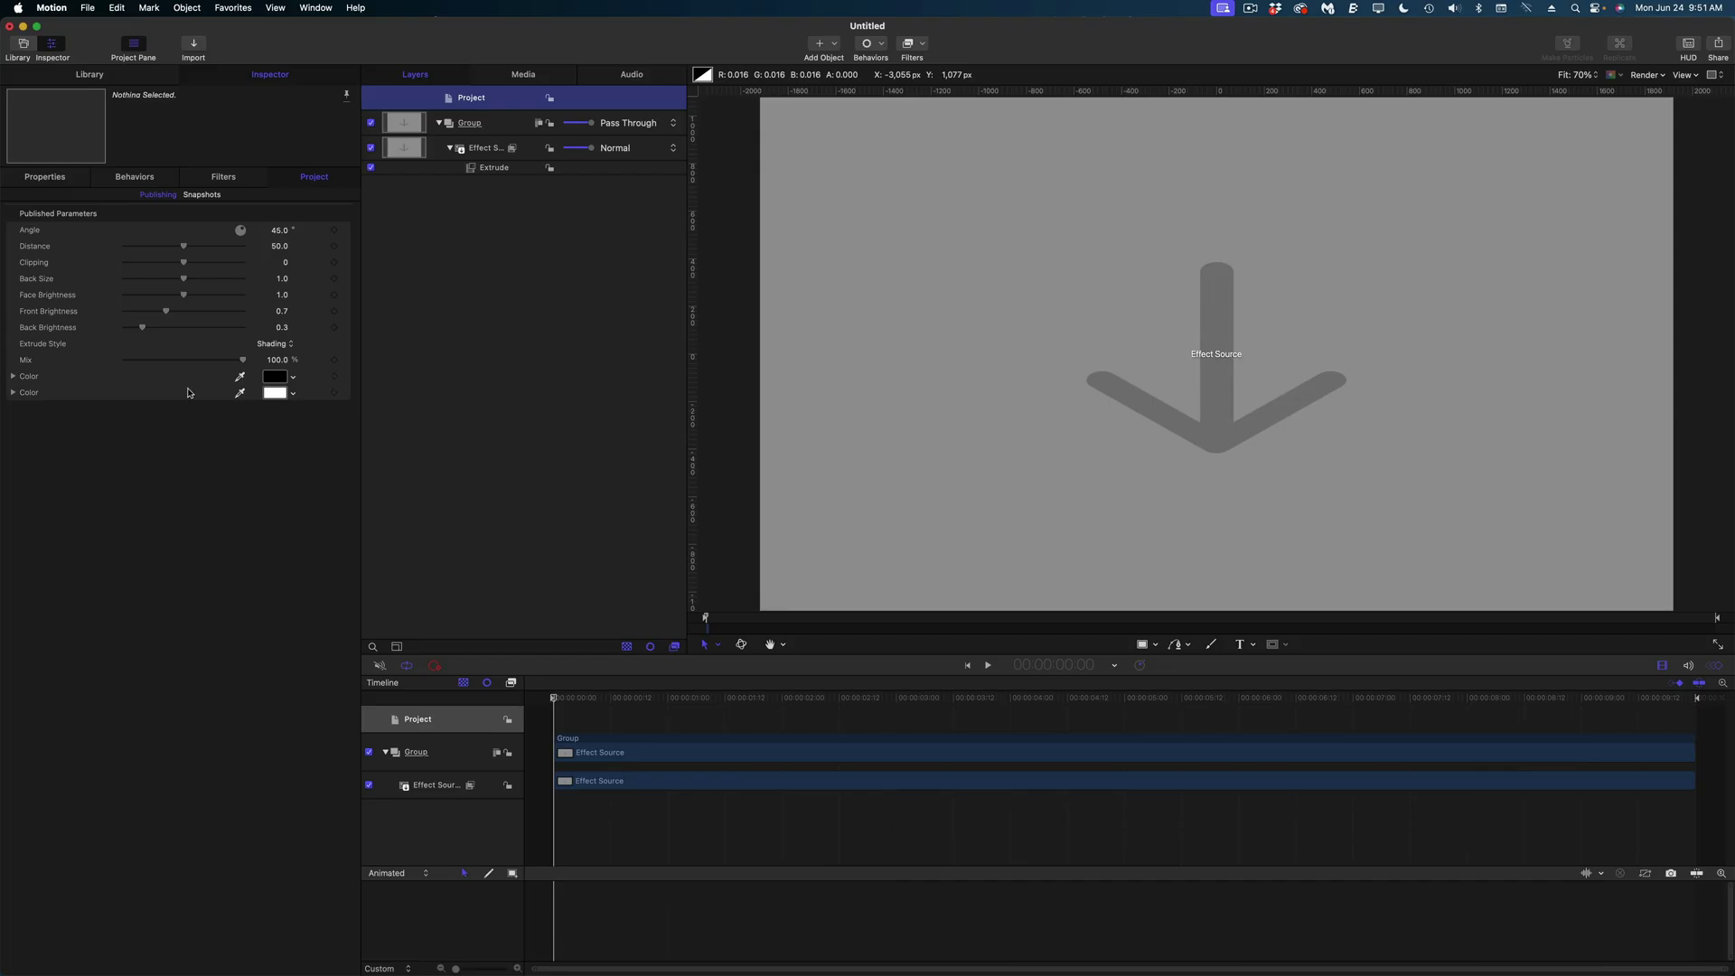
# - Publish the template as EXTRUDE in the JENN'S EFFECTS category
pyautogui.click(87, 7)
pyautogui.click(136, 124)
pyautogui.write('EXTRUDE')
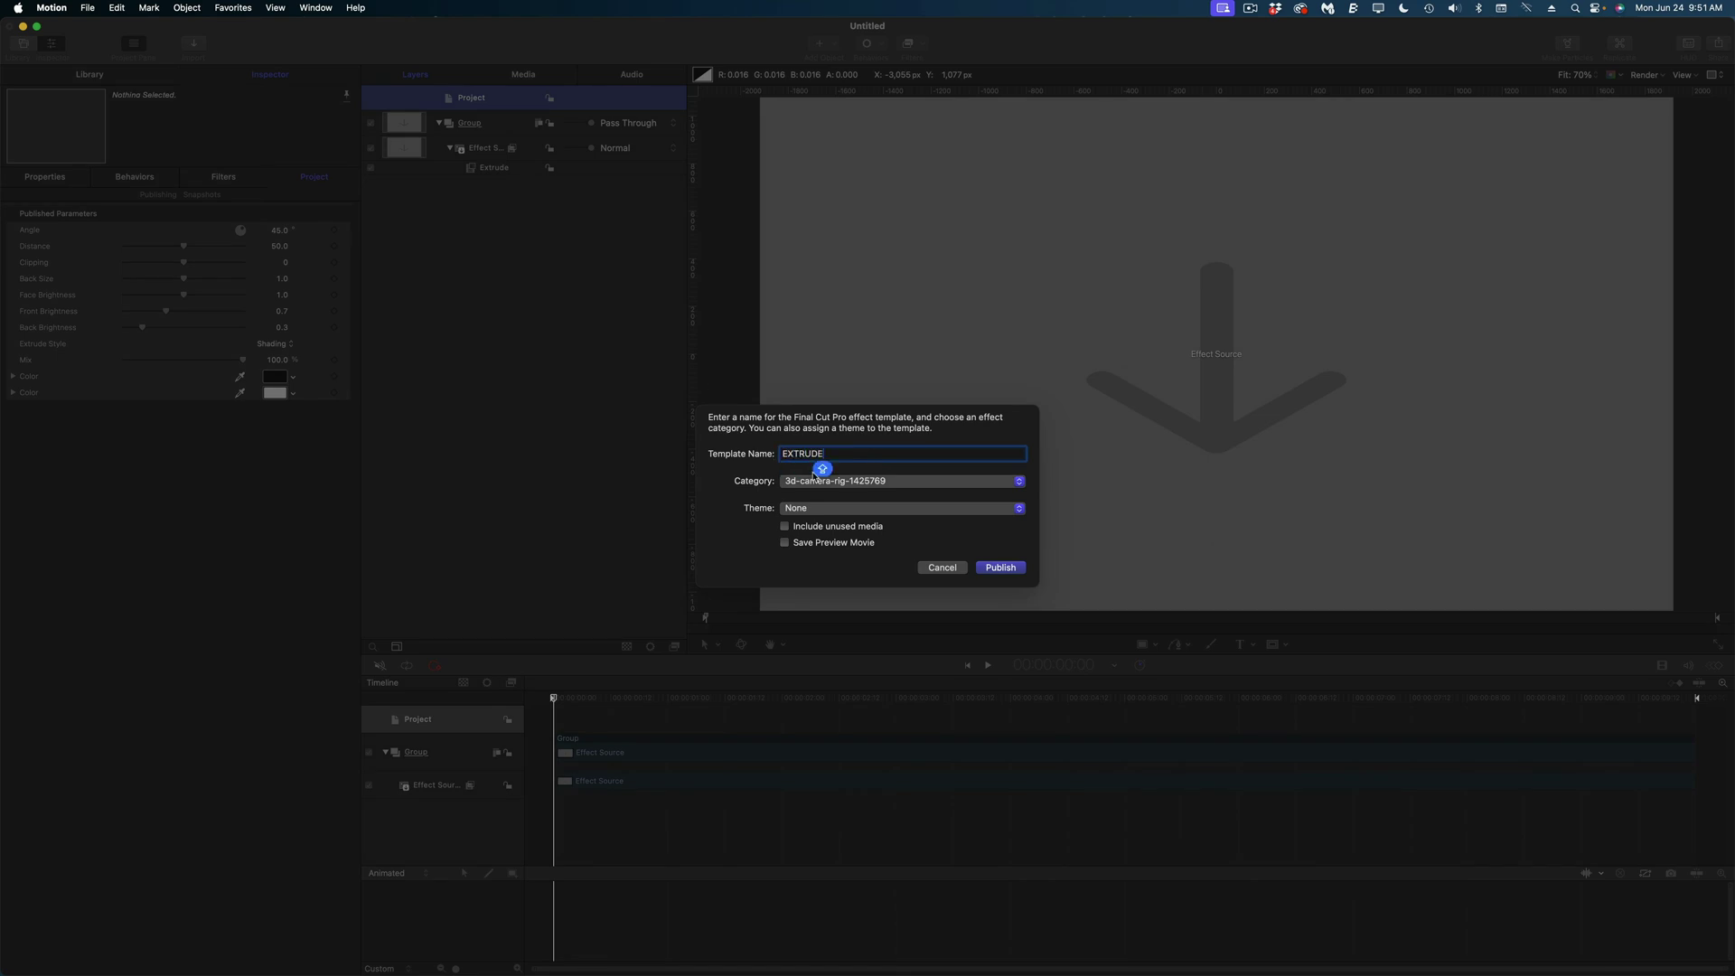
pyautogui.click(816, 477)
pyautogui.click(892, 720)
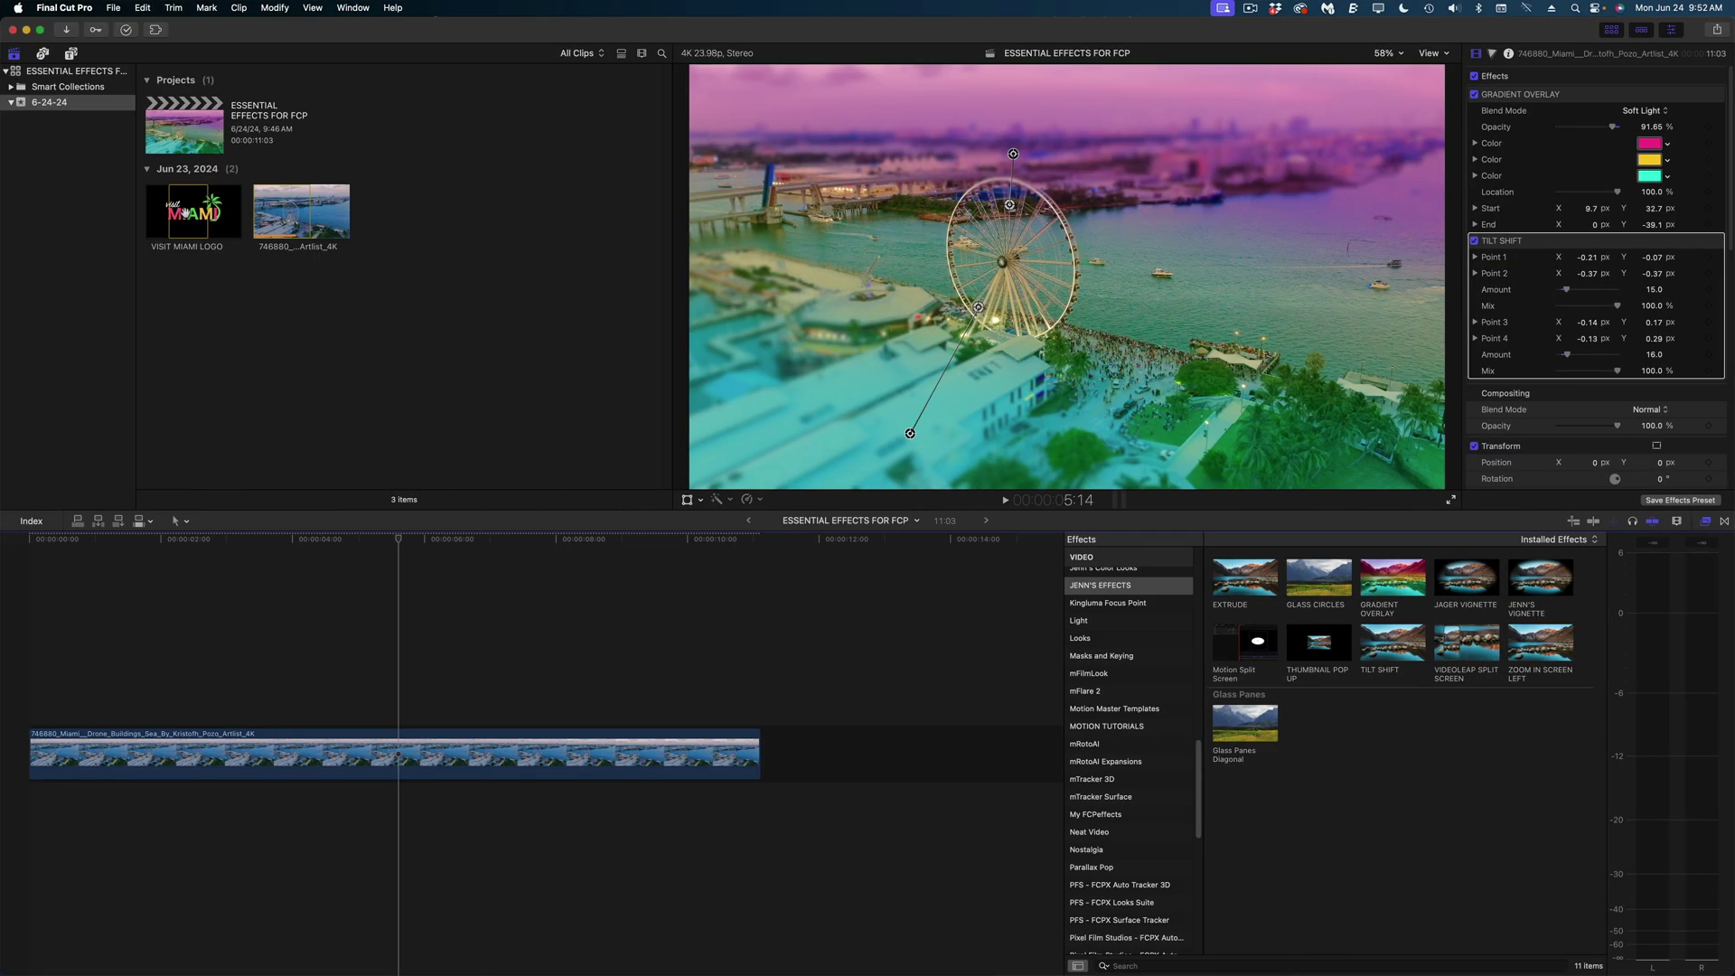
# - Stack the VISIT MIAMI LOGO over the drone clip, extend it, and apply EXTRUDE at 291.7°
pyautogui.moveTo(188, 212); pyautogui.dragTo(99, 696)
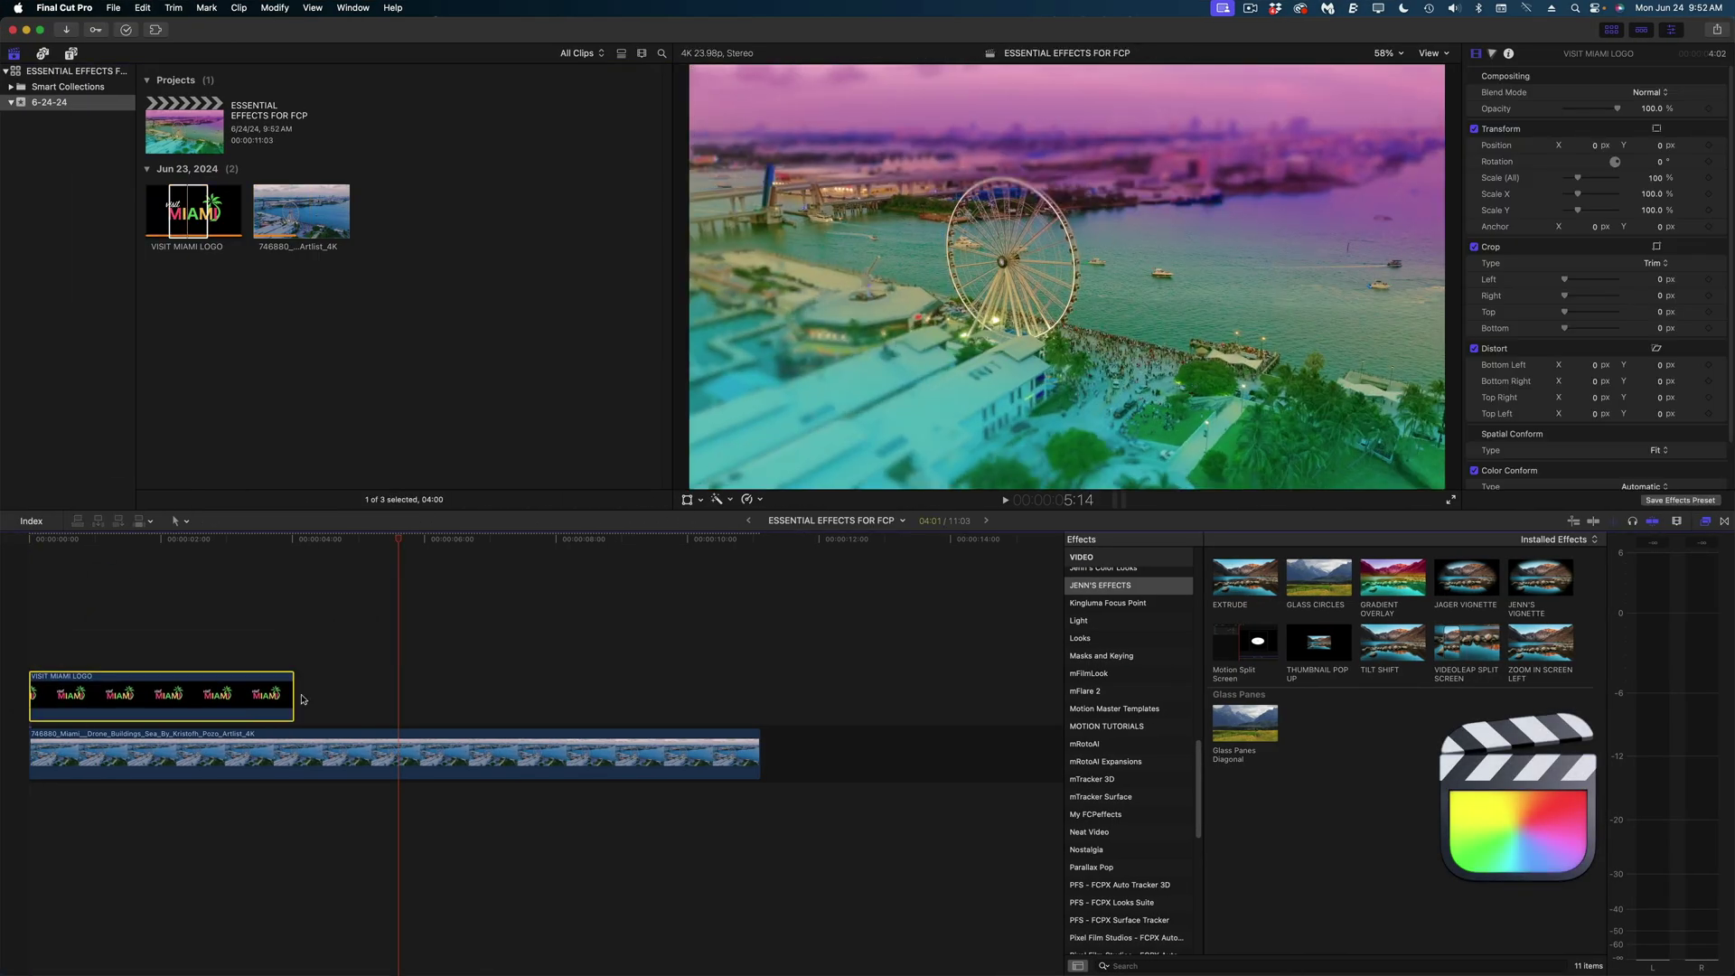
pyautogui.moveTo(377, 708); pyautogui.dragTo(759, 708)
pyautogui.click(618, 677)
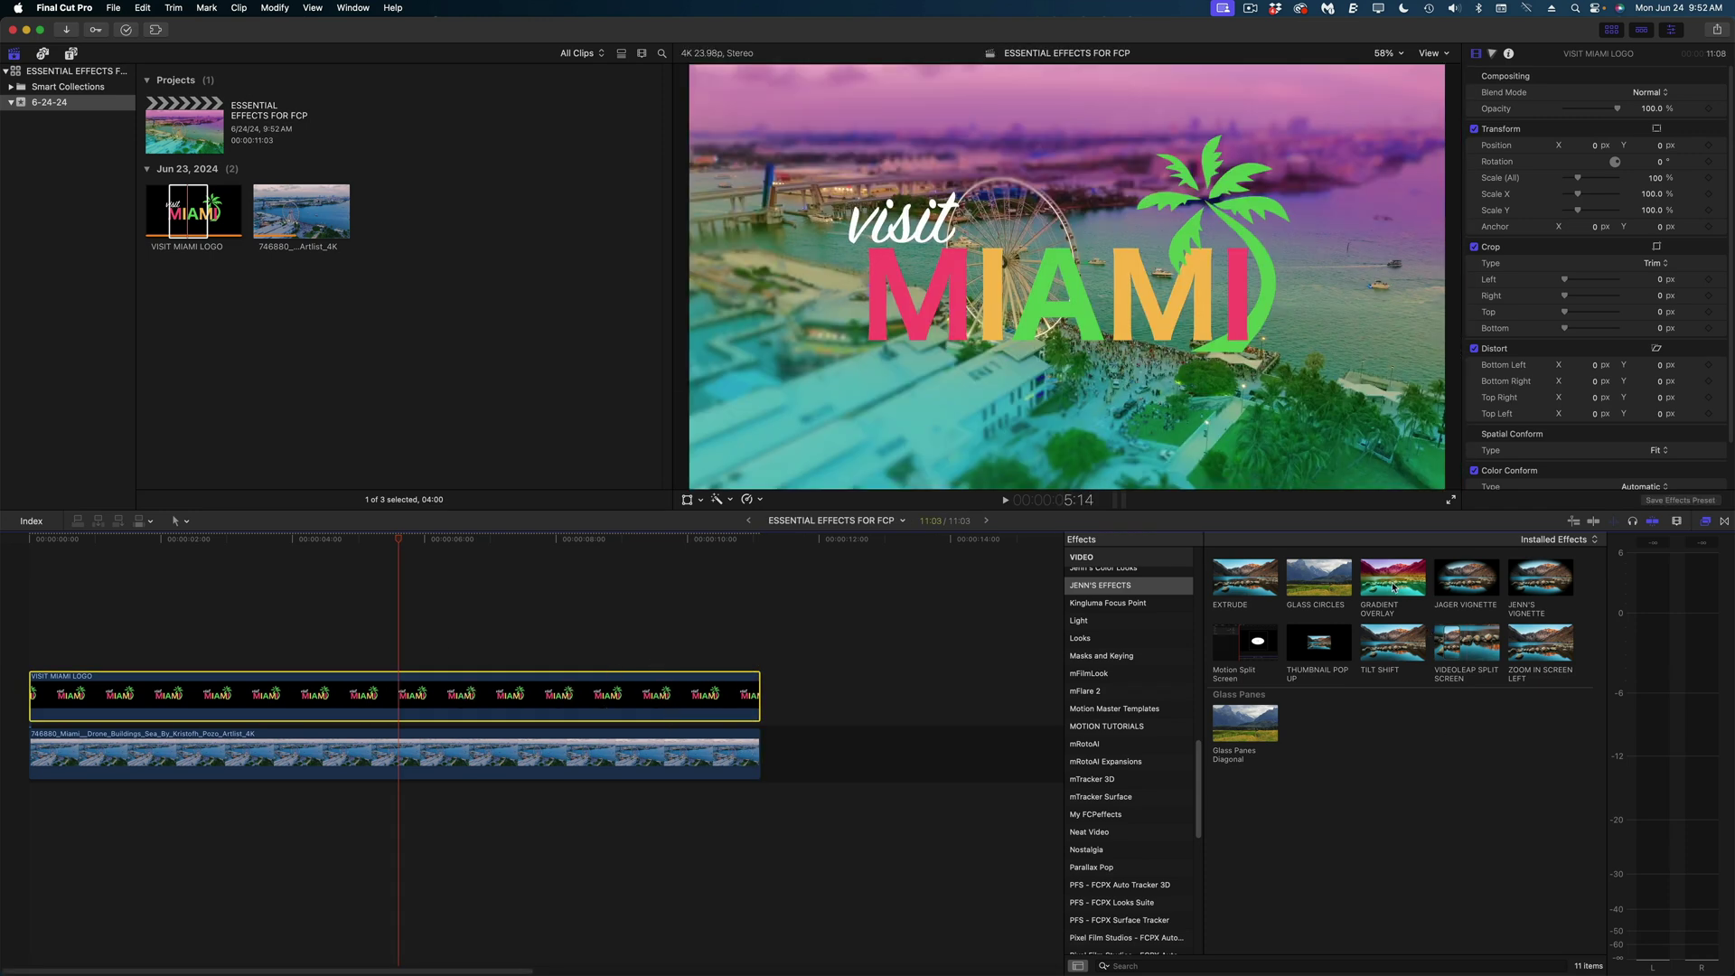
pyautogui.moveTo(1251, 583); pyautogui.dragTo(509, 709)
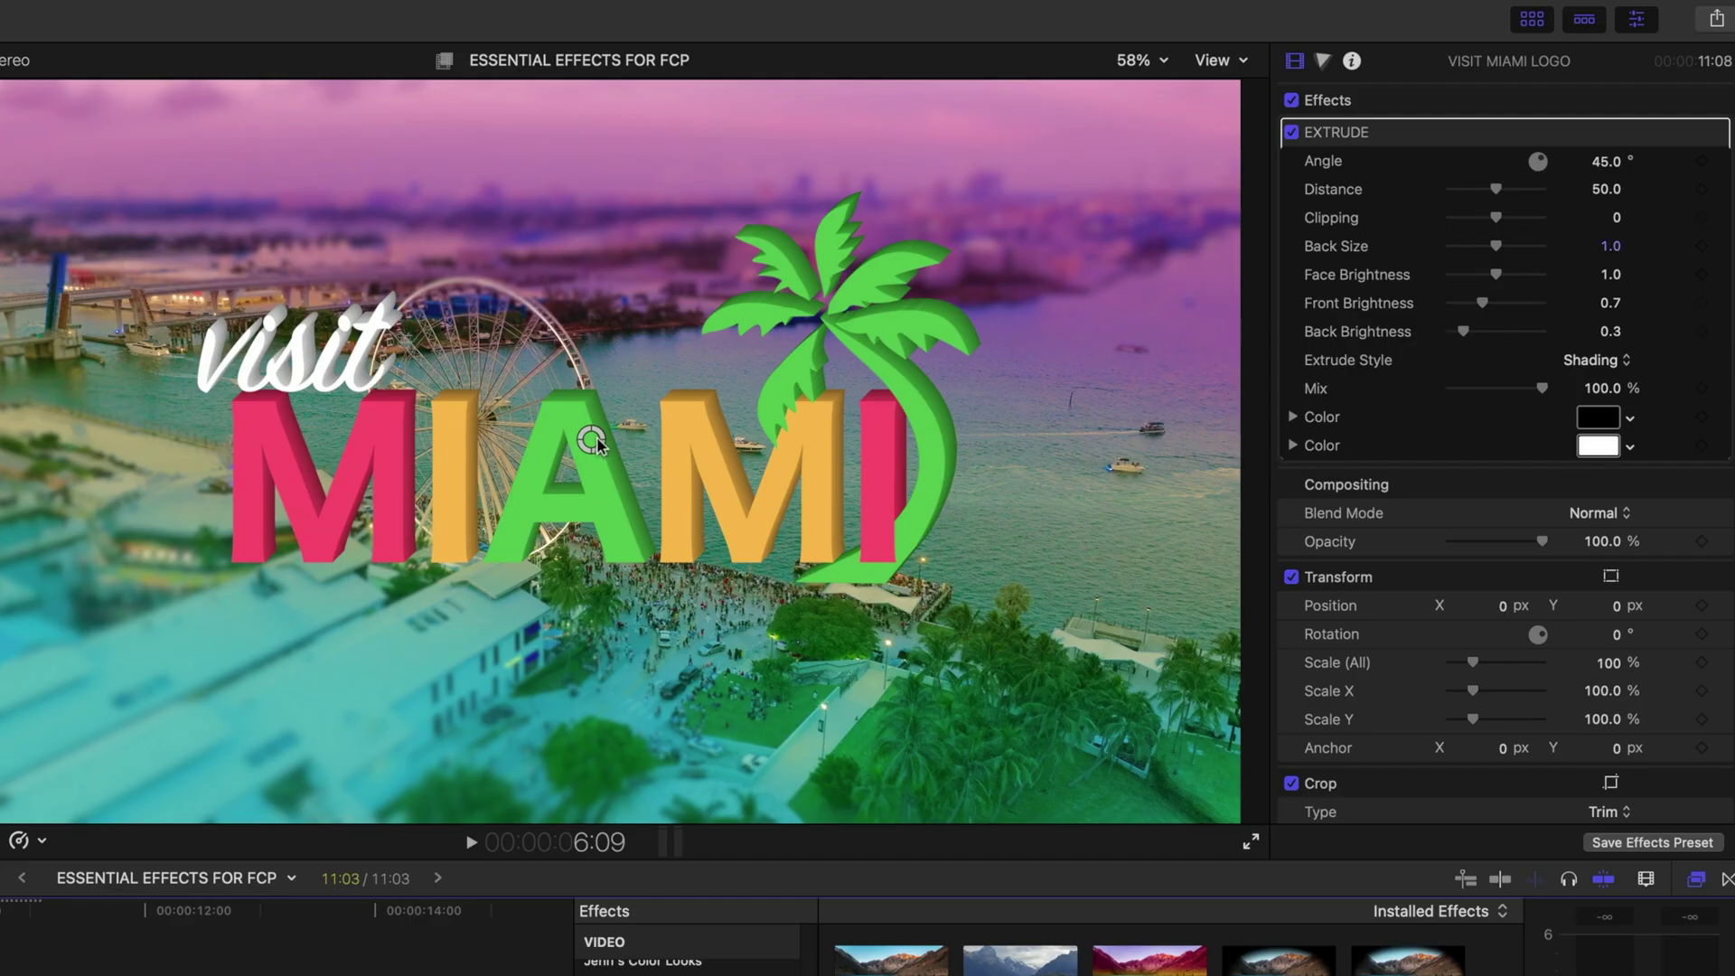
pyautogui.moveTo(592, 441); pyautogui.dragTo(583, 465)
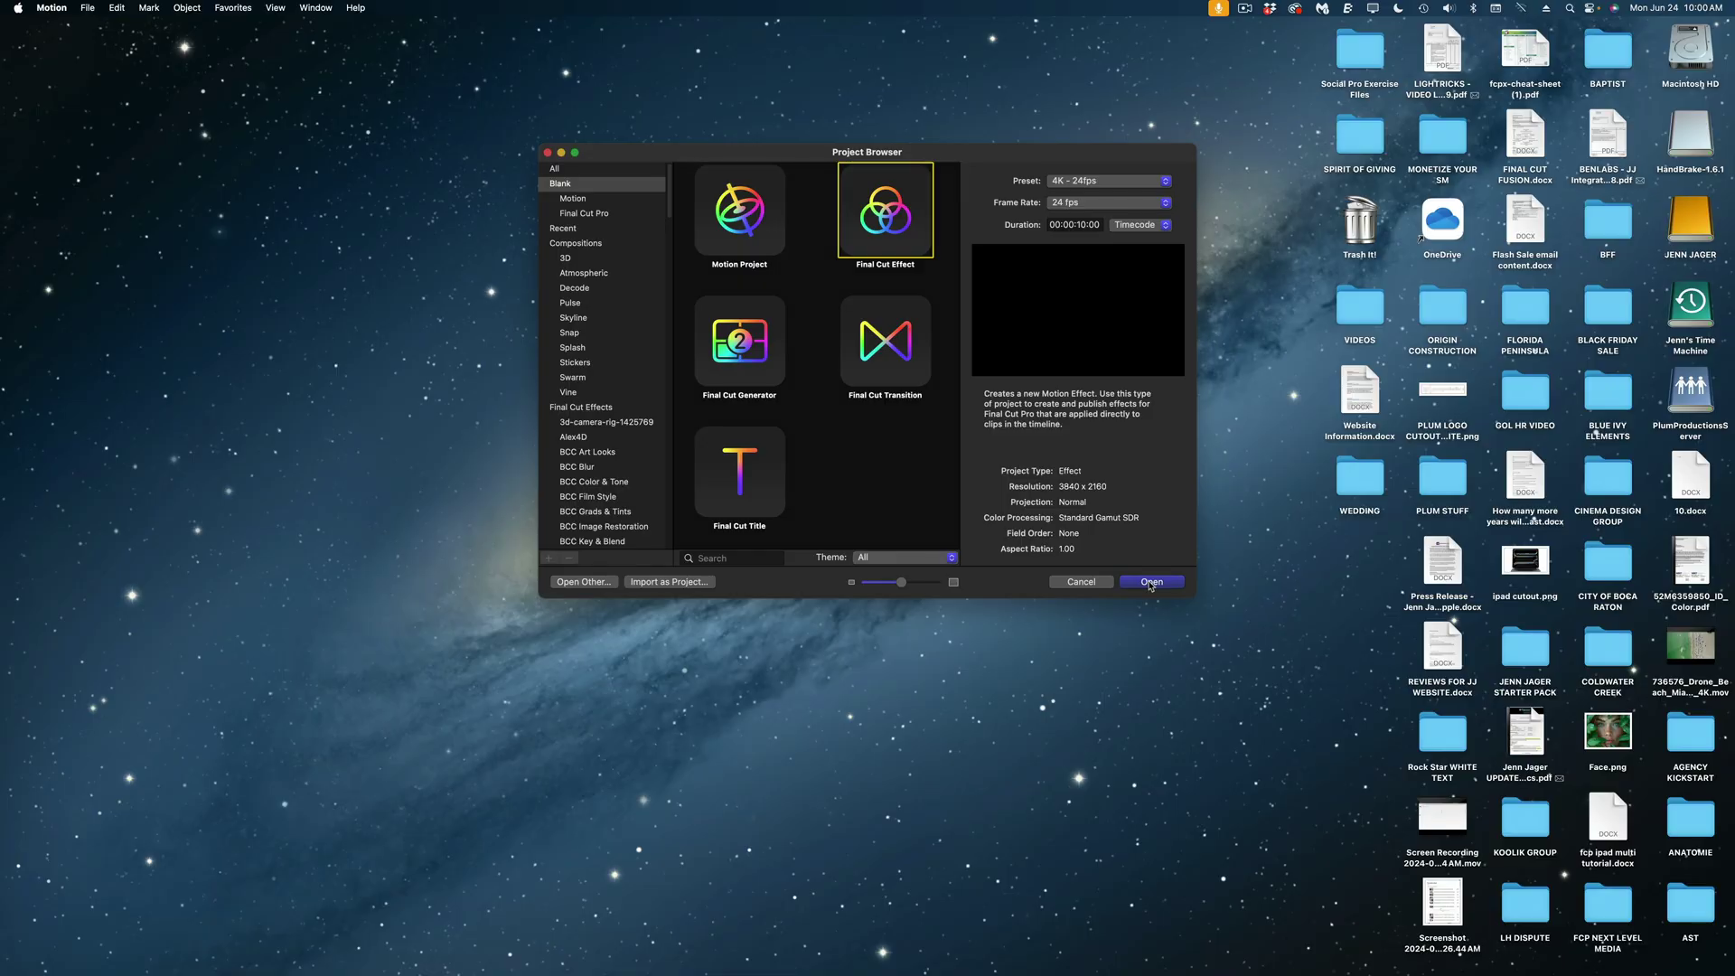
# - In a new Final Cut Effect project, add a Stroke filter to the Effect Source
pyautogui.click(1151, 583)
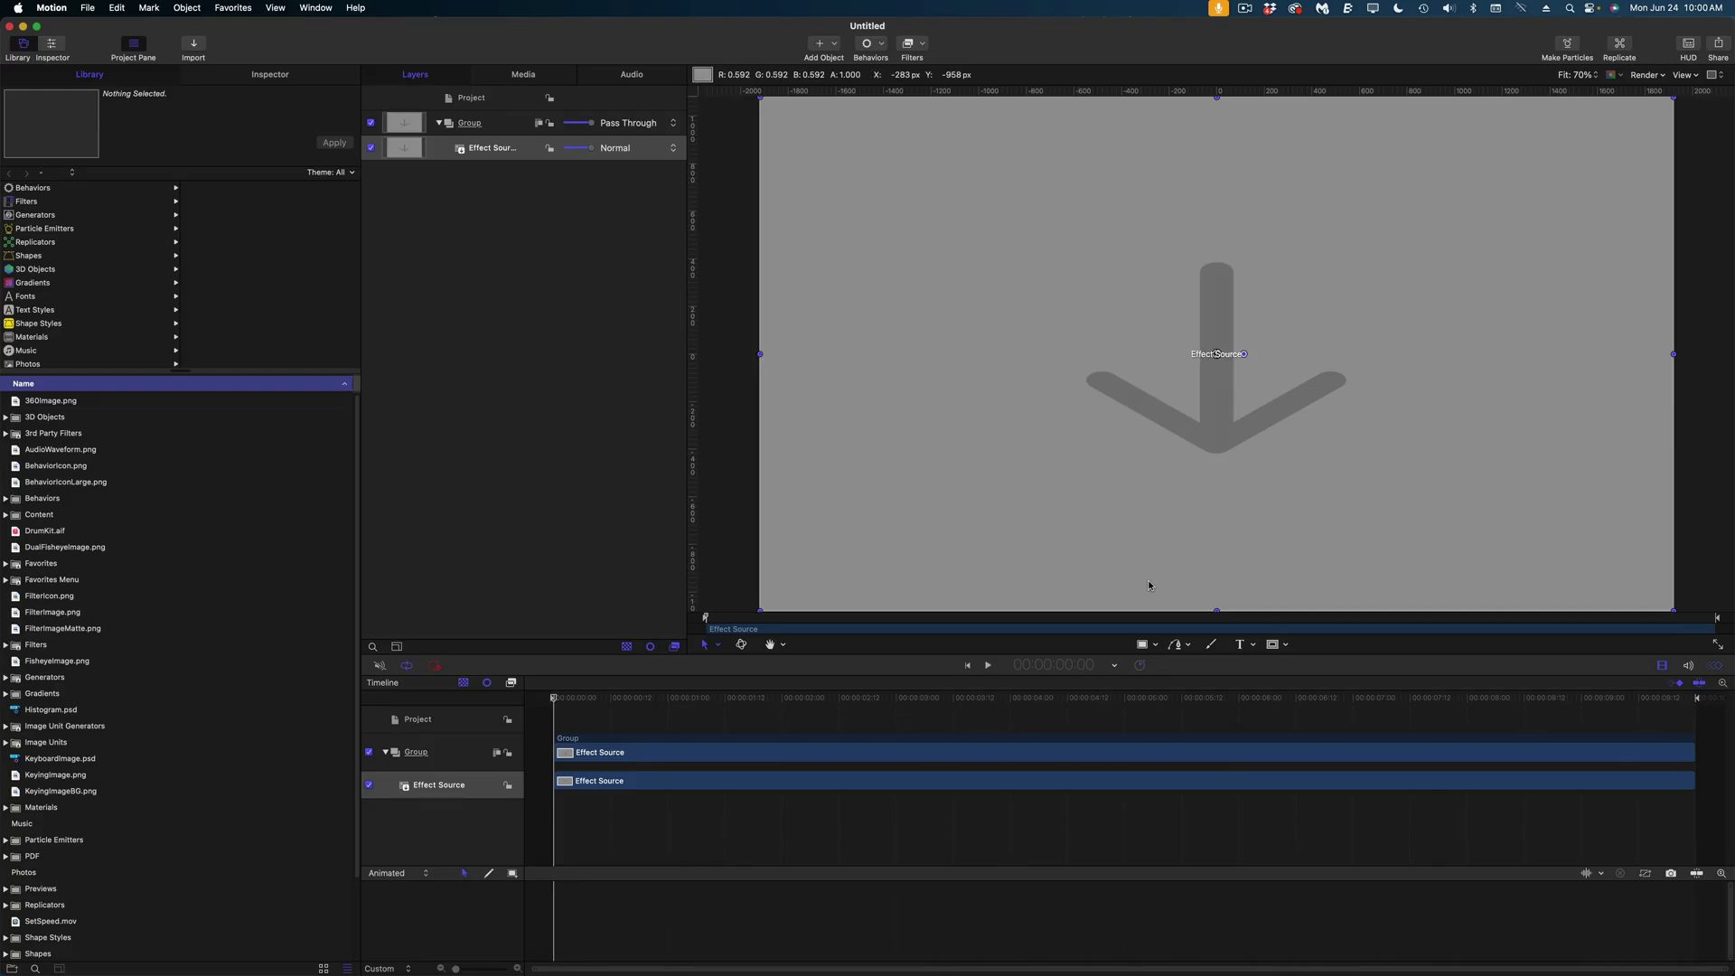
pyautogui.click(506, 150)
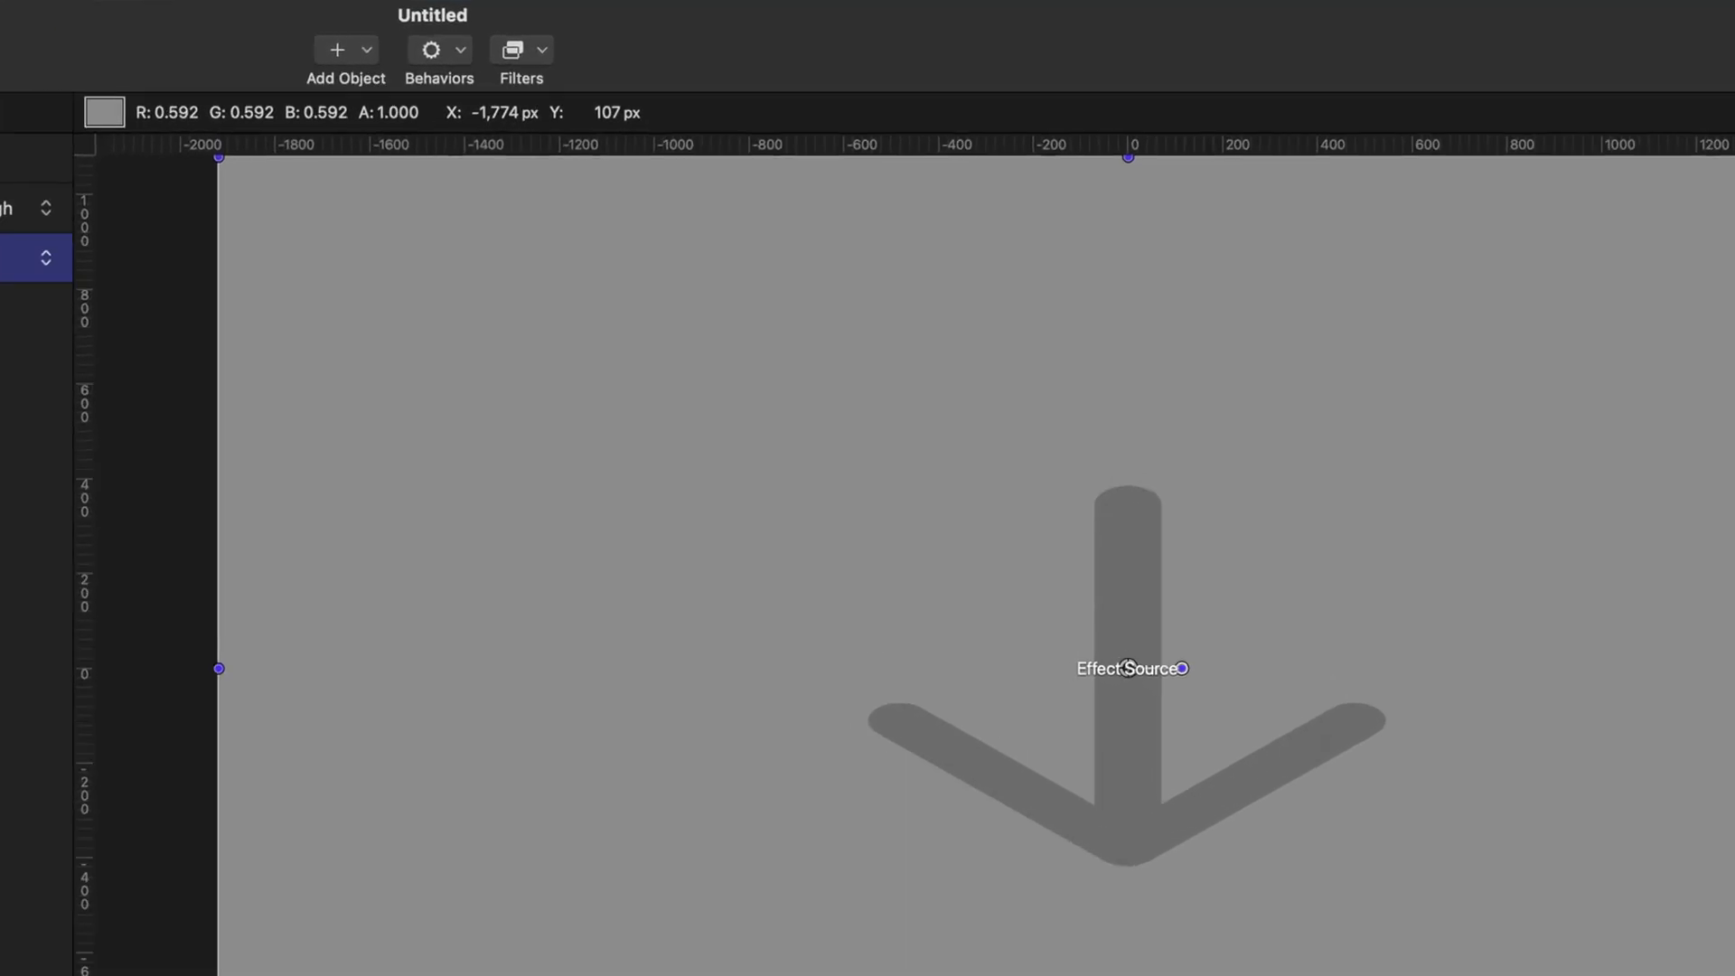
pyautogui.click(500, 49)
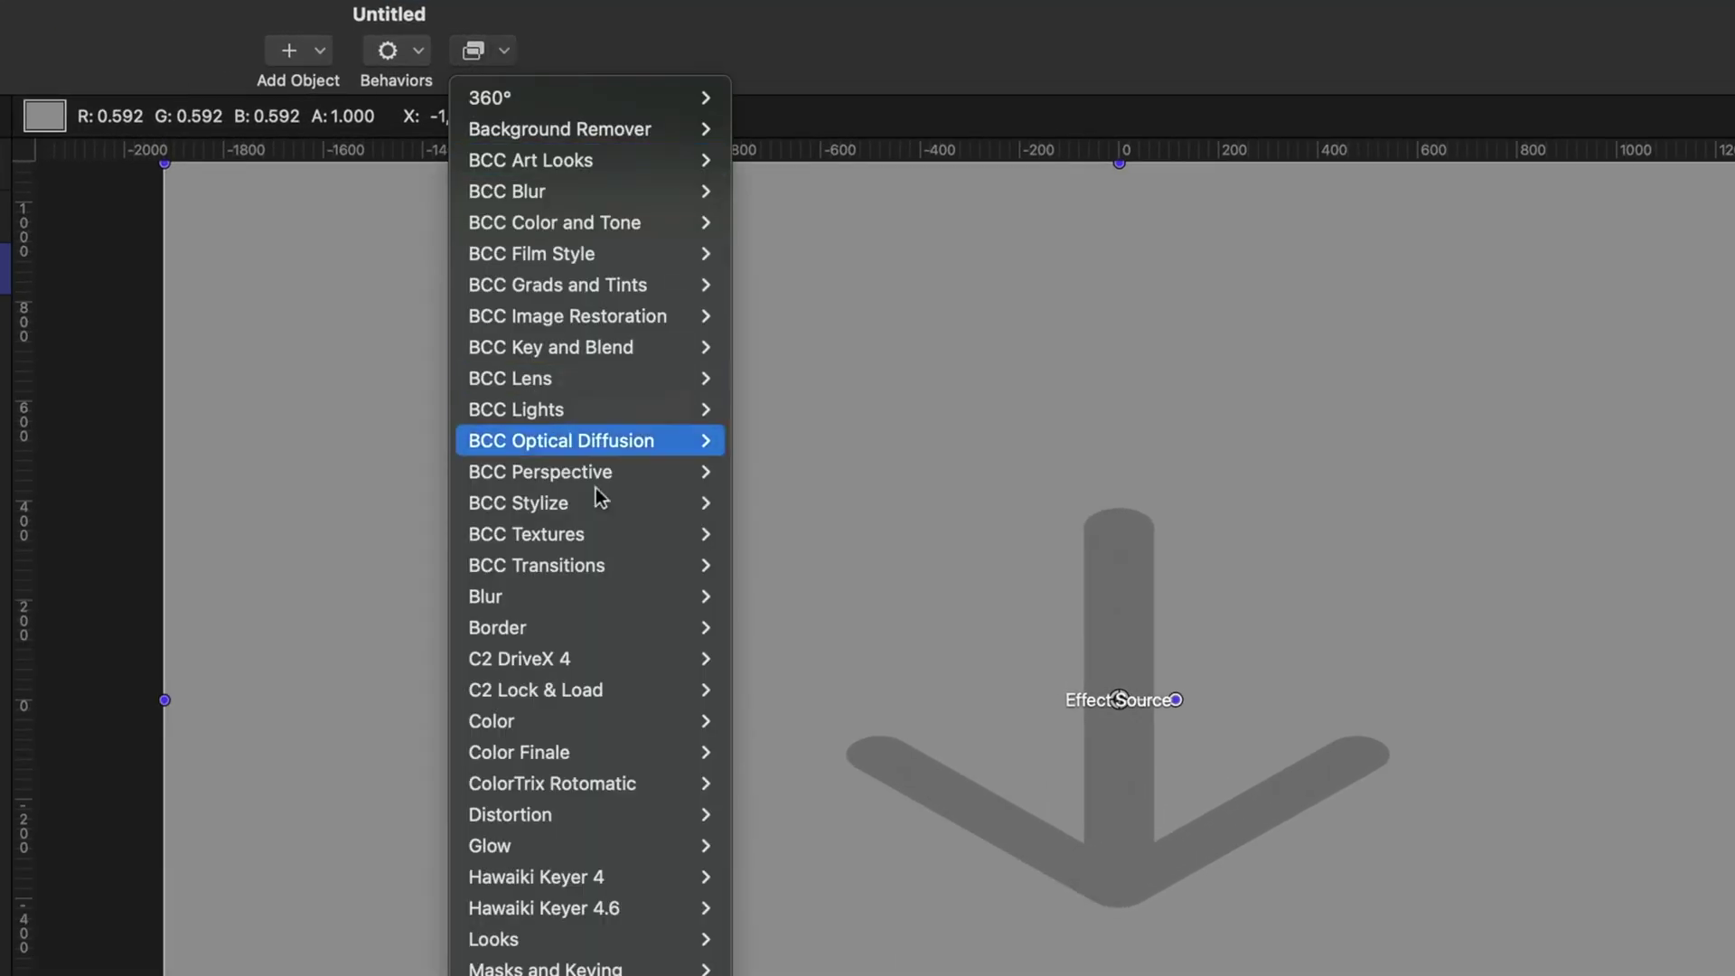
pyautogui.moveTo(600, 632)
pyautogui.click(796, 694)
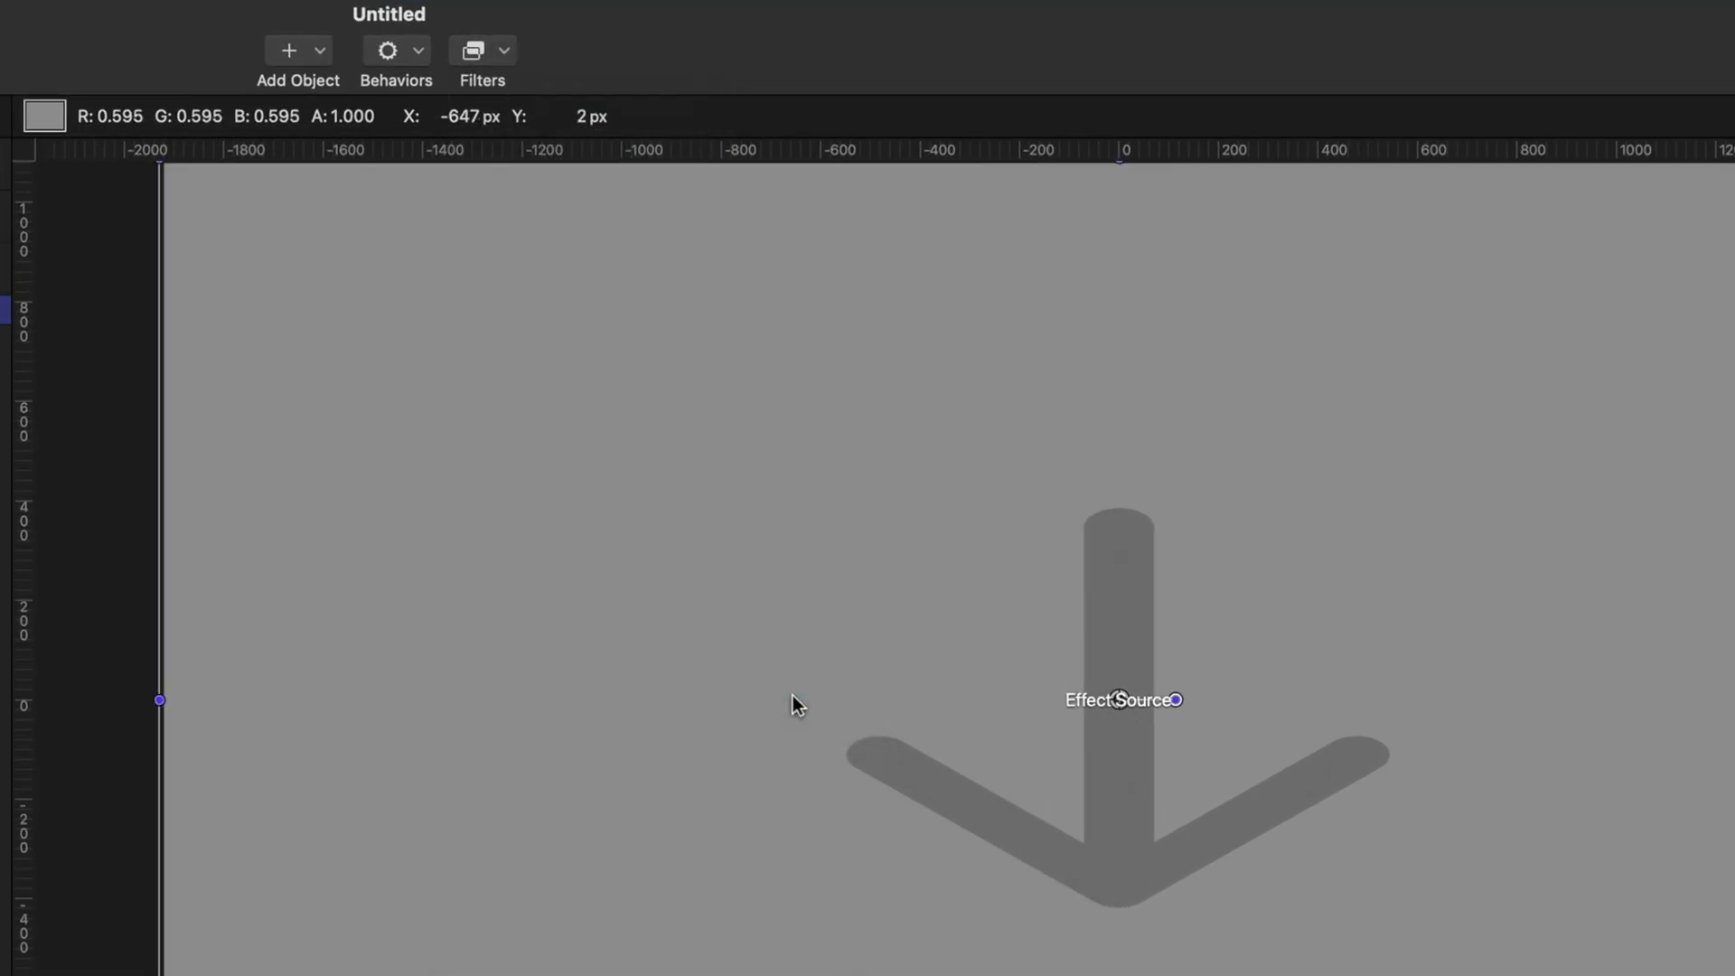
pyautogui.click(242, 78)
# - Publish the Stroke's Color, Width, Position and Offset parameters
pyautogui.click(344, 218)
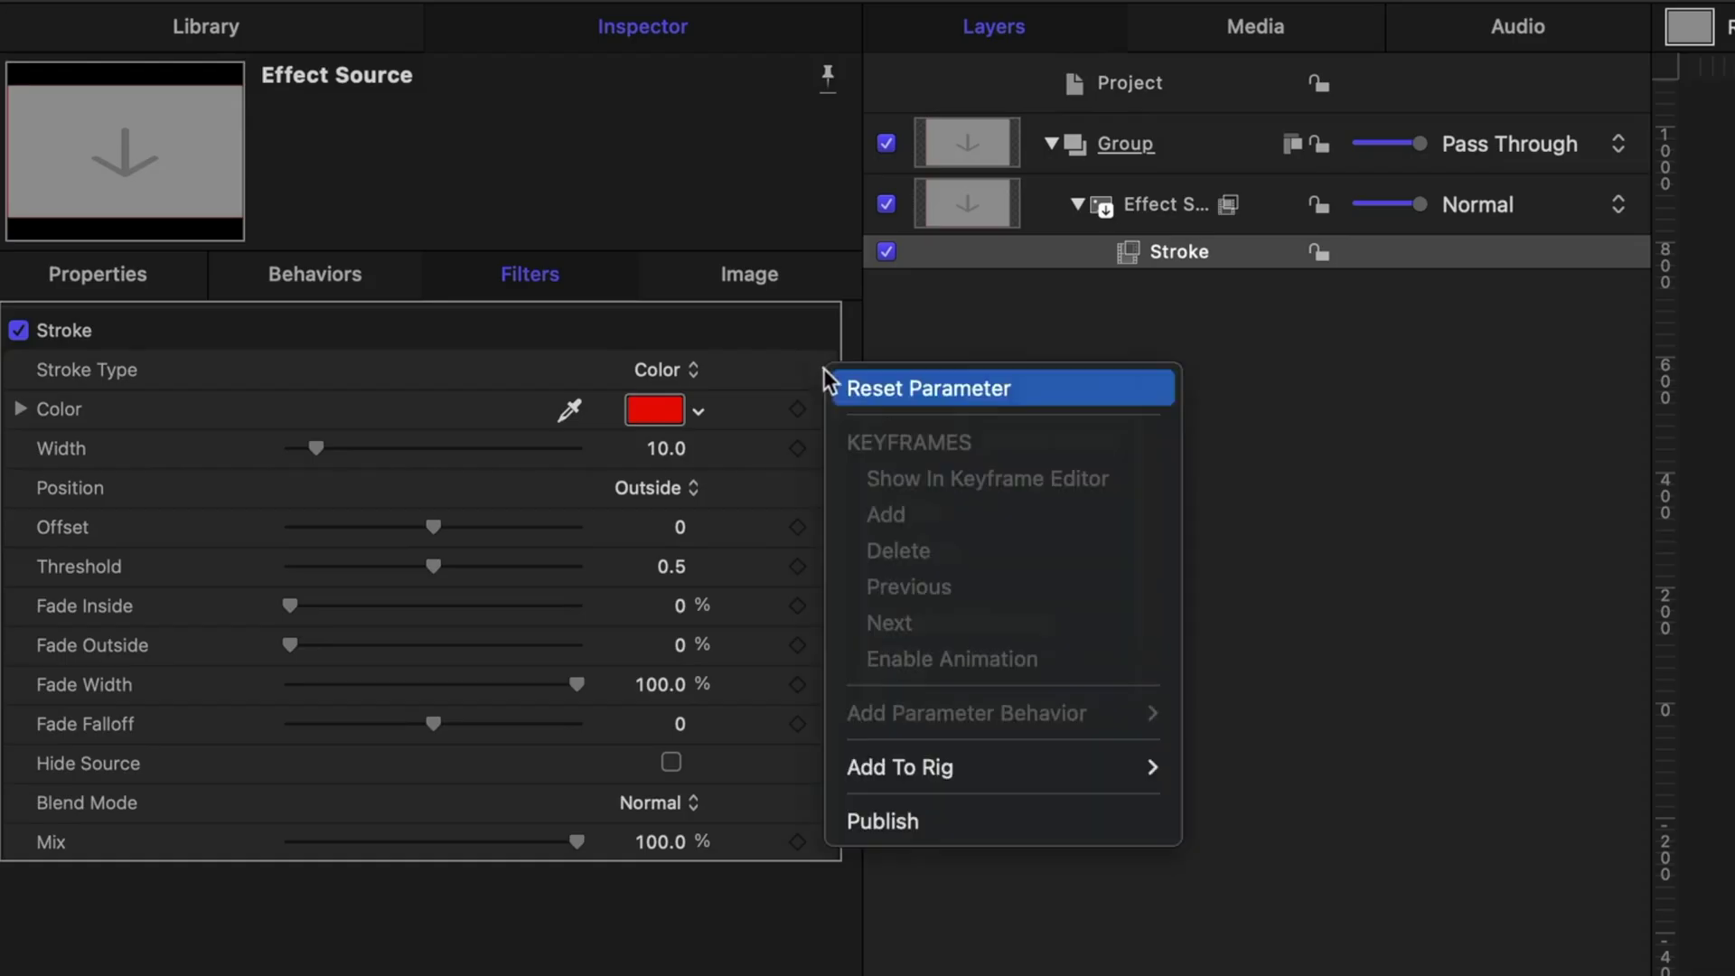
pyautogui.click(355, 232)
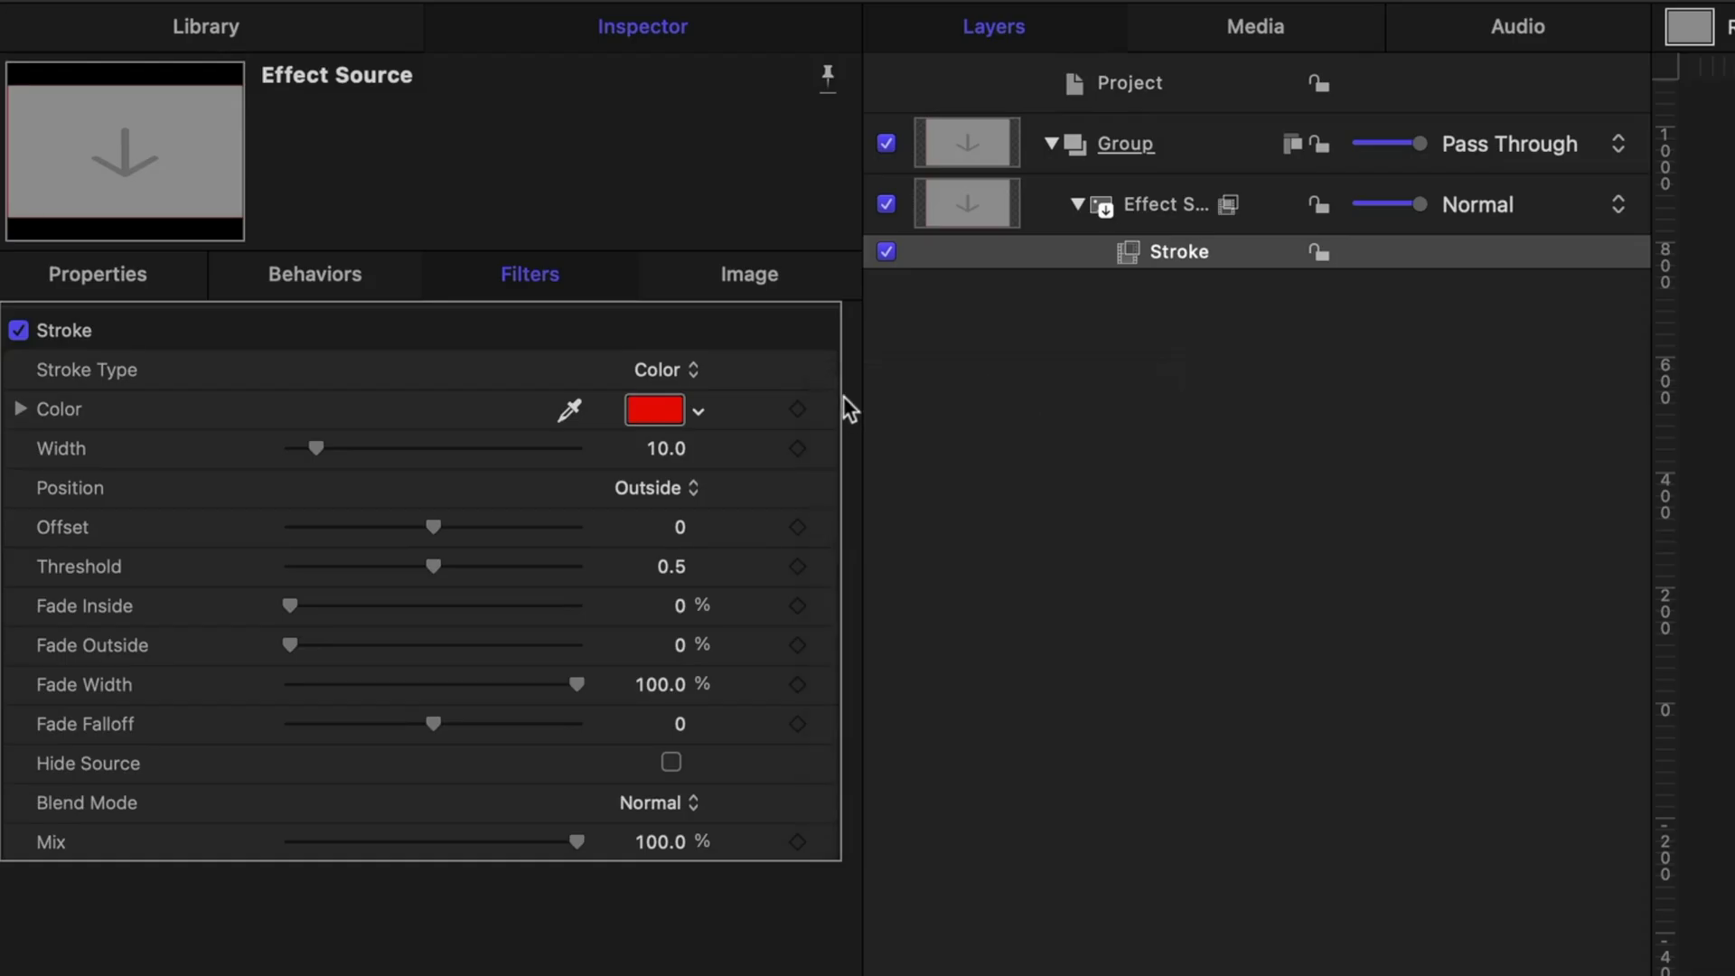
pyautogui.click(826, 412)
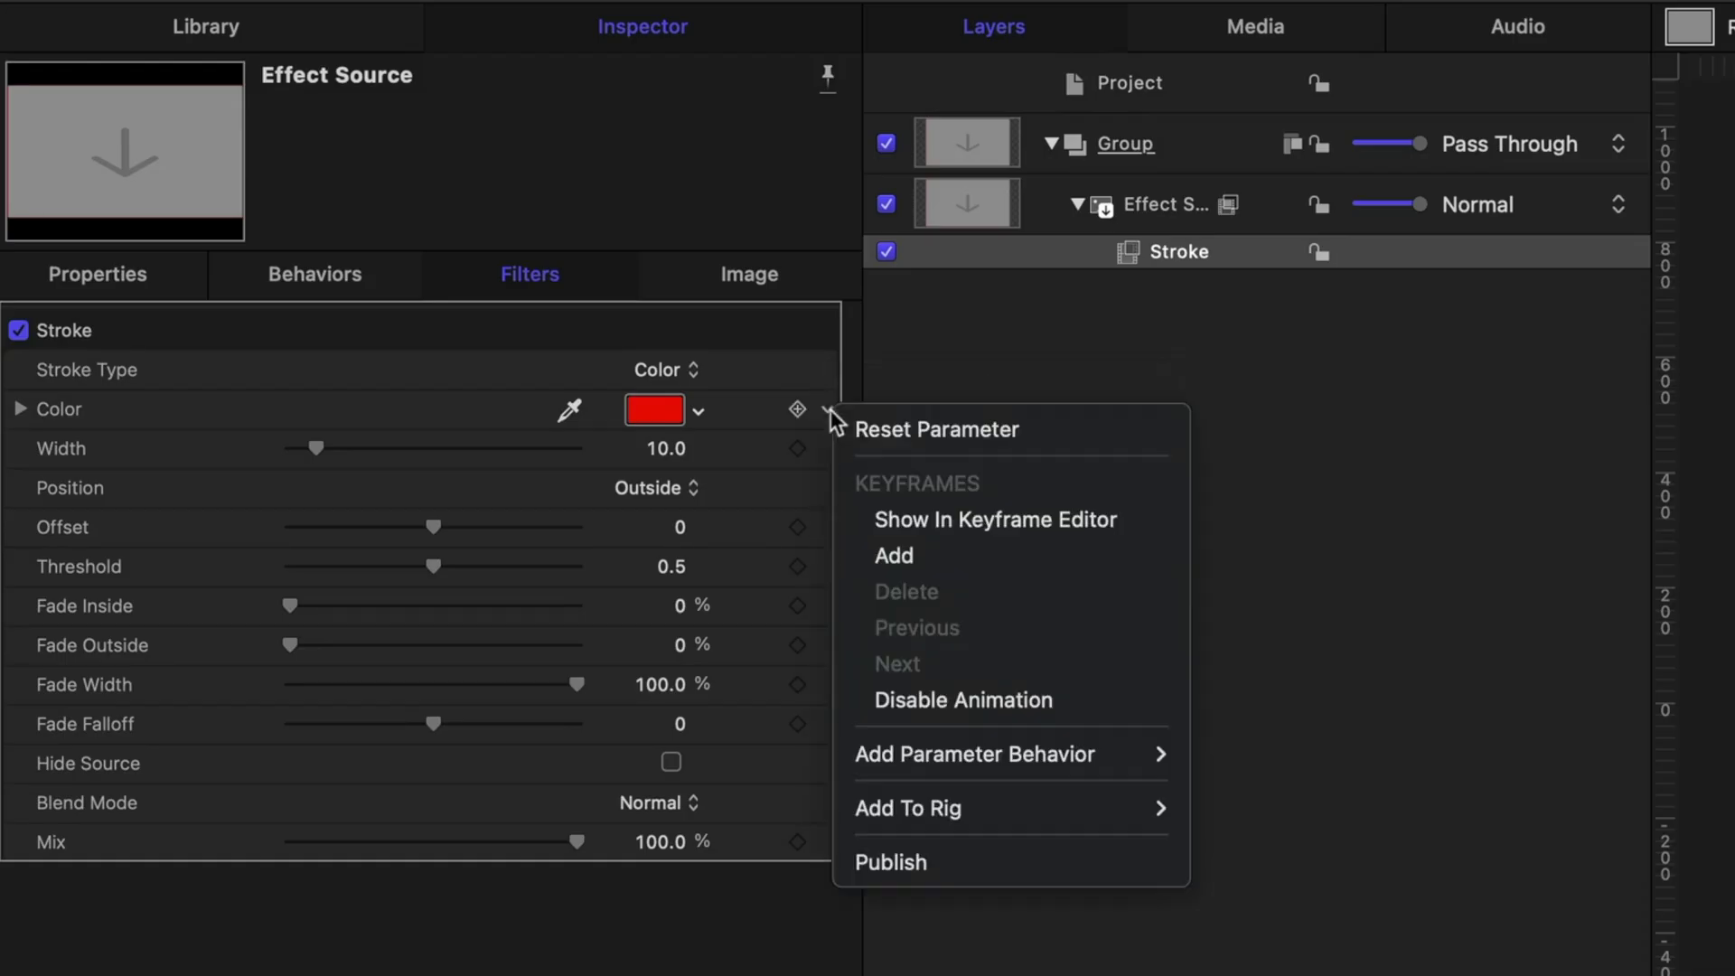
pyautogui.click(915, 861)
pyautogui.click(827, 448)
pyautogui.click(895, 904)
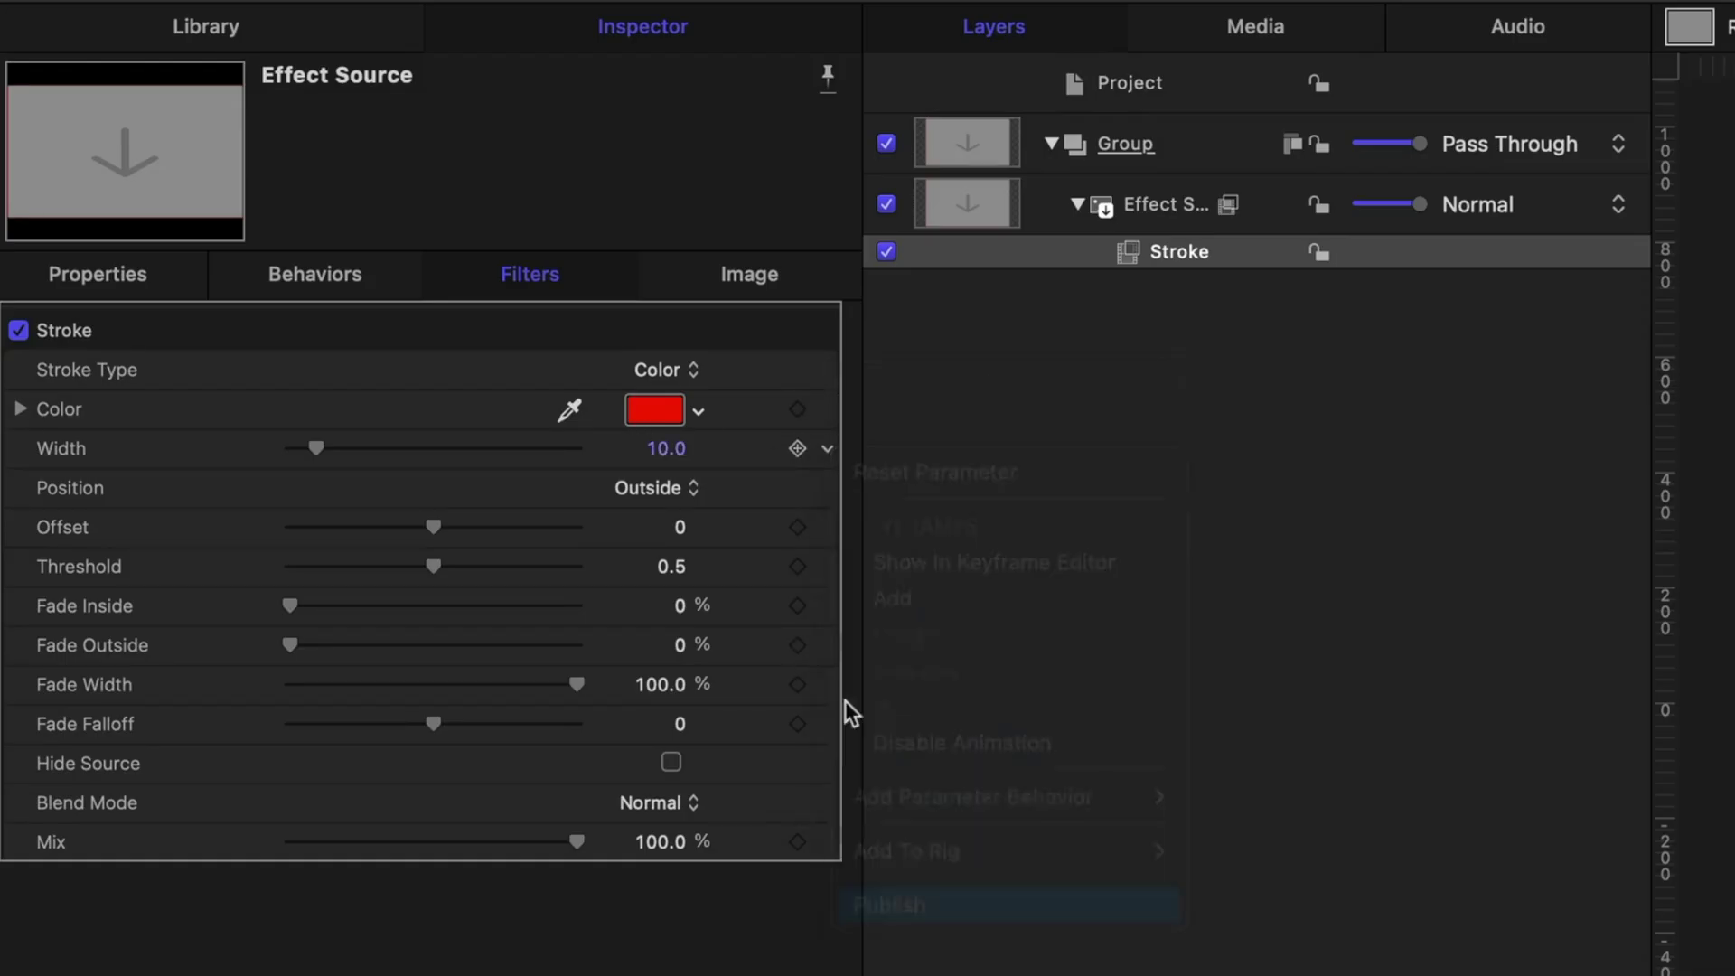
pyautogui.click(825, 488)
pyautogui.click(882, 718)
pyautogui.click(826, 308)
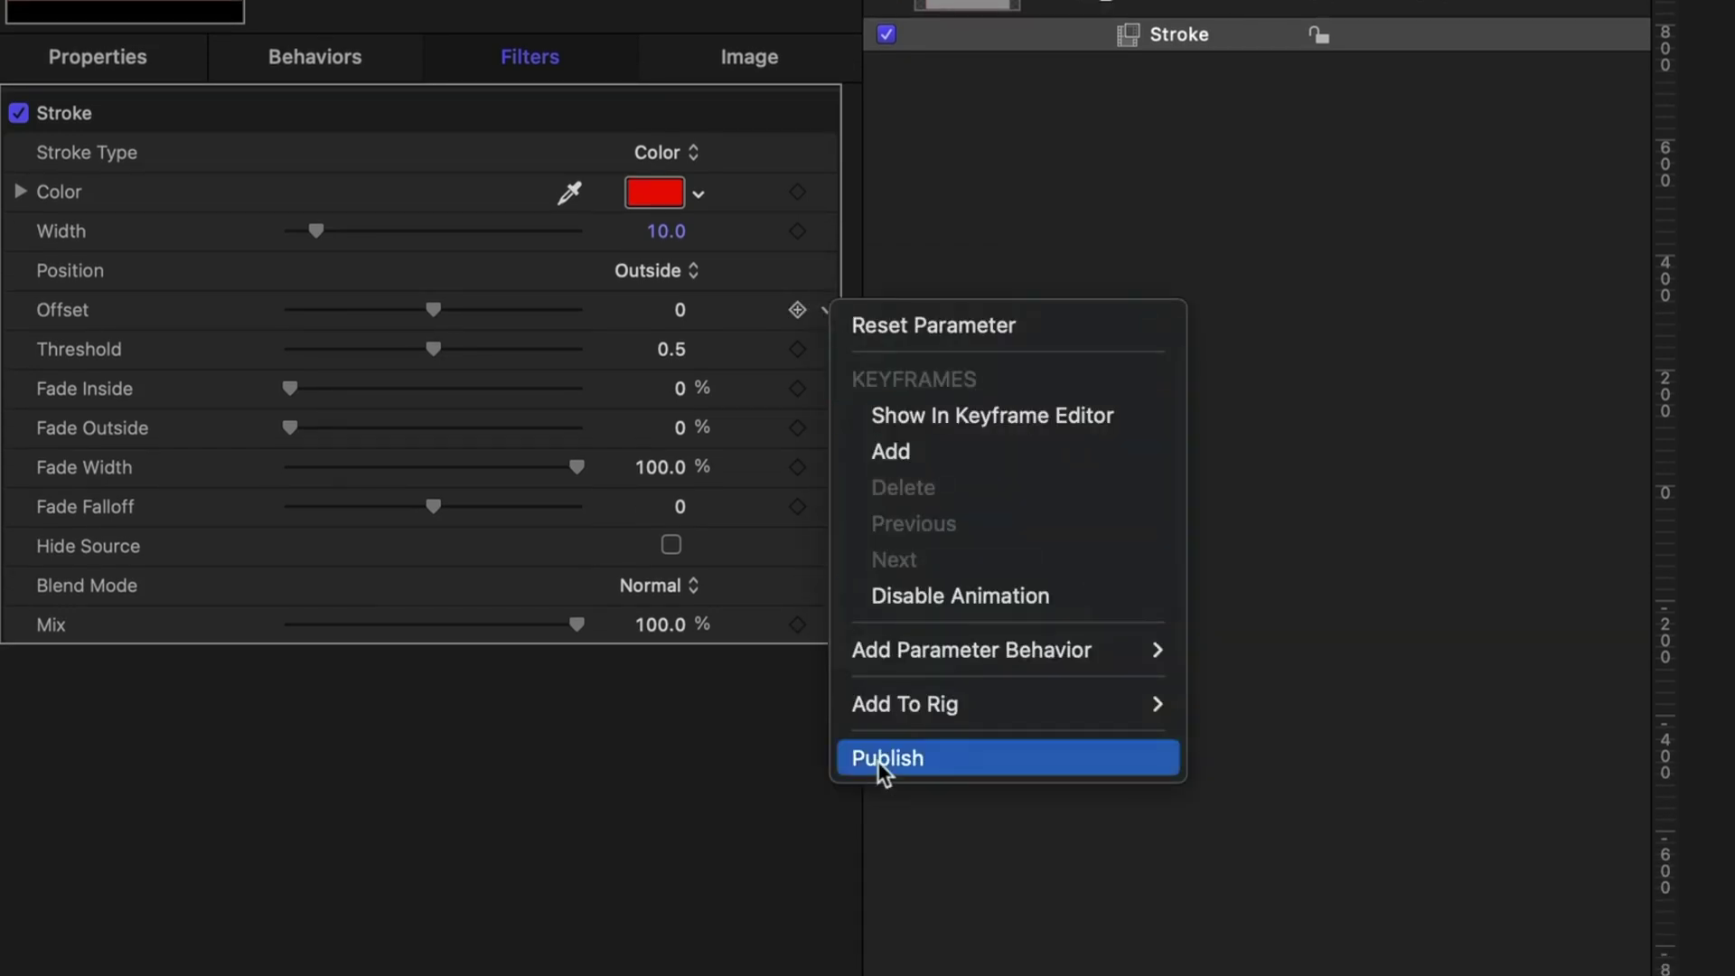
pyautogui.click(877, 758)
# - Publish the Threshold, Fade Inside, Fade Outside and Fade Width parameters
pyautogui.click(825, 351)
pyautogui.click(892, 803)
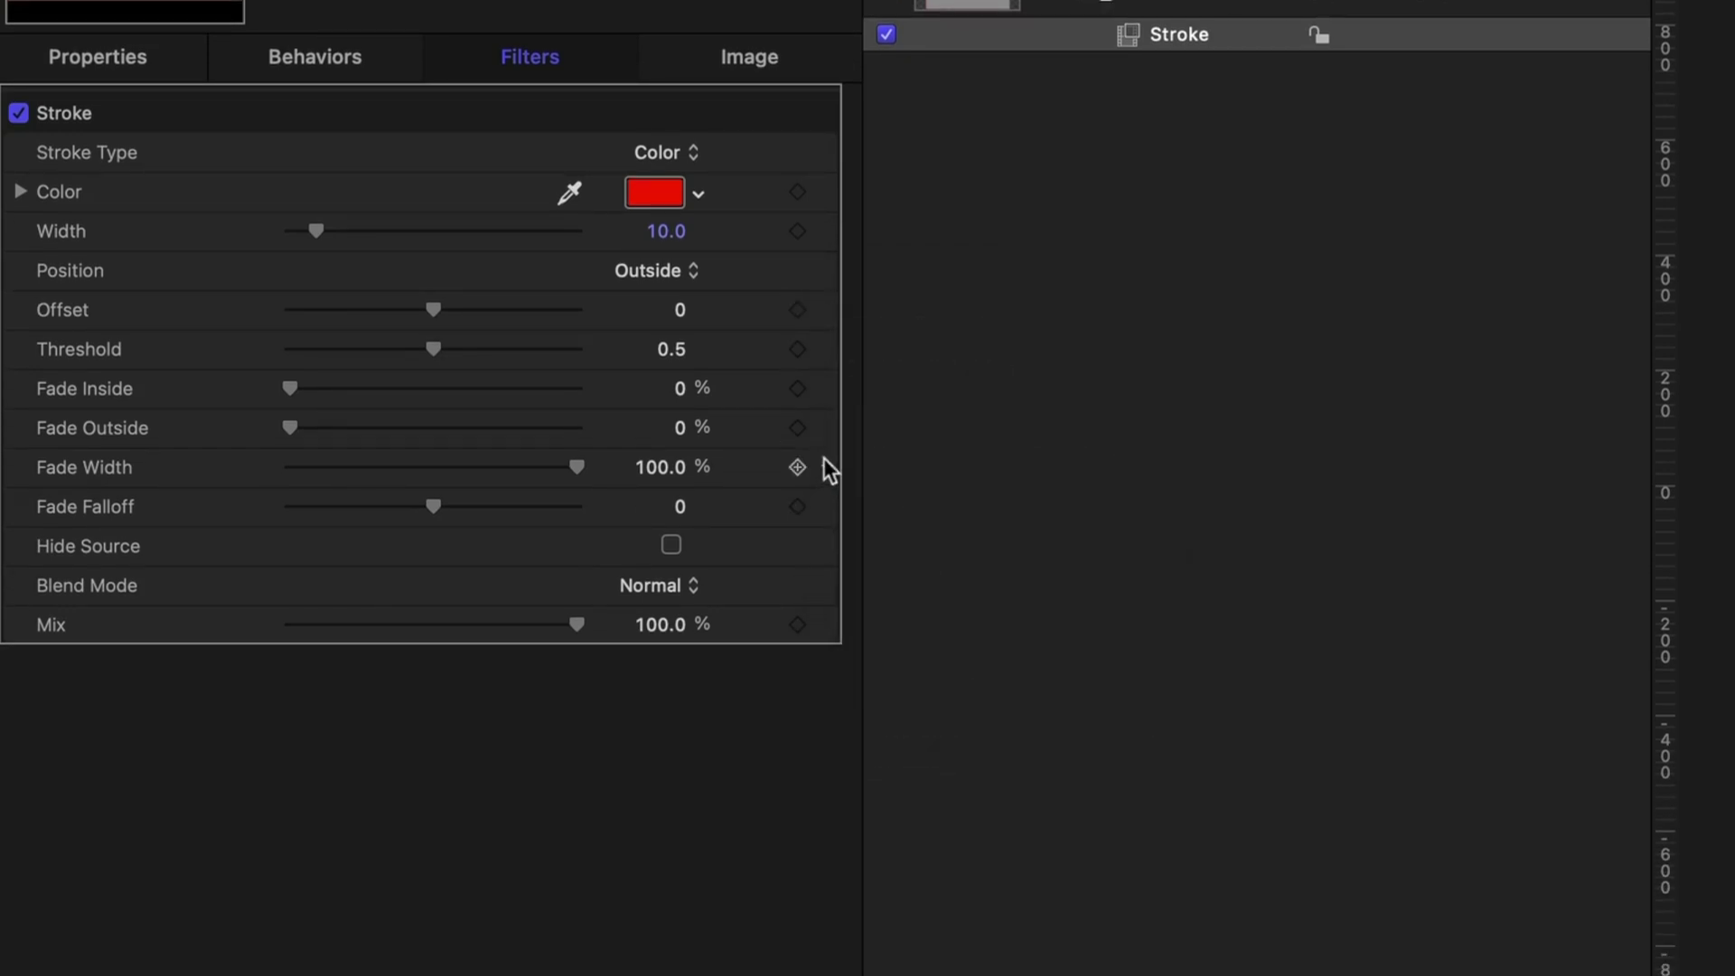
pyautogui.click(826, 391)
pyautogui.click(886, 841)
pyautogui.click(825, 429)
pyautogui.click(890, 877)
pyautogui.click(827, 467)
pyautogui.click(890, 915)
# - Publish the Fade Falloff, Blend Mode and Mix parameters
pyautogui.scroll(-3, 825, 476)
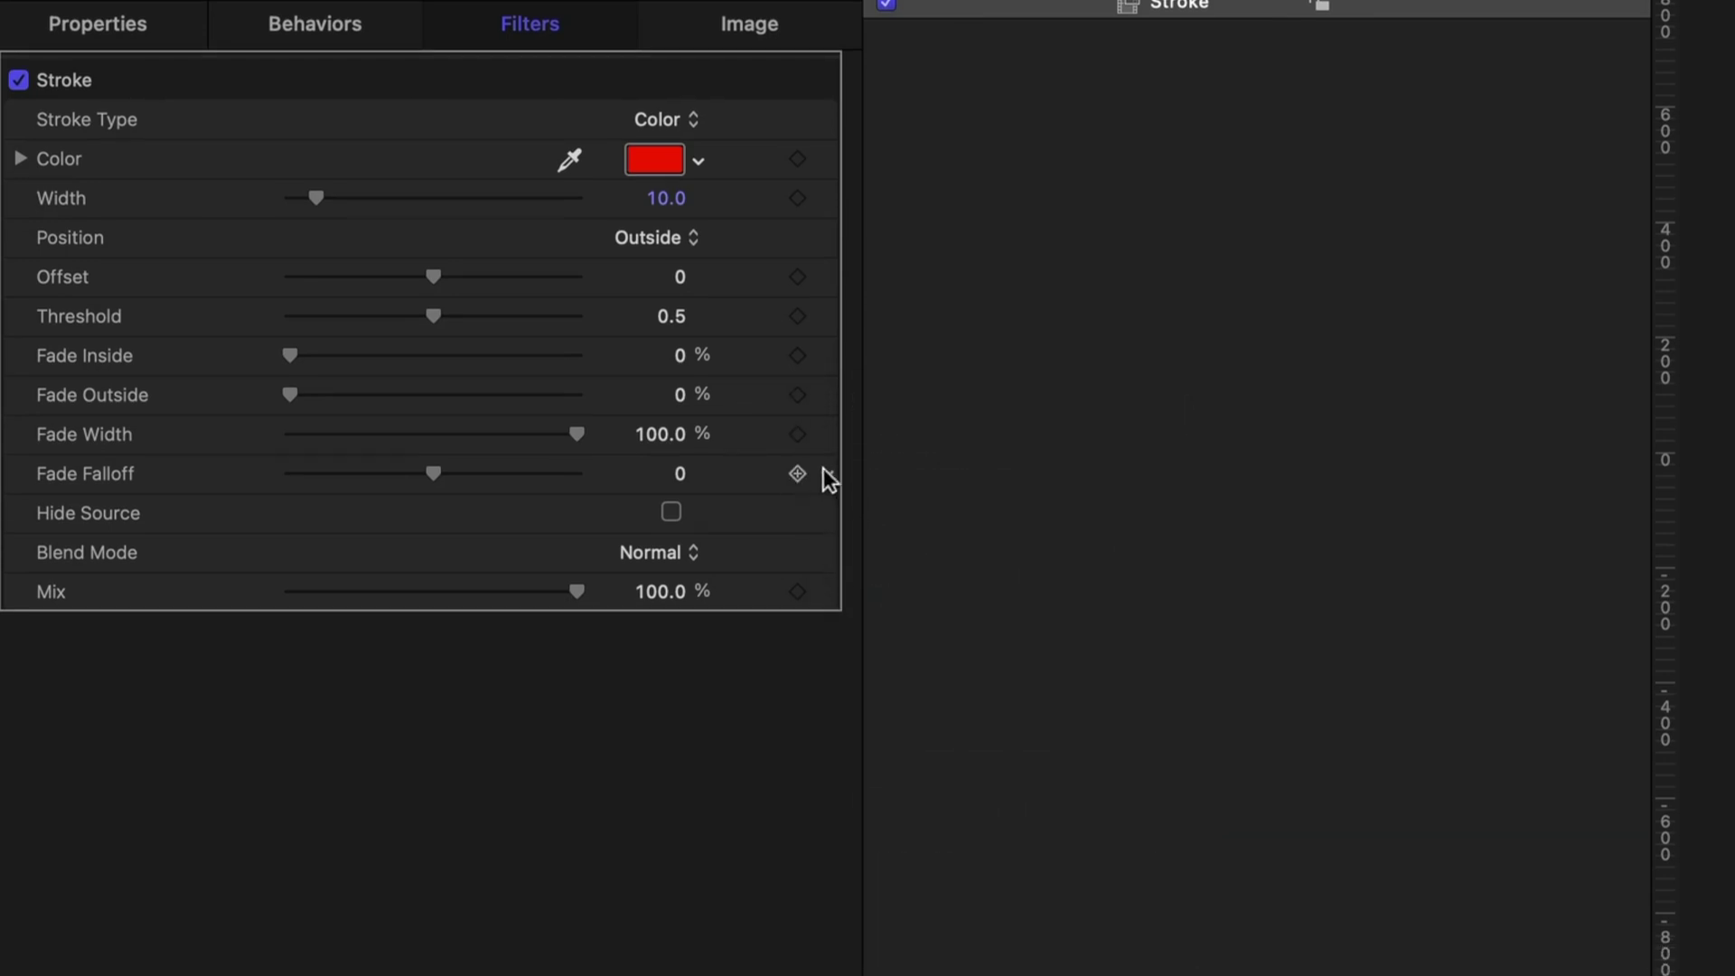
pyautogui.click(825, 340)
pyautogui.click(887, 793)
pyautogui.click(826, 419)
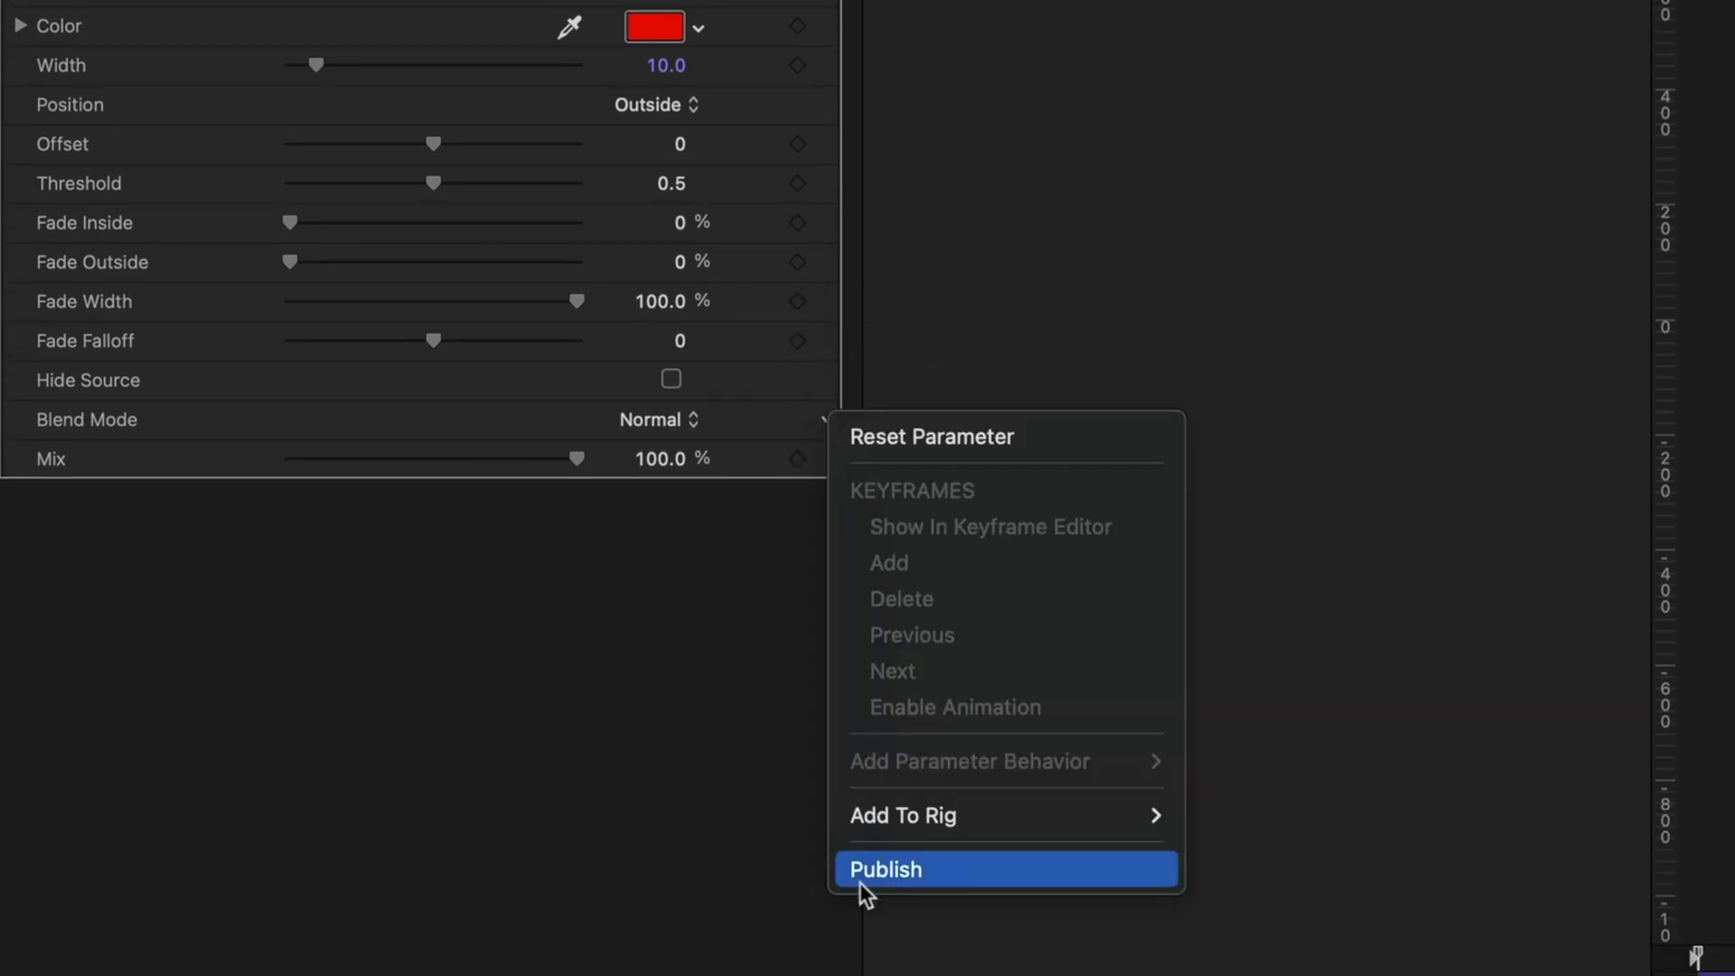
pyautogui.click(868, 871)
pyautogui.click(827, 460)
pyautogui.click(910, 917)
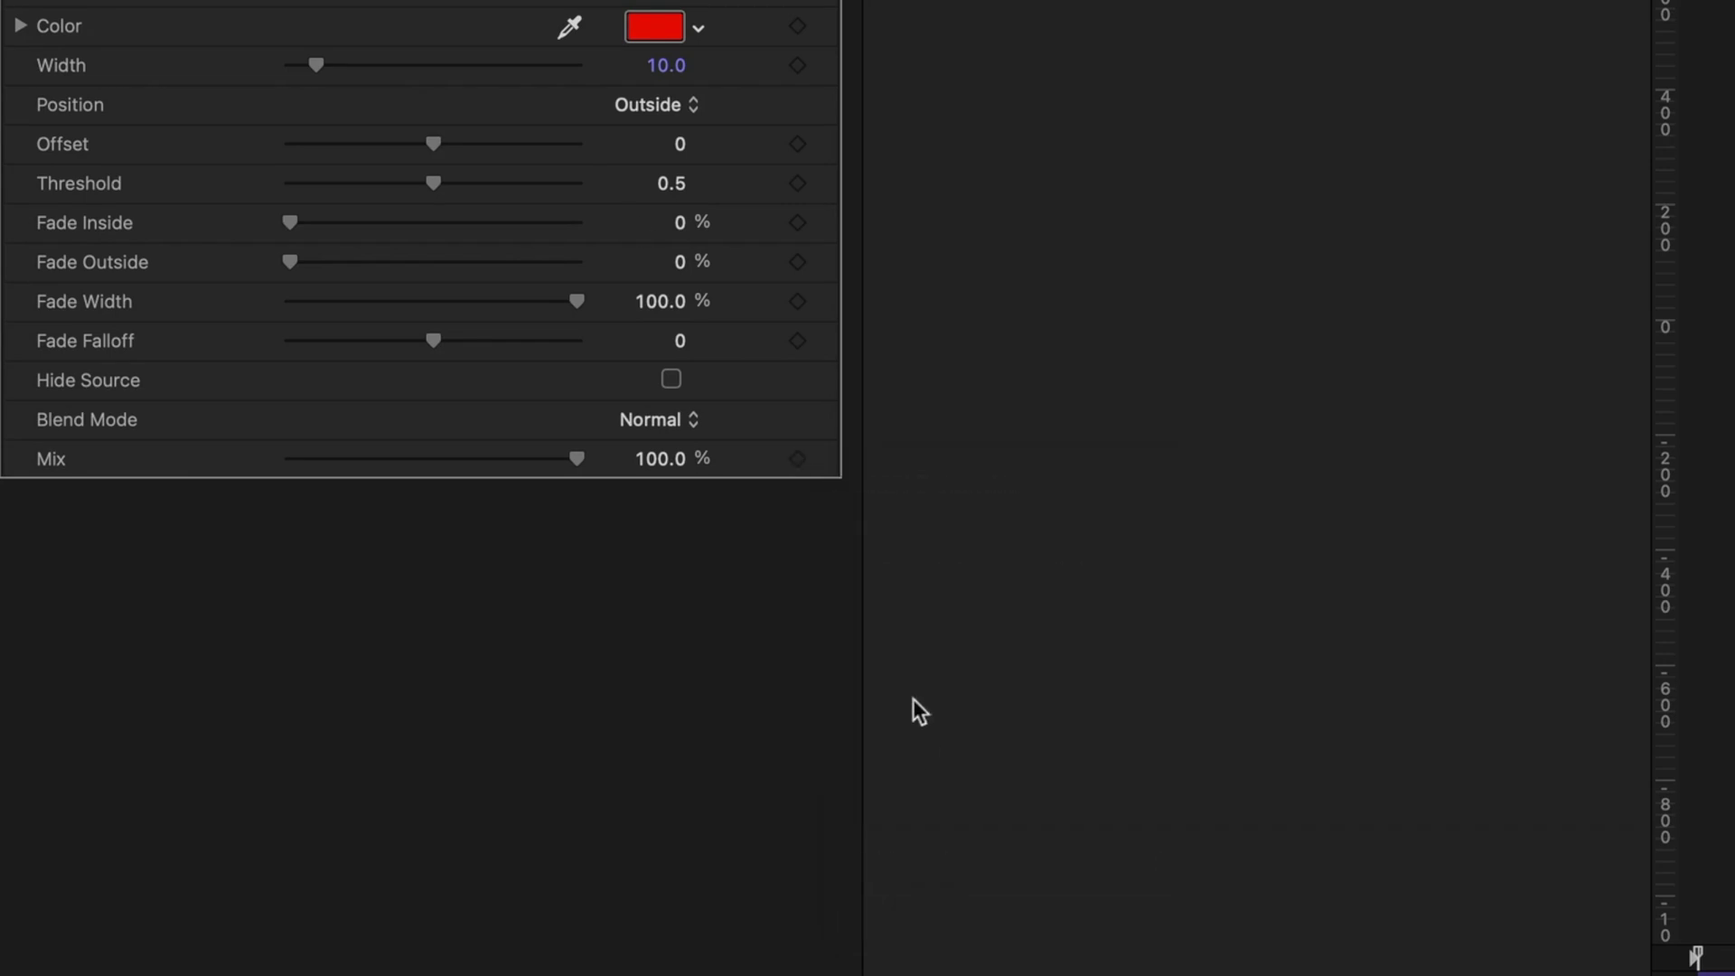
pyautogui.scroll(5, 453, 244)
# - Switch the Stroke Type to Gradient and publish the gradient colours
pyautogui.click(679, 271)
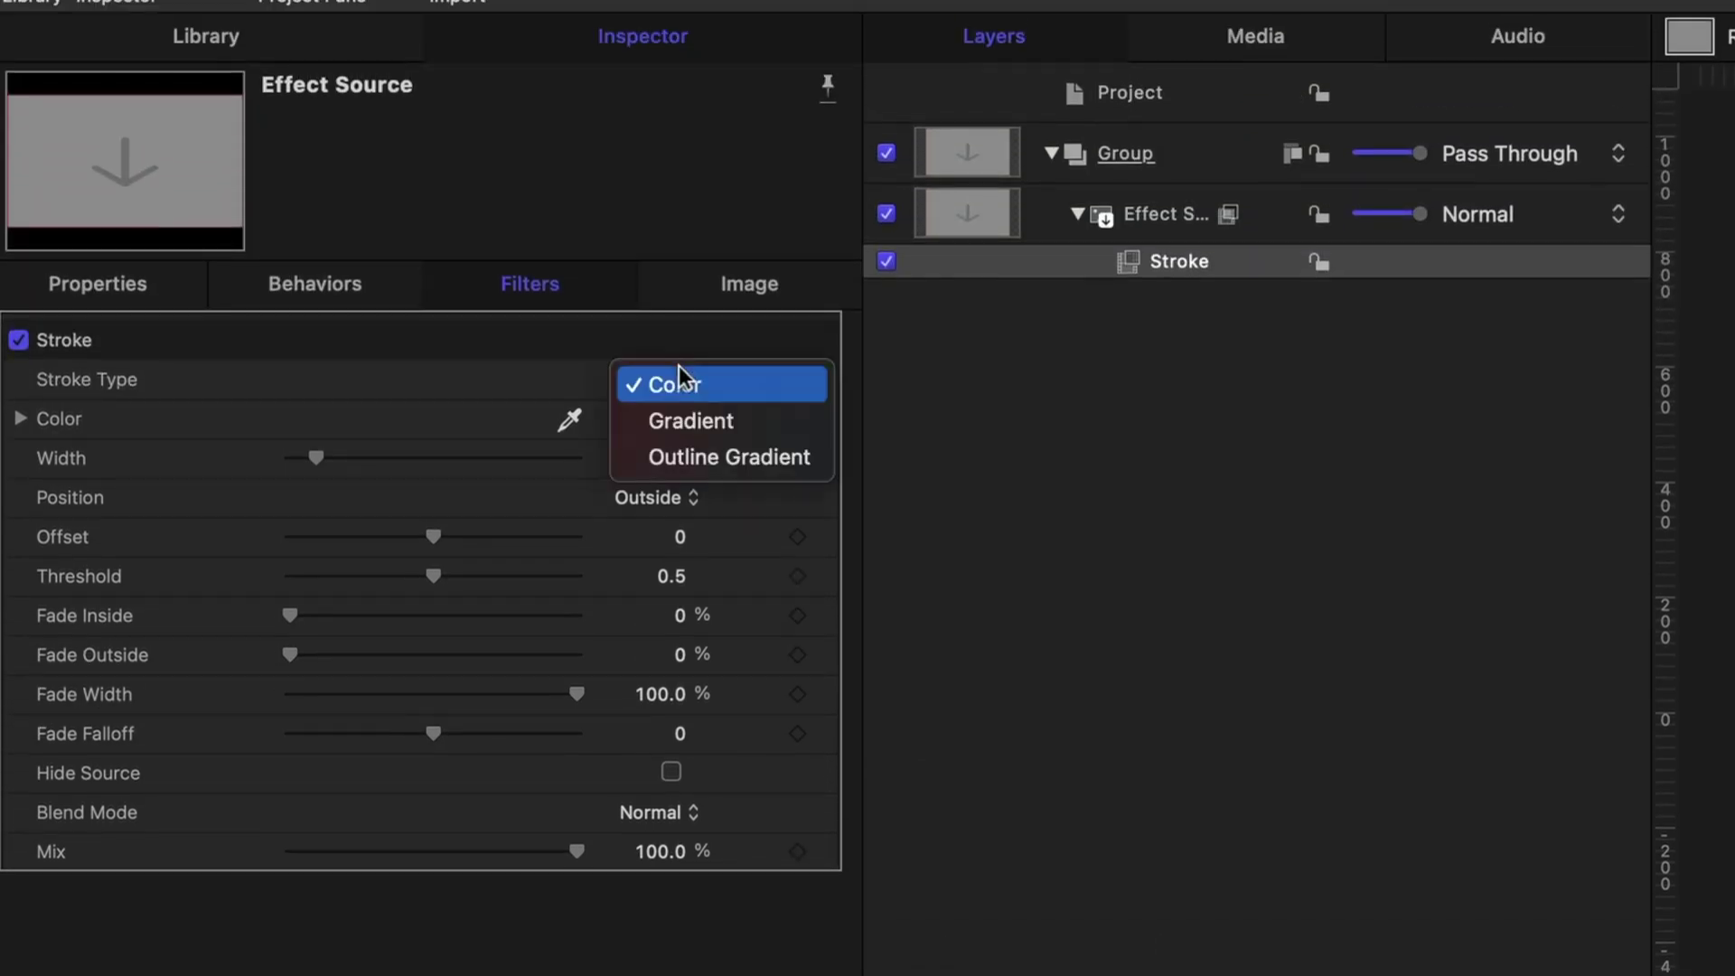
pyautogui.click(692, 421)
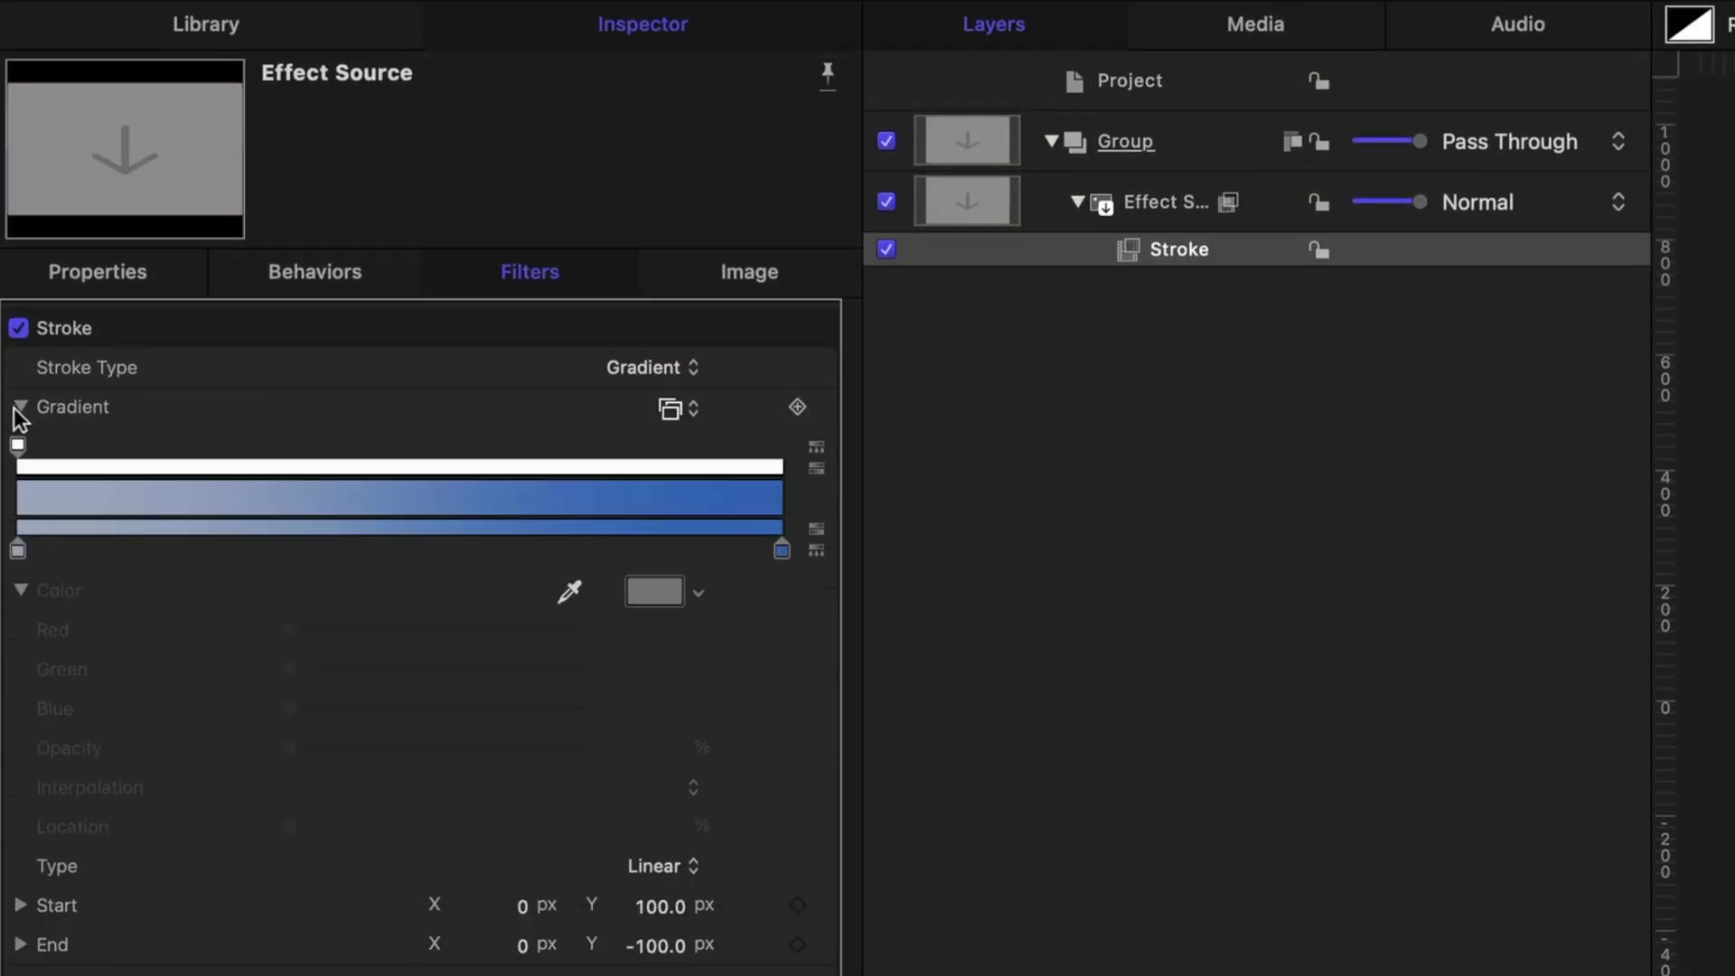
pyautogui.click(782, 286)
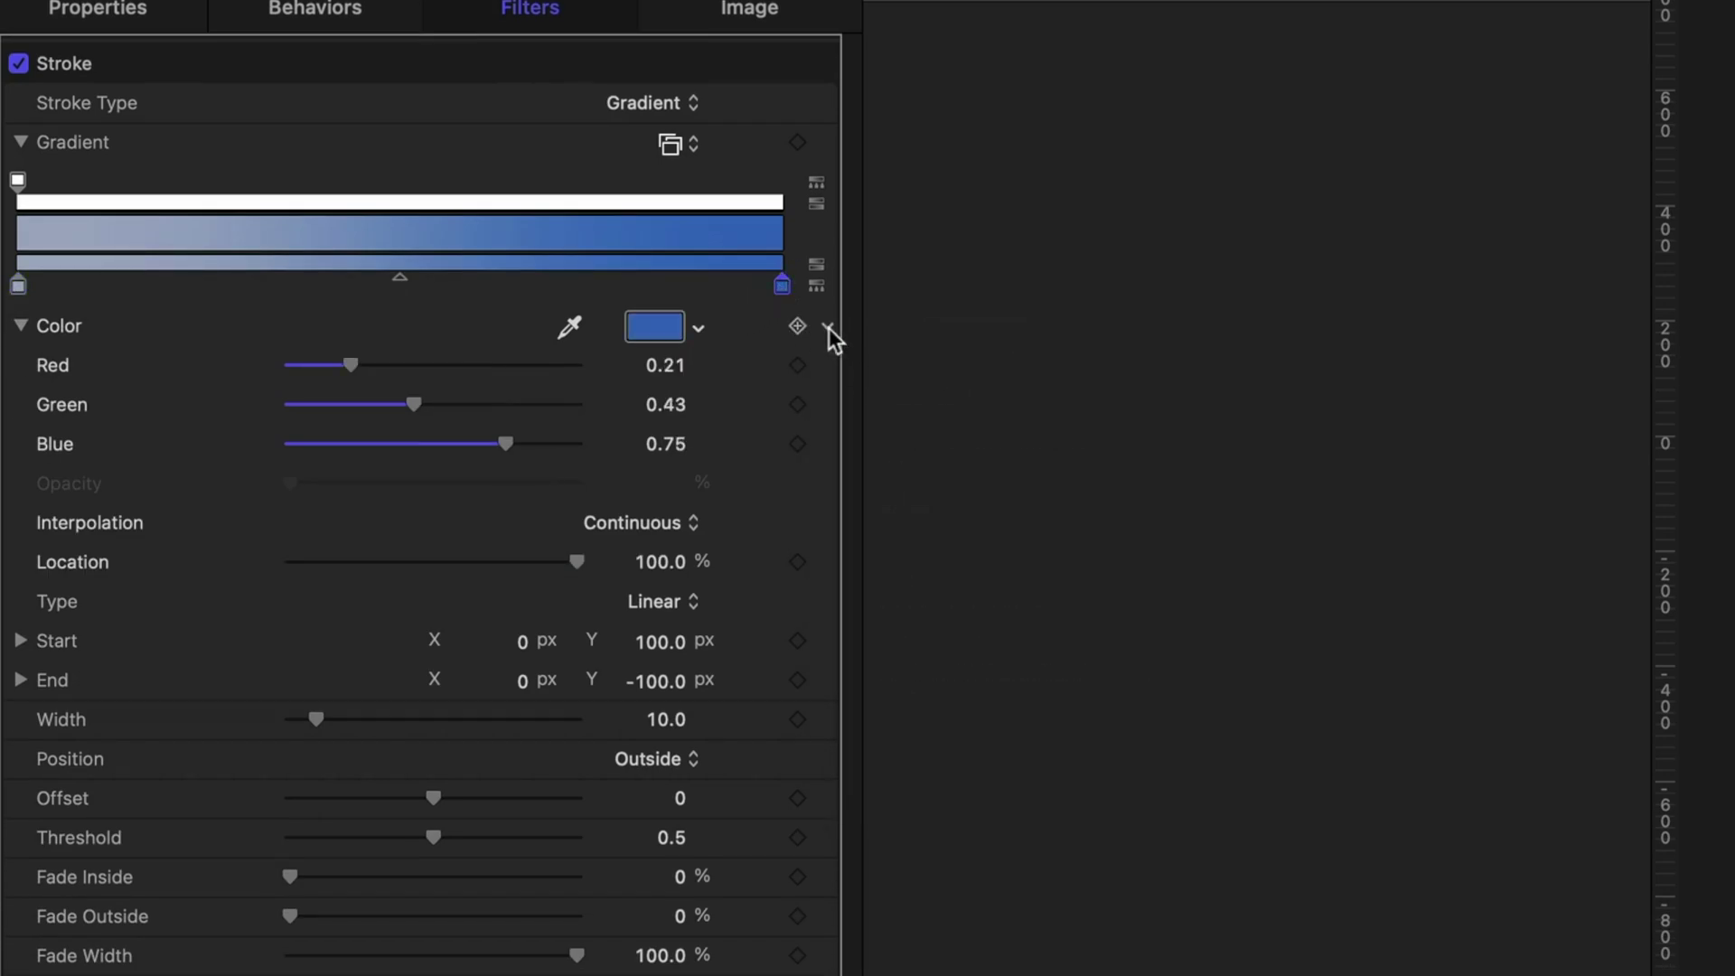
pyautogui.click(797, 325)
pyautogui.click(898, 778)
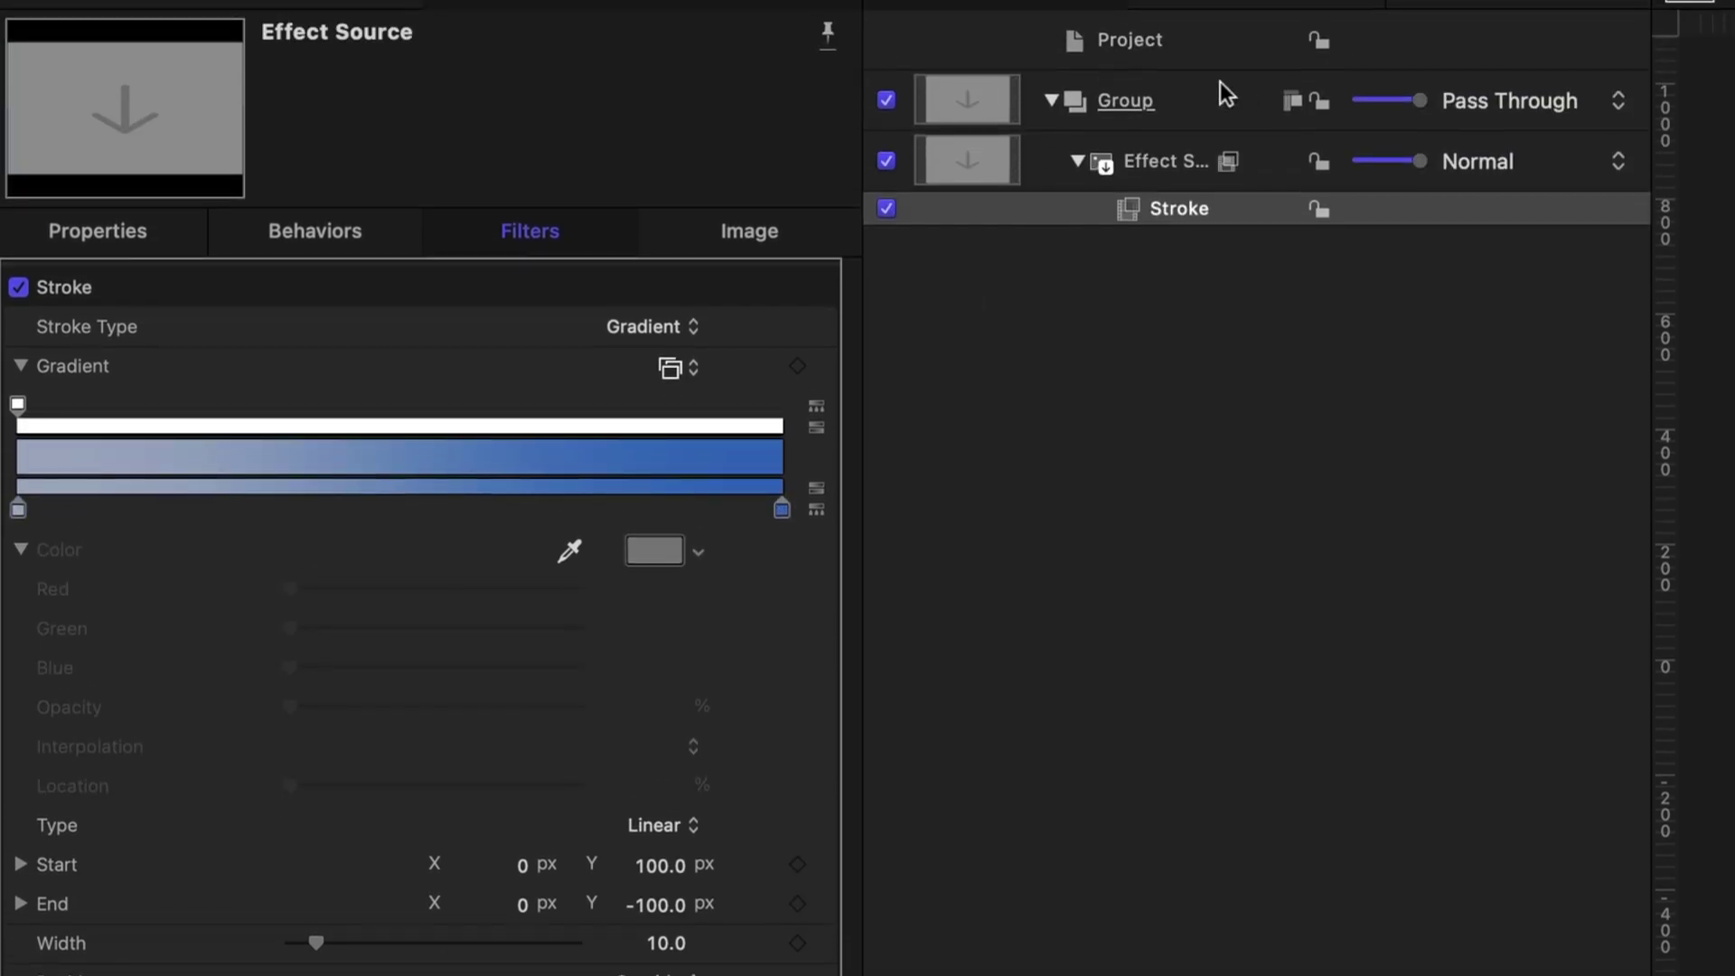
# - In the project's Publishing pane, set the stroke type back to Color and collapse the gradient colours
pyautogui.click(1179, 38)
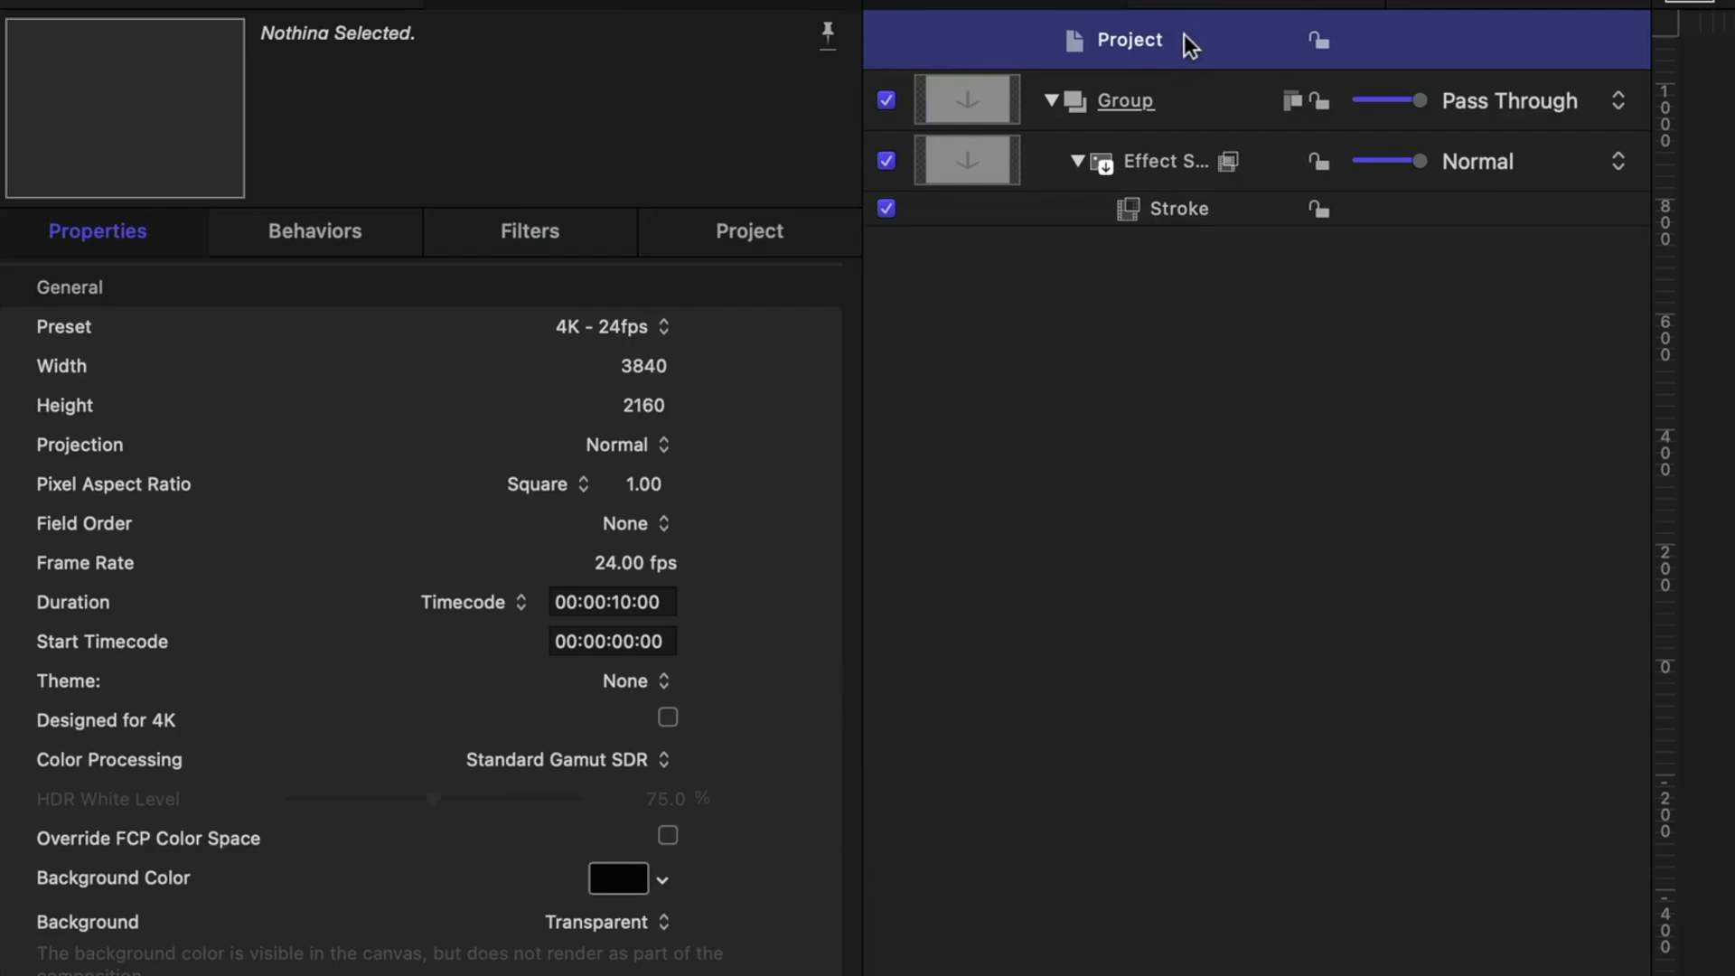
pyautogui.click(743, 232)
pyautogui.click(620, 357)
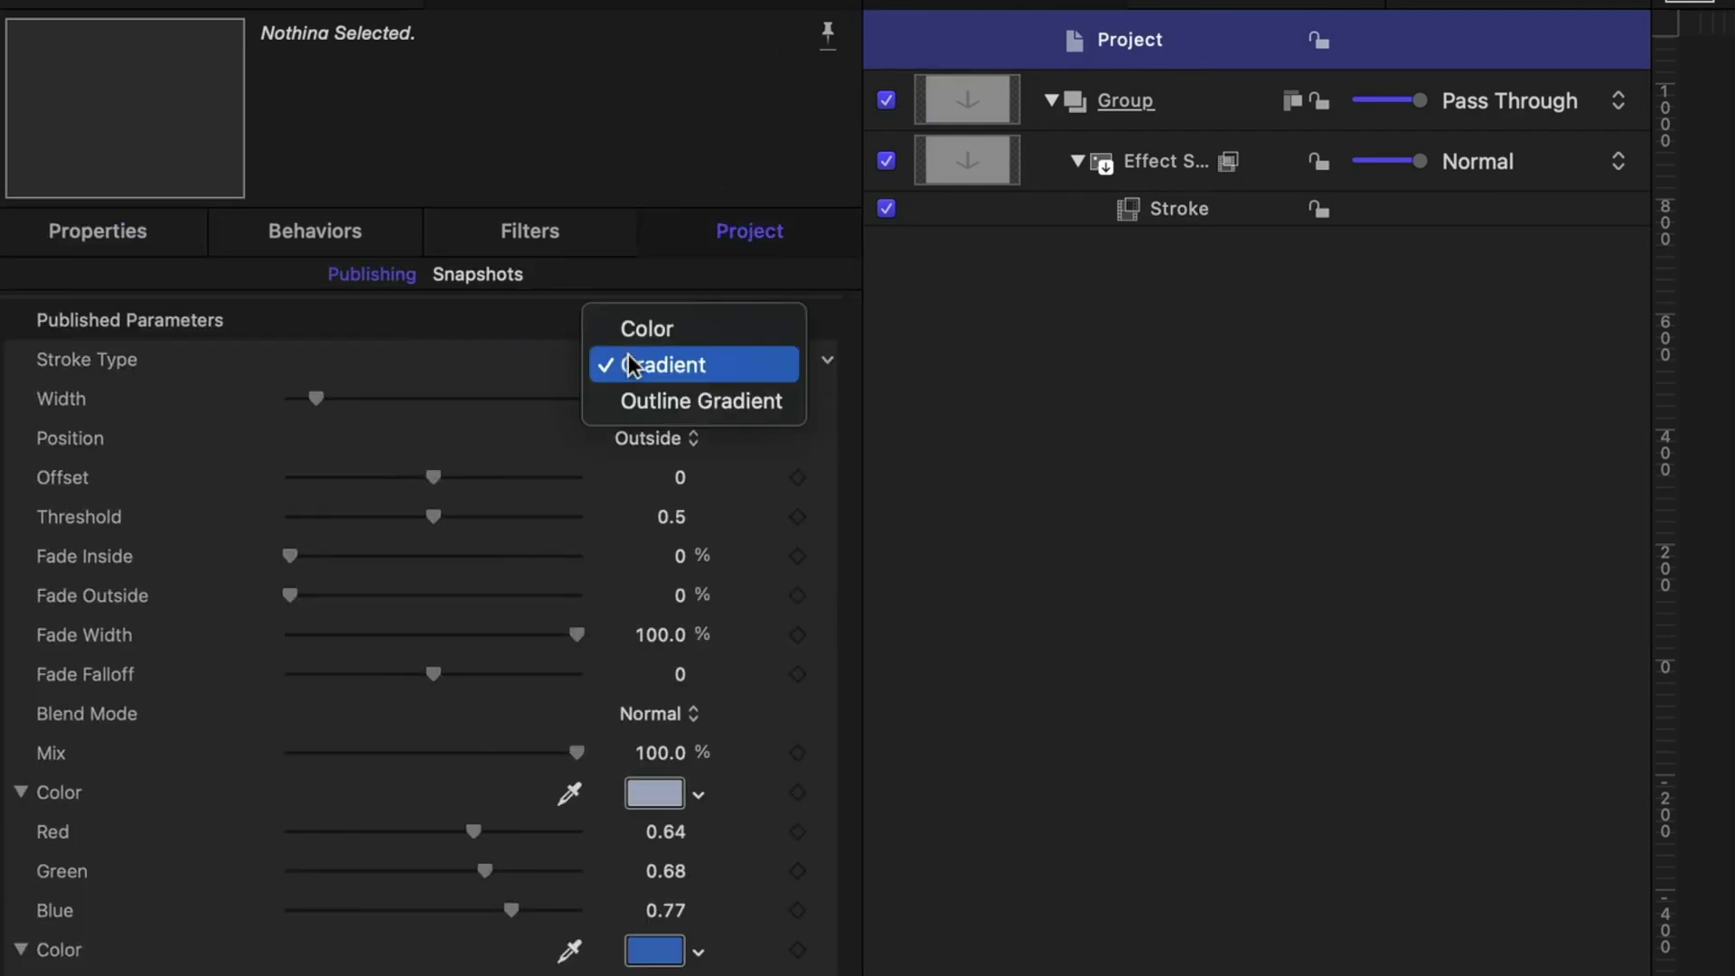
pyautogui.click(647, 329)
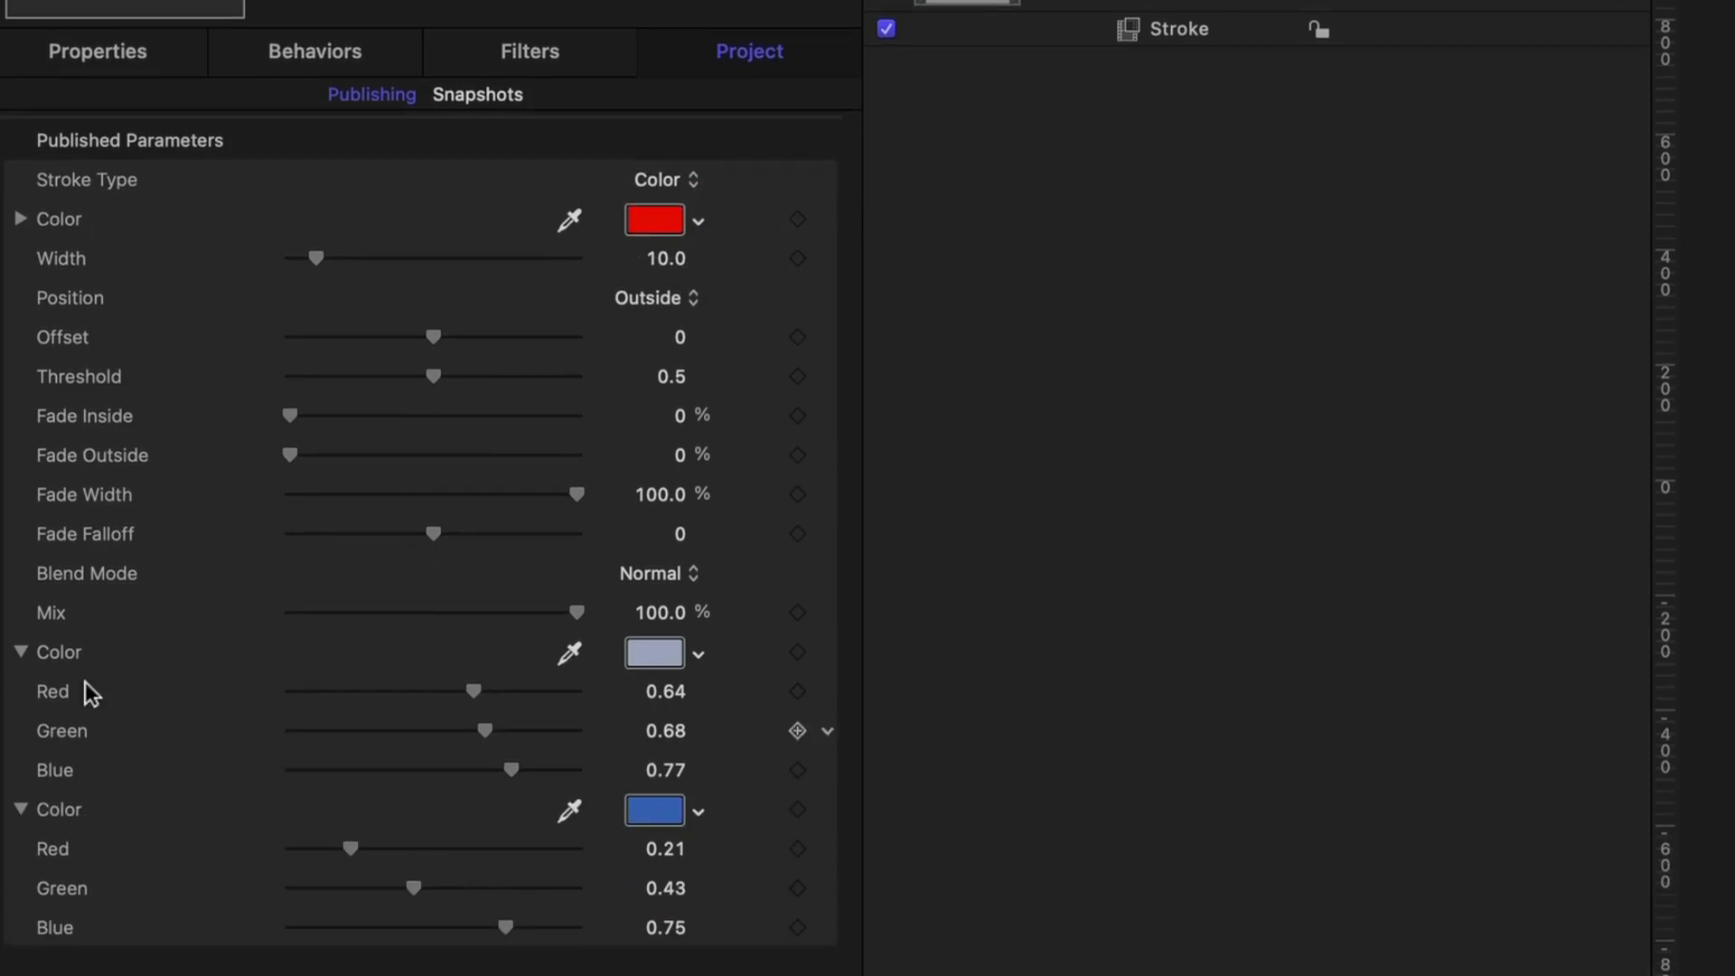
pyautogui.click(20, 650)
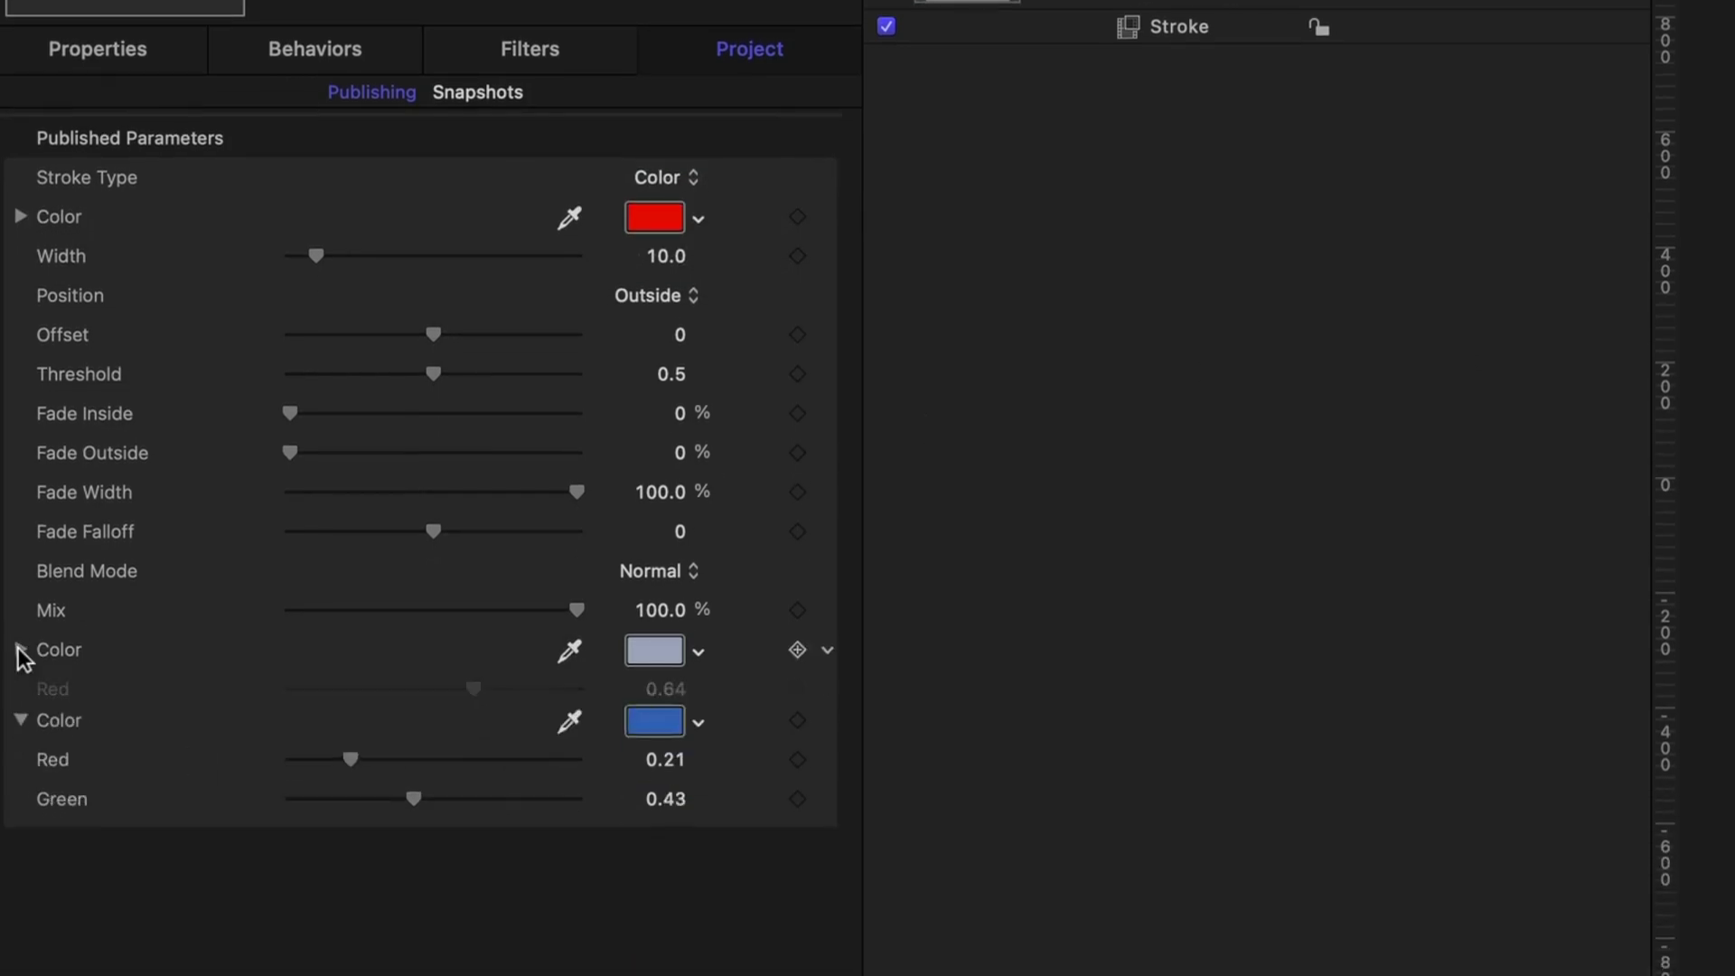
pyautogui.click(20, 690)
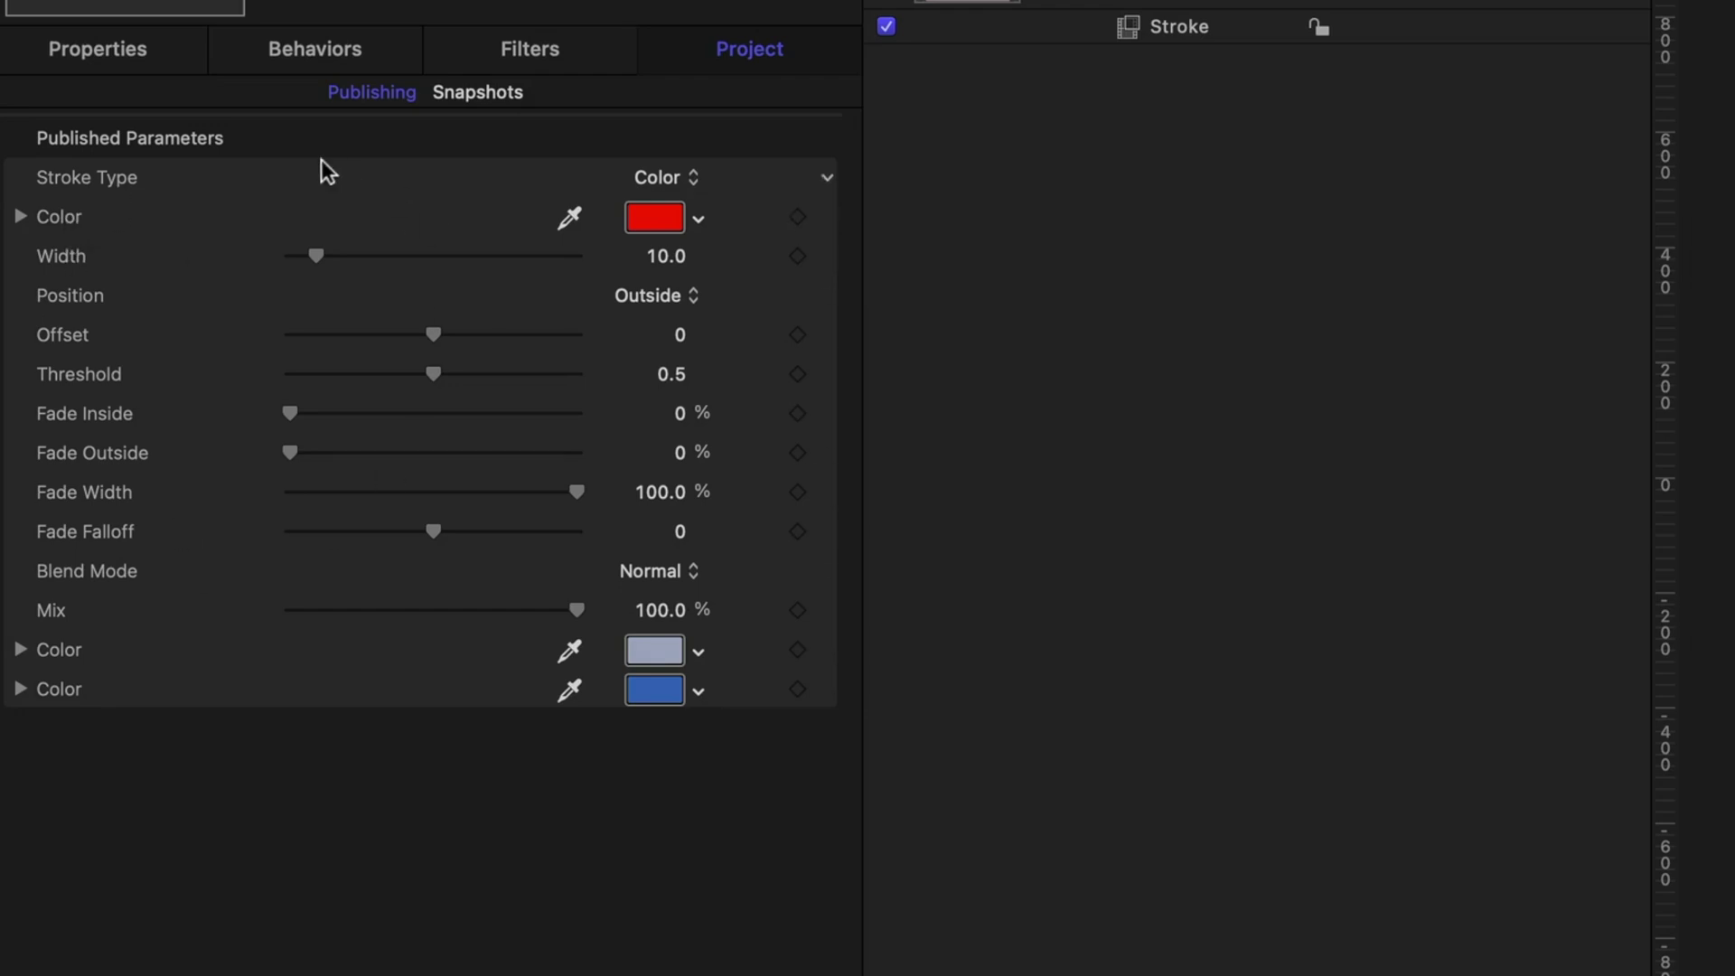
# - Rename the published colours Solid Stroke, Gradient Stroke 1 and Gradient Stroke 2
pyautogui.doubleClick(78, 217)
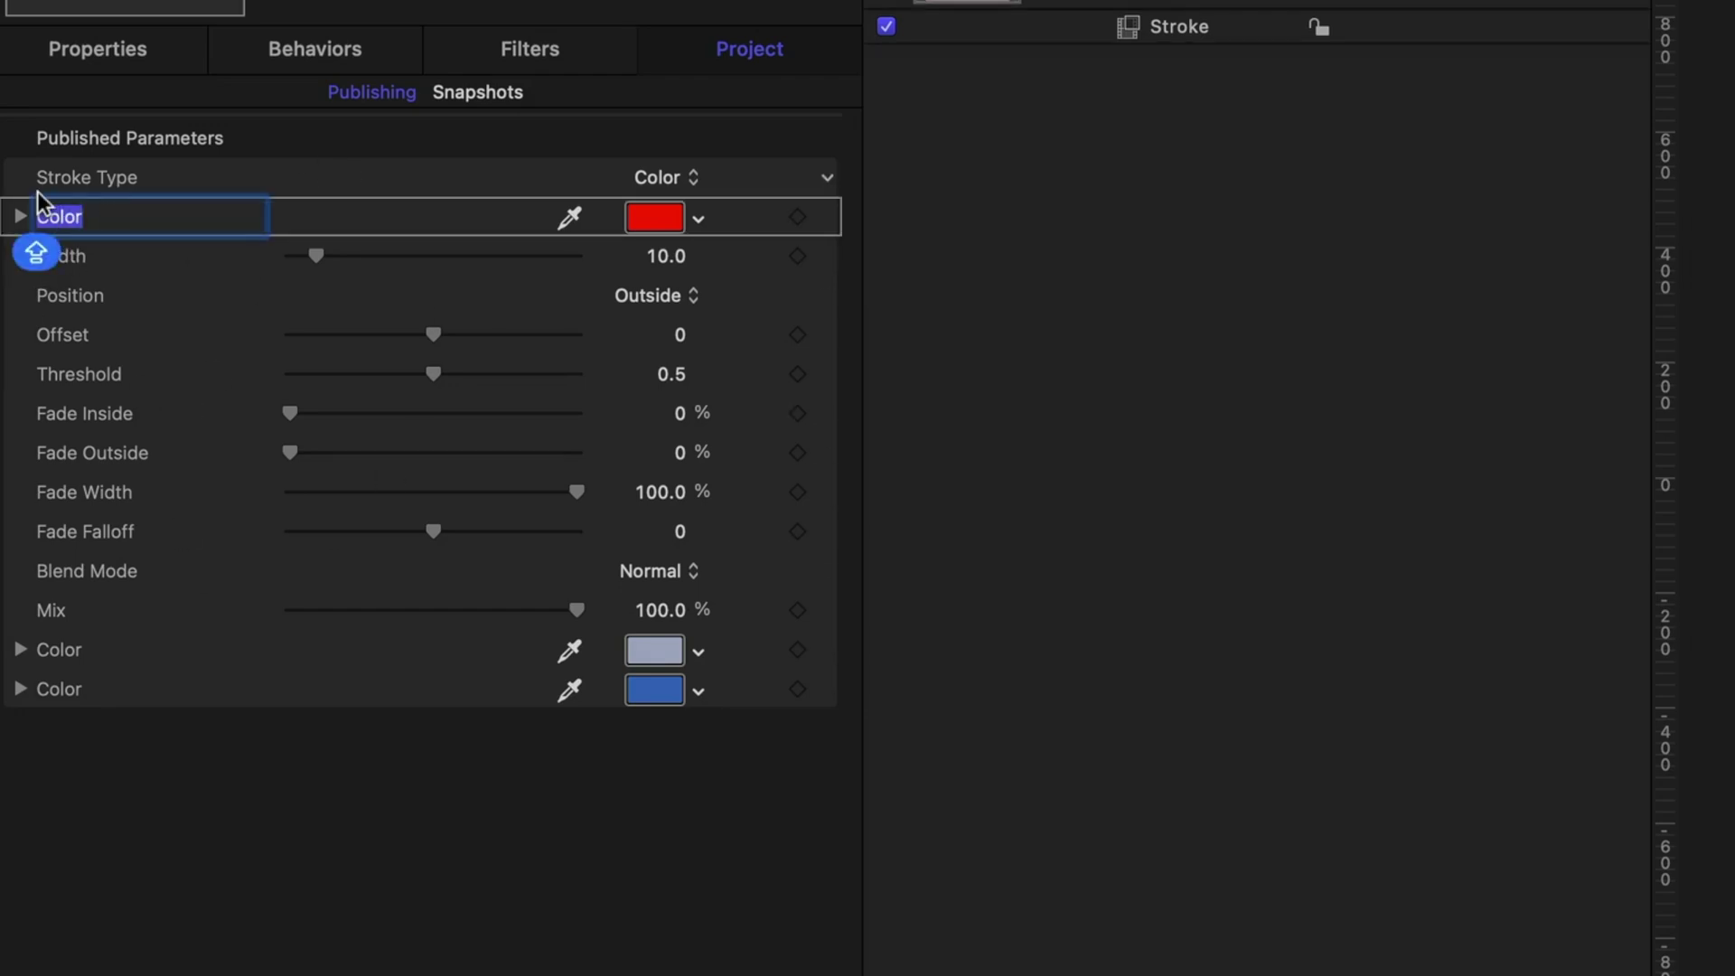
pyautogui.write('Solid Stroke')
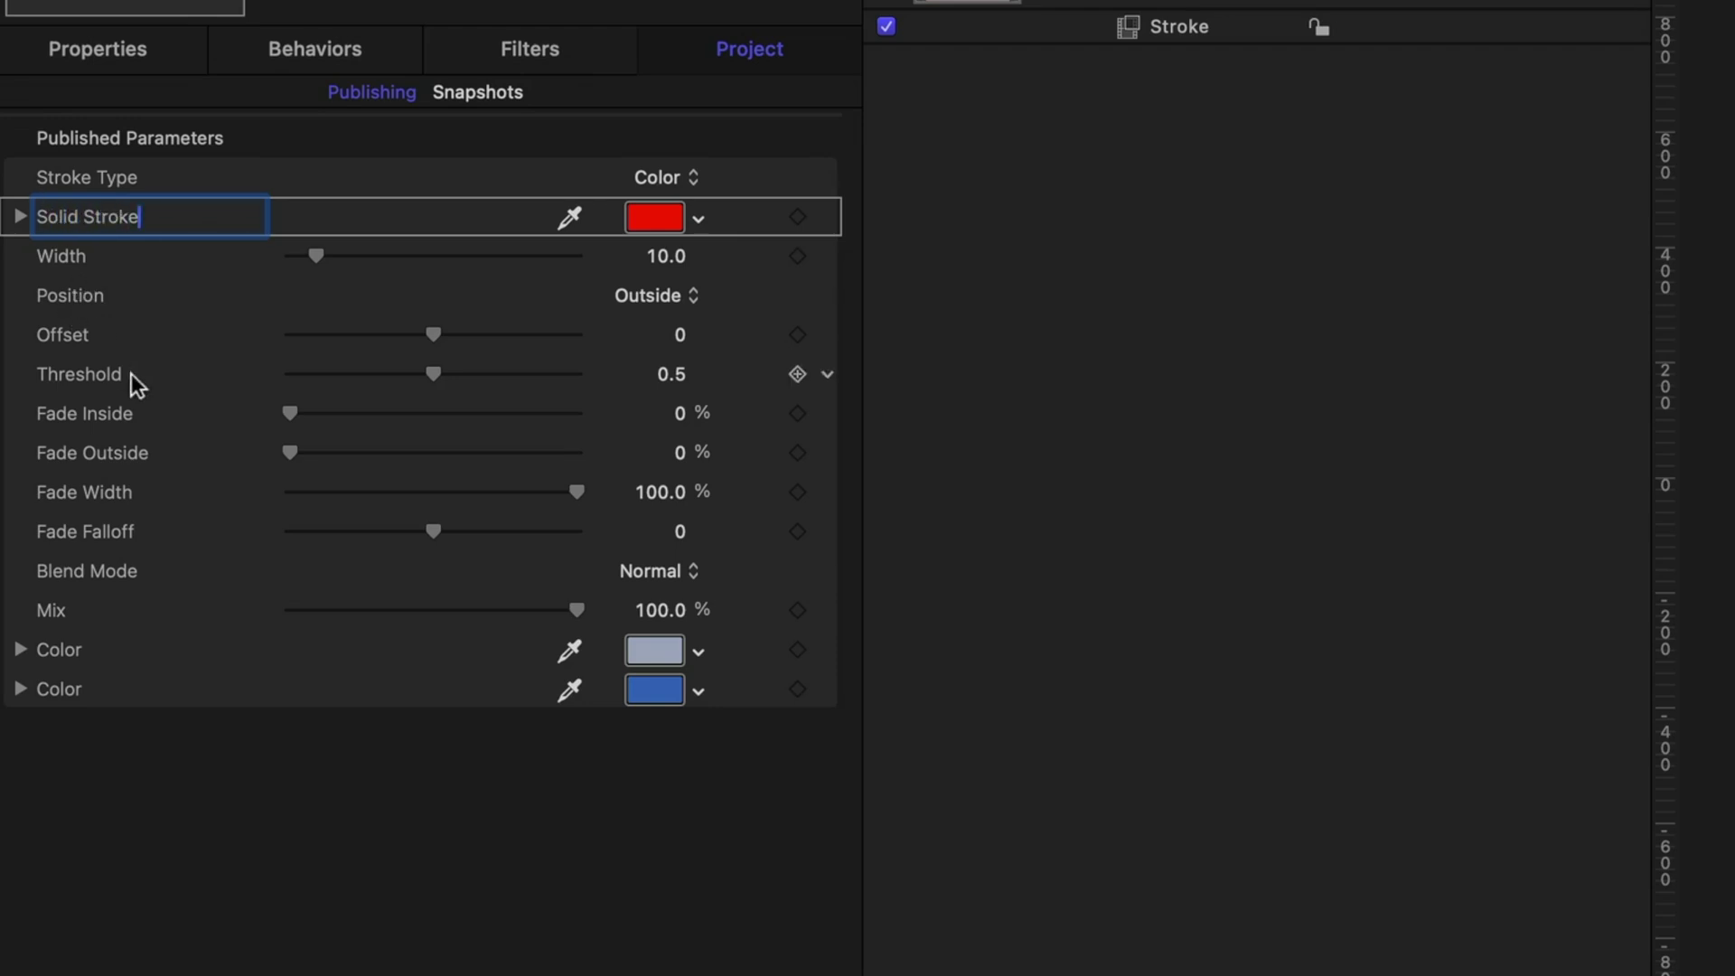
pyautogui.click(132, 372)
pyautogui.doubleClick(78, 647)
pyautogui.write('Gra')
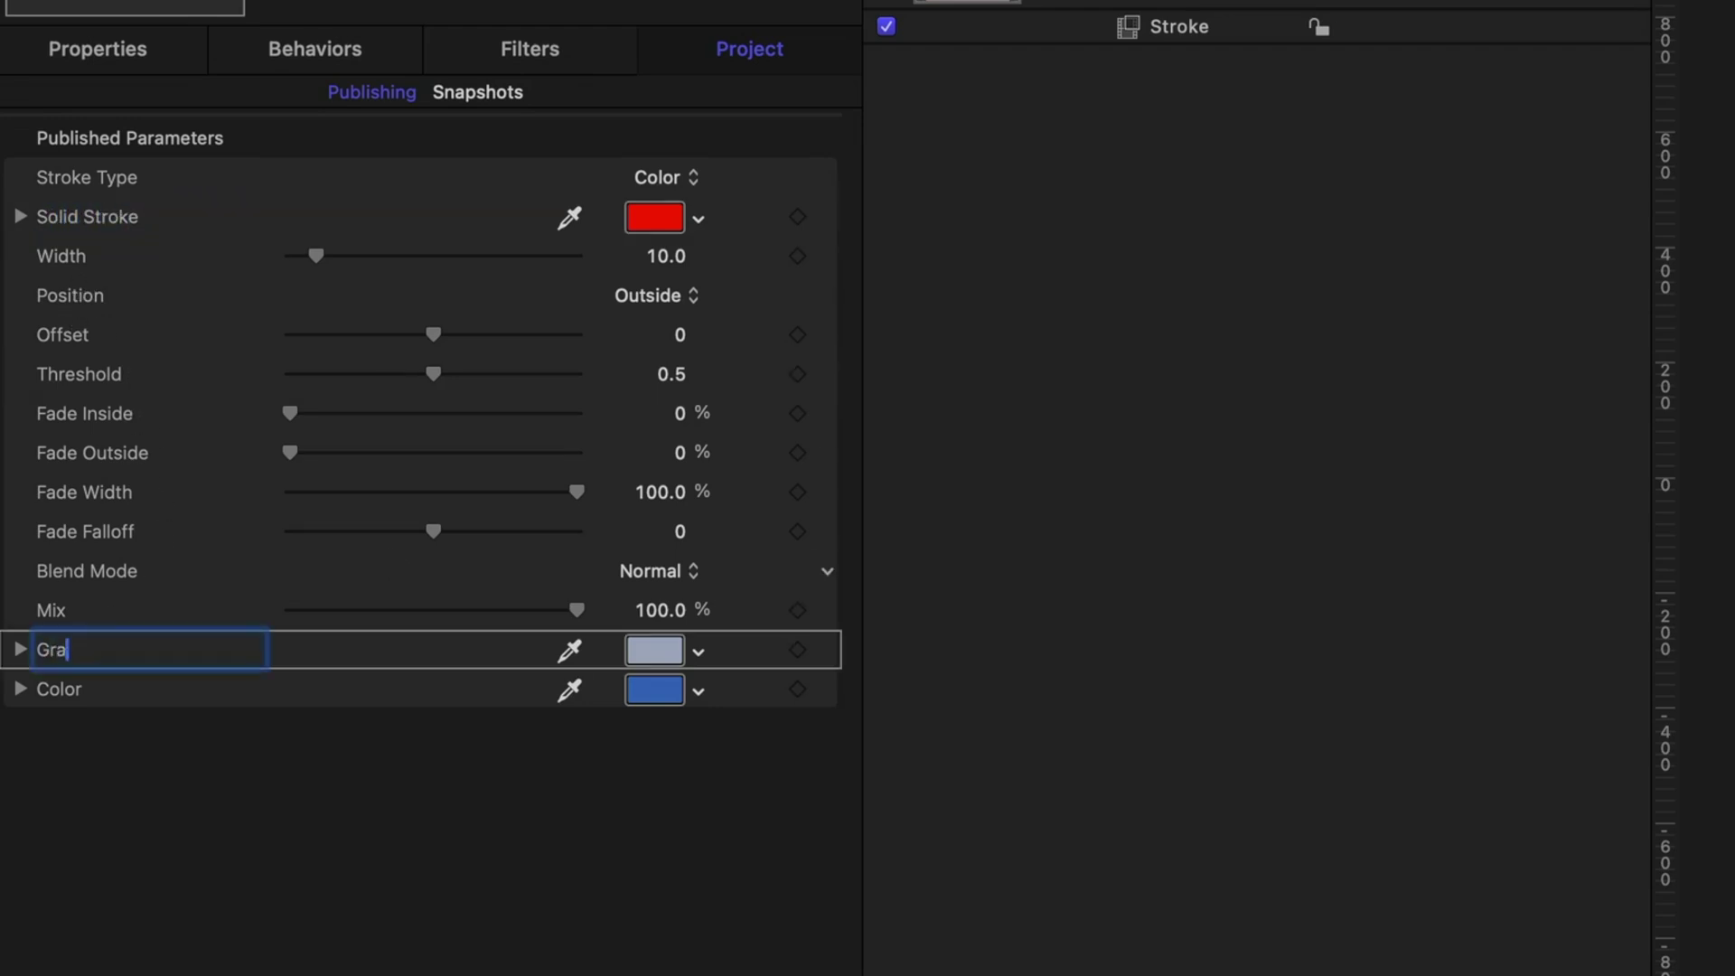
pyautogui.write('dient Stroke 1')
pyautogui.press('Return')
pyautogui.doubleClick(80, 689)
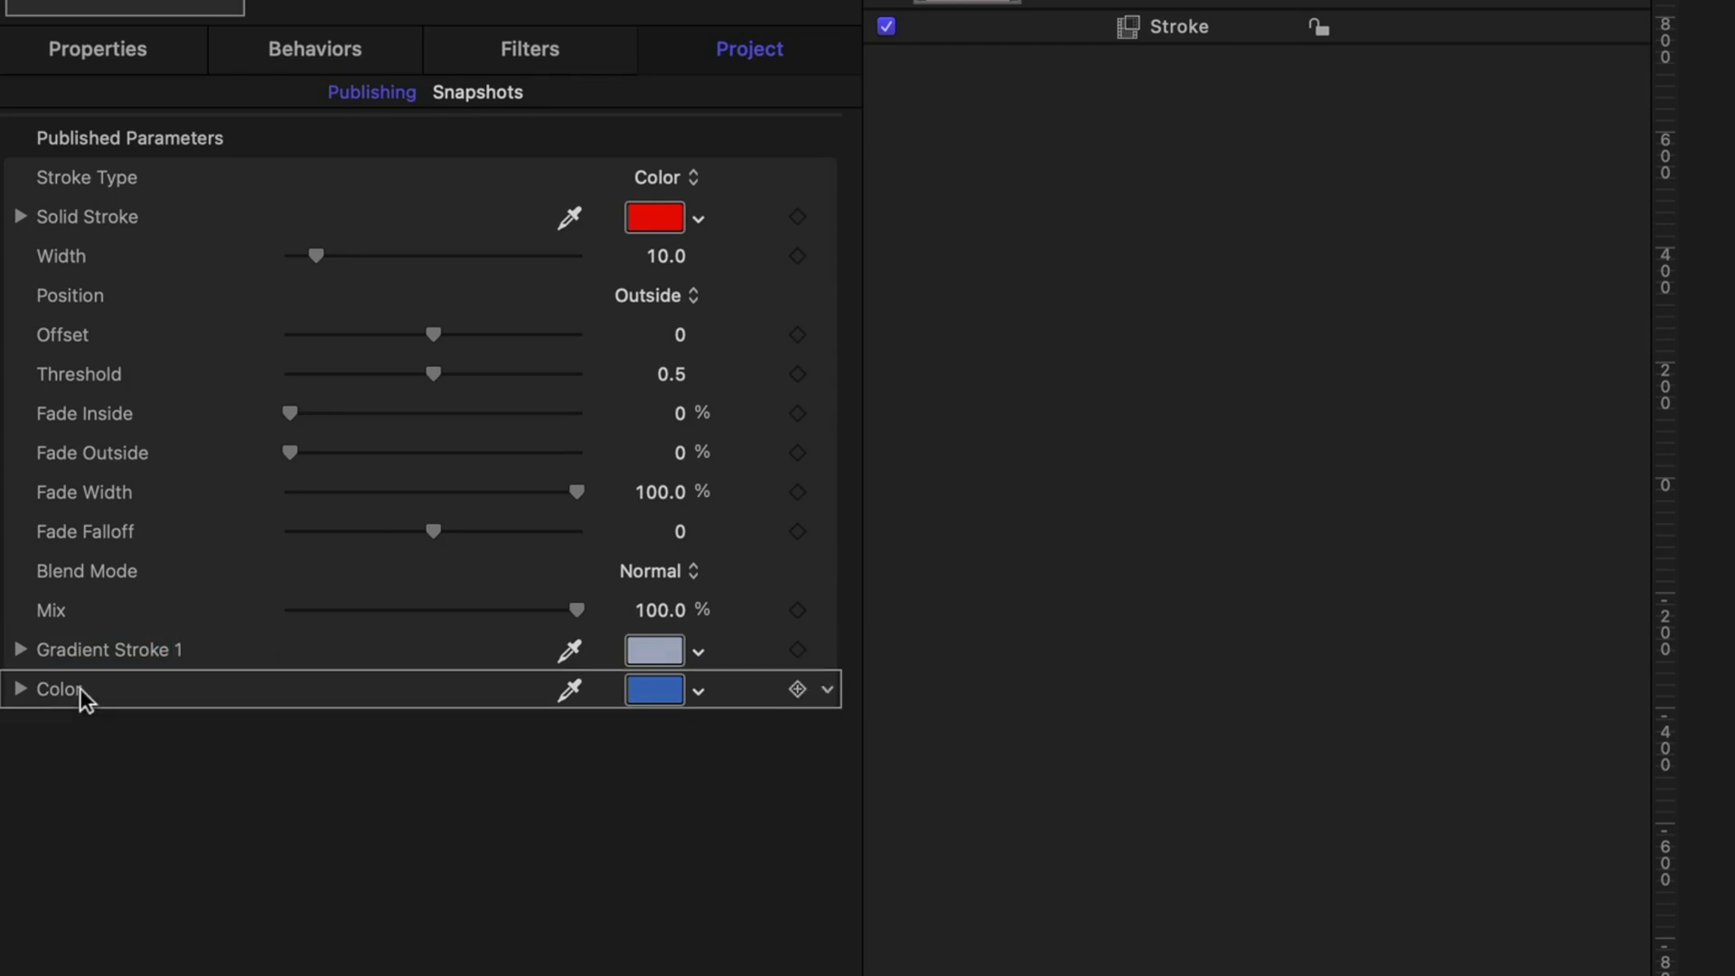
pyautogui.write('Gradient Stroke 2')
pyautogui.press('Return')
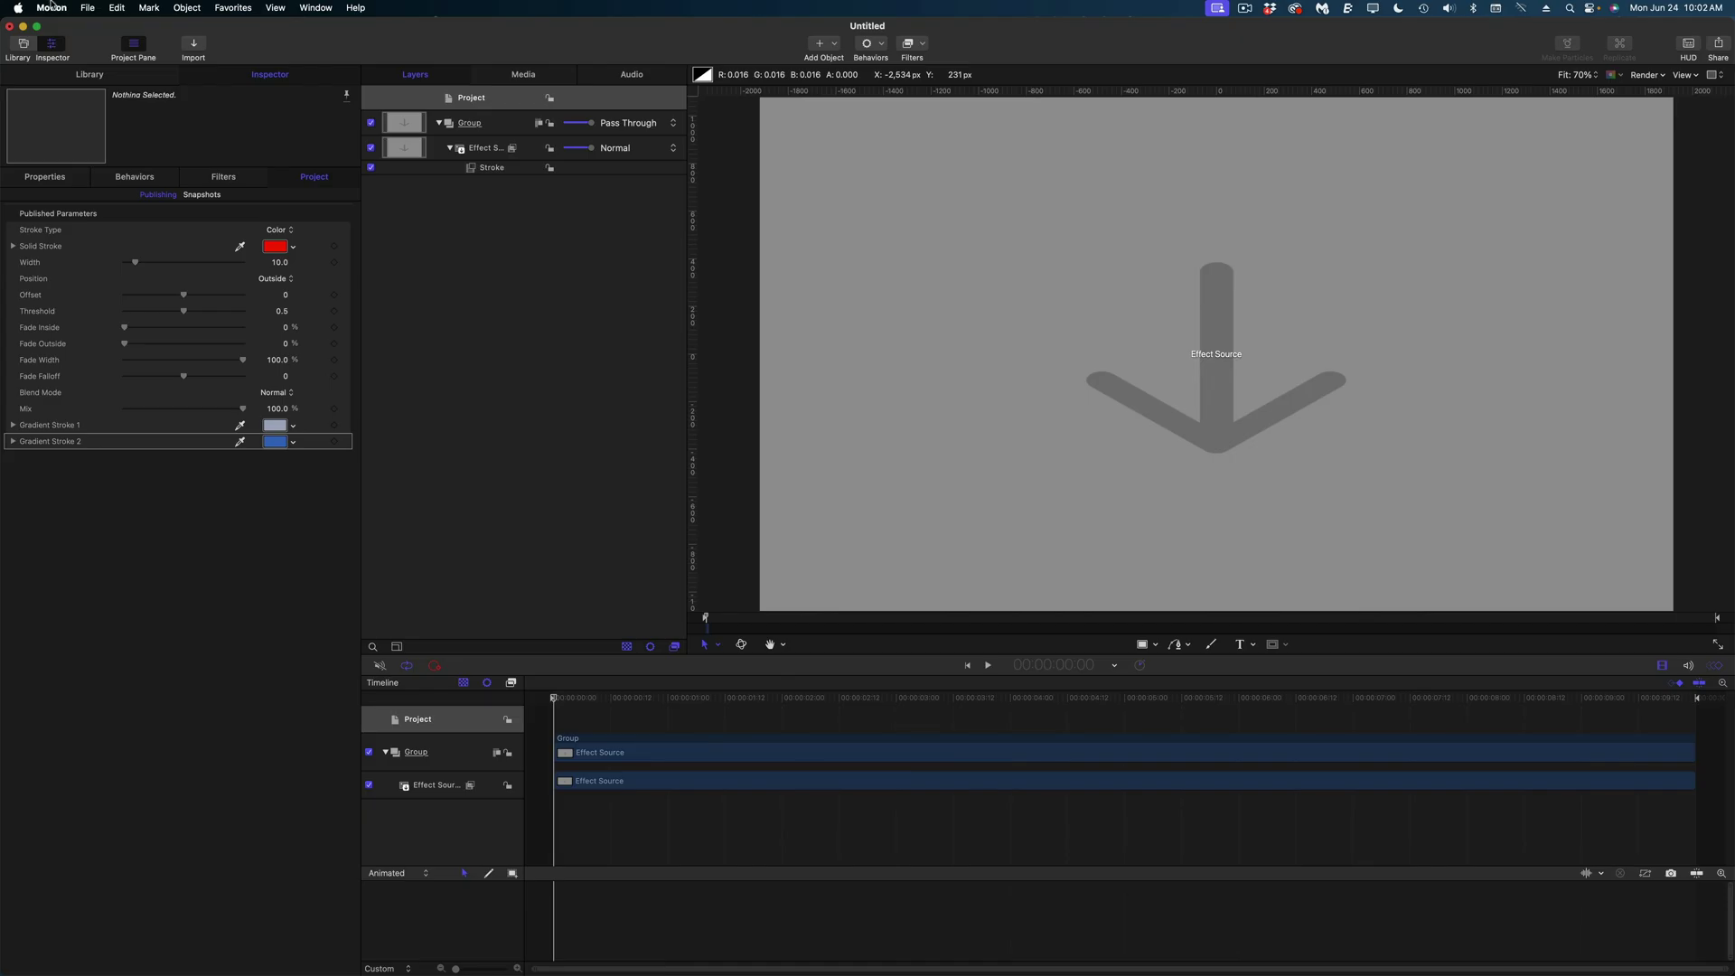
# - Publish the template as STROKE in the JENN'S EFFECTS category
pyautogui.click(87, 7)
pyautogui.click(104, 110)
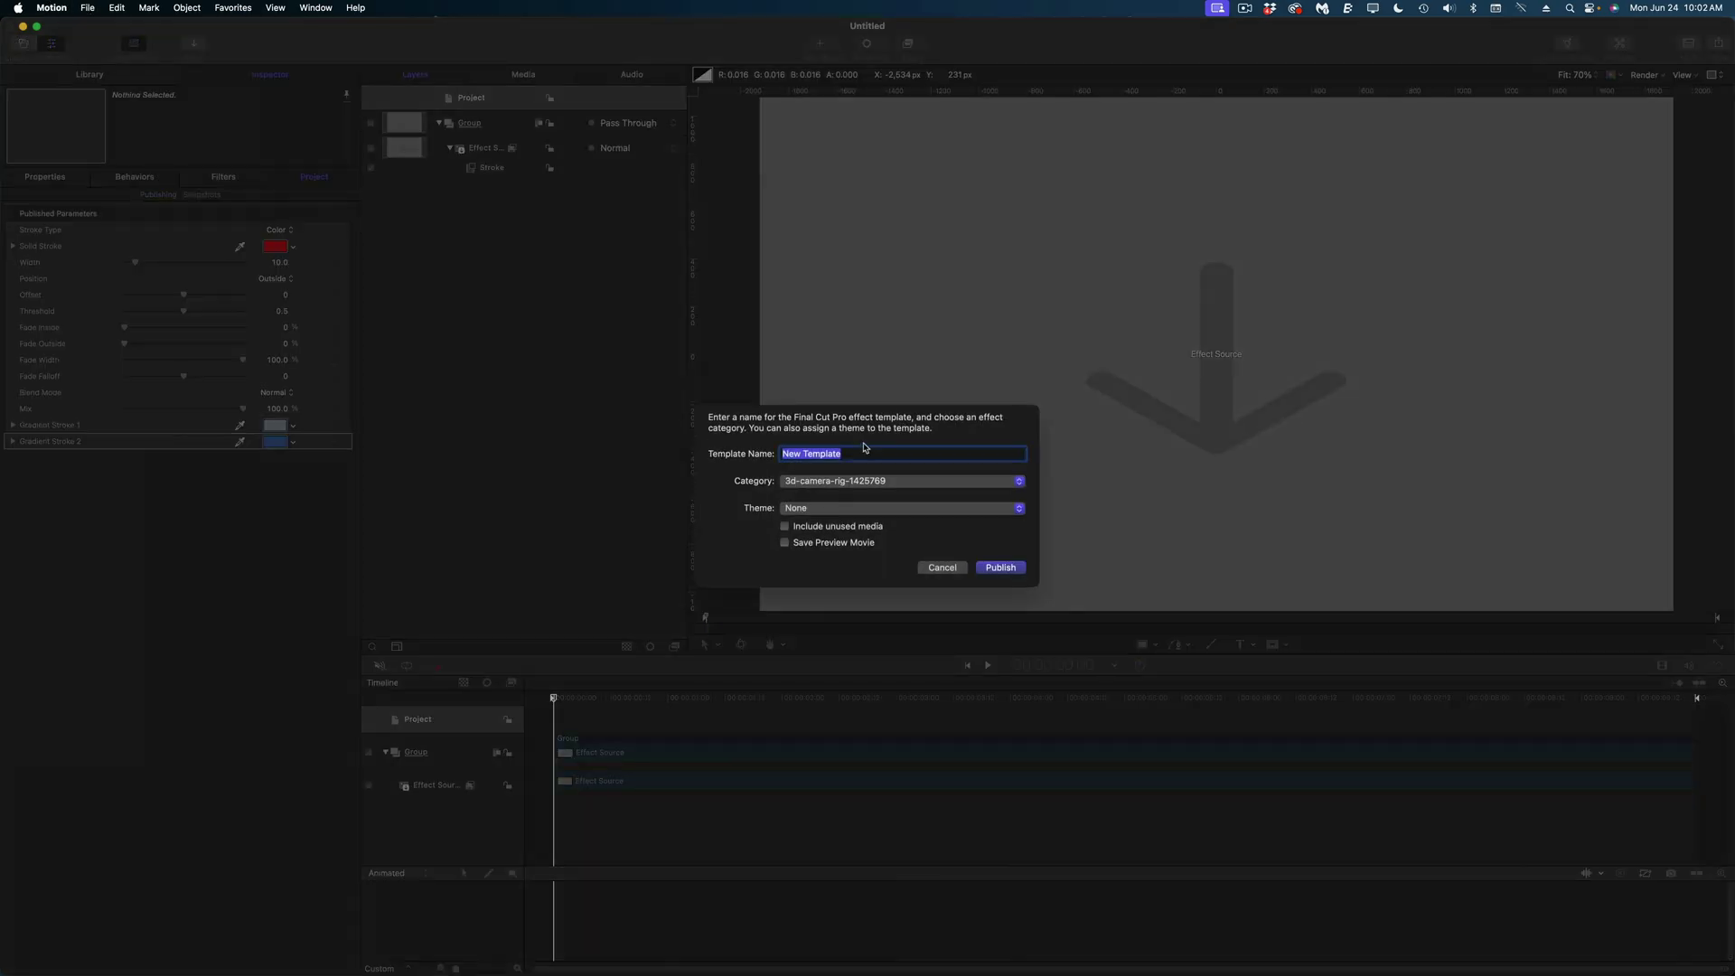
pyautogui.write('STROKE')
pyautogui.click(931, 483)
pyautogui.scroll(-3, 911, 895)
pyautogui.click(910, 899)
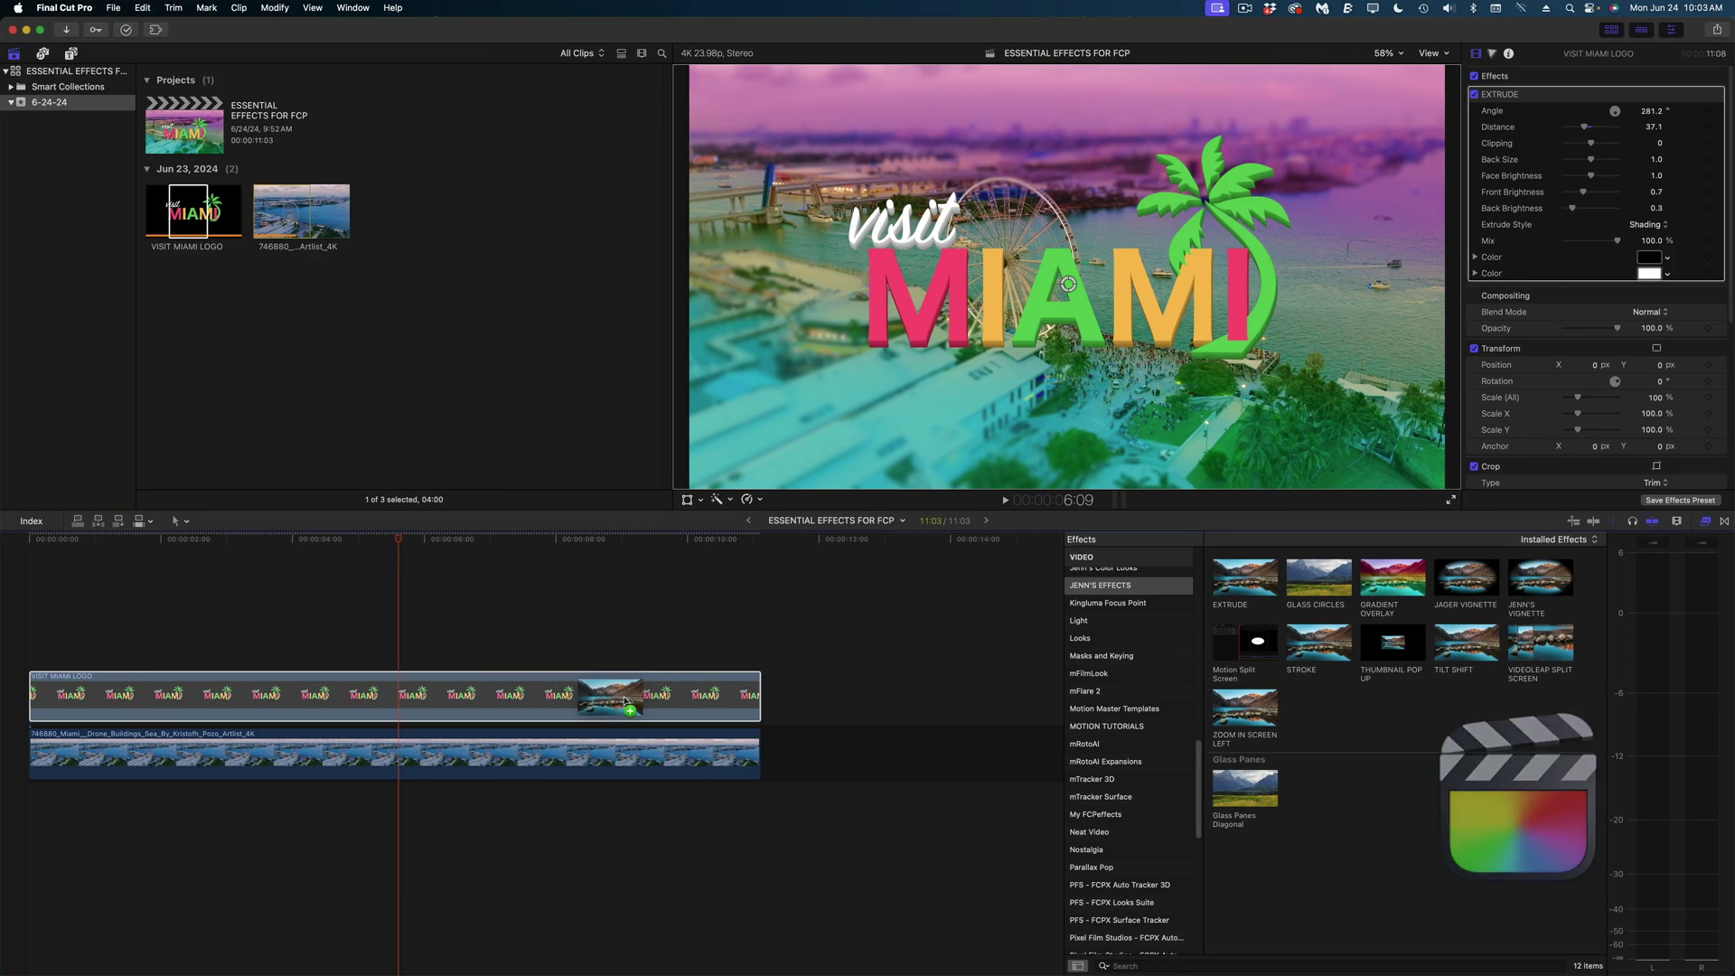
pyautogui.click(750, 694)
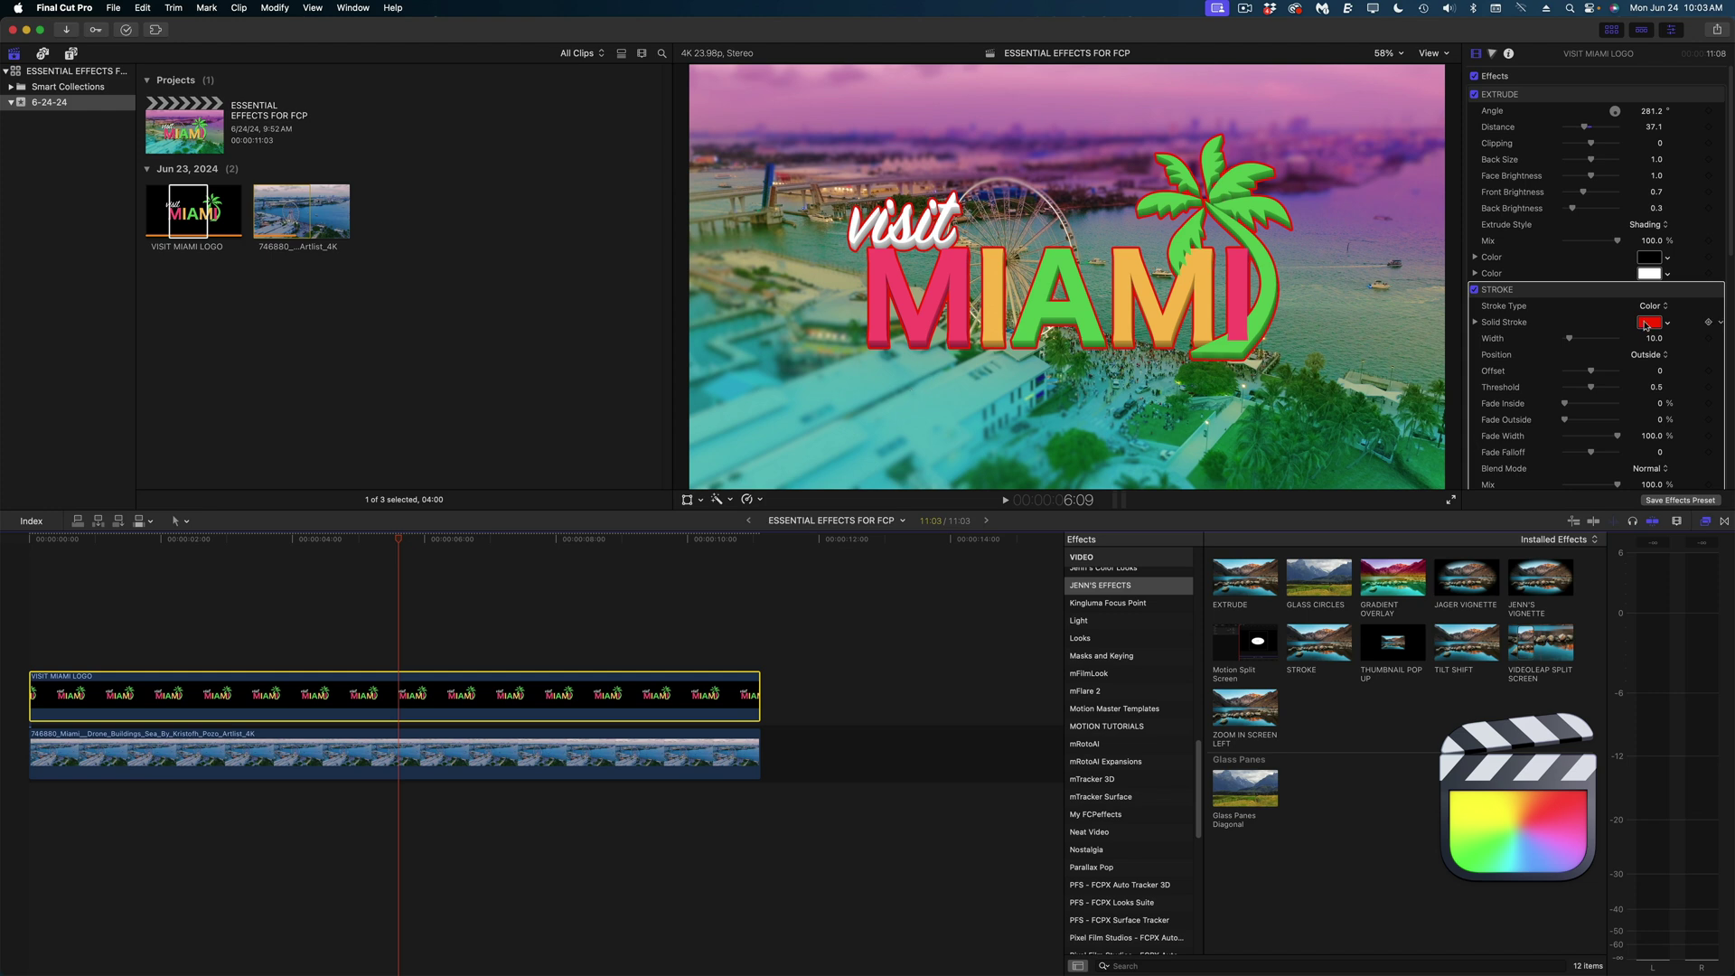
# - Set the Solid Stroke colour to the palm tree's green using the eyedropper
pyautogui.click(1645, 325)
pyautogui.click(296, 369)
pyautogui.click(1164, 160)
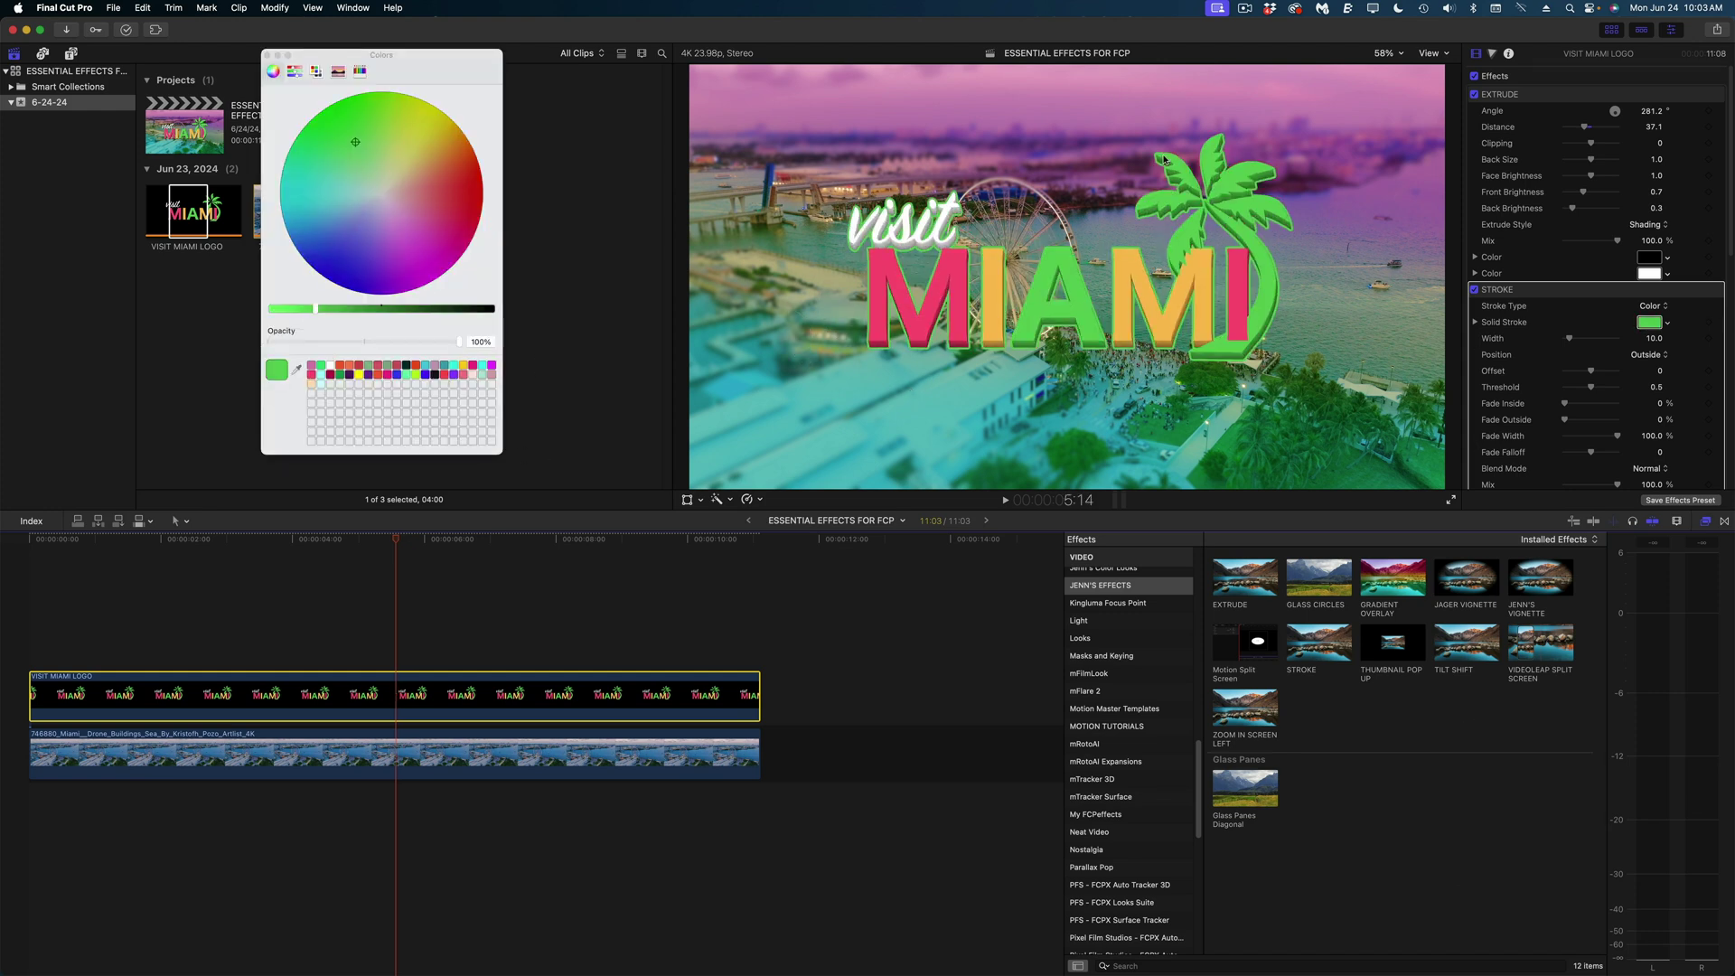
pyautogui.click(268, 55)
# - Push the stroke Offset to 100 and Width to 19, then move STROKE above EXTRUDE
pyautogui.moveTo(1591, 371); pyautogui.dragTo(1608, 375)
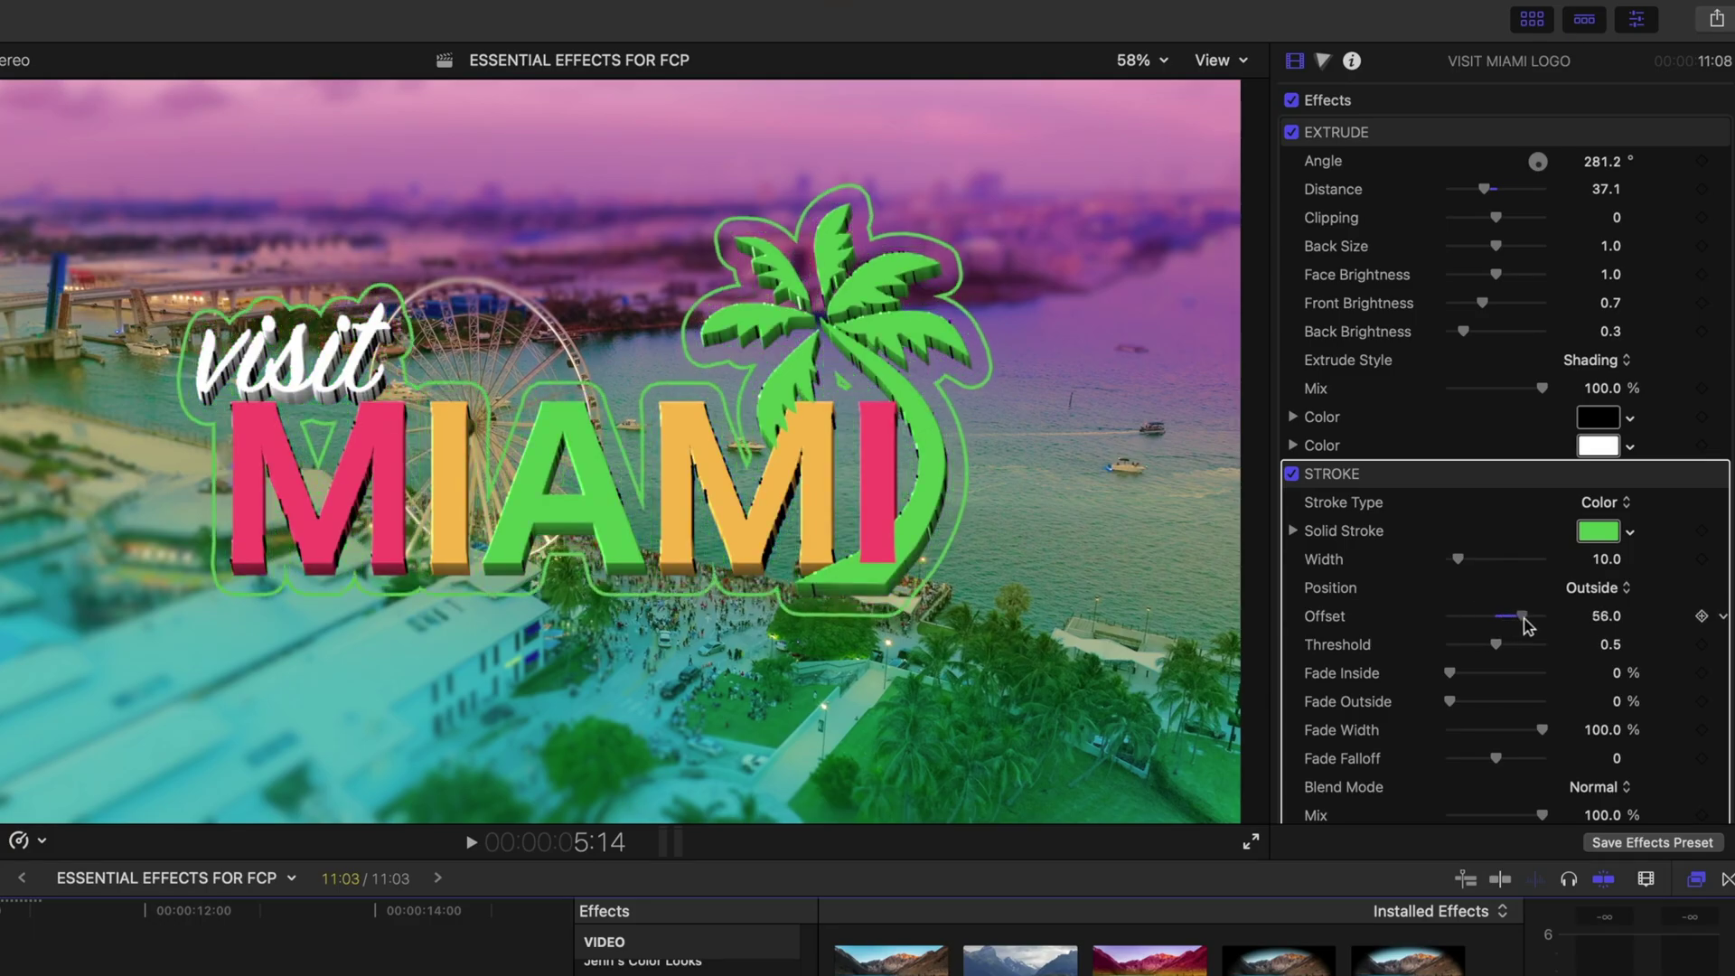
pyautogui.moveTo(1526, 624); pyautogui.dragTo(1546, 618)
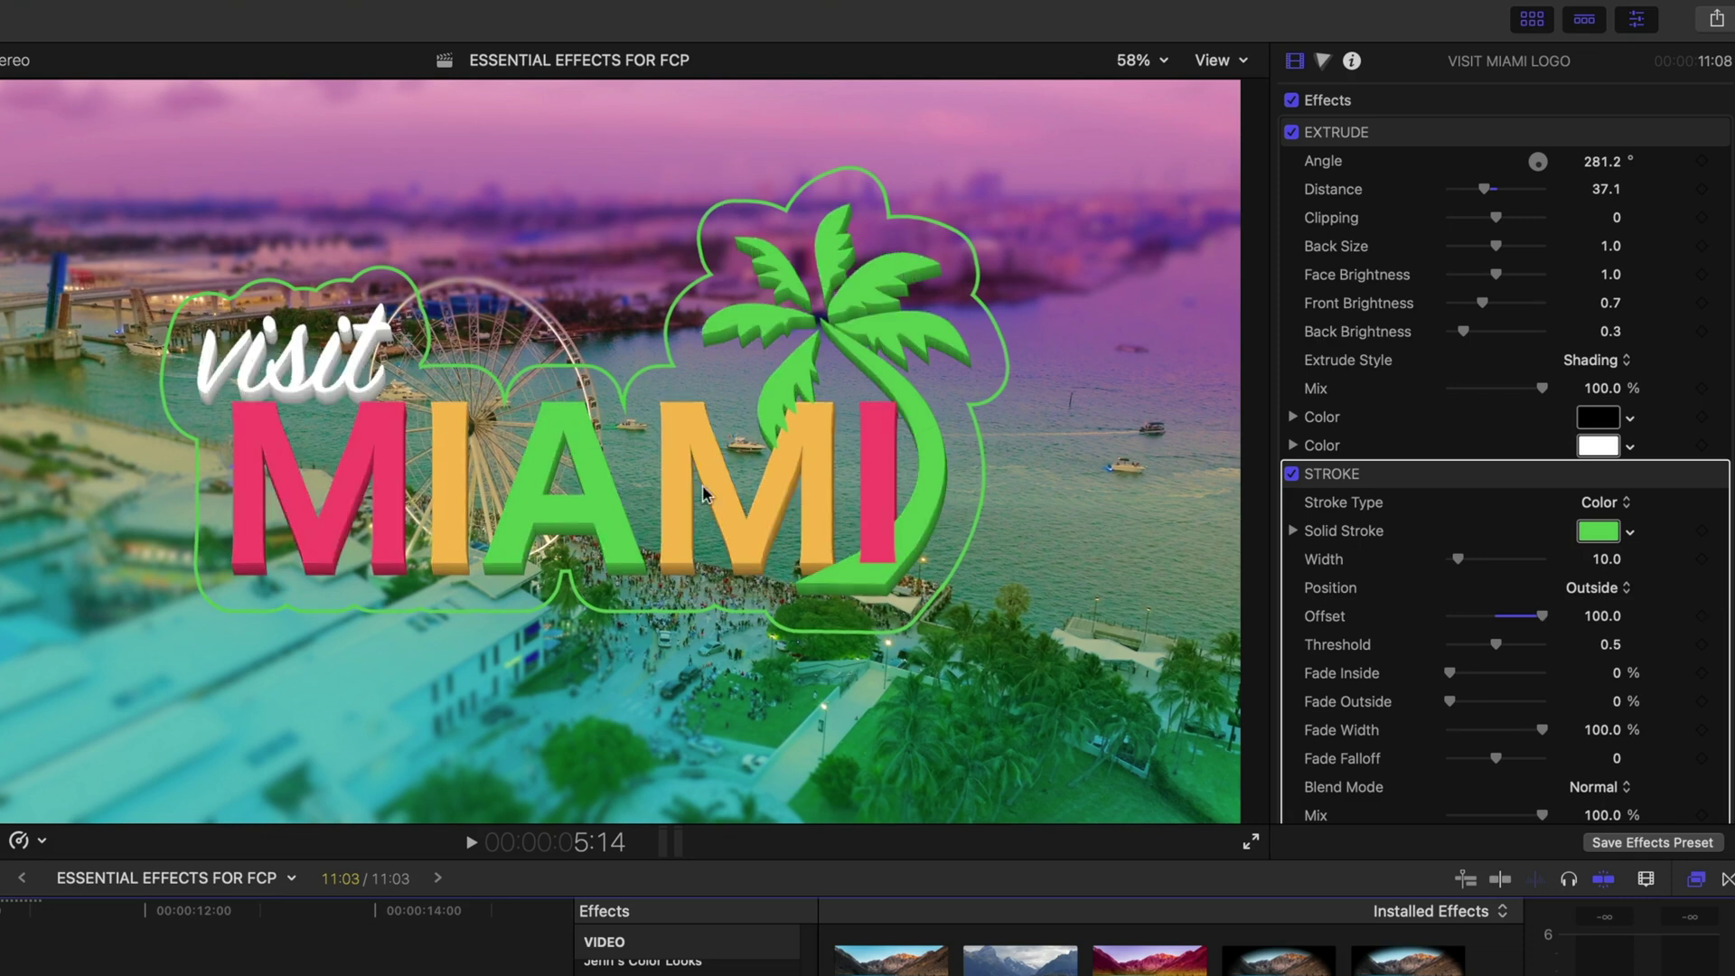
pyautogui.moveTo(1468, 564); pyautogui.dragTo(1460, 566)
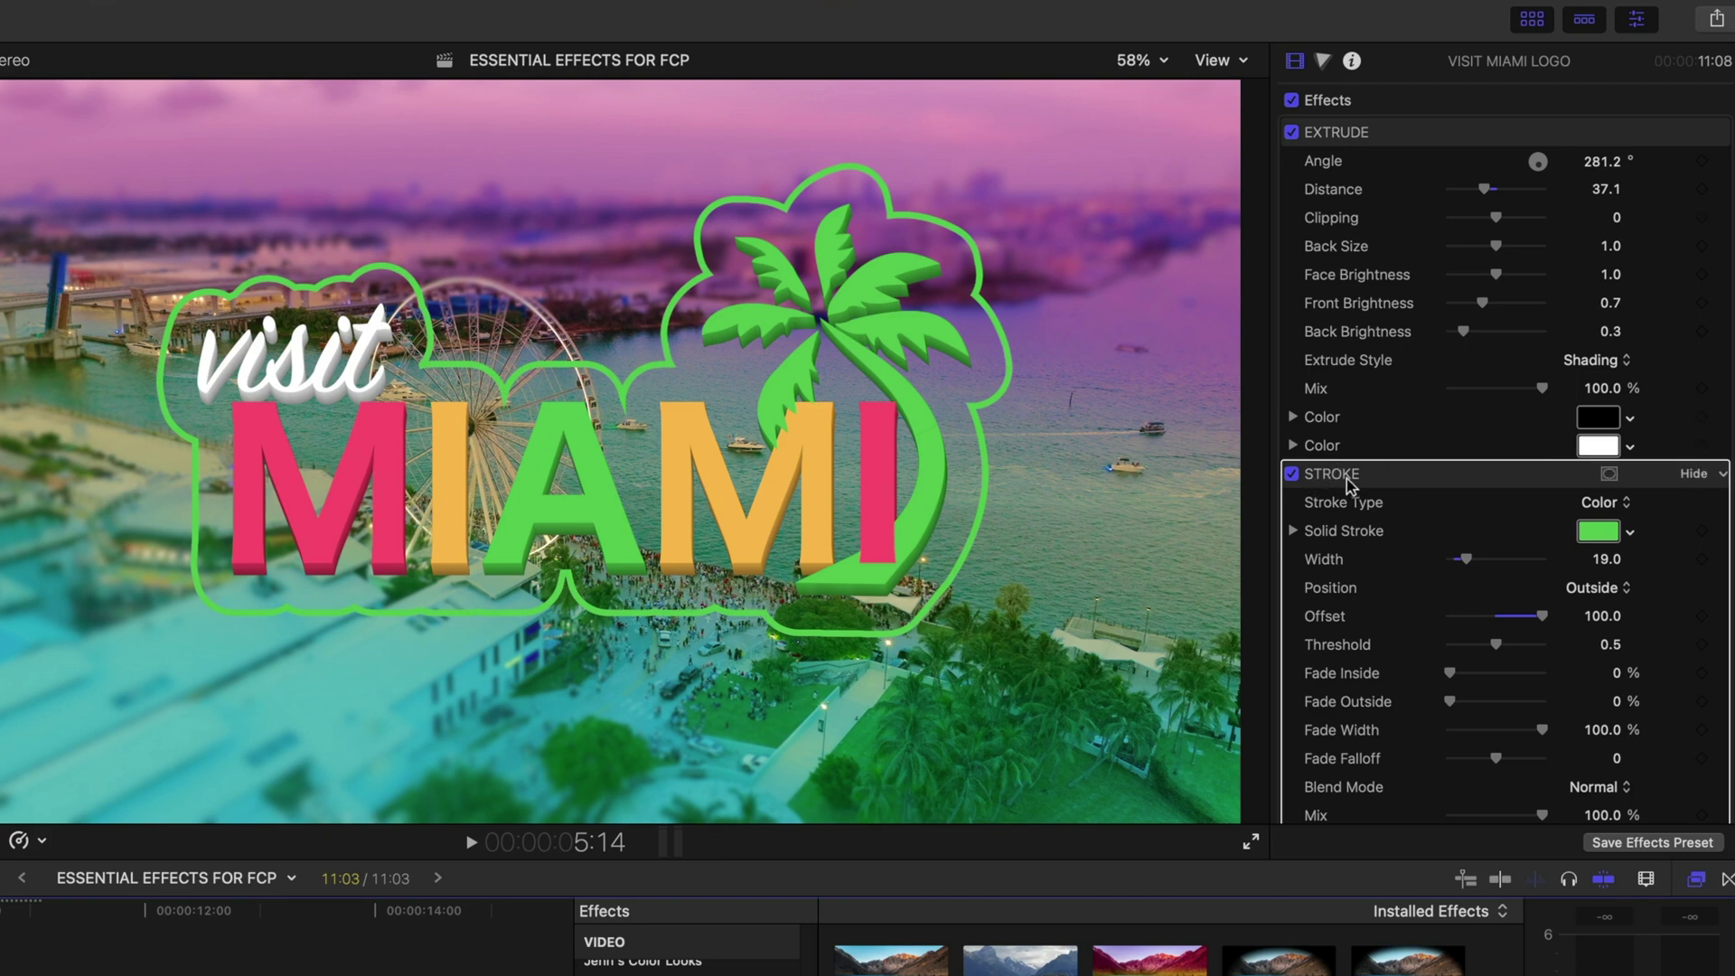
pyautogui.moveTo(1351, 486); pyautogui.dragTo(1344, 195)
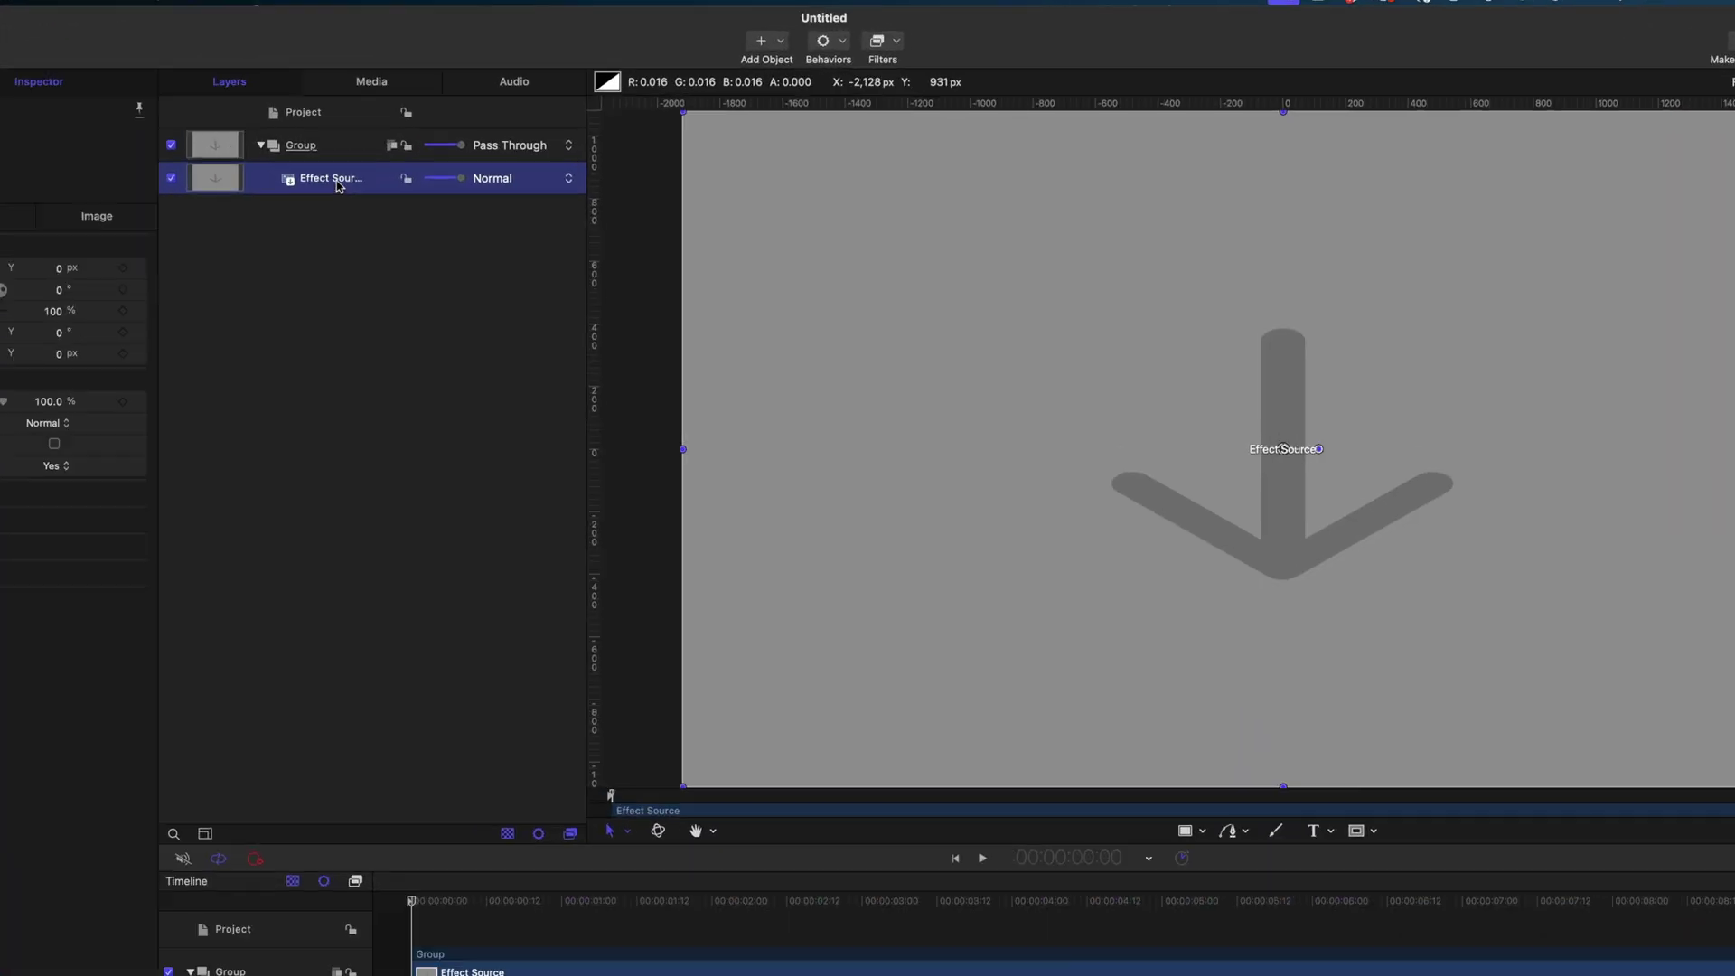
# - Add an Overshoot behavior to the Effect Source, applied to Transform > Scale > All
pyautogui.click(882, 43)
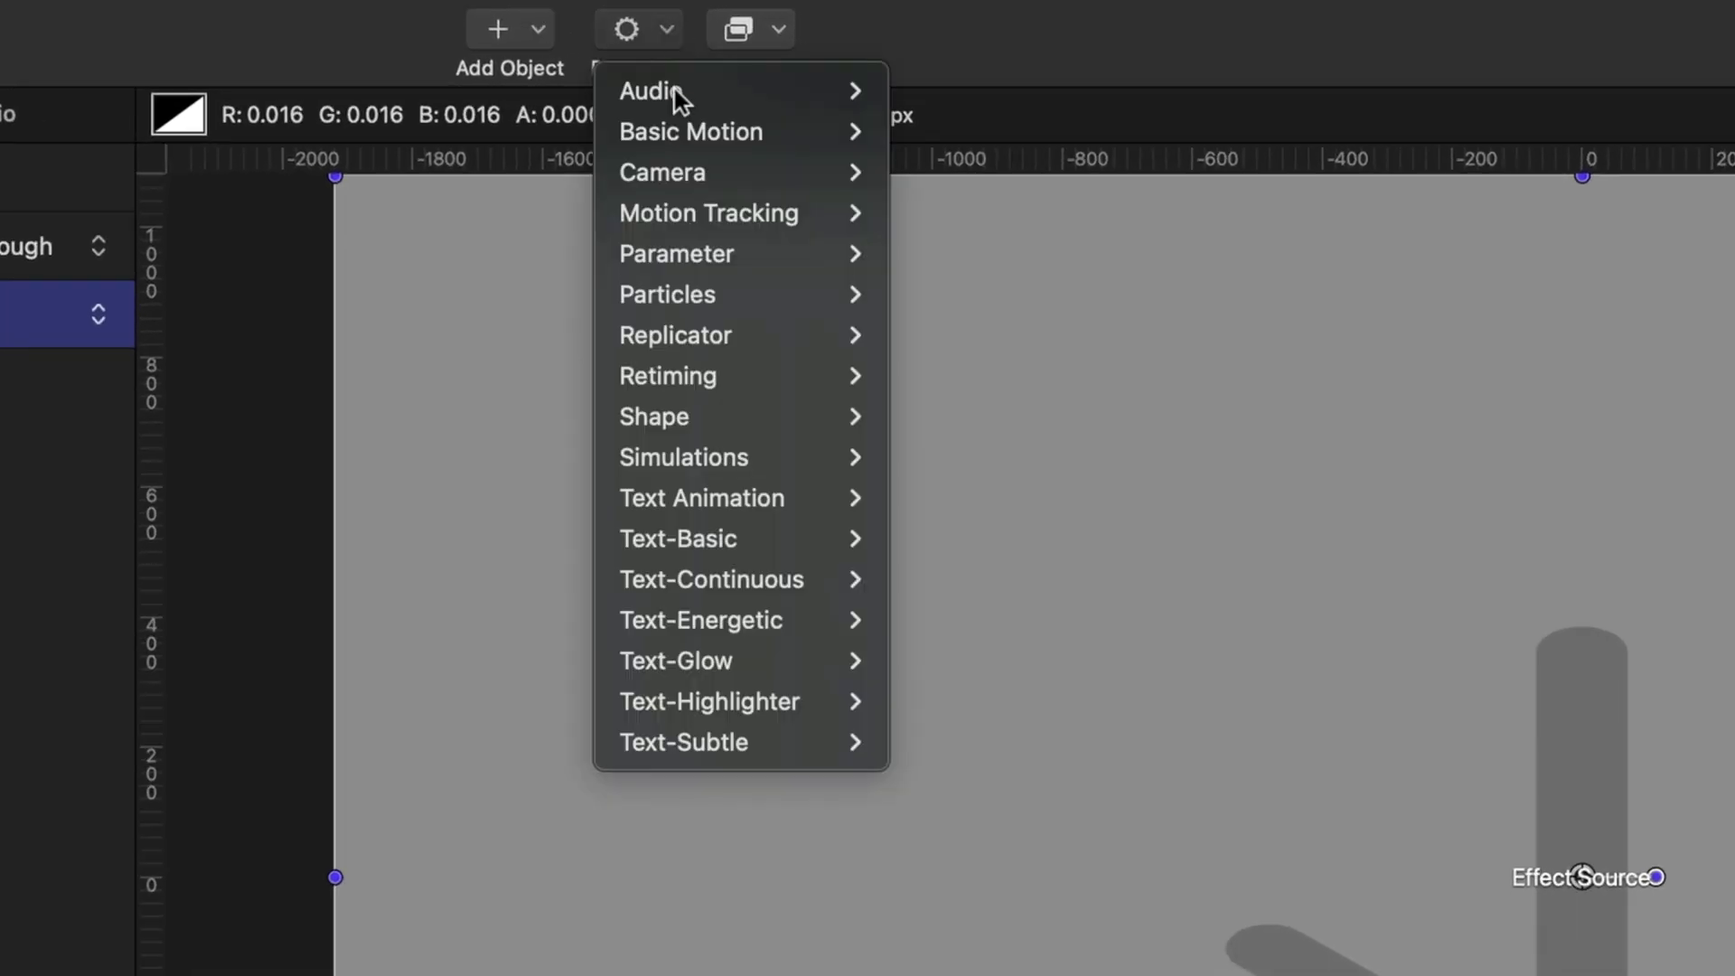
pyautogui.moveTo(701, 263)
pyautogui.click(953, 647)
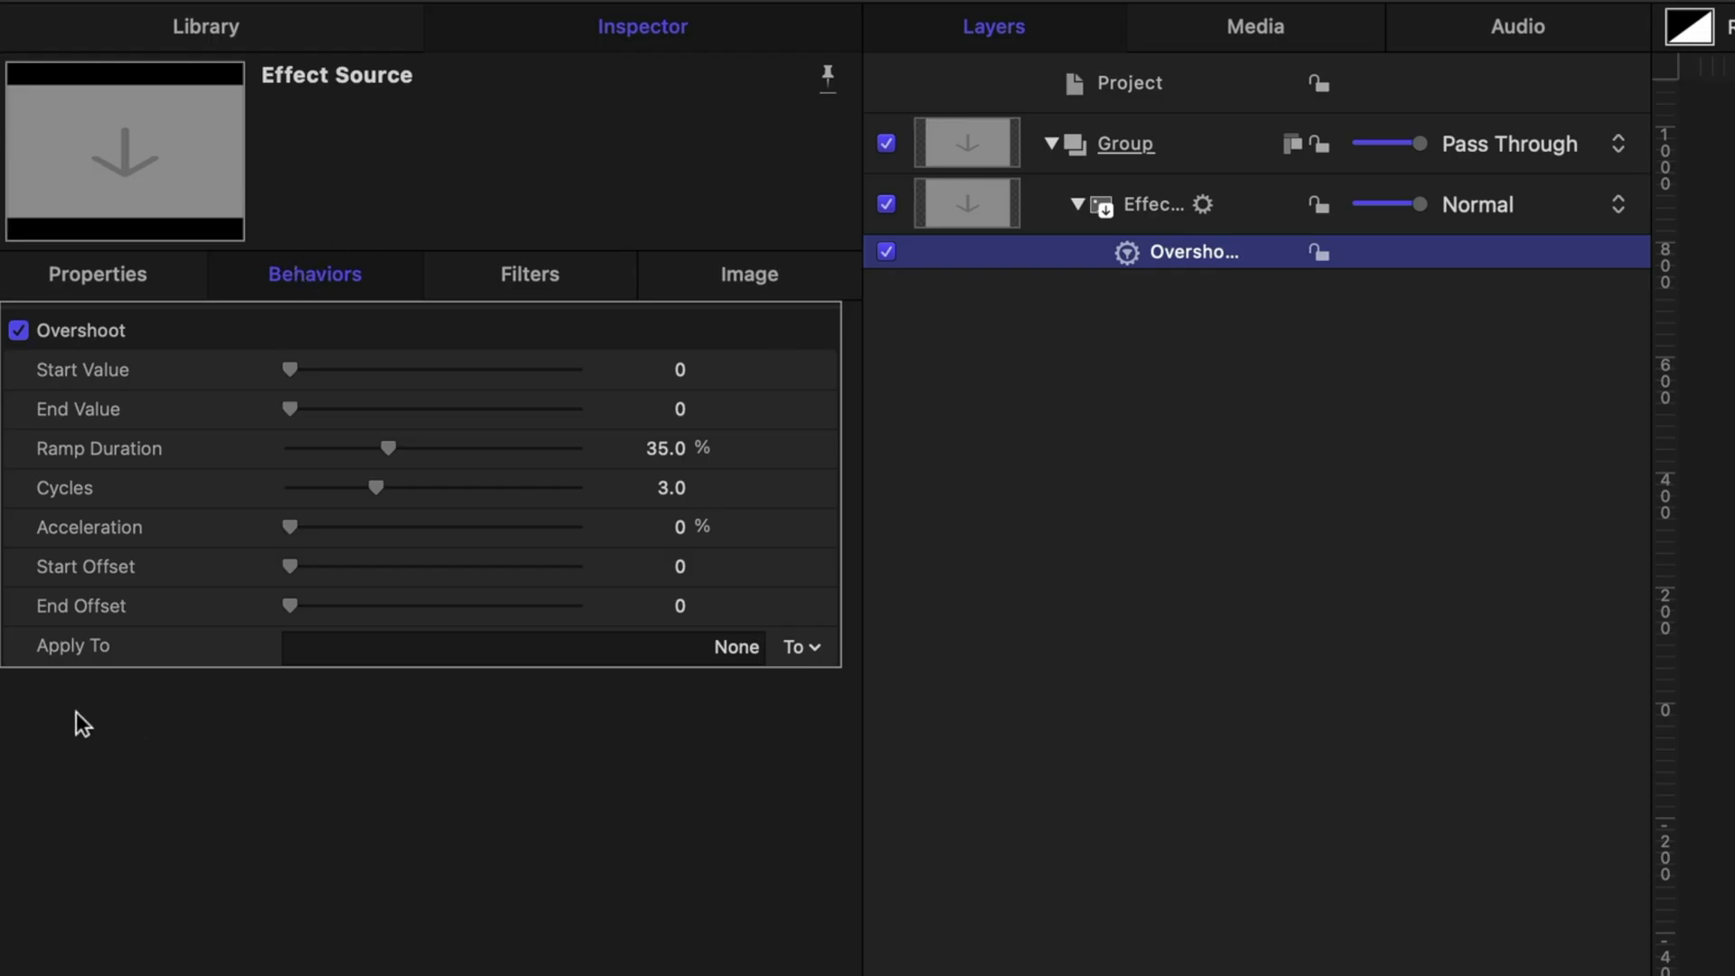
pyautogui.click(811, 647)
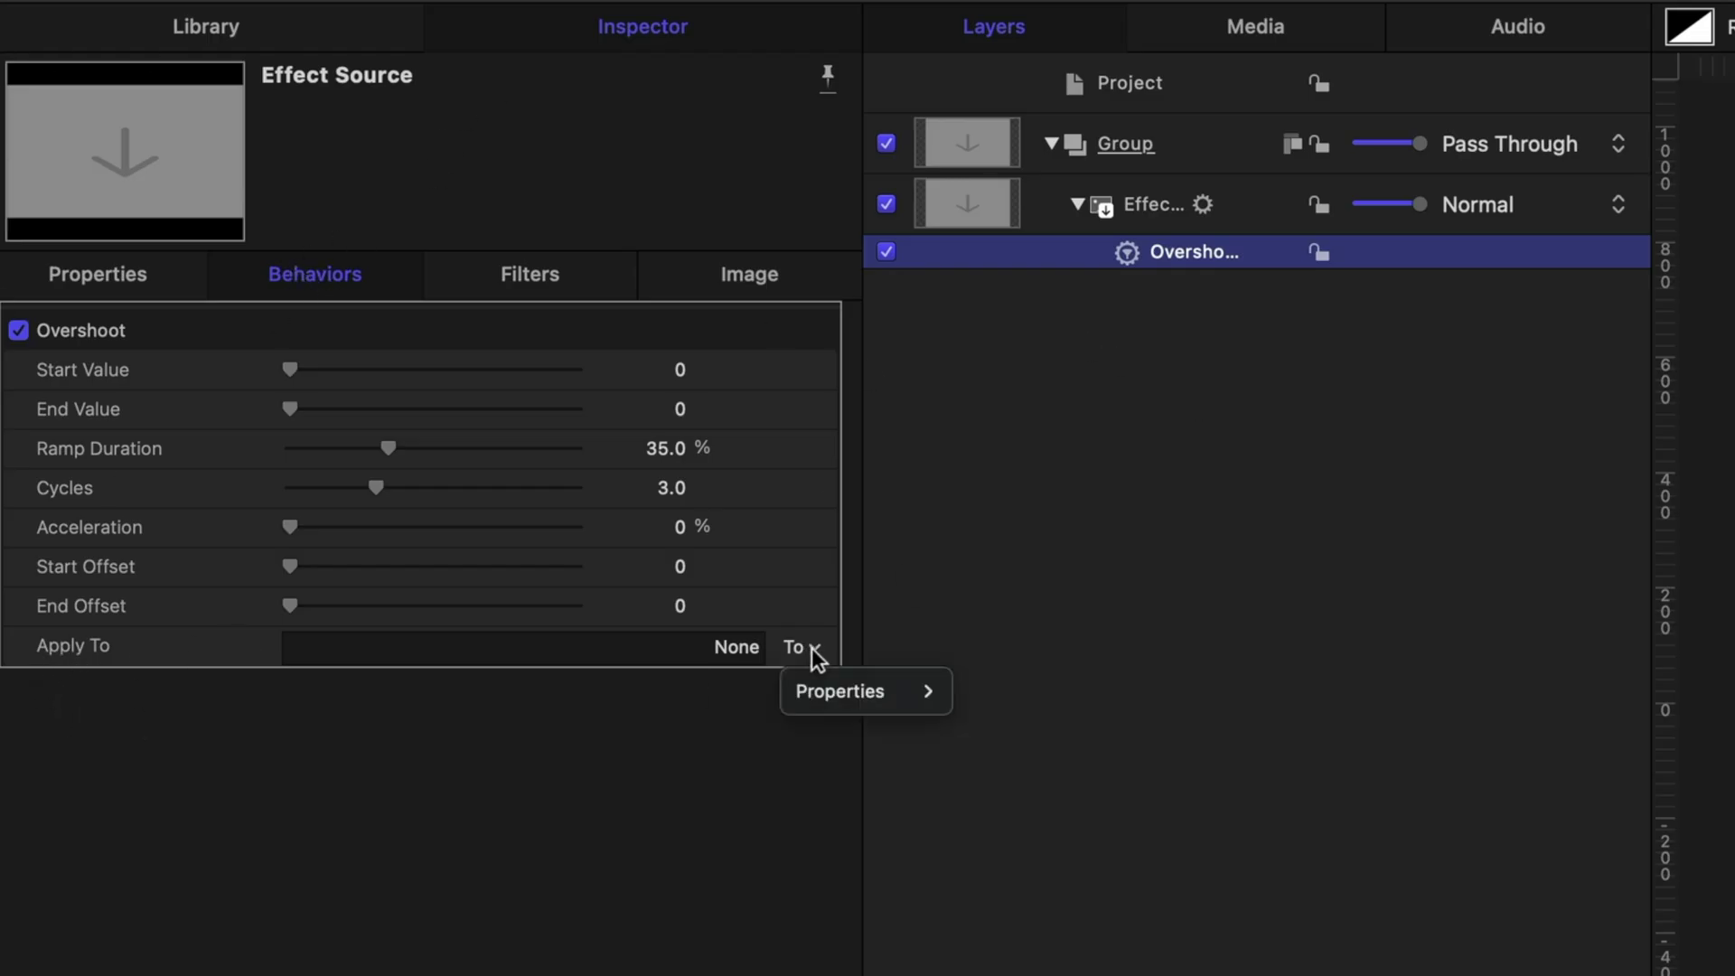
pyautogui.moveTo(822, 697)
pyautogui.moveTo(999, 697)
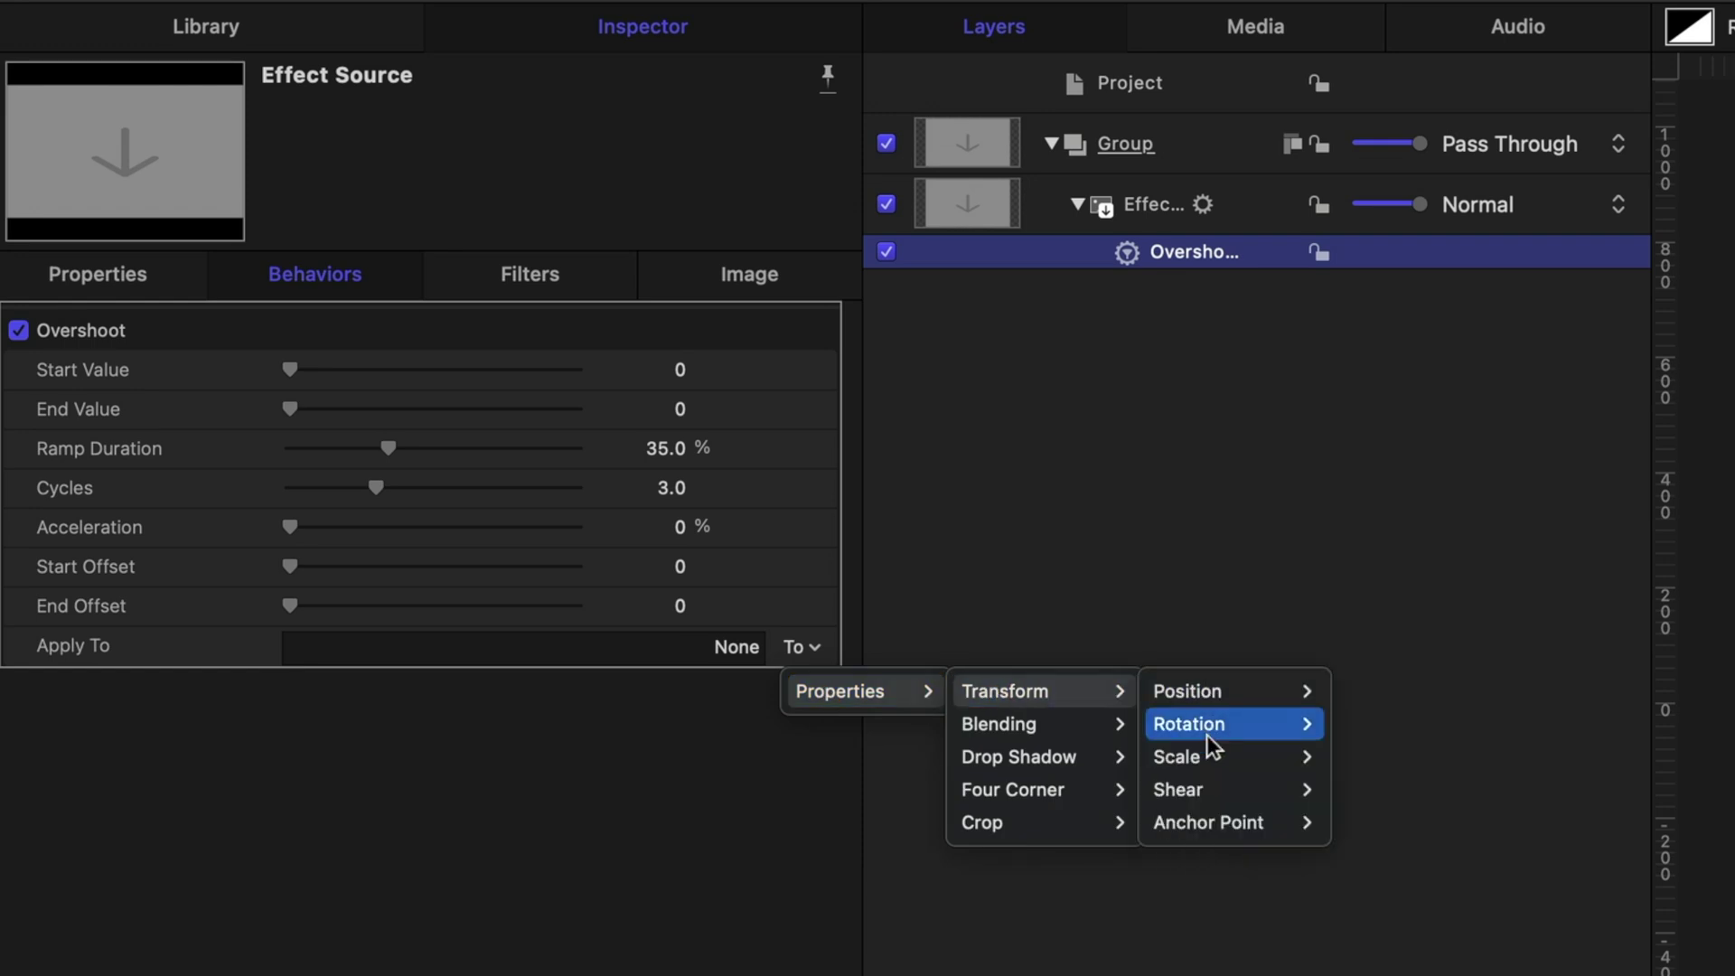
pyautogui.moveTo(1281, 764)
pyautogui.click(1379, 761)
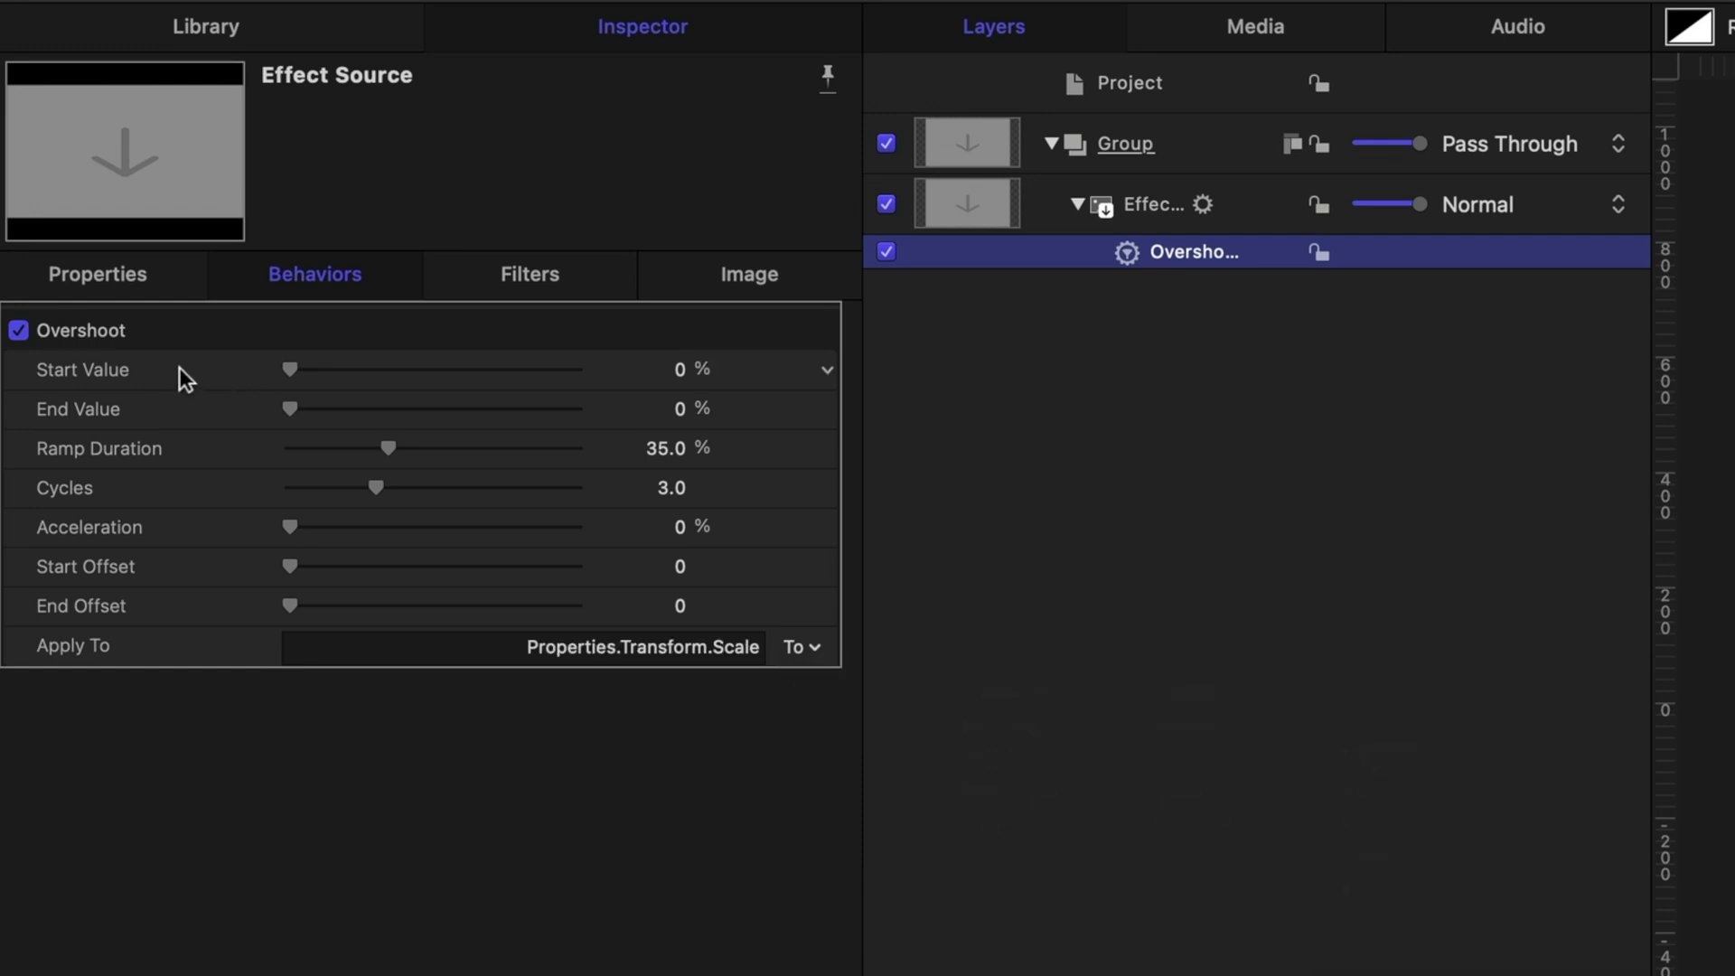
# - Set the Overshoot Start Value to -100 and preview the bounce
pyautogui.click(680, 371)
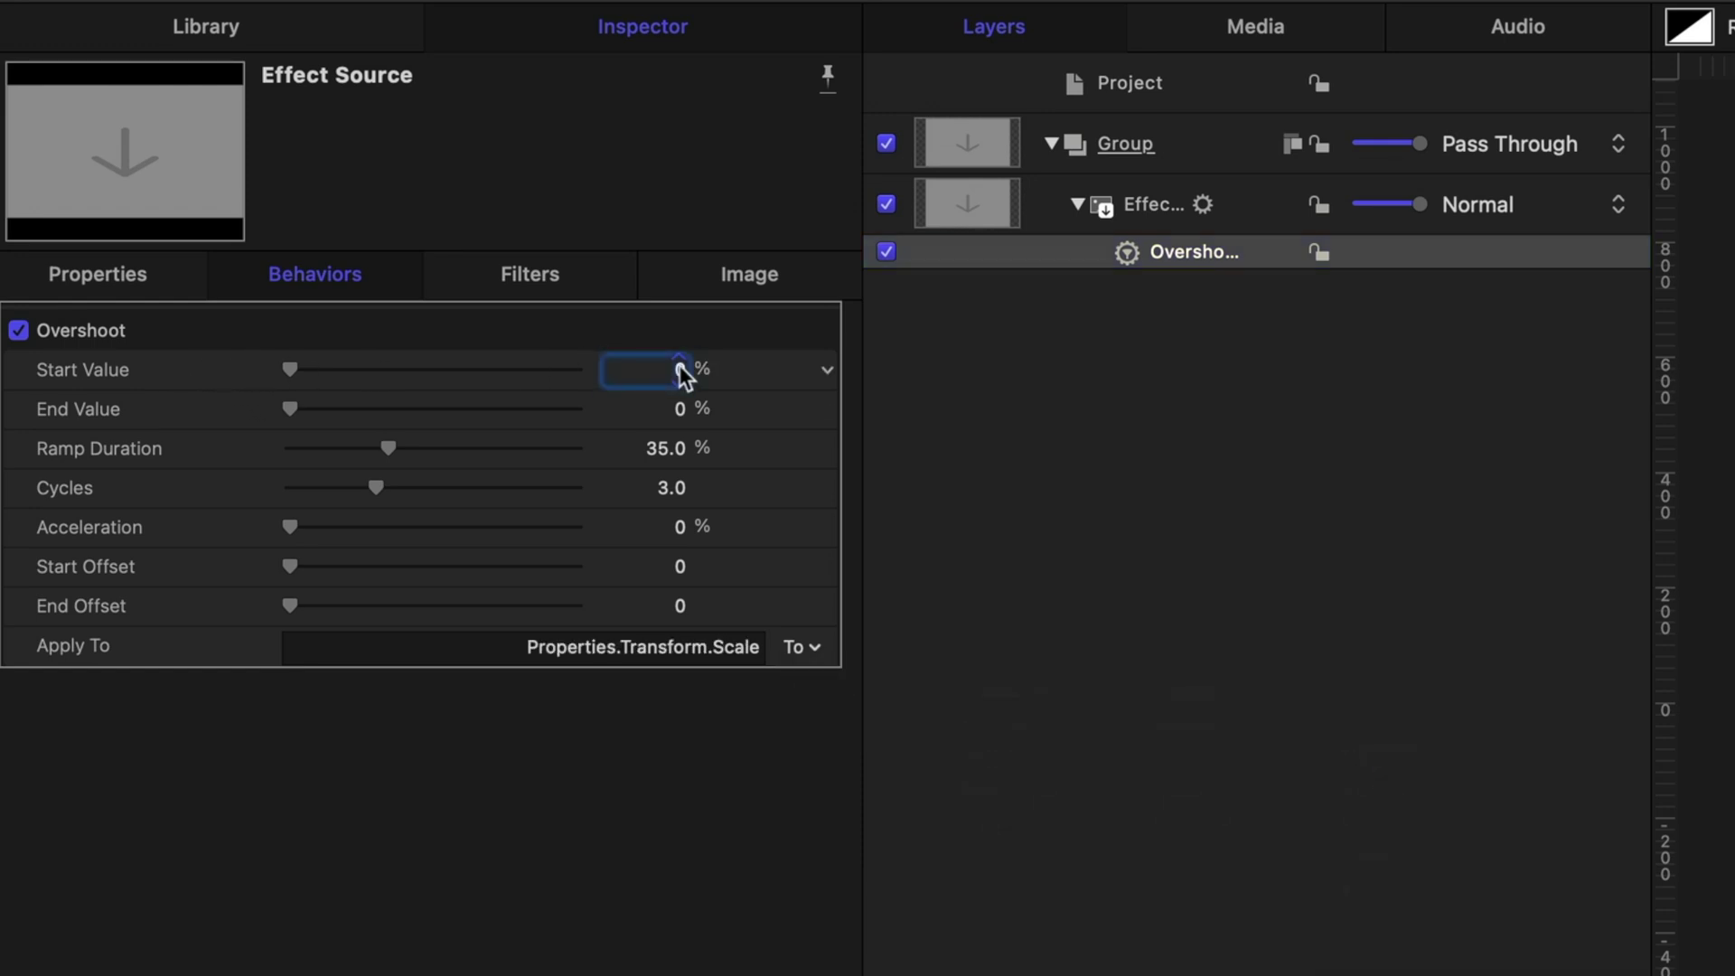
pyautogui.write('-100')
pyautogui.press('Return')
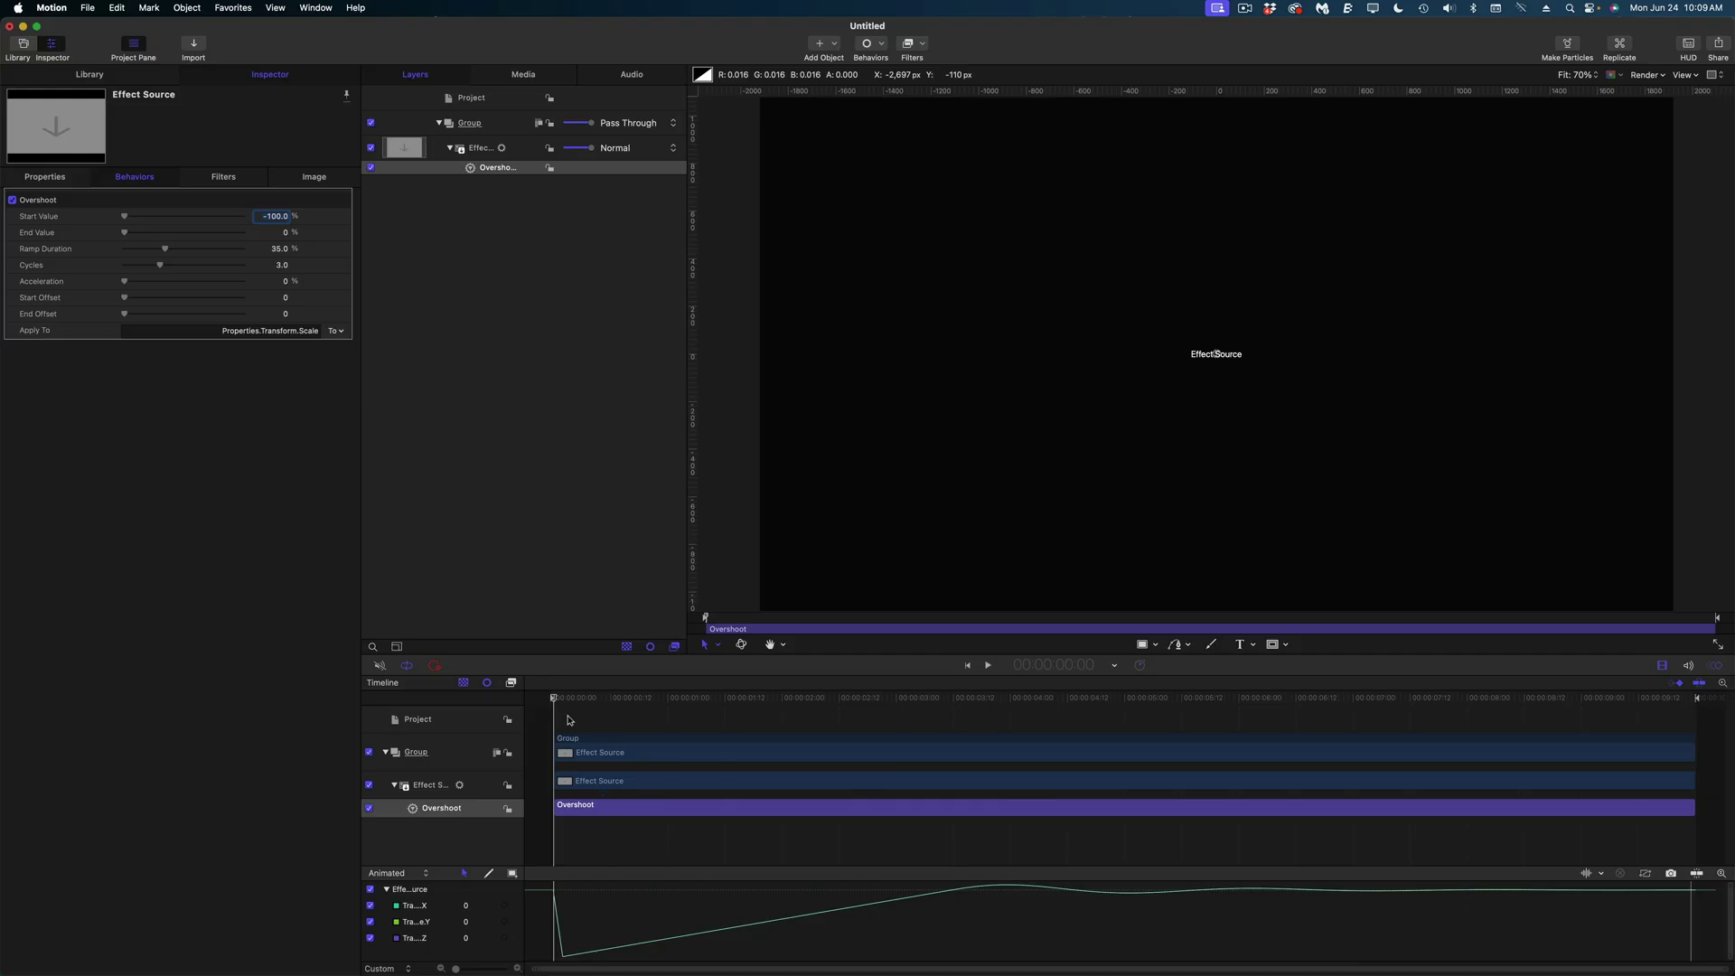
pyautogui.press('space')
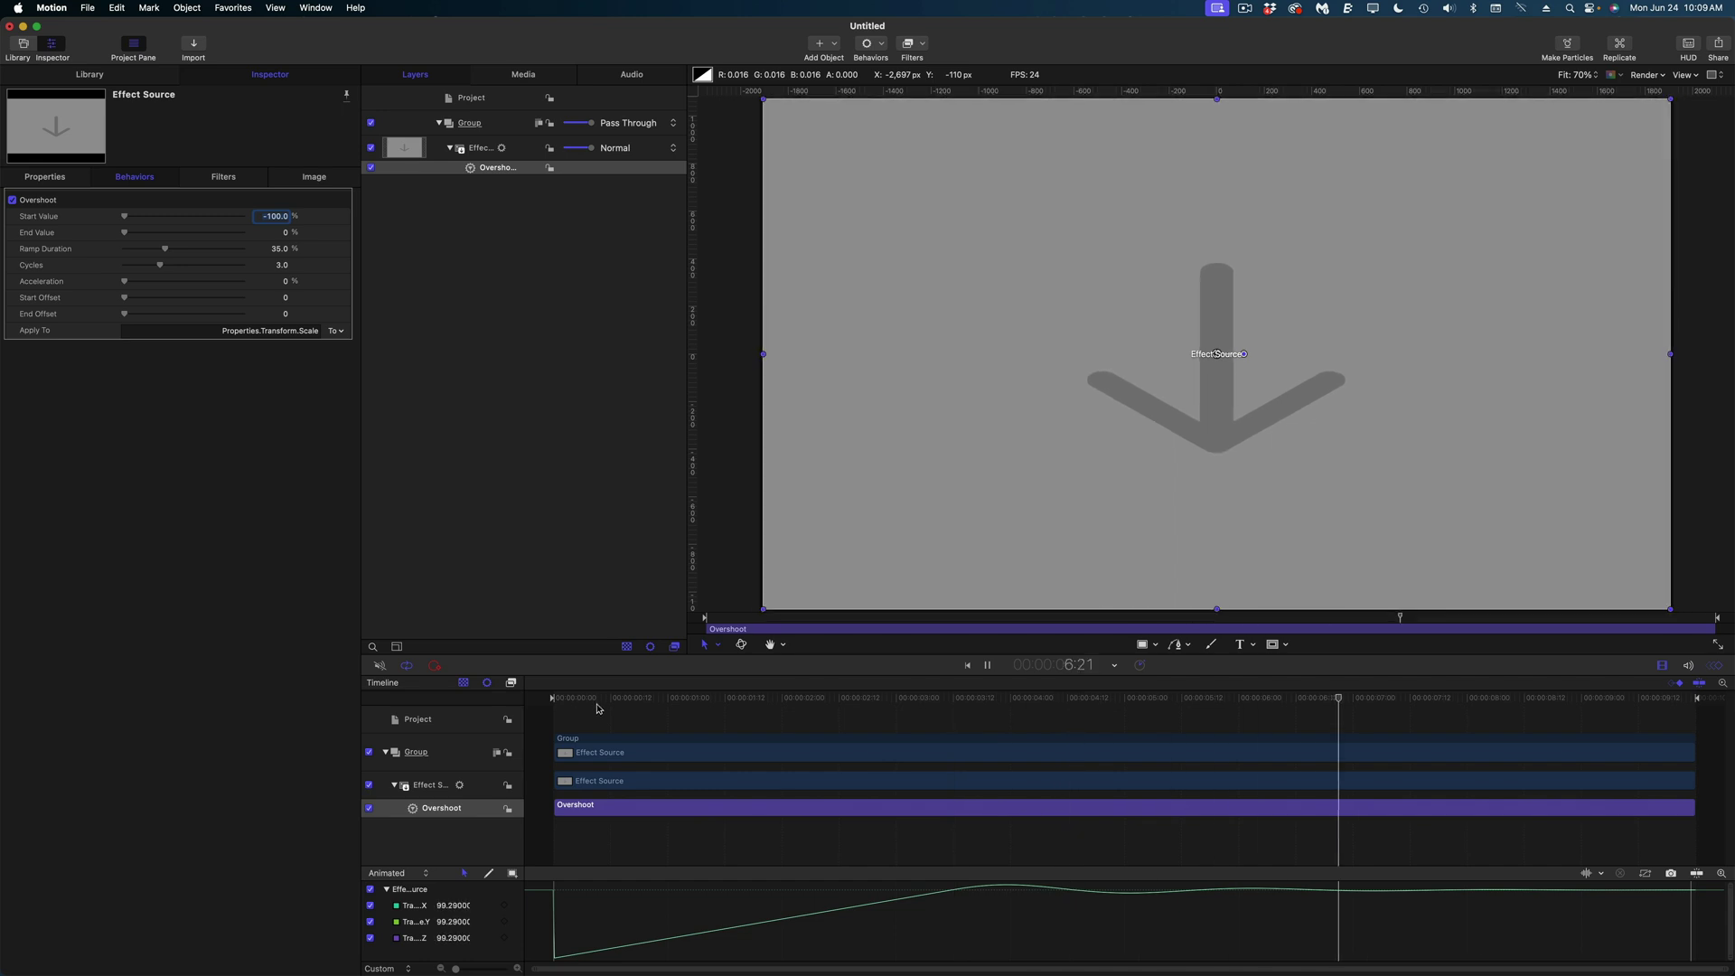
# - Enter 200 as the Overshoot End Offset and play back the longer bounce
pyautogui.moveTo(598, 709); pyautogui.dragTo(545, 703)
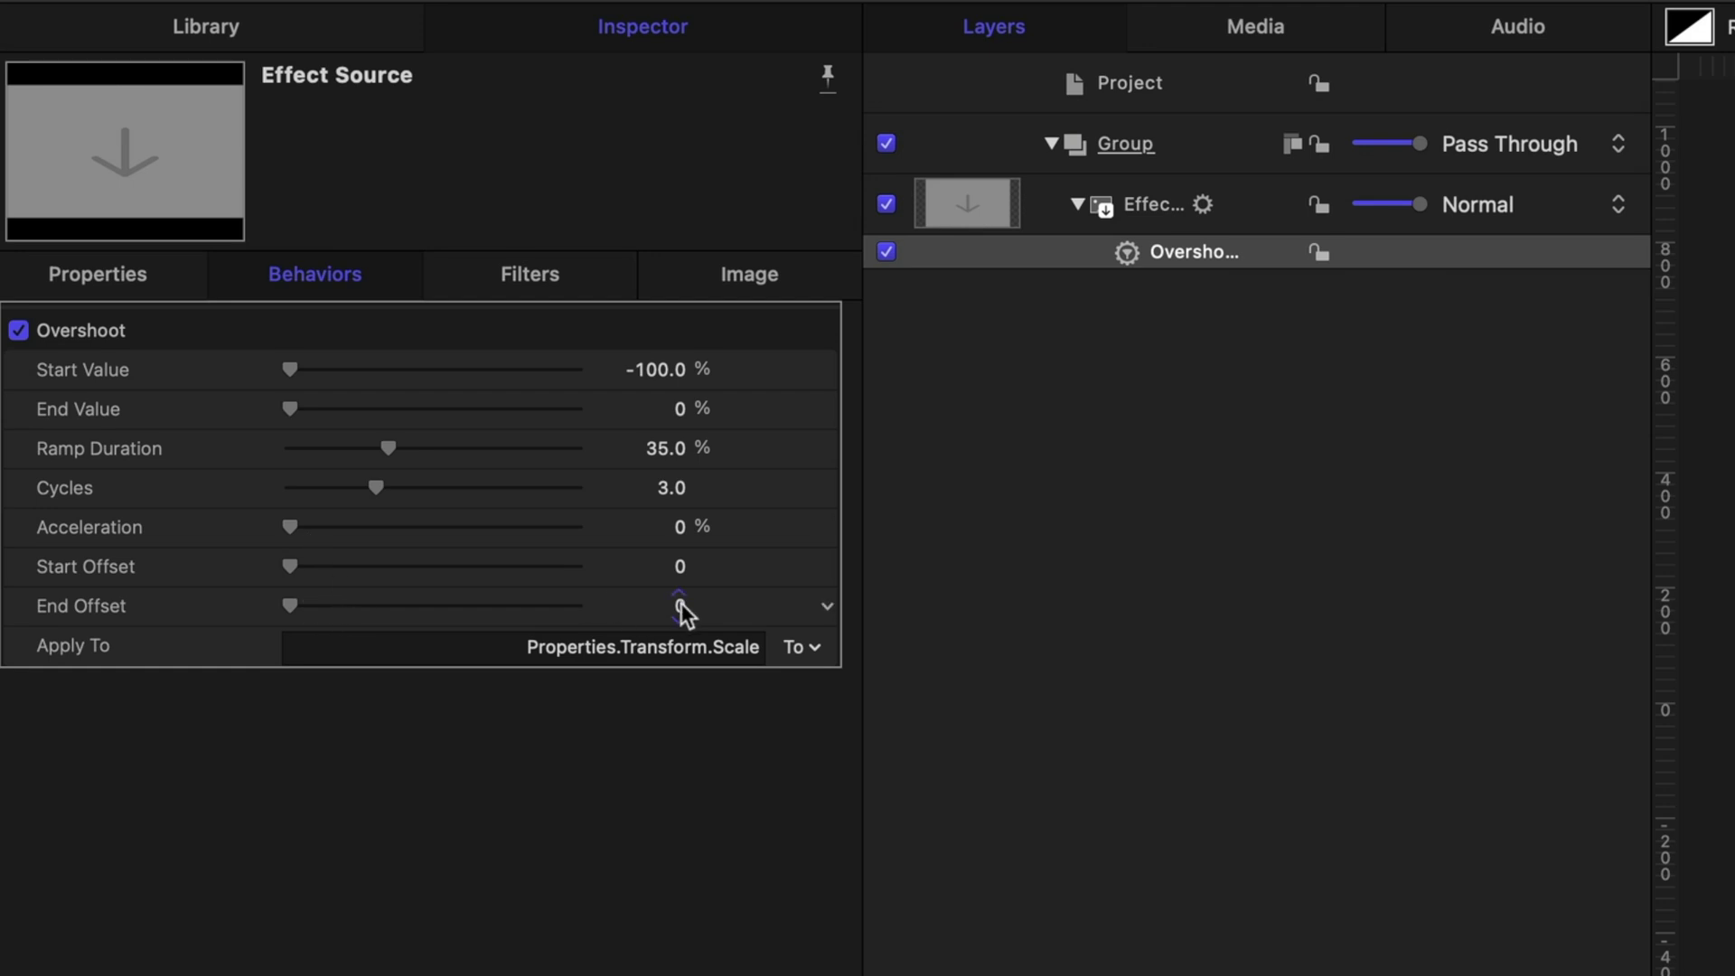
pyautogui.click(681, 606)
pyautogui.write('200')
pyautogui.press('Return')
pyautogui.press('space')
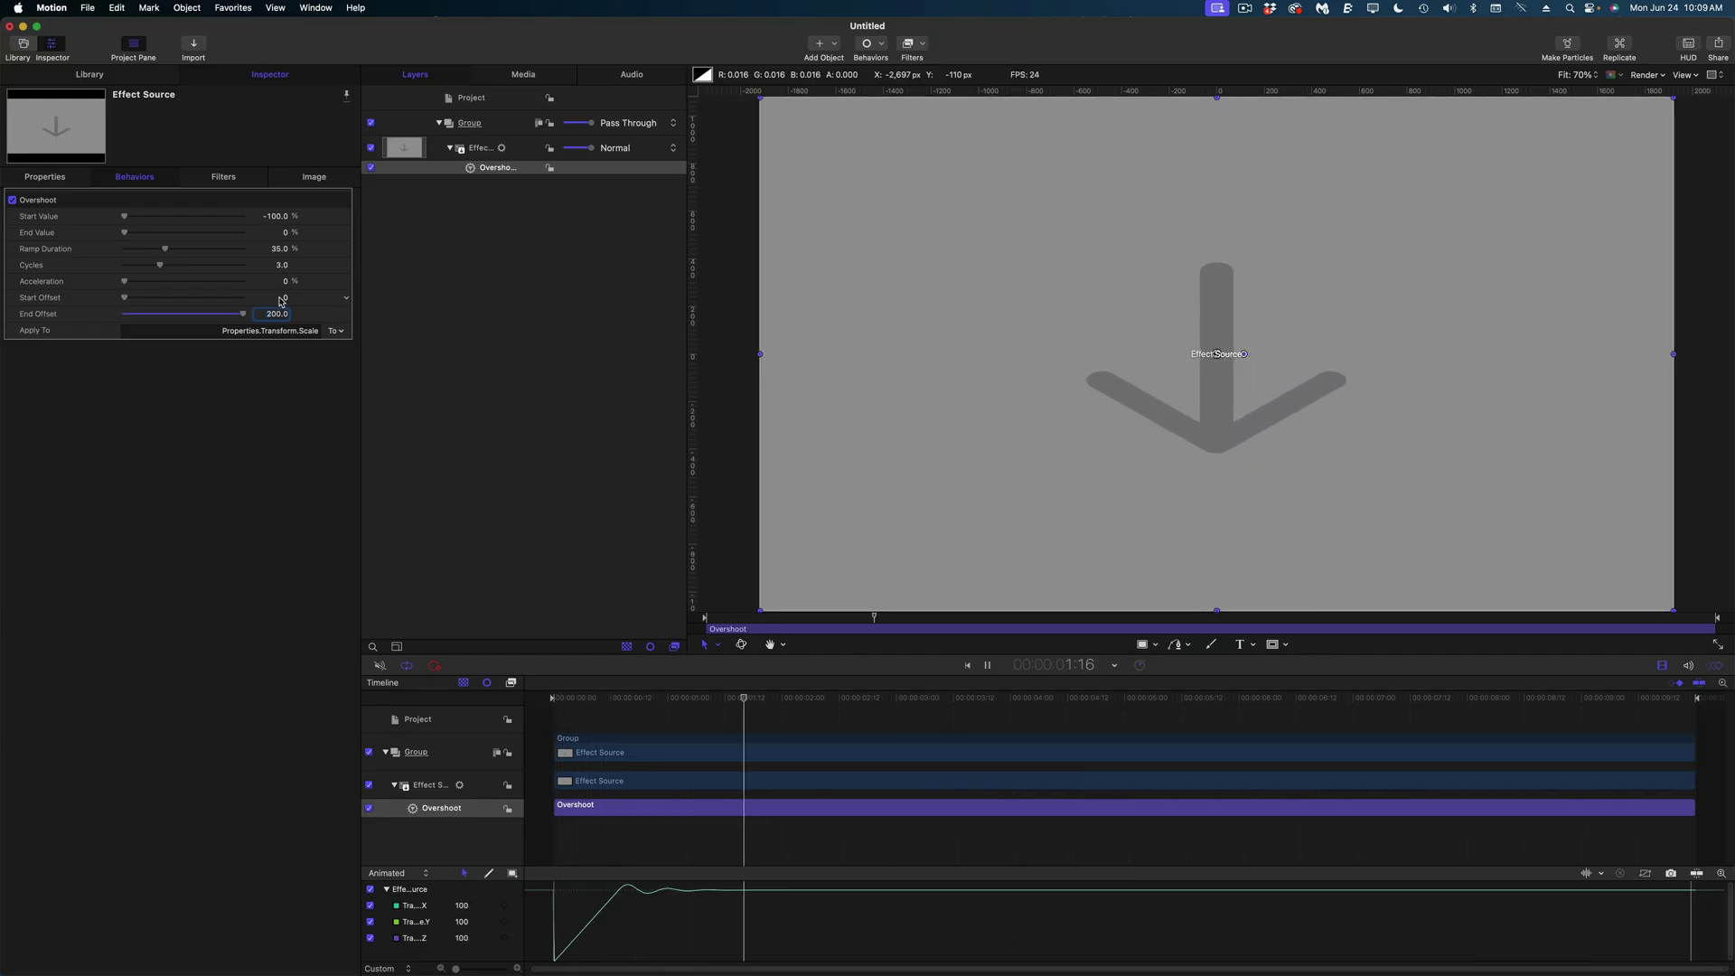
pyautogui.press('space')
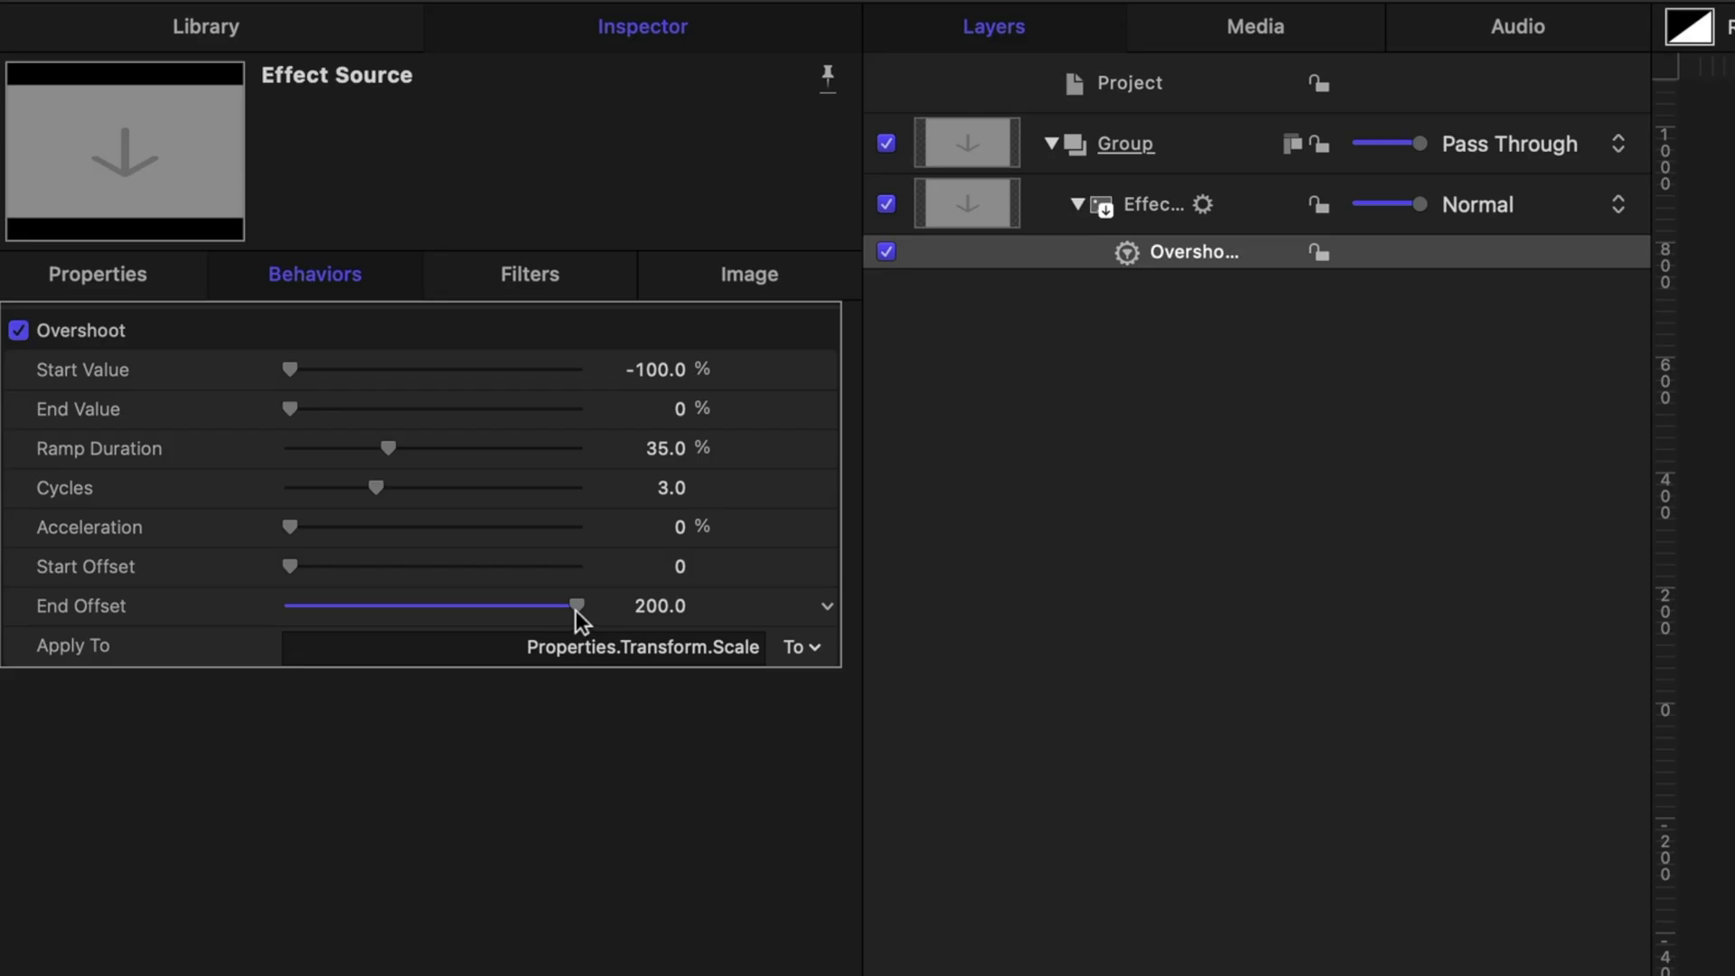
pyautogui.moveTo(243, 315); pyautogui.dragTo(212, 317)
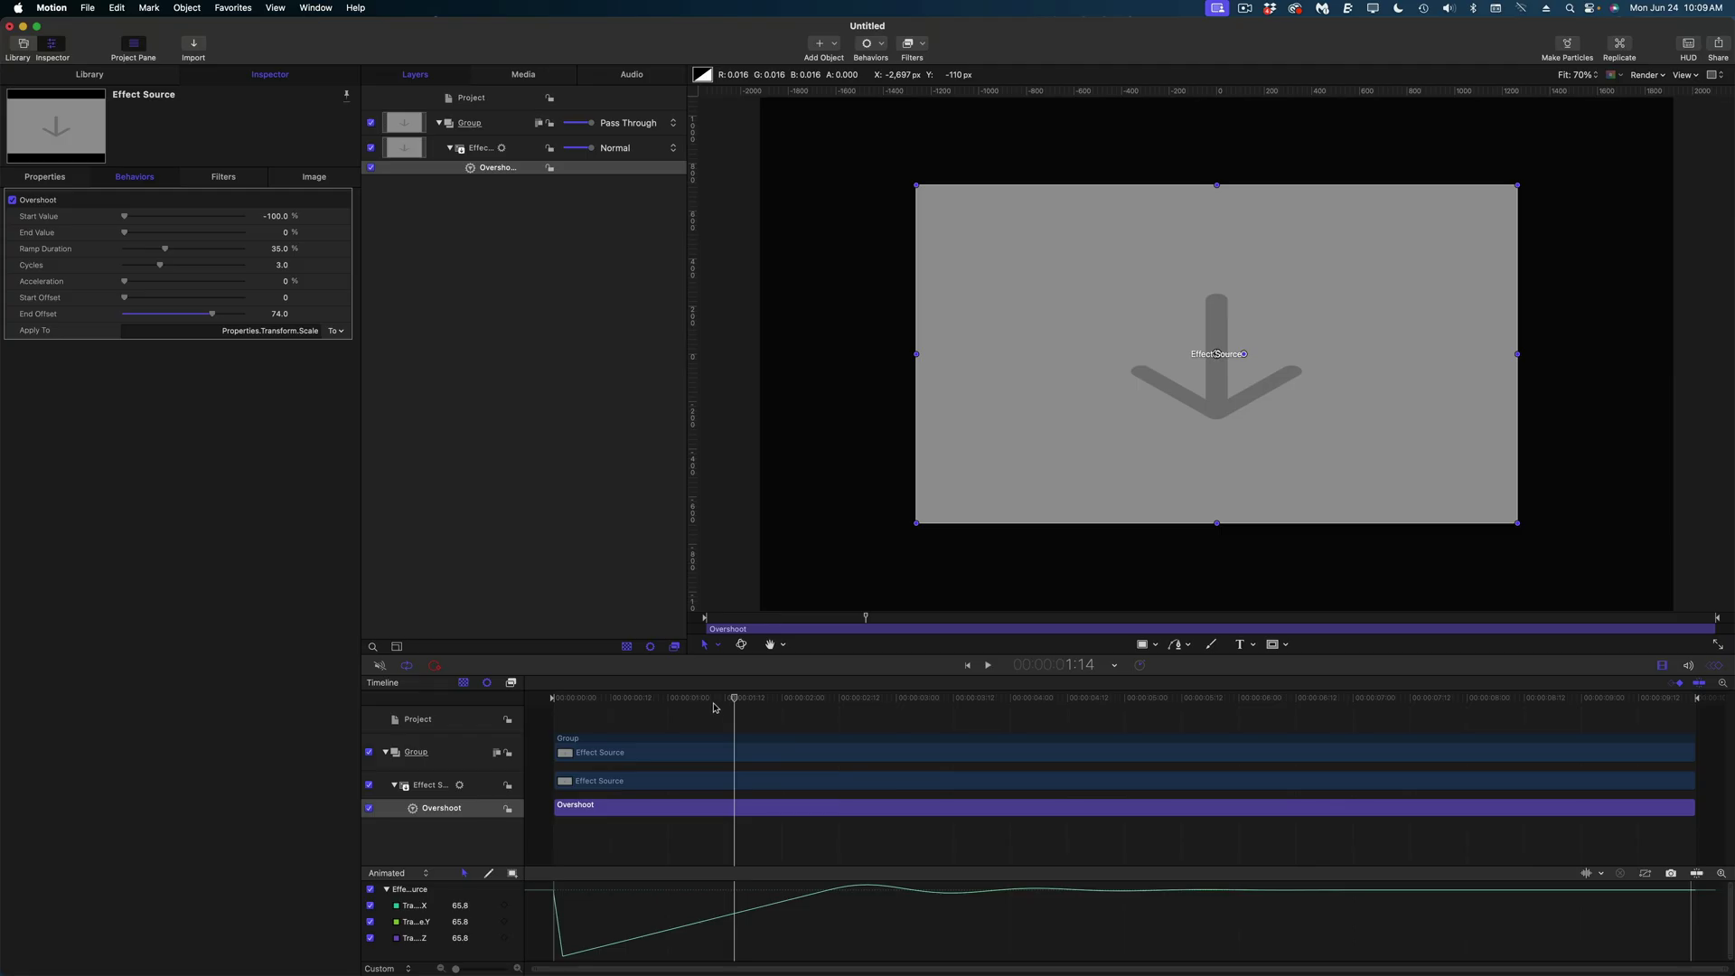
pyautogui.press('space')
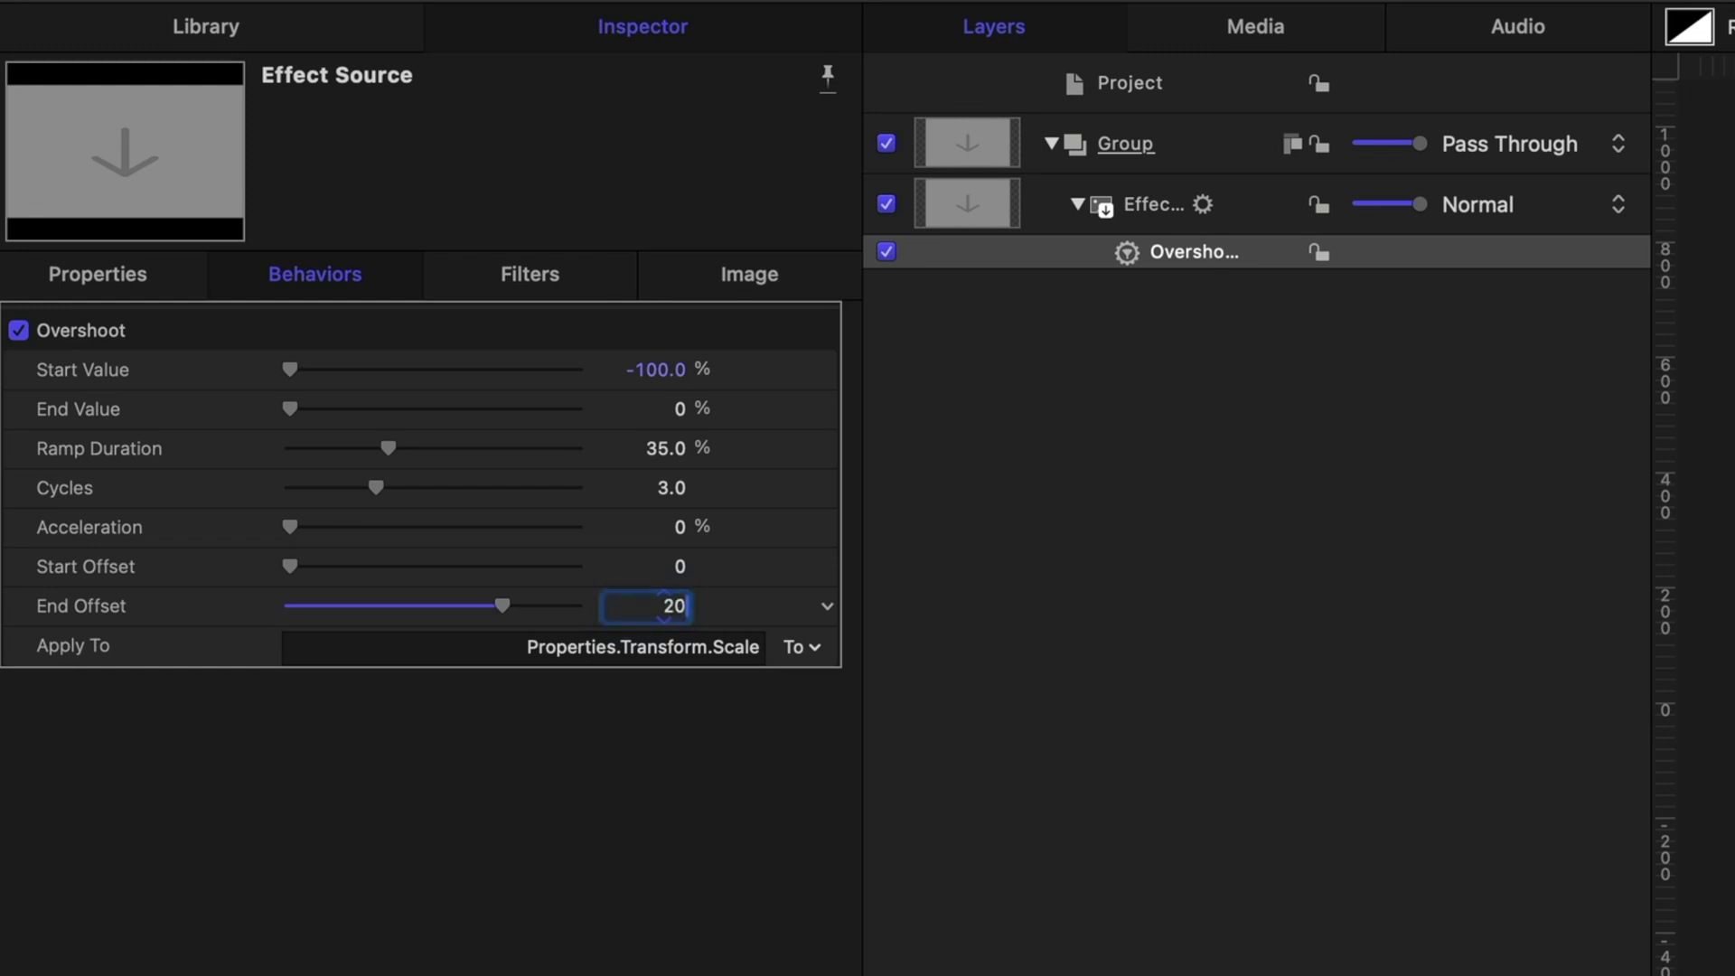
pyautogui.write('0')
pyautogui.press('Return')
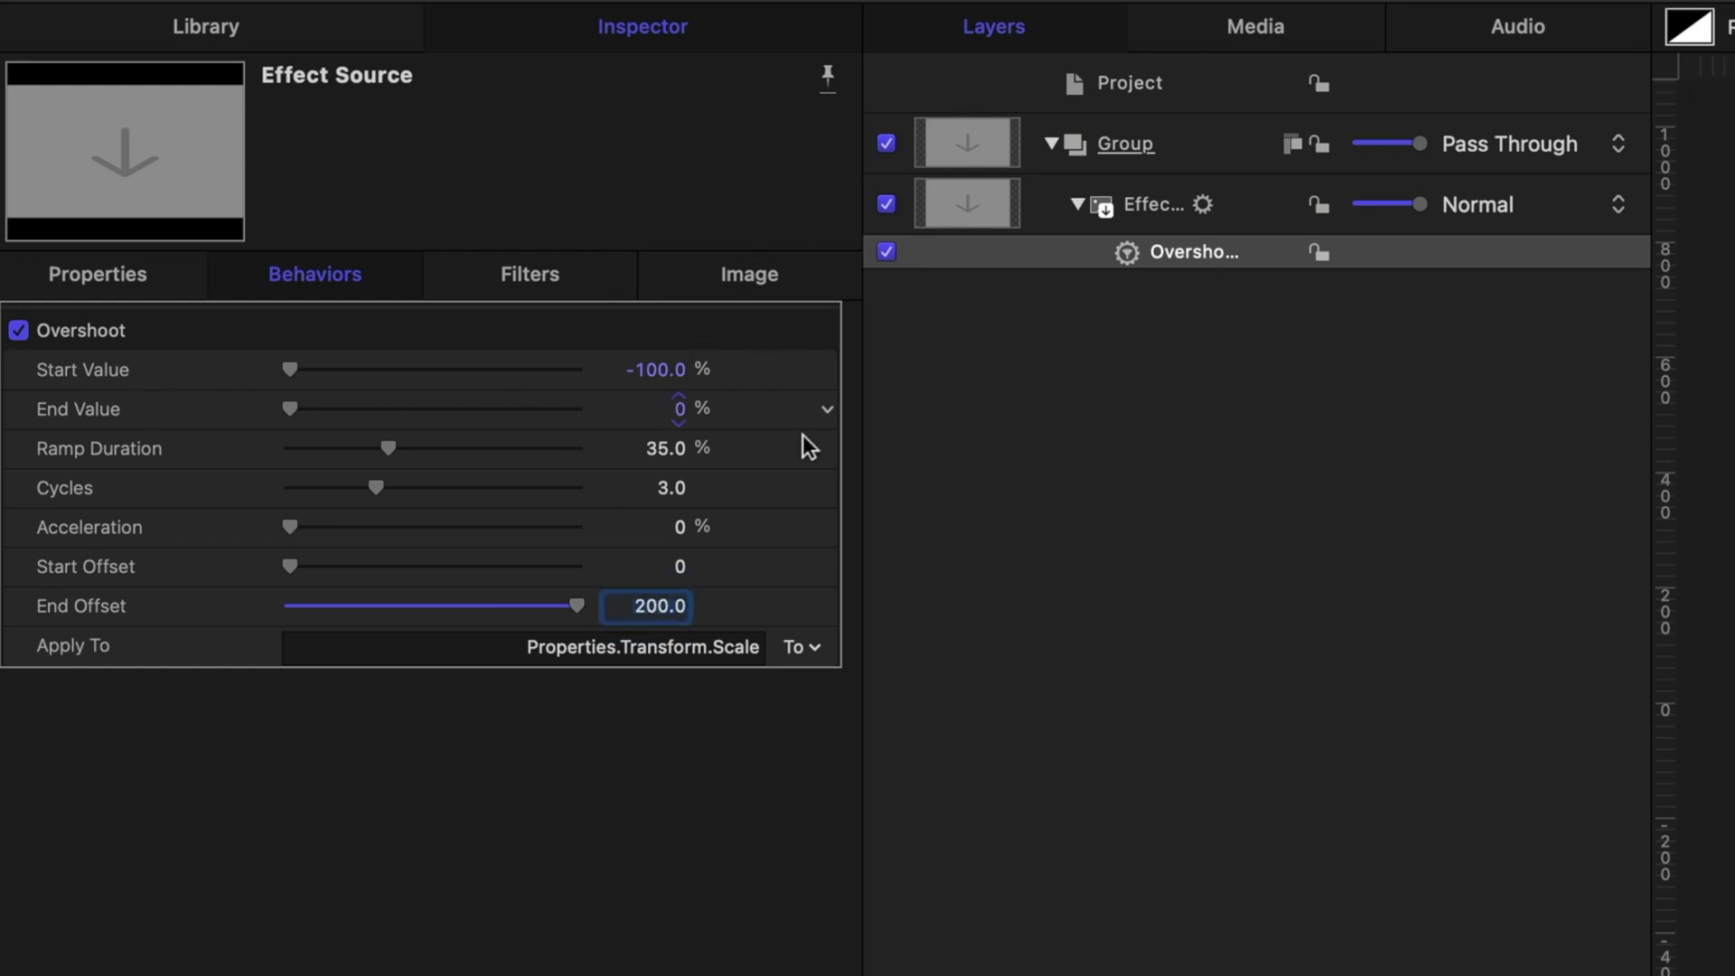
# - Publish the Ramp Duration, Cycles, Acceleration and End Offset parameters
pyautogui.click(828, 449)
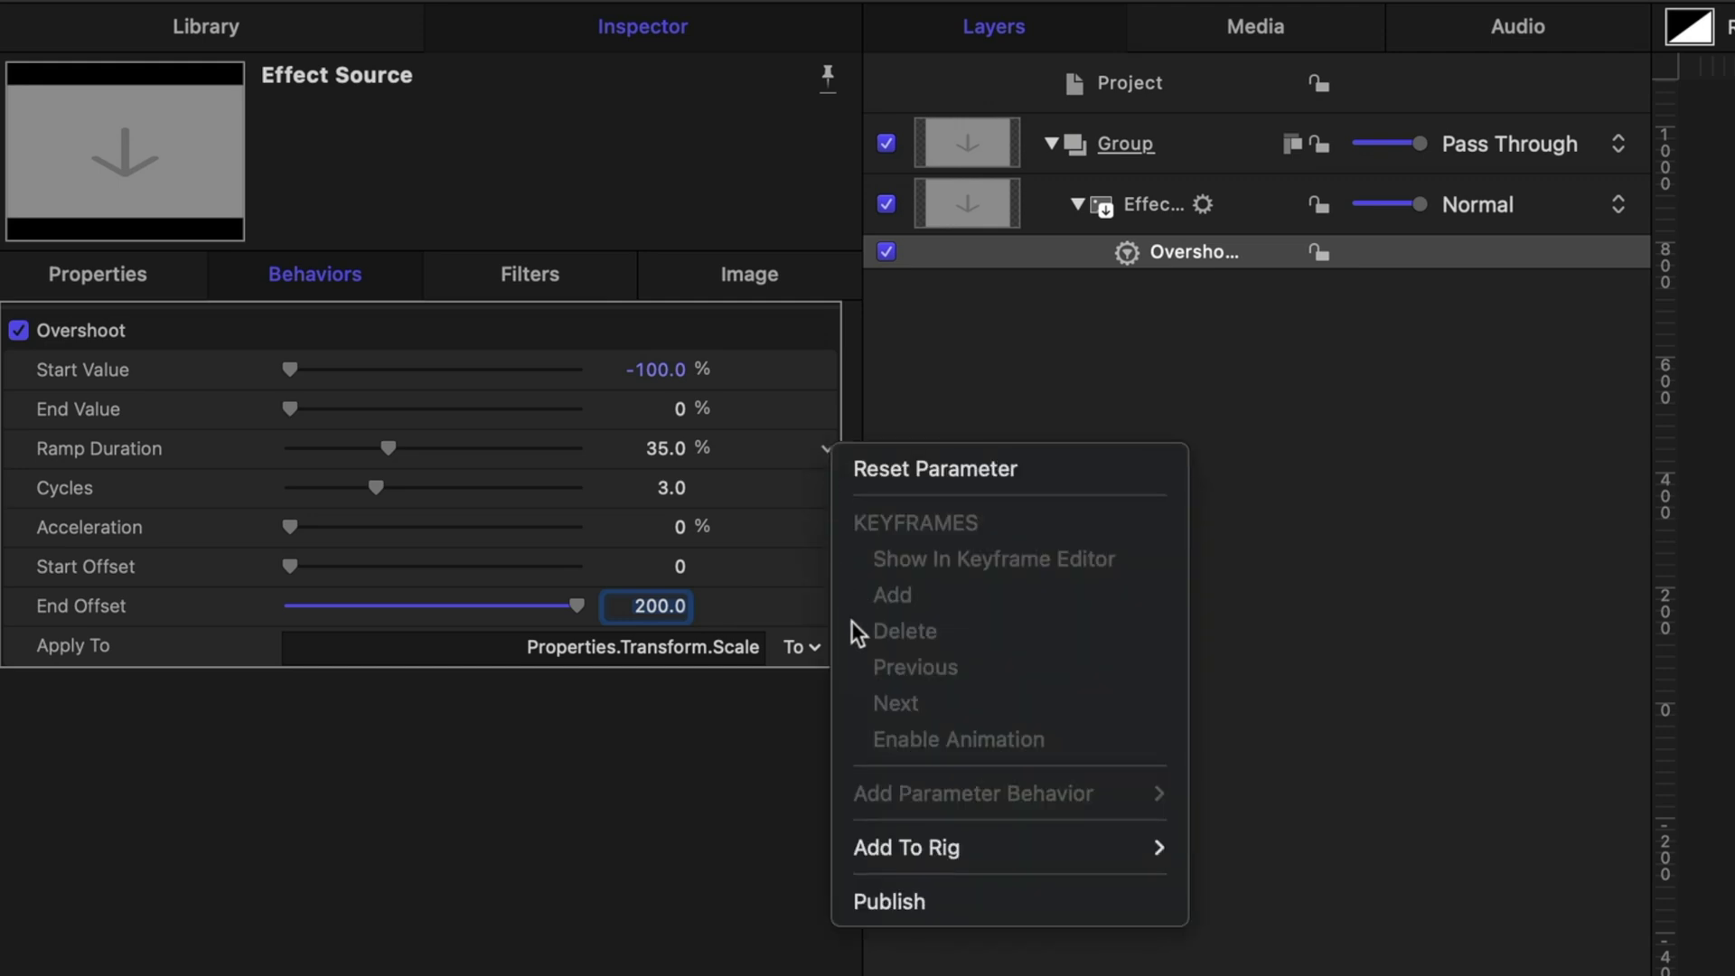
pyautogui.click(904, 902)
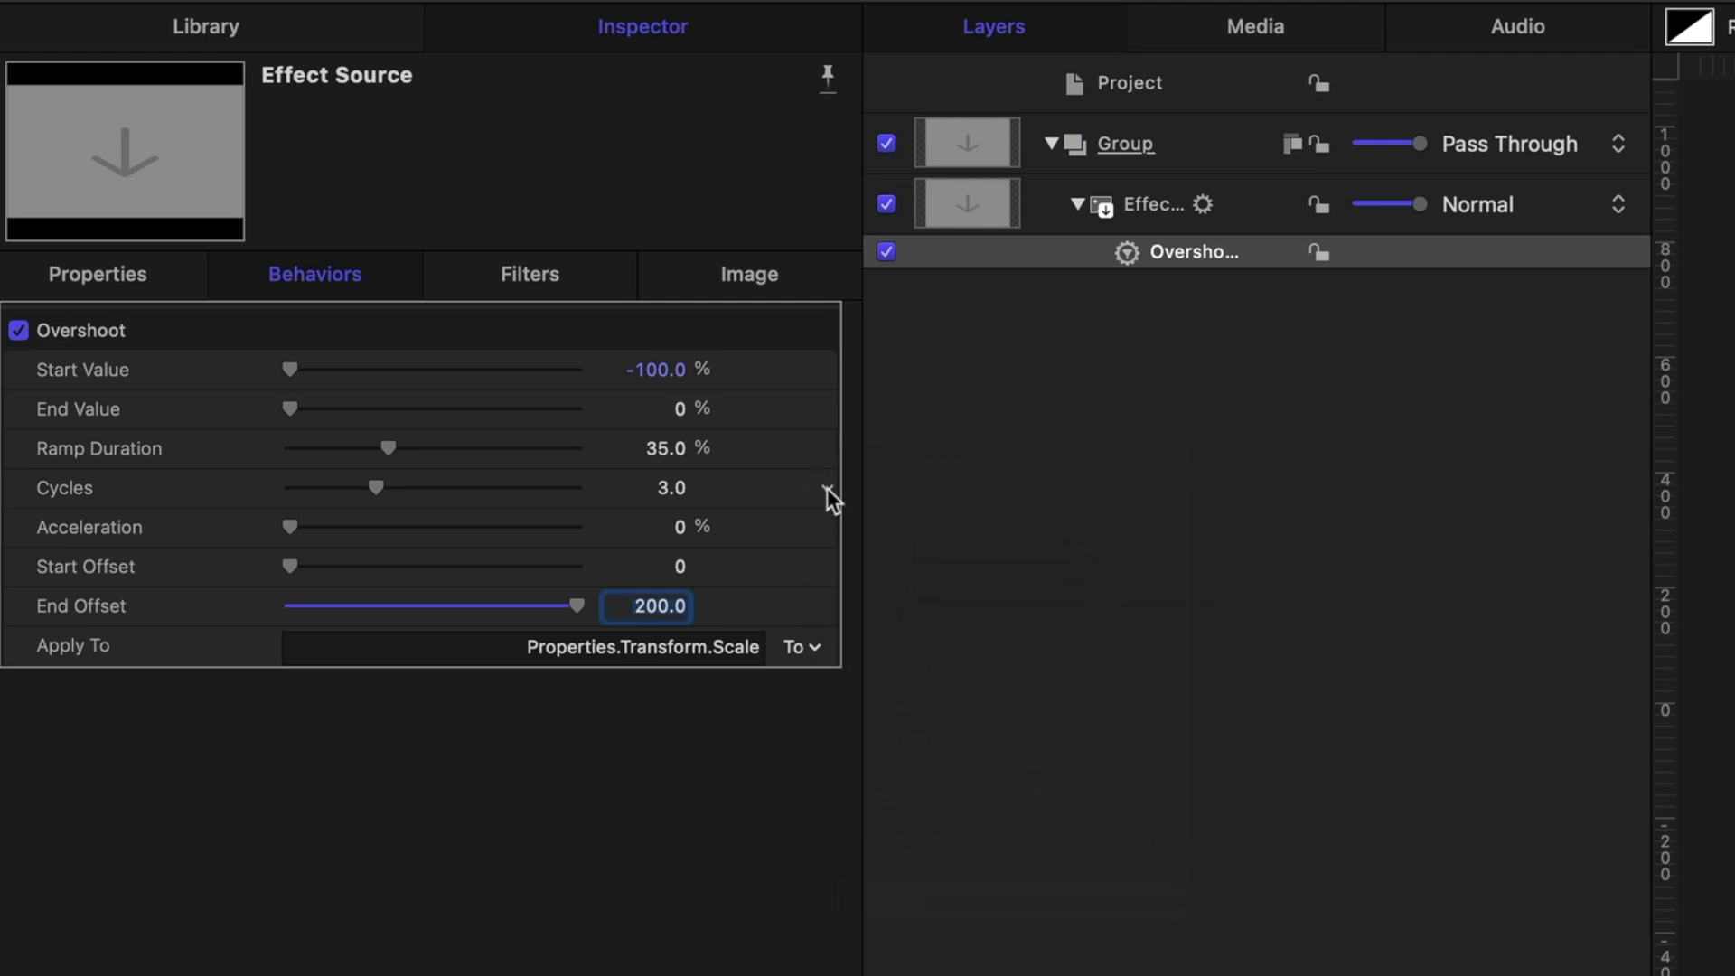
pyautogui.click(829, 492)
pyautogui.click(903, 940)
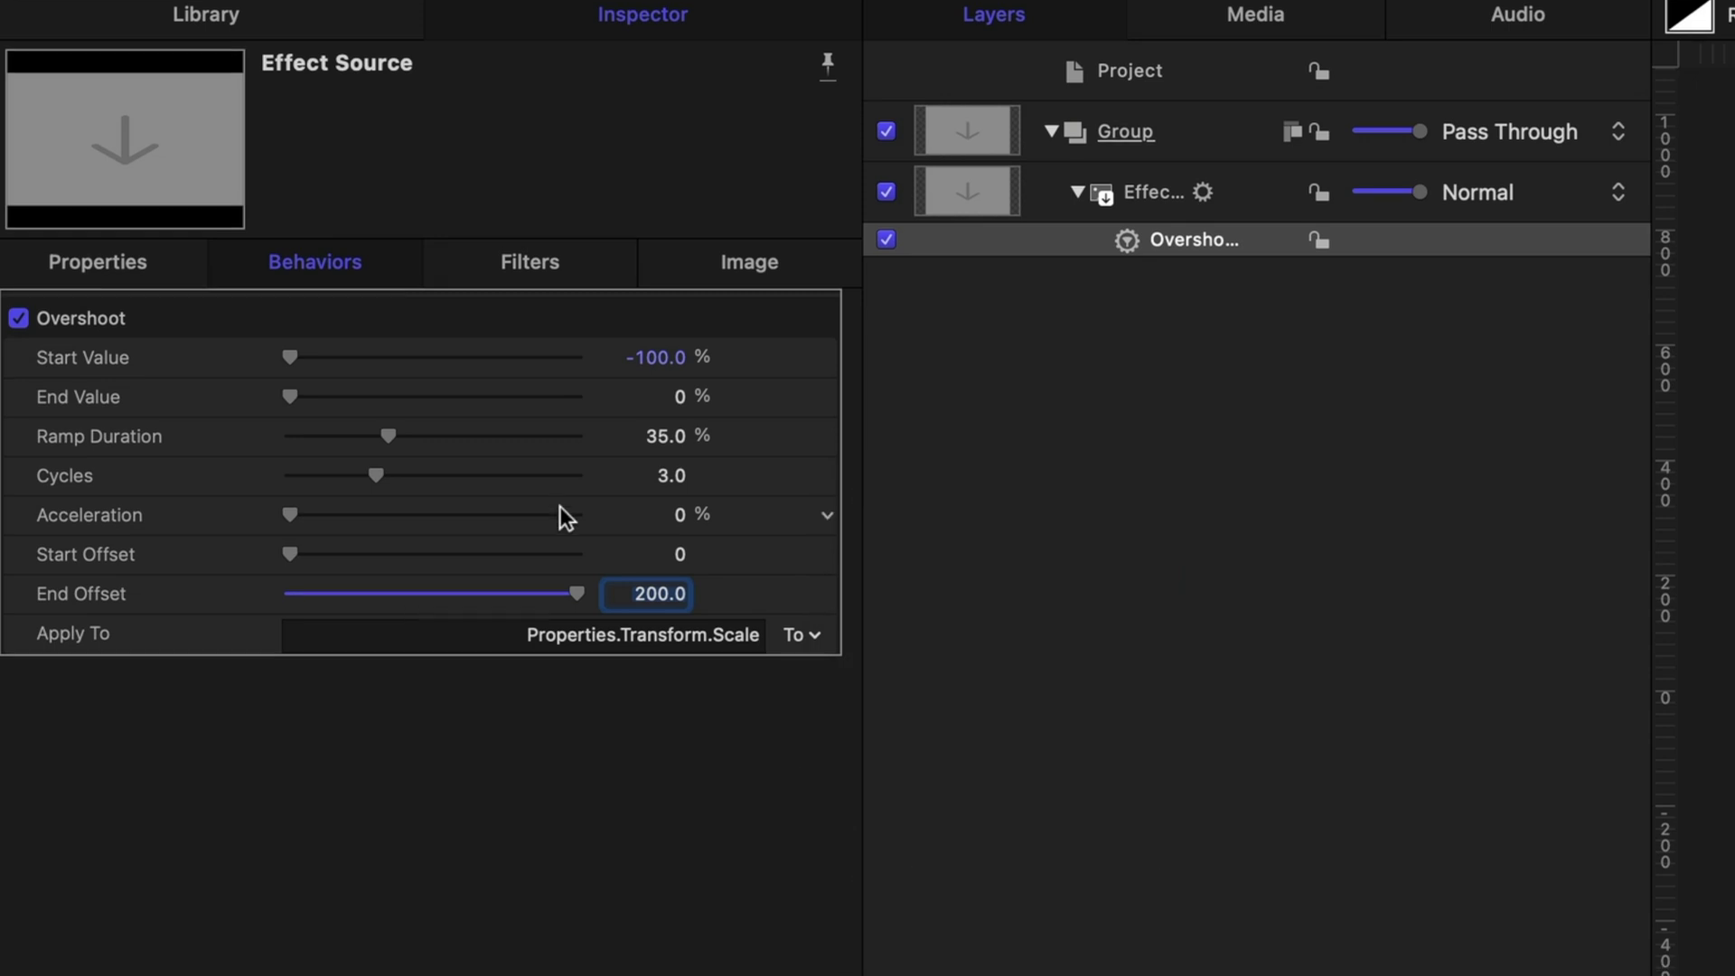
pyautogui.click(827, 515)
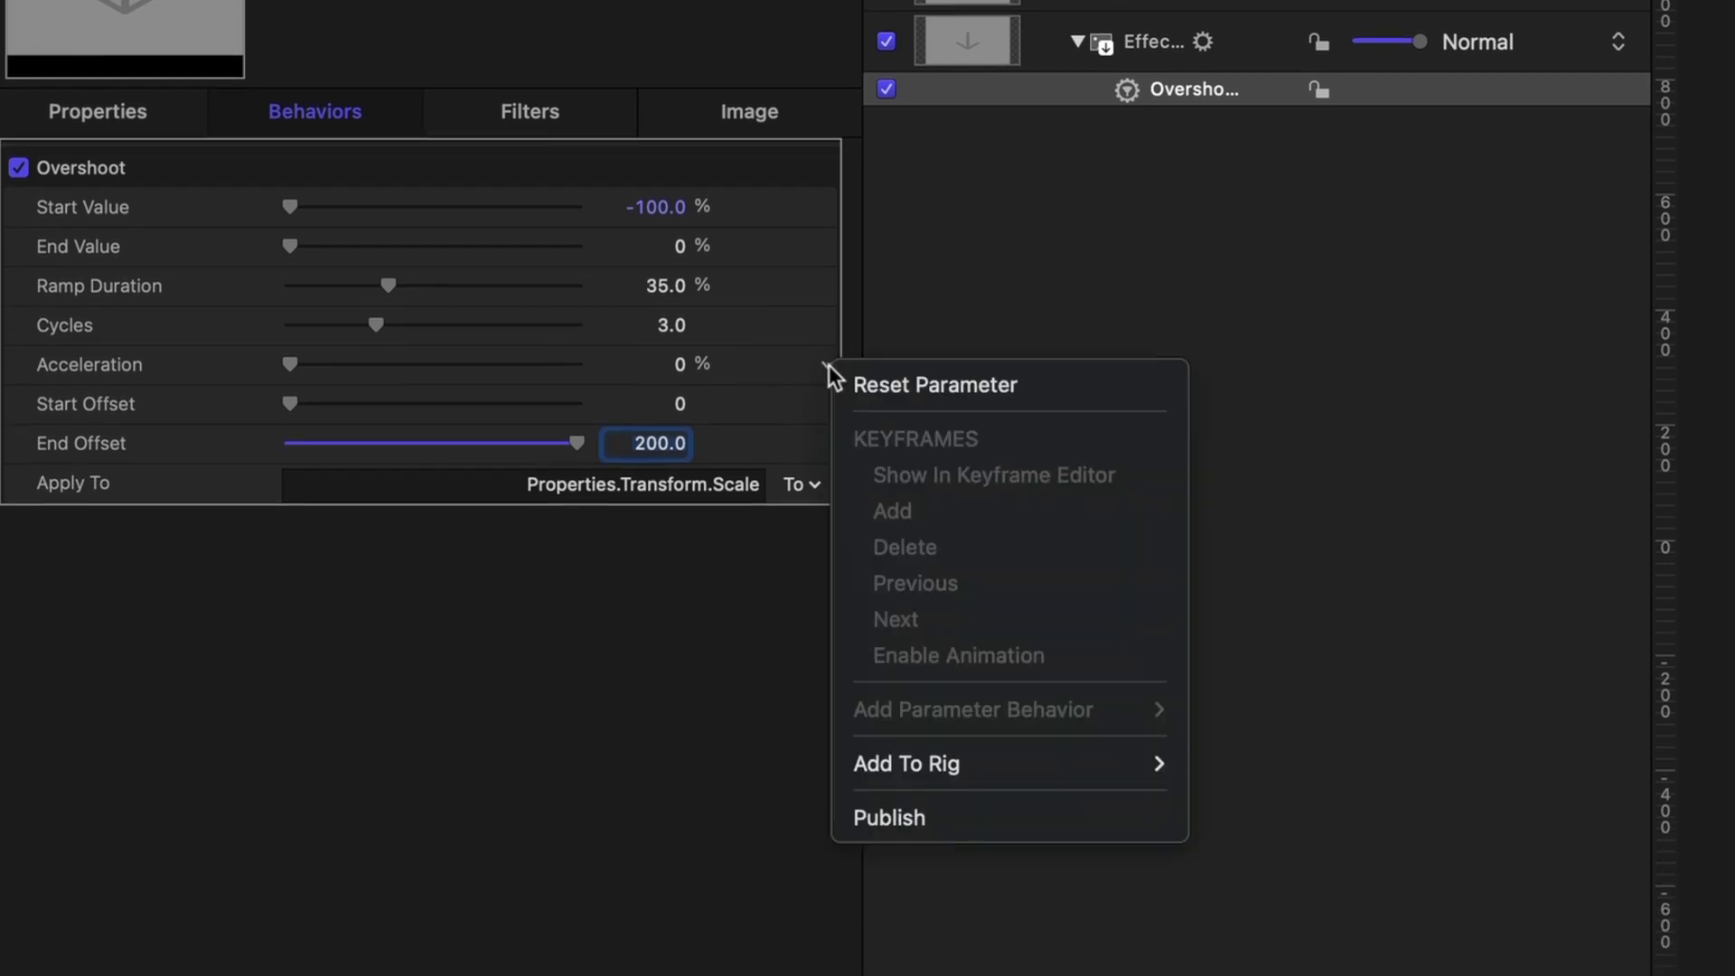
pyautogui.click(897, 827)
pyautogui.click(827, 446)
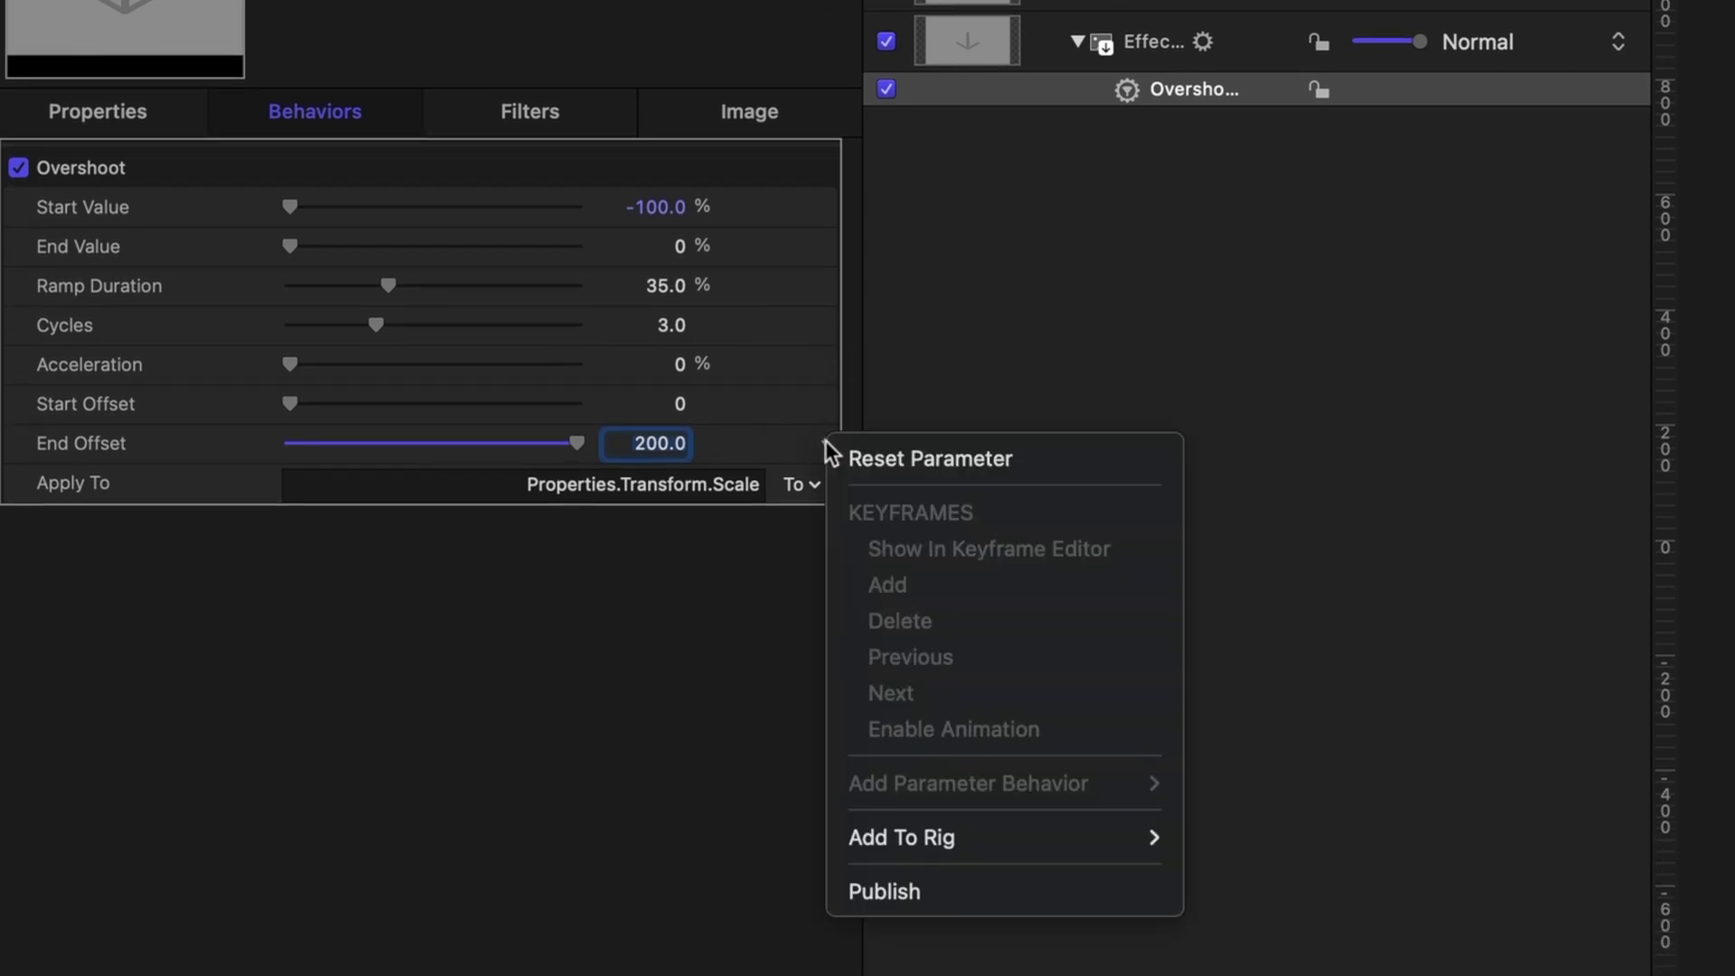
pyautogui.click(918, 893)
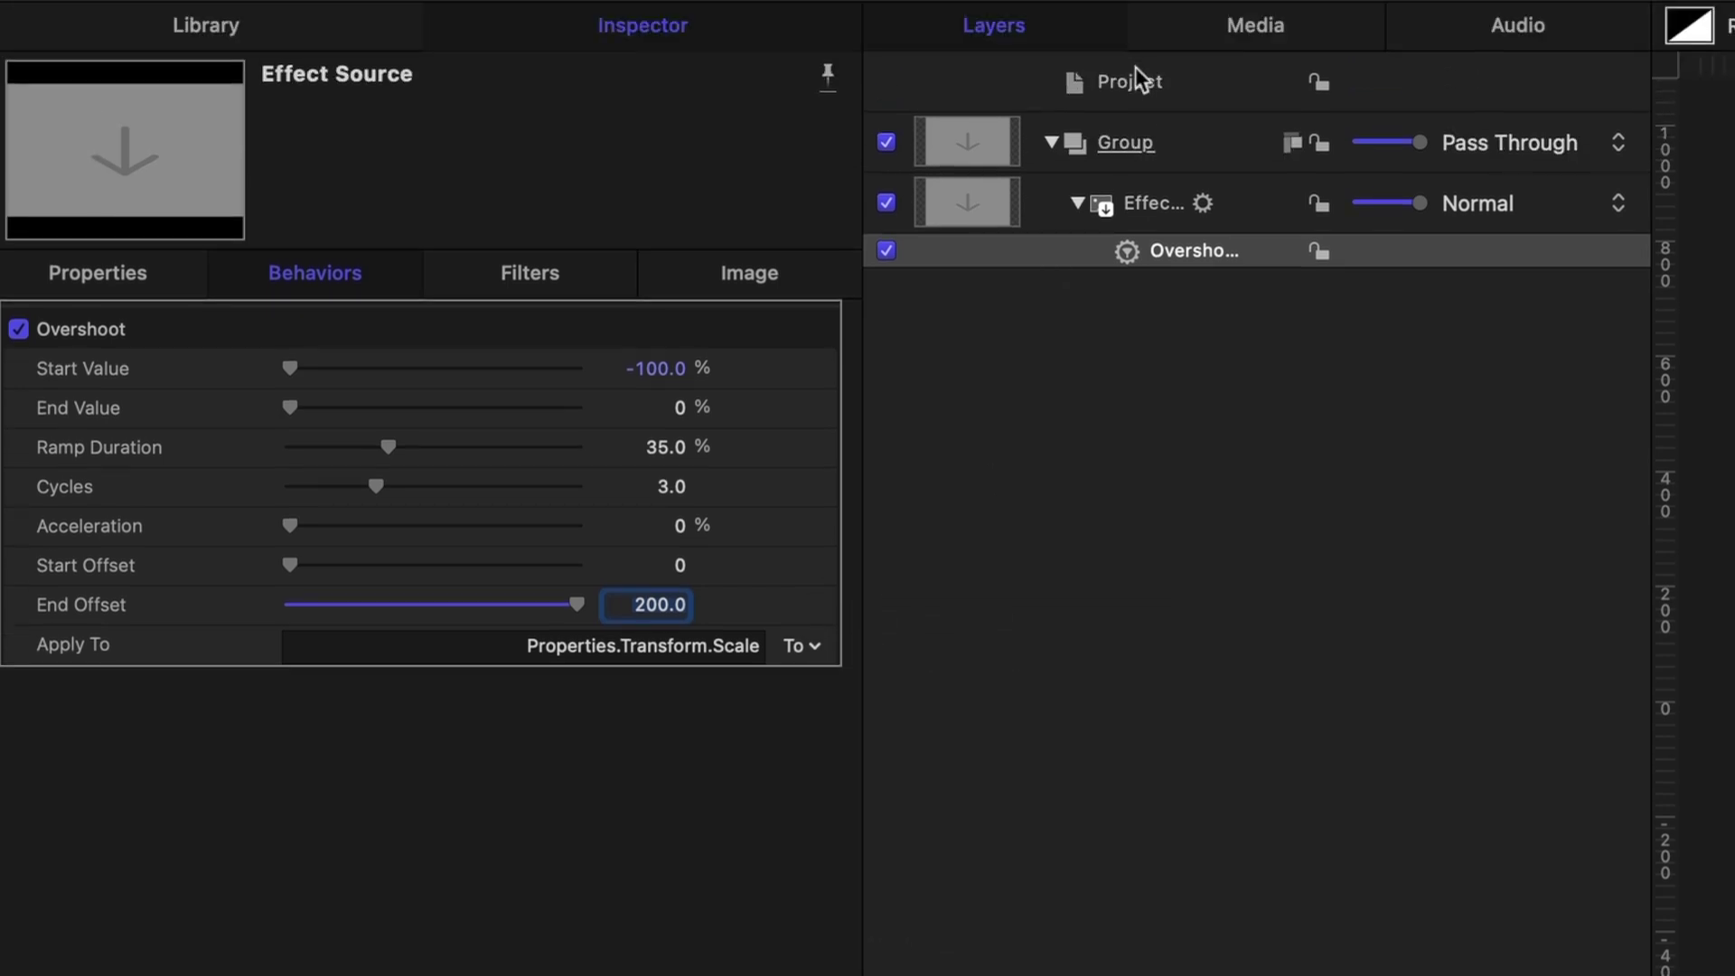
# - Rename the published End Offset parameter to Duration
pyautogui.click(1137, 67)
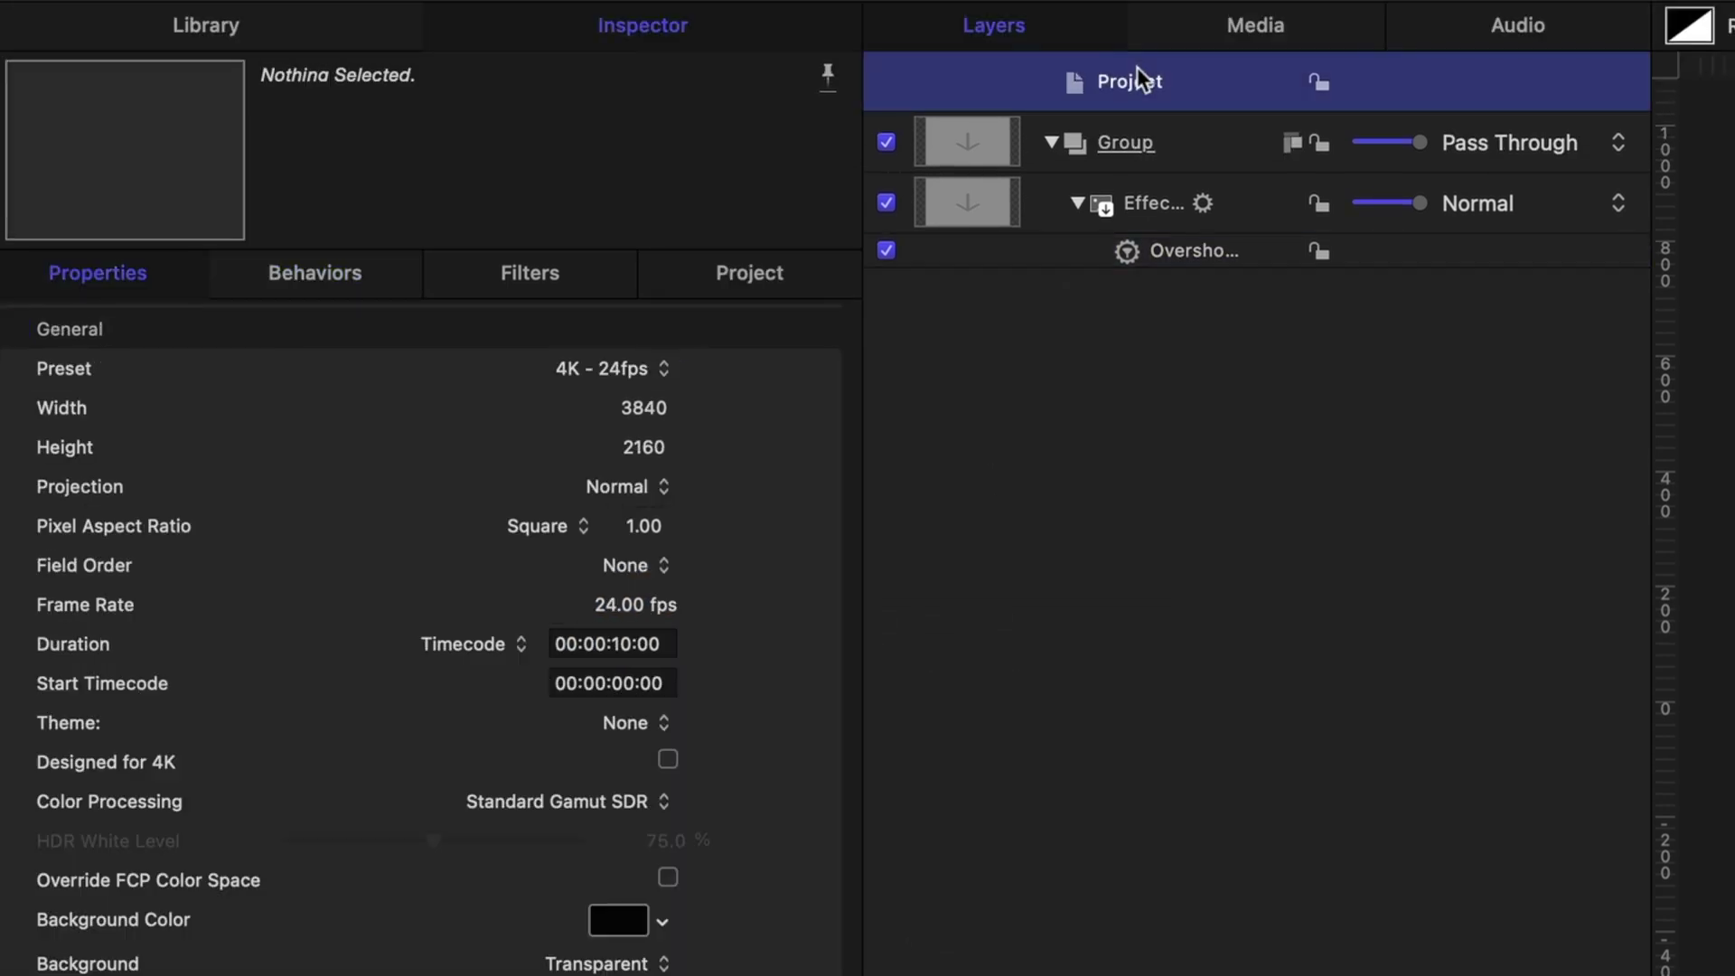
pyautogui.click(787, 267)
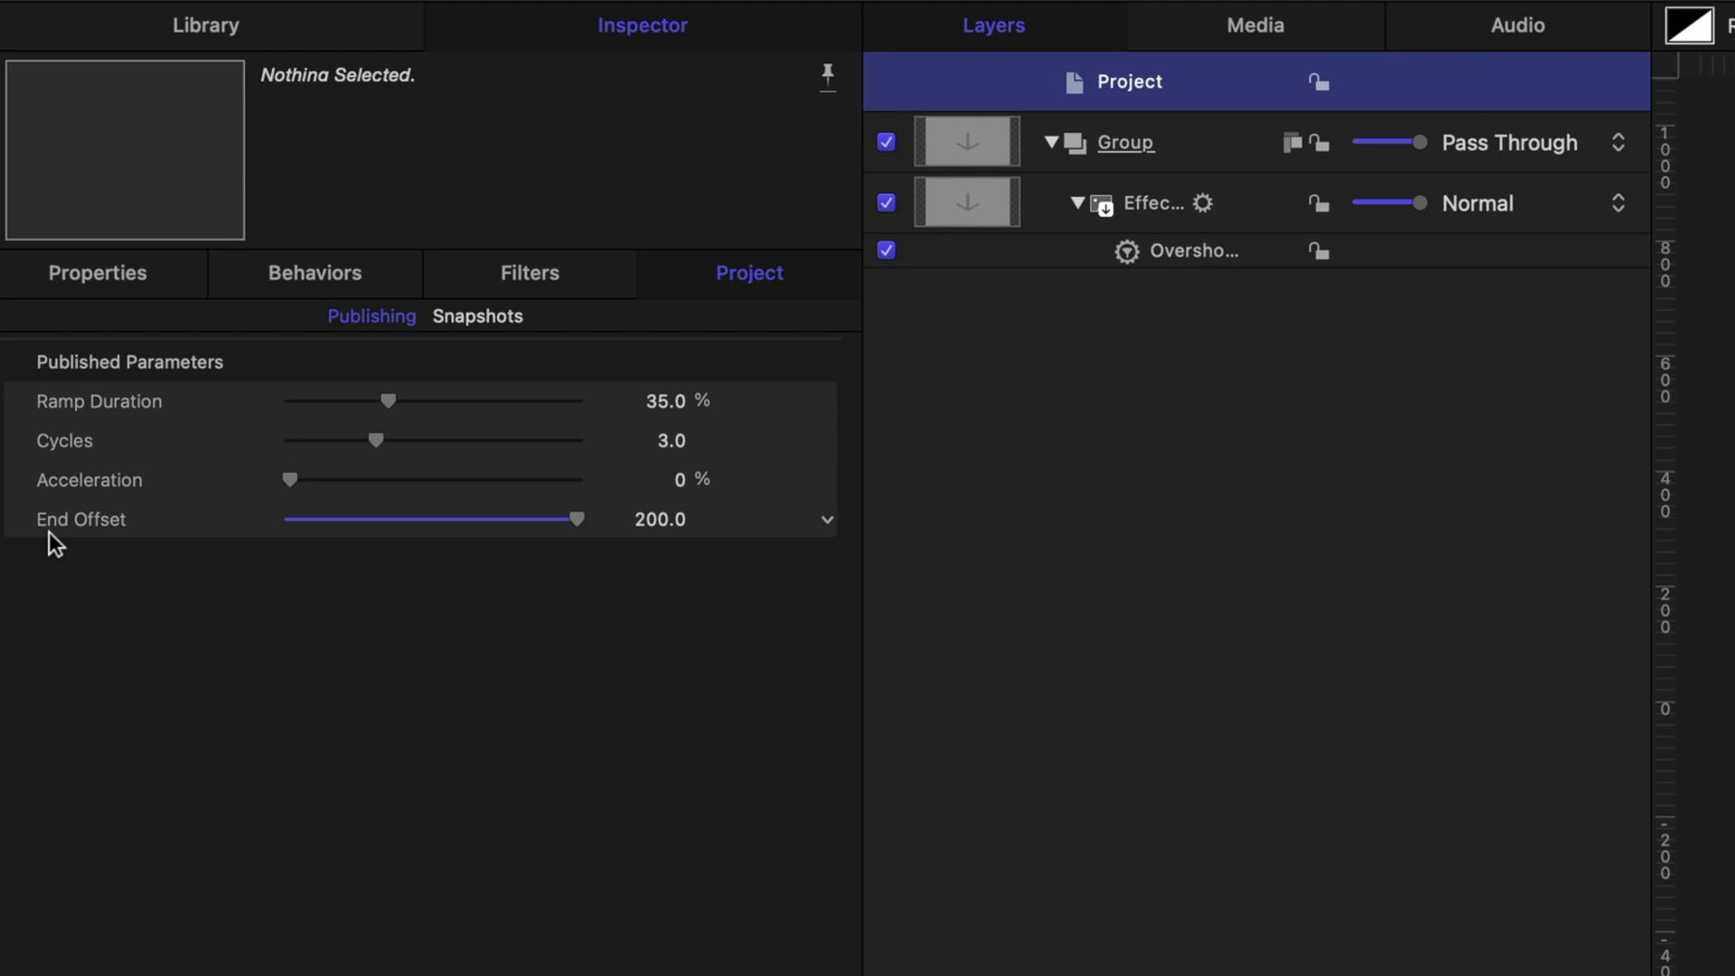
pyautogui.doubleClick(57, 522)
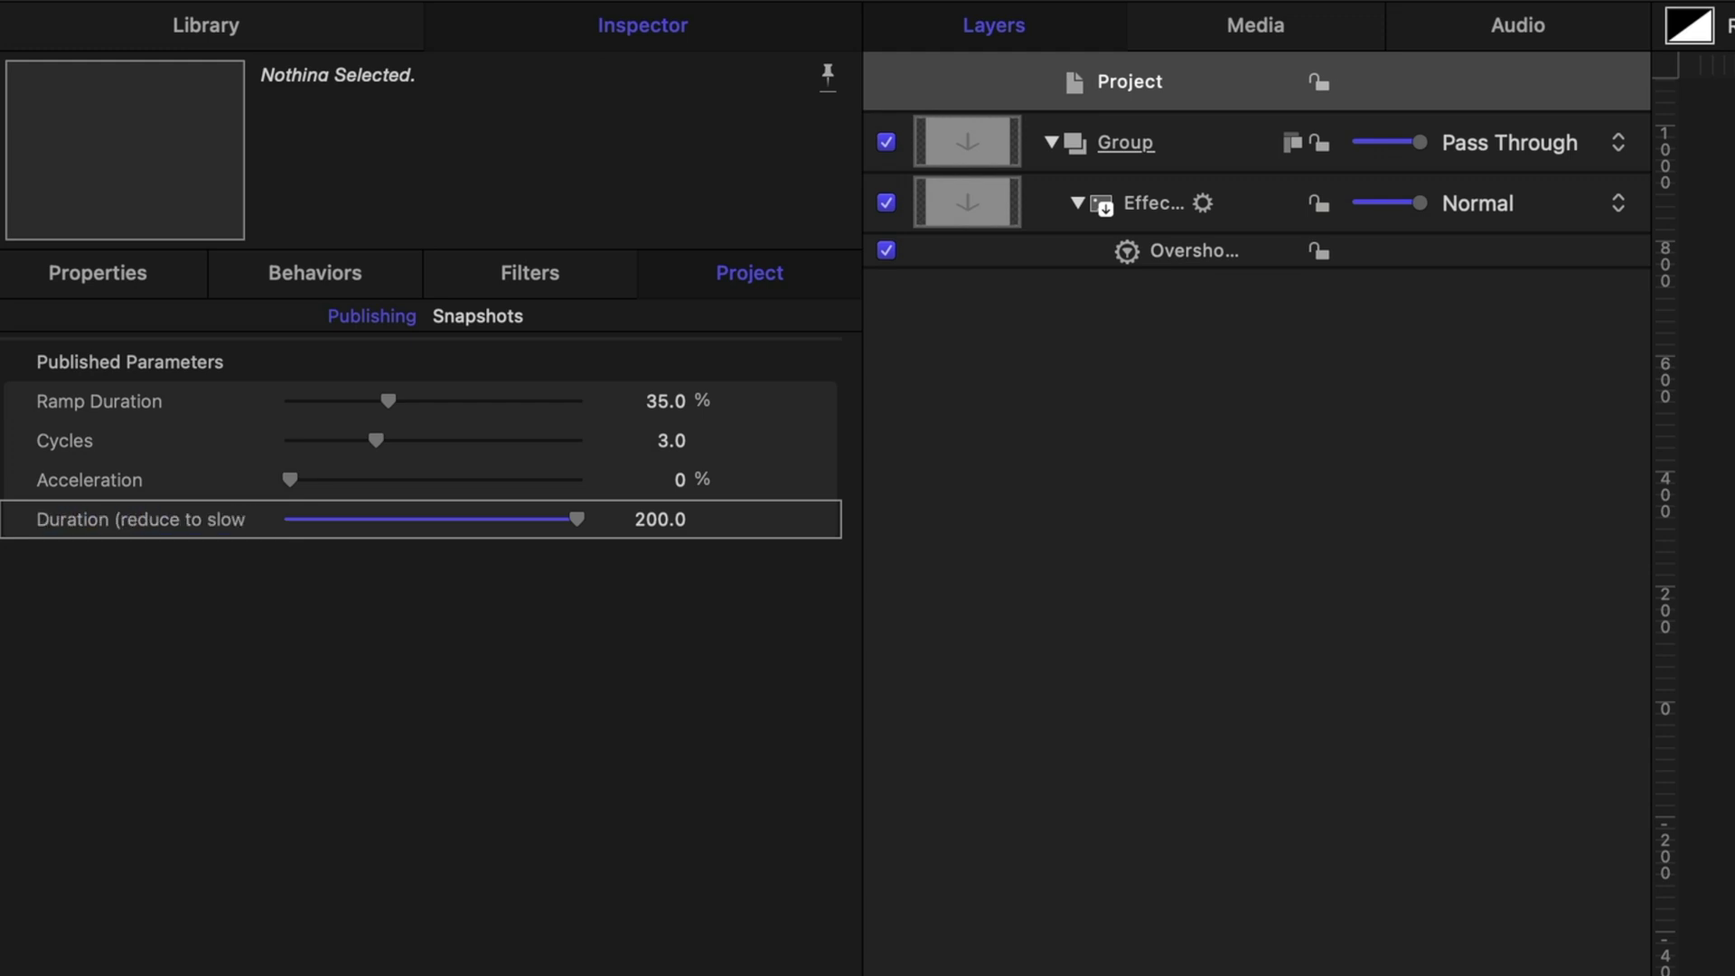
# - Publish the template as BOUNCE IN under JENN'S EFFECTS and drag it onto the logo clip
pyautogui.click(87, 7)
pyautogui.click(127, 168)
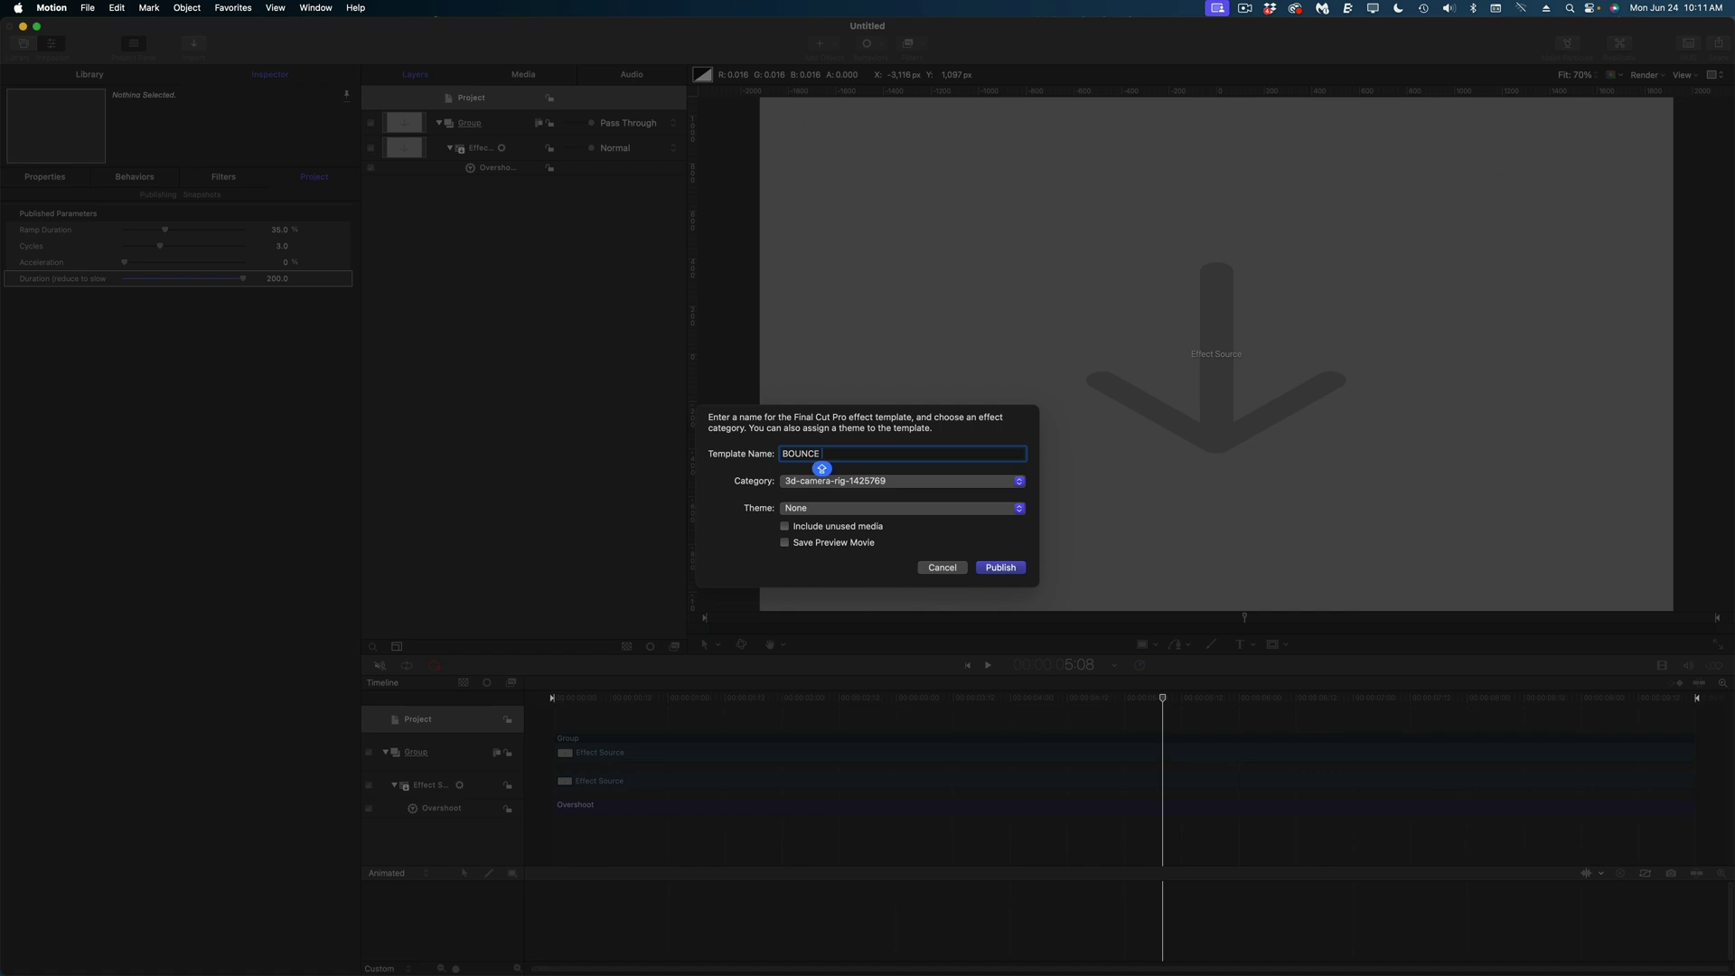
pyautogui.click(902, 481)
pyautogui.scroll(-3, 897, 692)
pyautogui.click(895, 722)
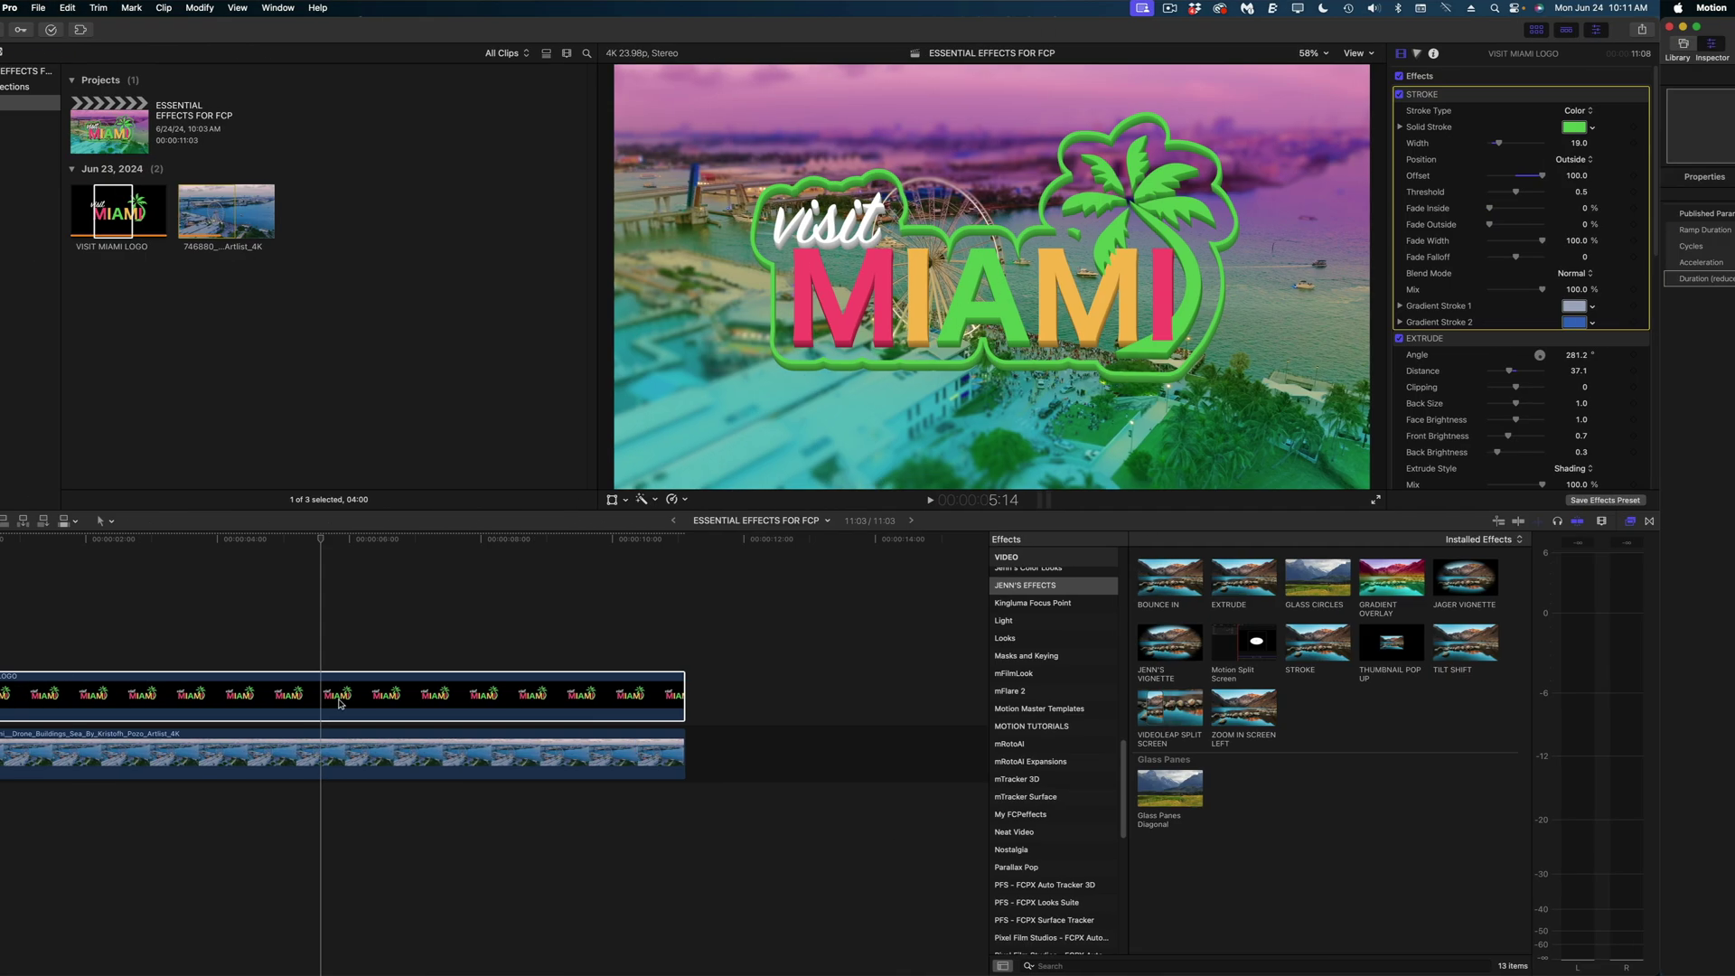
pyautogui.moveTo(1170, 583); pyautogui.dragTo(487, 687)
# - Drop BOUNCE IN on the logo clip, then set Duration to 200 and Ramp Duration to 14.97%
pyautogui.click(3, 544)
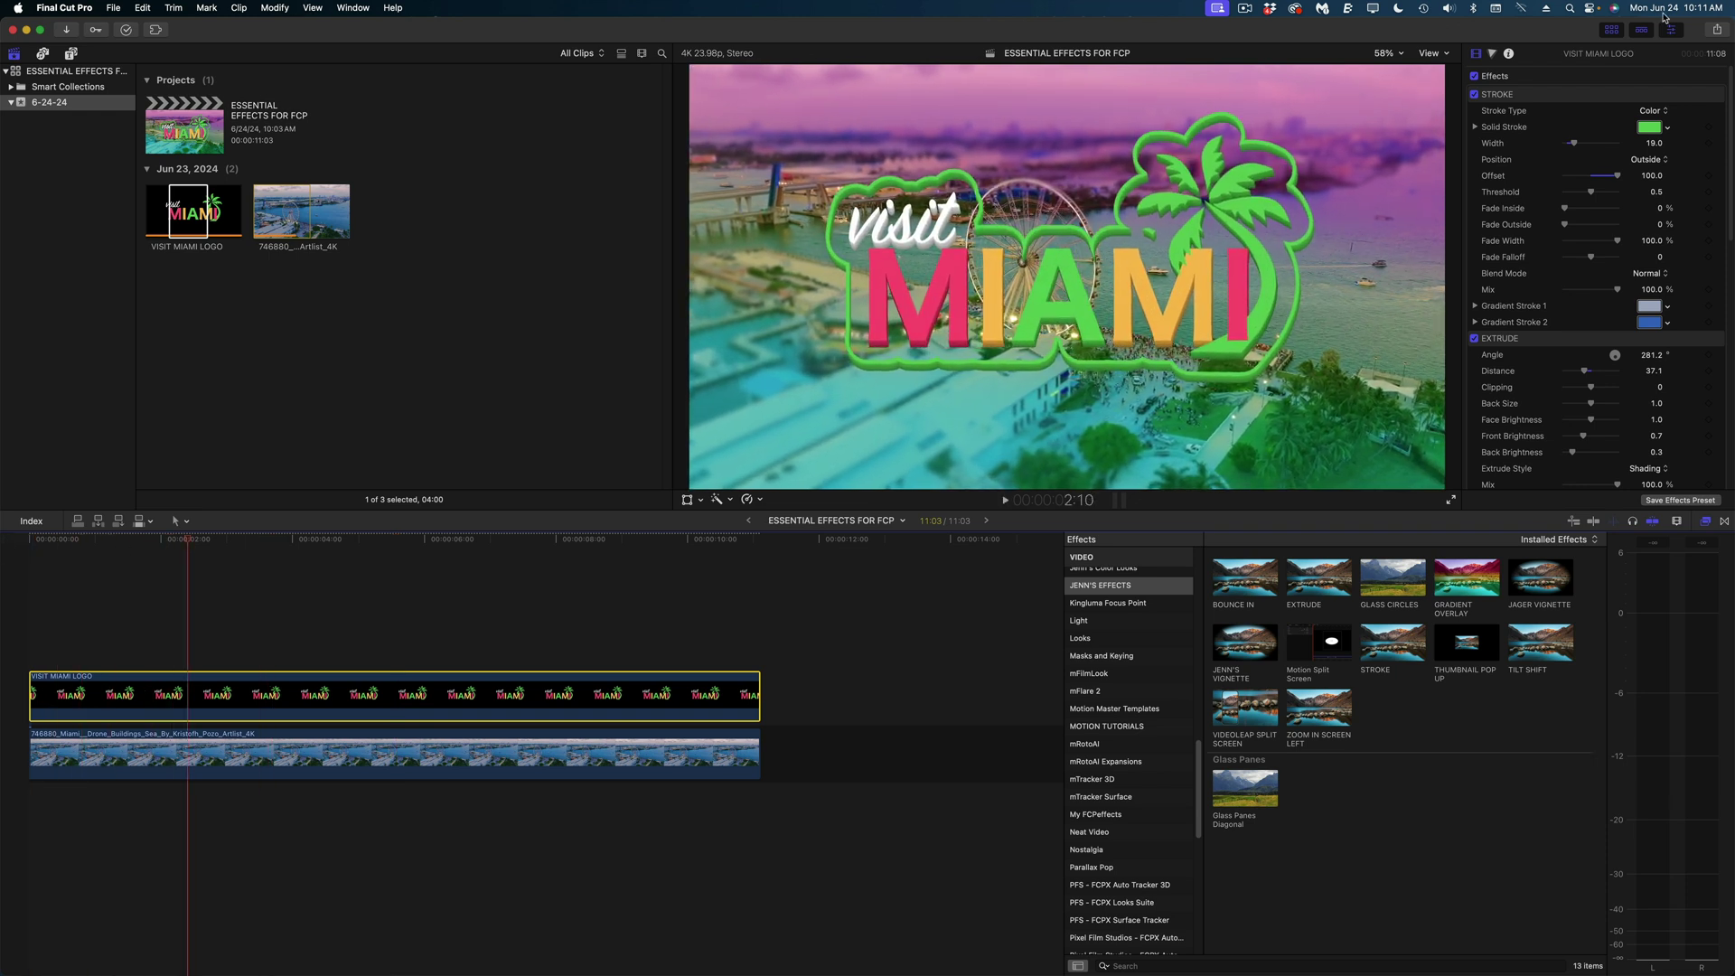
pyautogui.scroll(-10, 1595, 271)
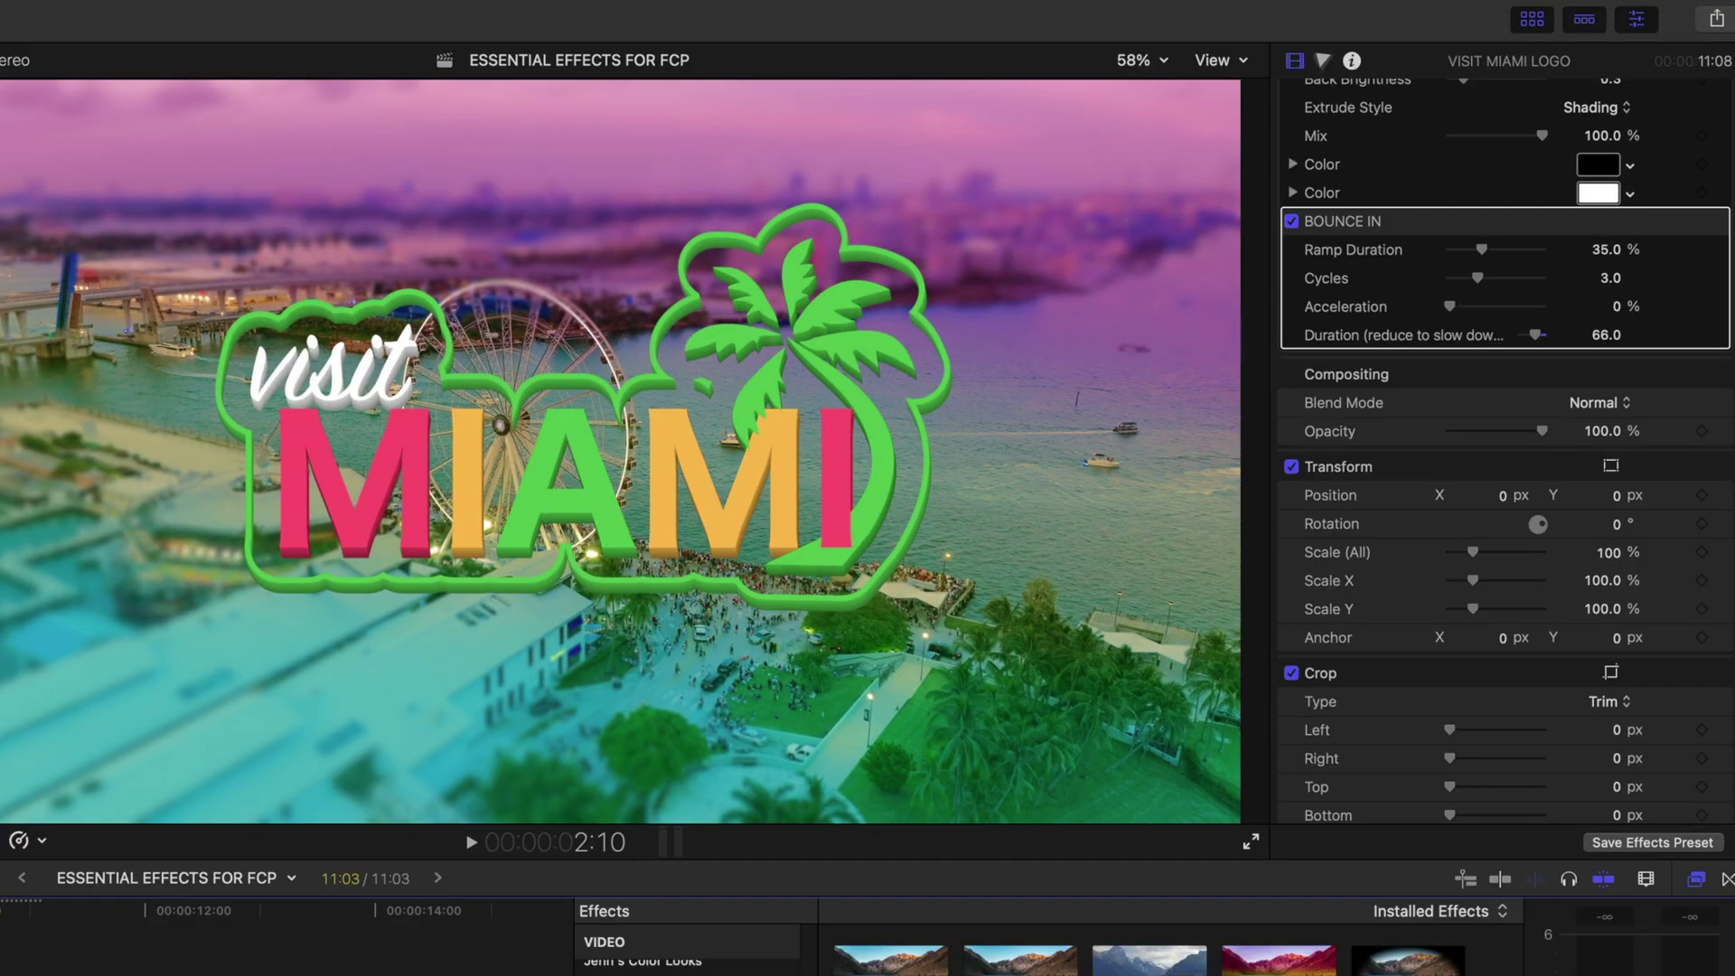
pyautogui.press('Home')
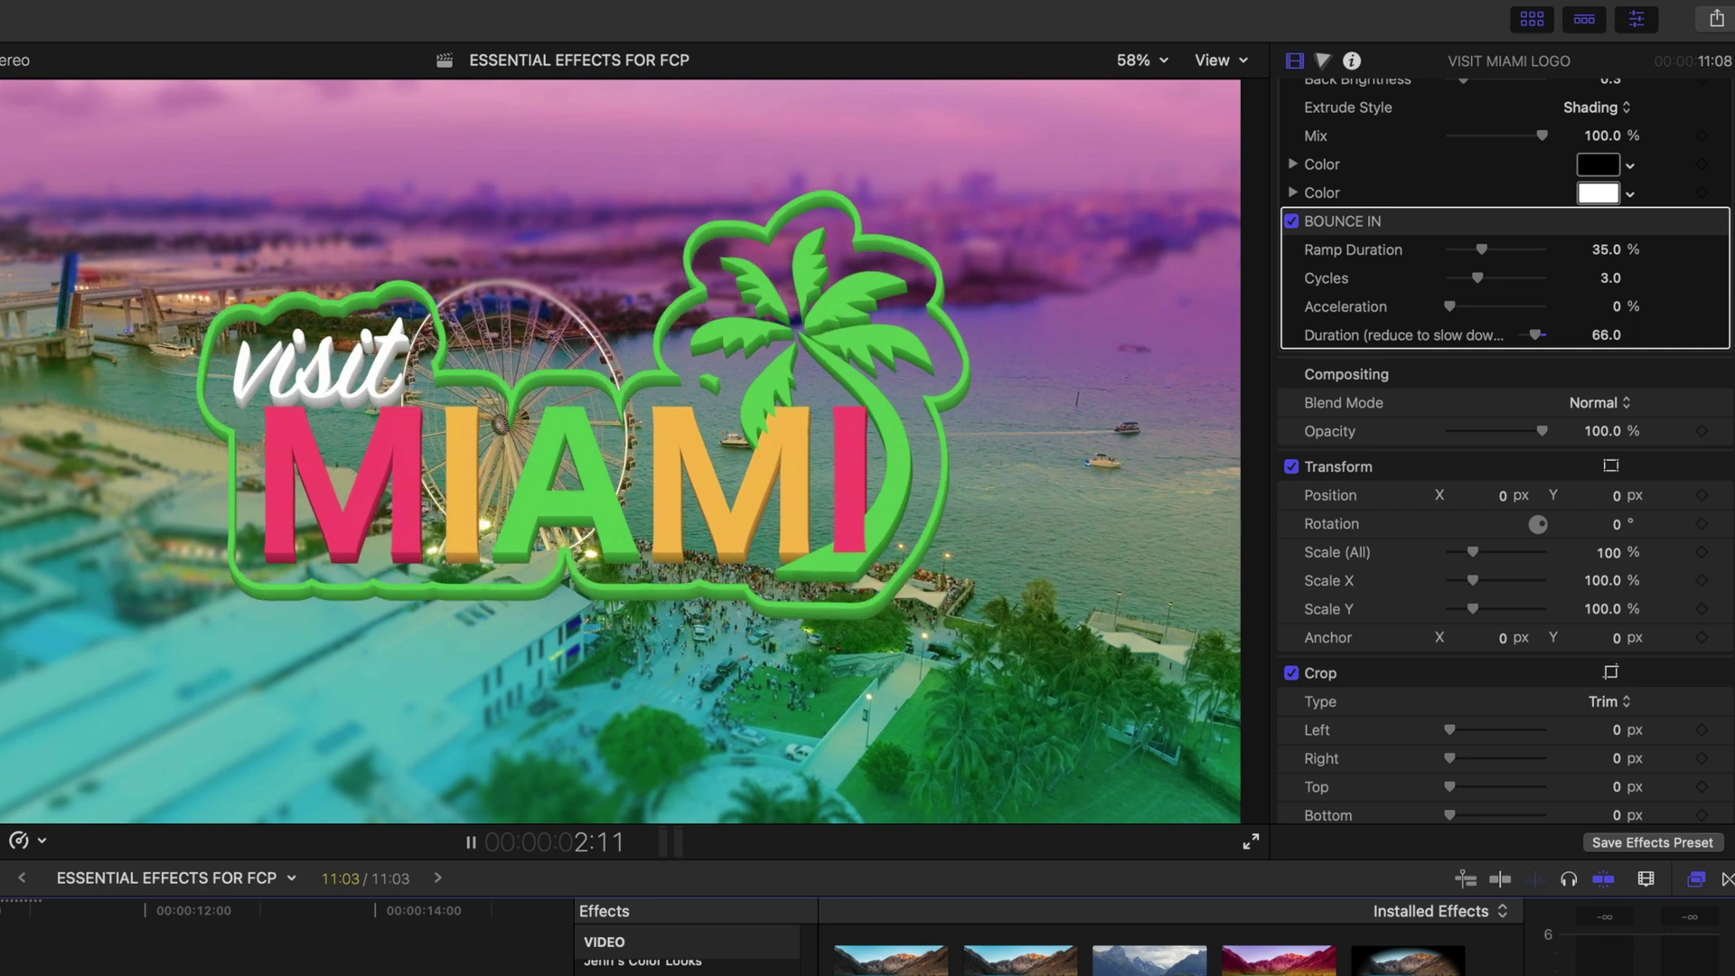
pyautogui.press('space')
pyautogui.moveTo(1599, 337)
pyautogui.mouseDown()
pyautogui.moveTo(1600, 280)
pyautogui.moveTo(1604, 331)
pyautogui.mouseUp()
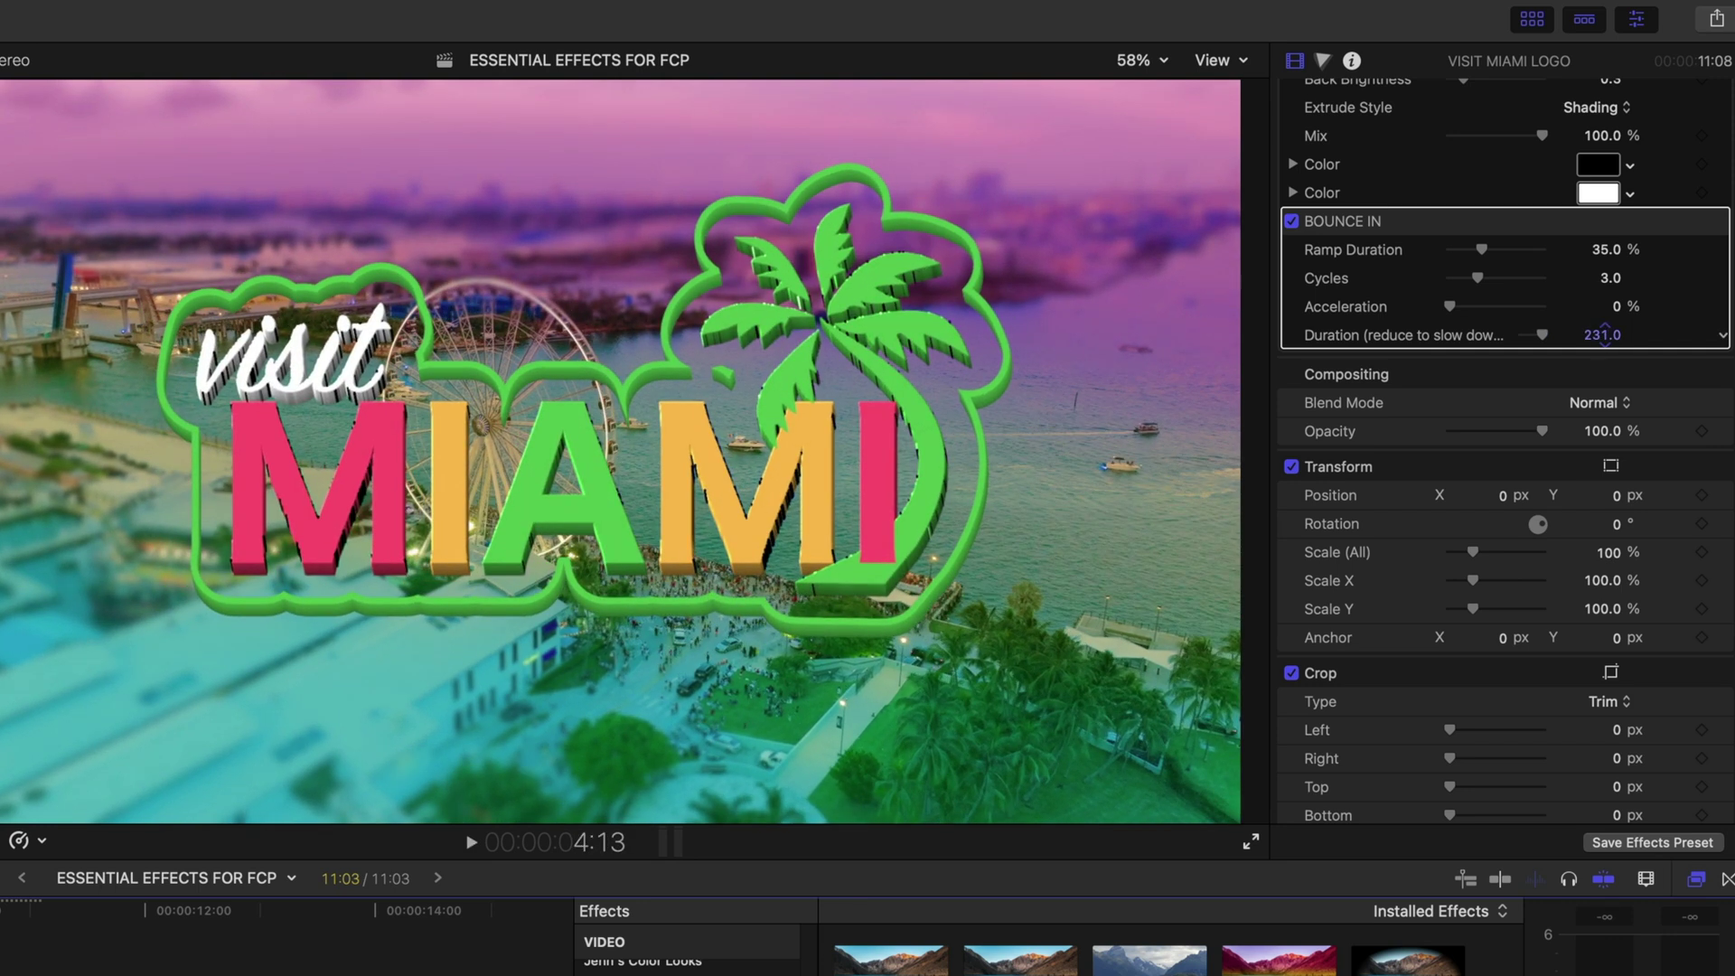
pyautogui.press('space')
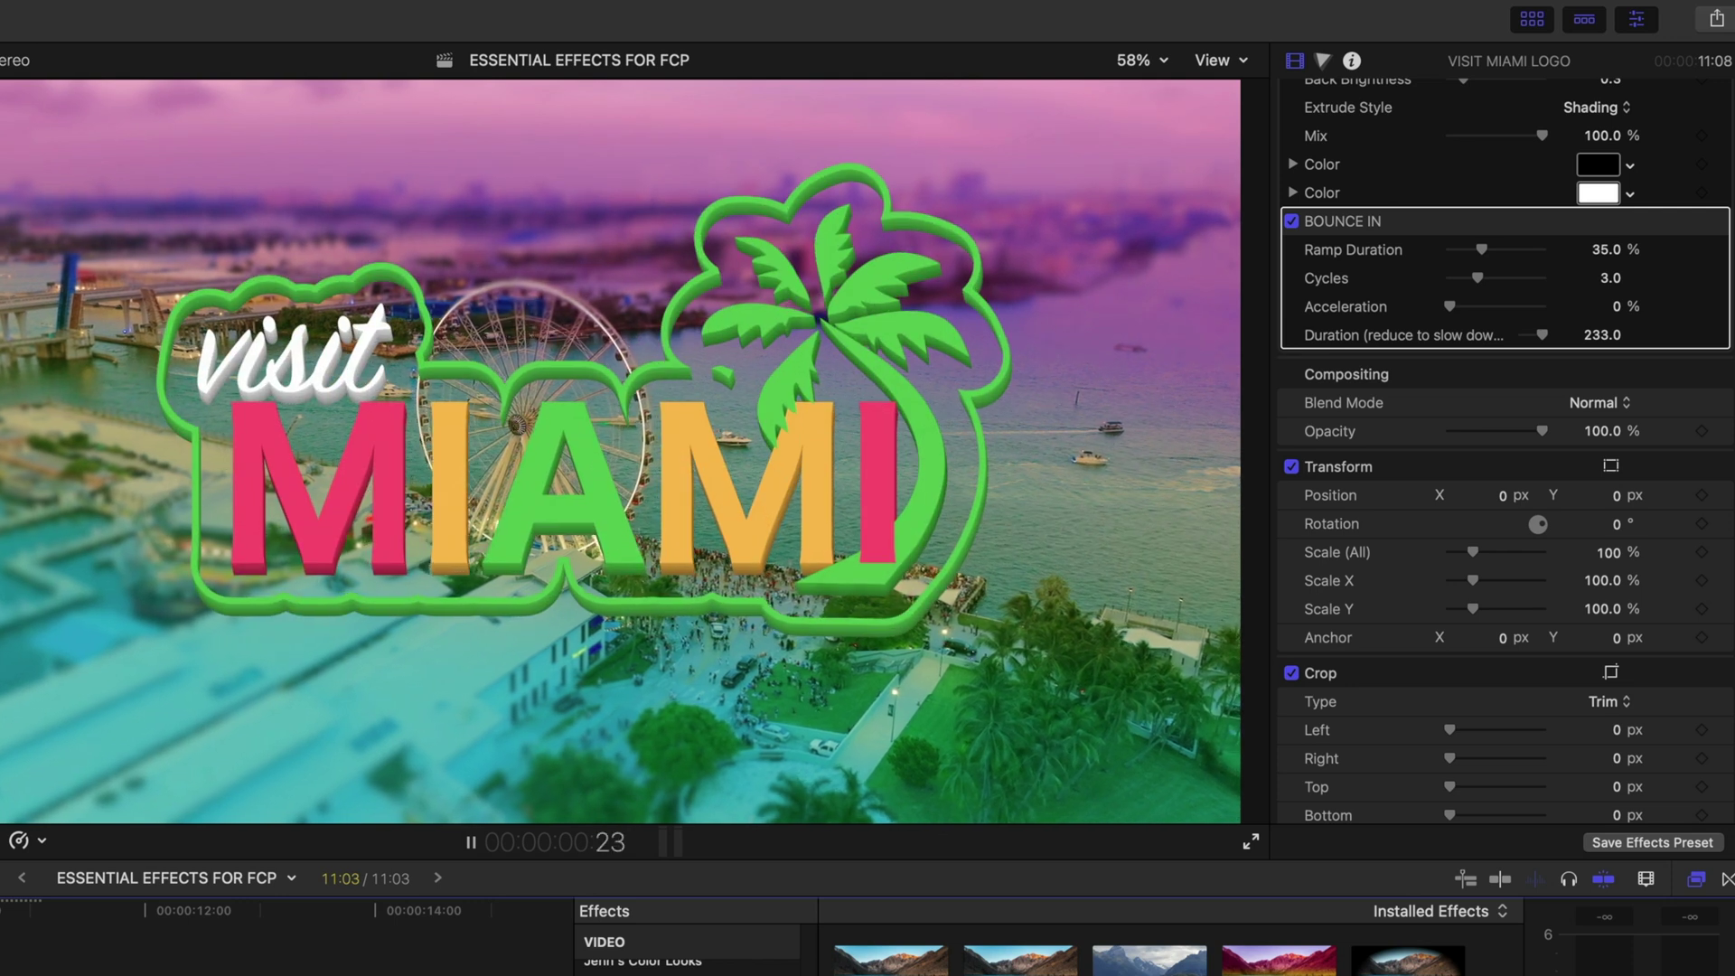
pyautogui.click(1603, 335)
pyautogui.write('200')
pyautogui.press('Return')
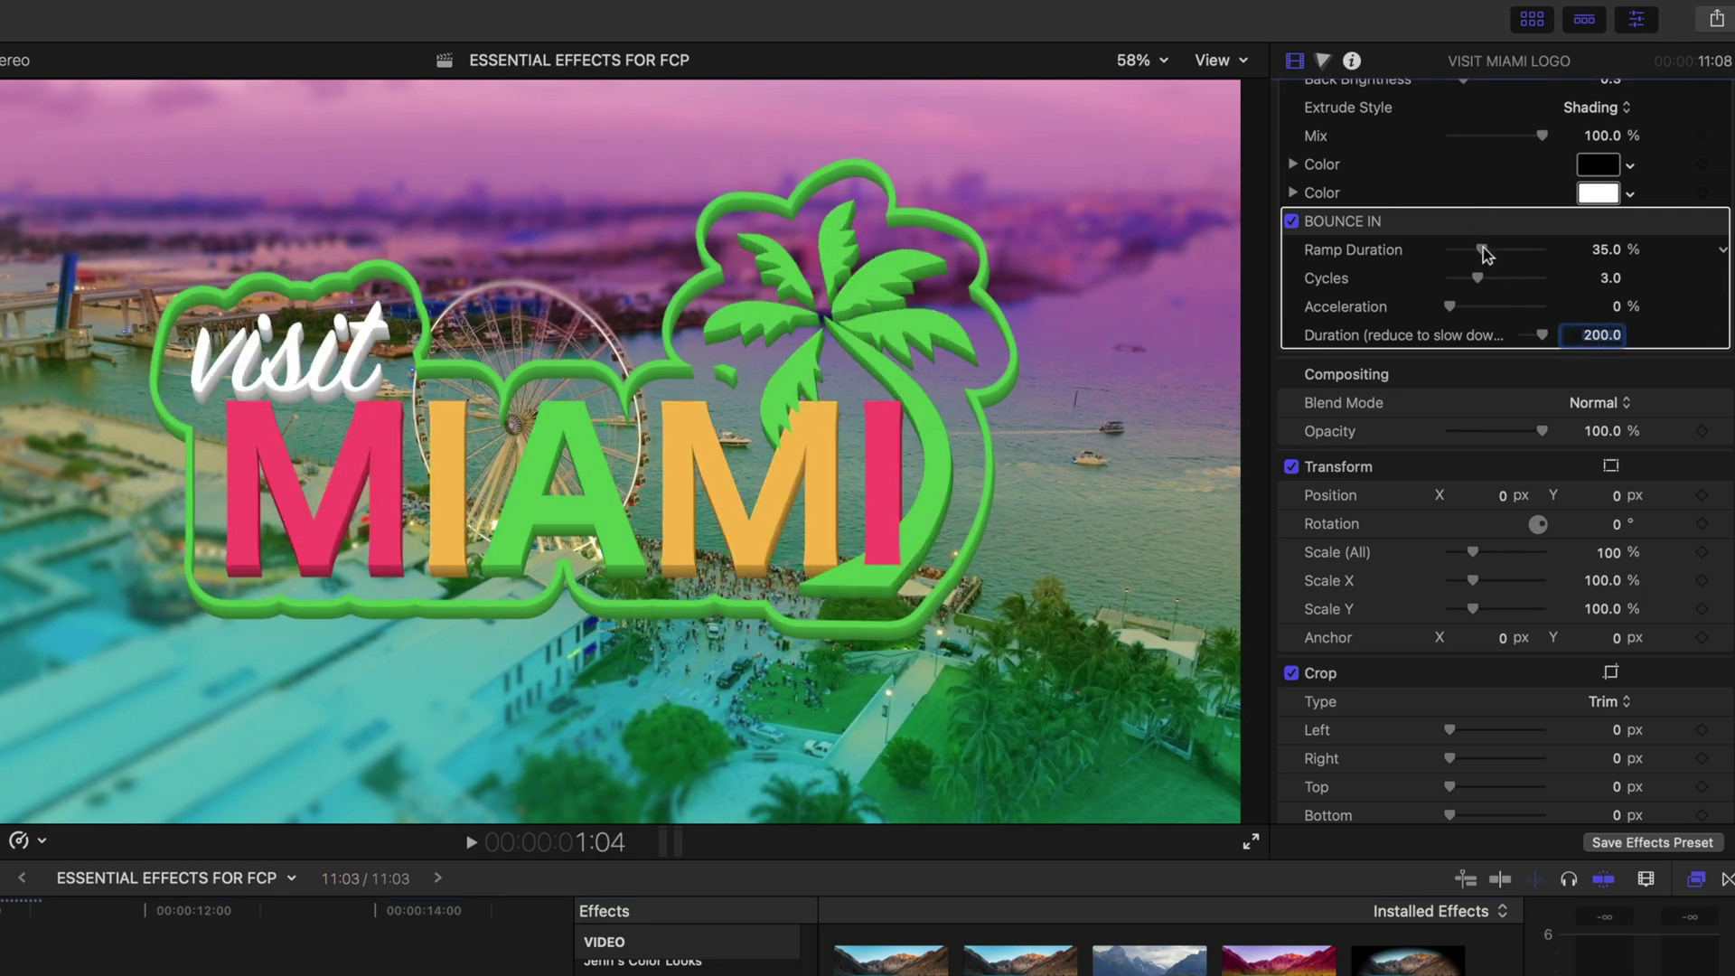
pyautogui.moveTo(1481, 250); pyautogui.dragTo(1463, 253)
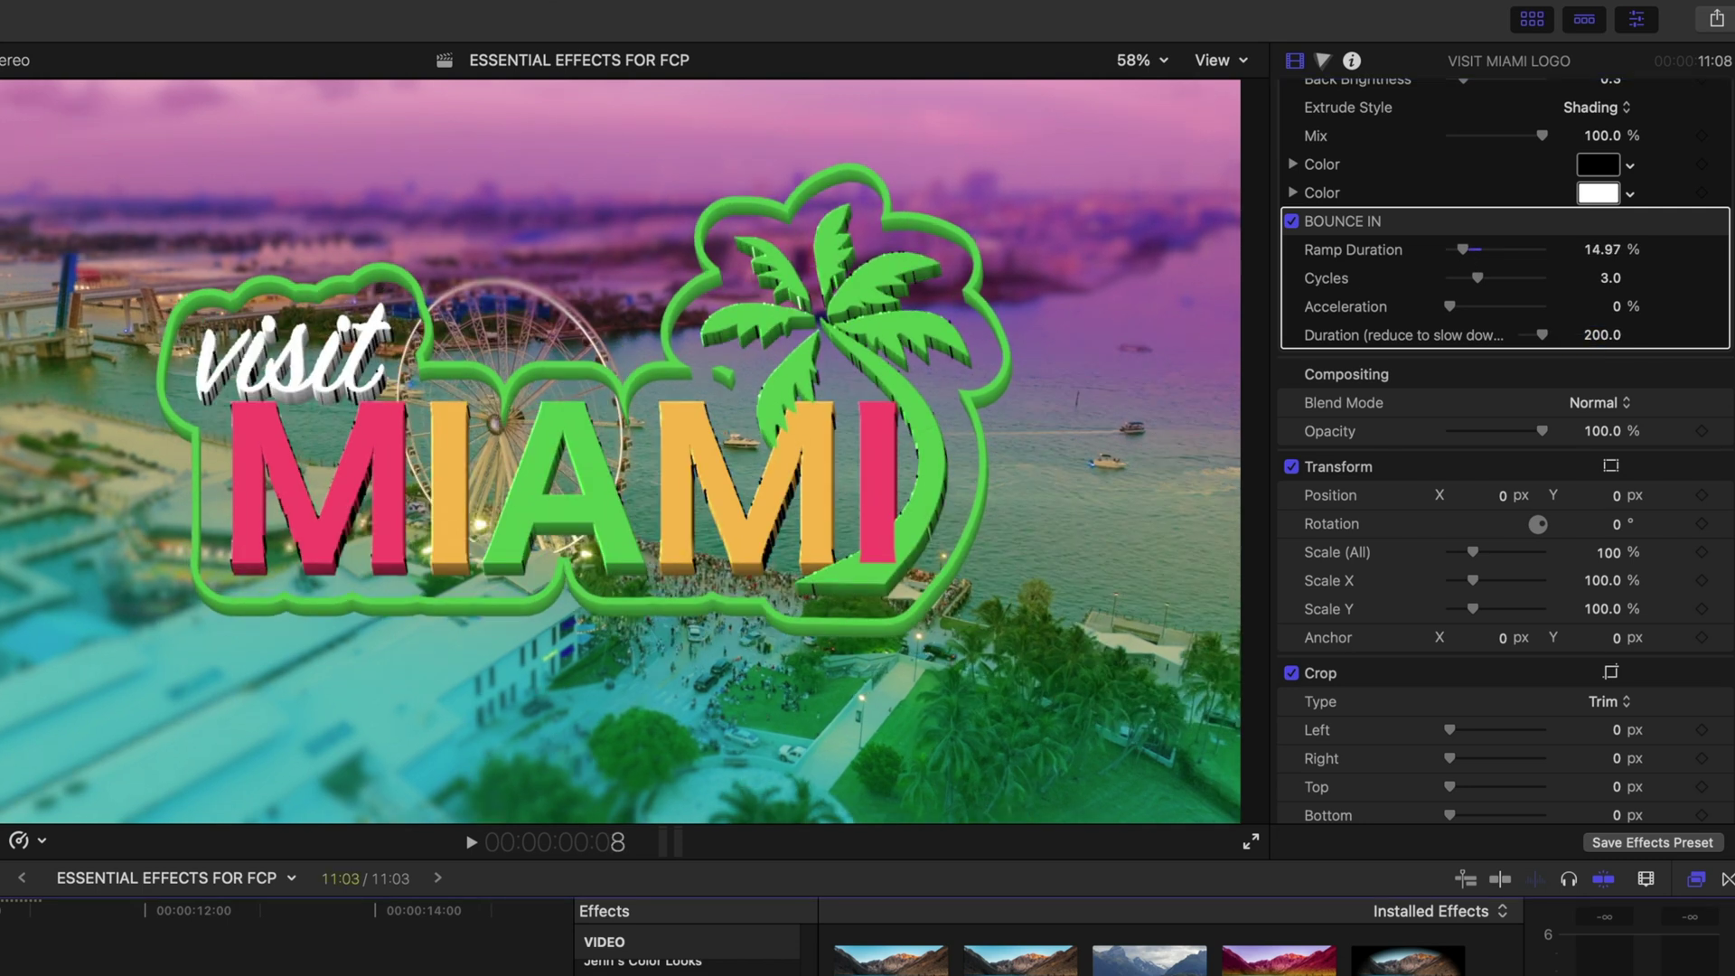
pyautogui.press('Home')
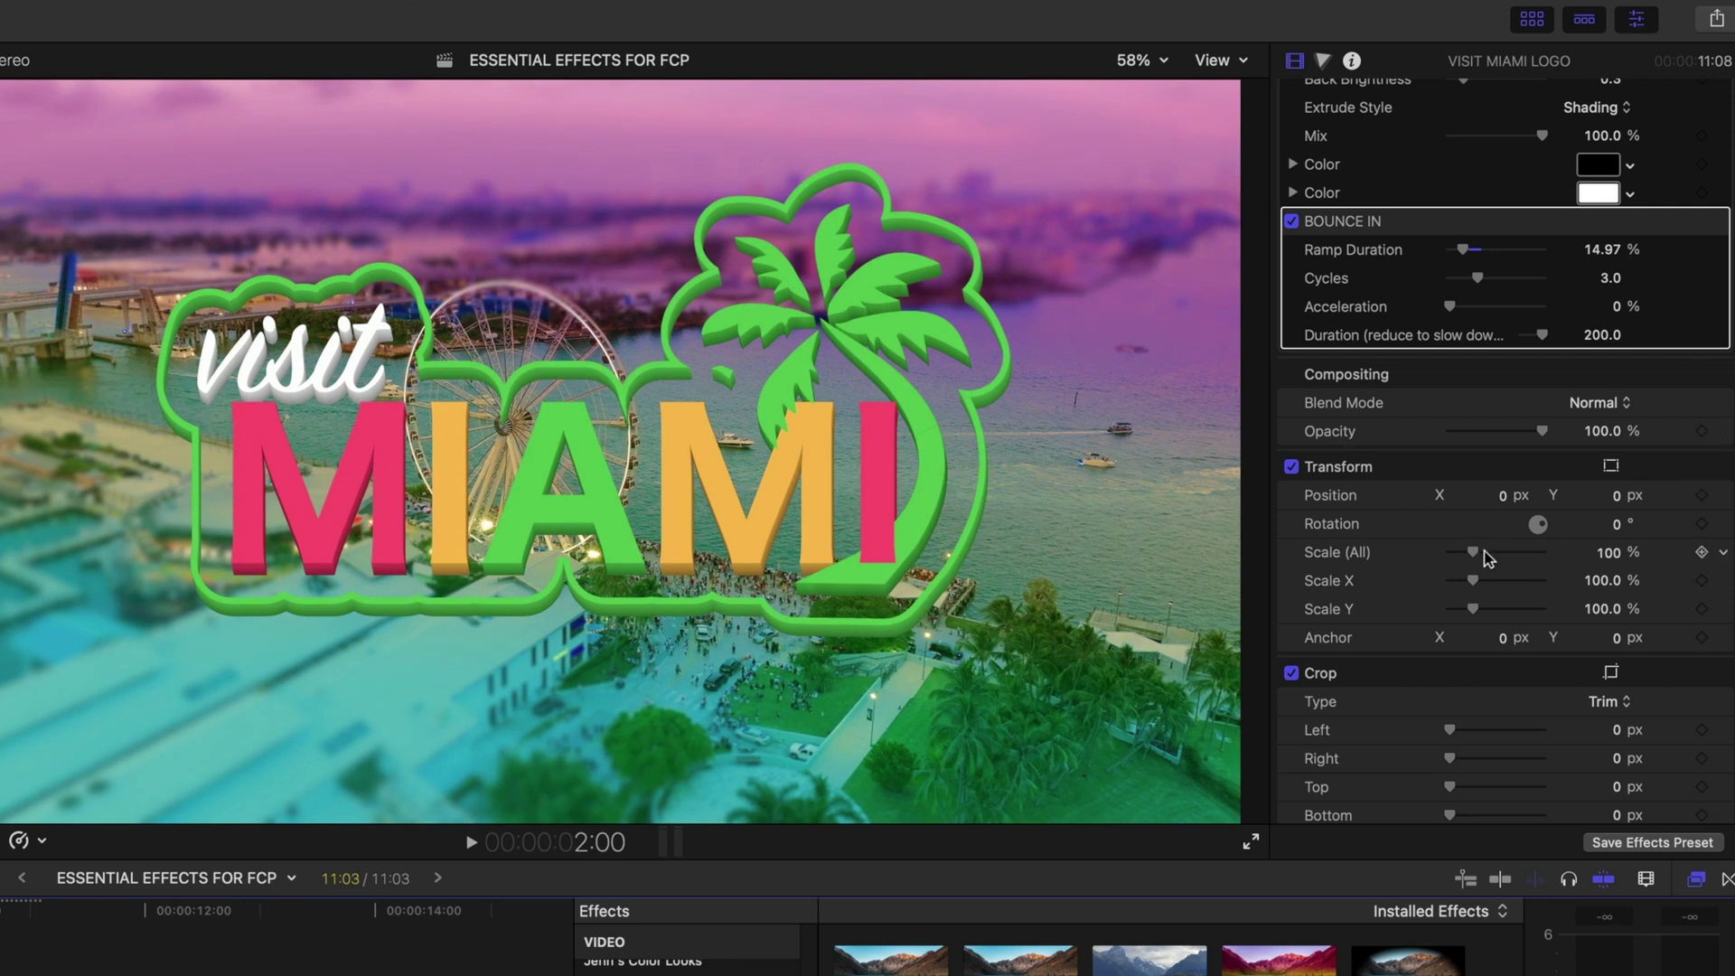
# - Scale the Miami logo down to 58% and show its on-screen transform handles
pyautogui.moveTo(1481, 561); pyautogui.dragTo(1473, 560)
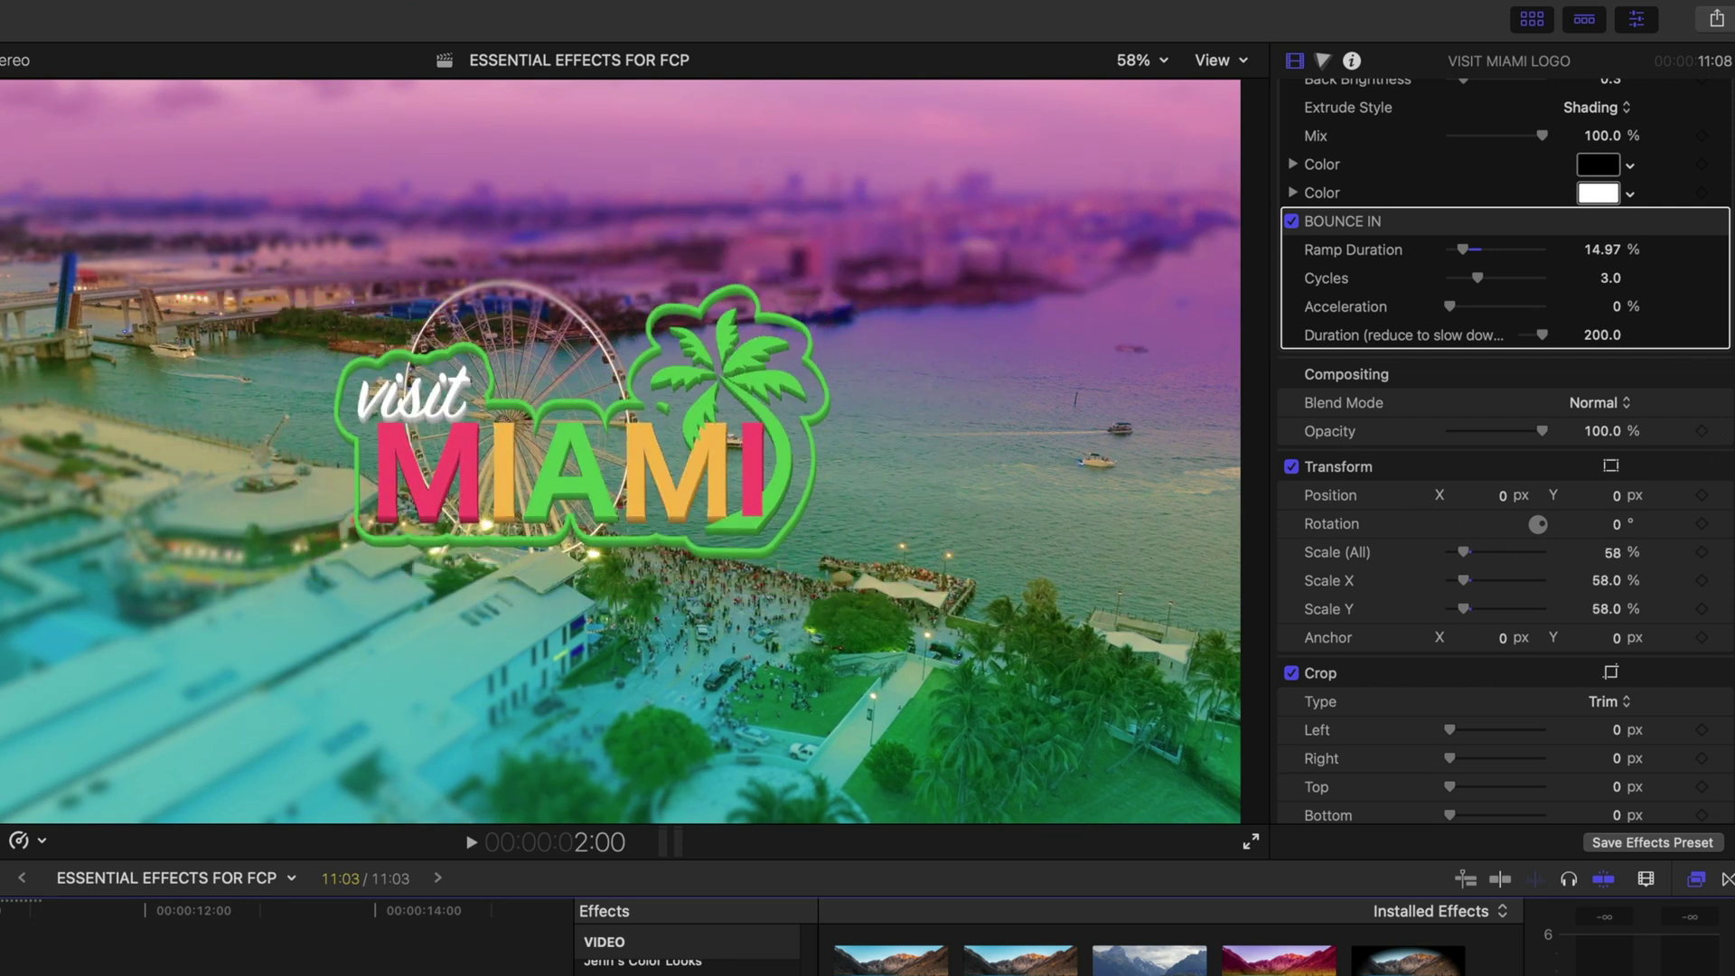
pyautogui.hotkey('shift', 't')
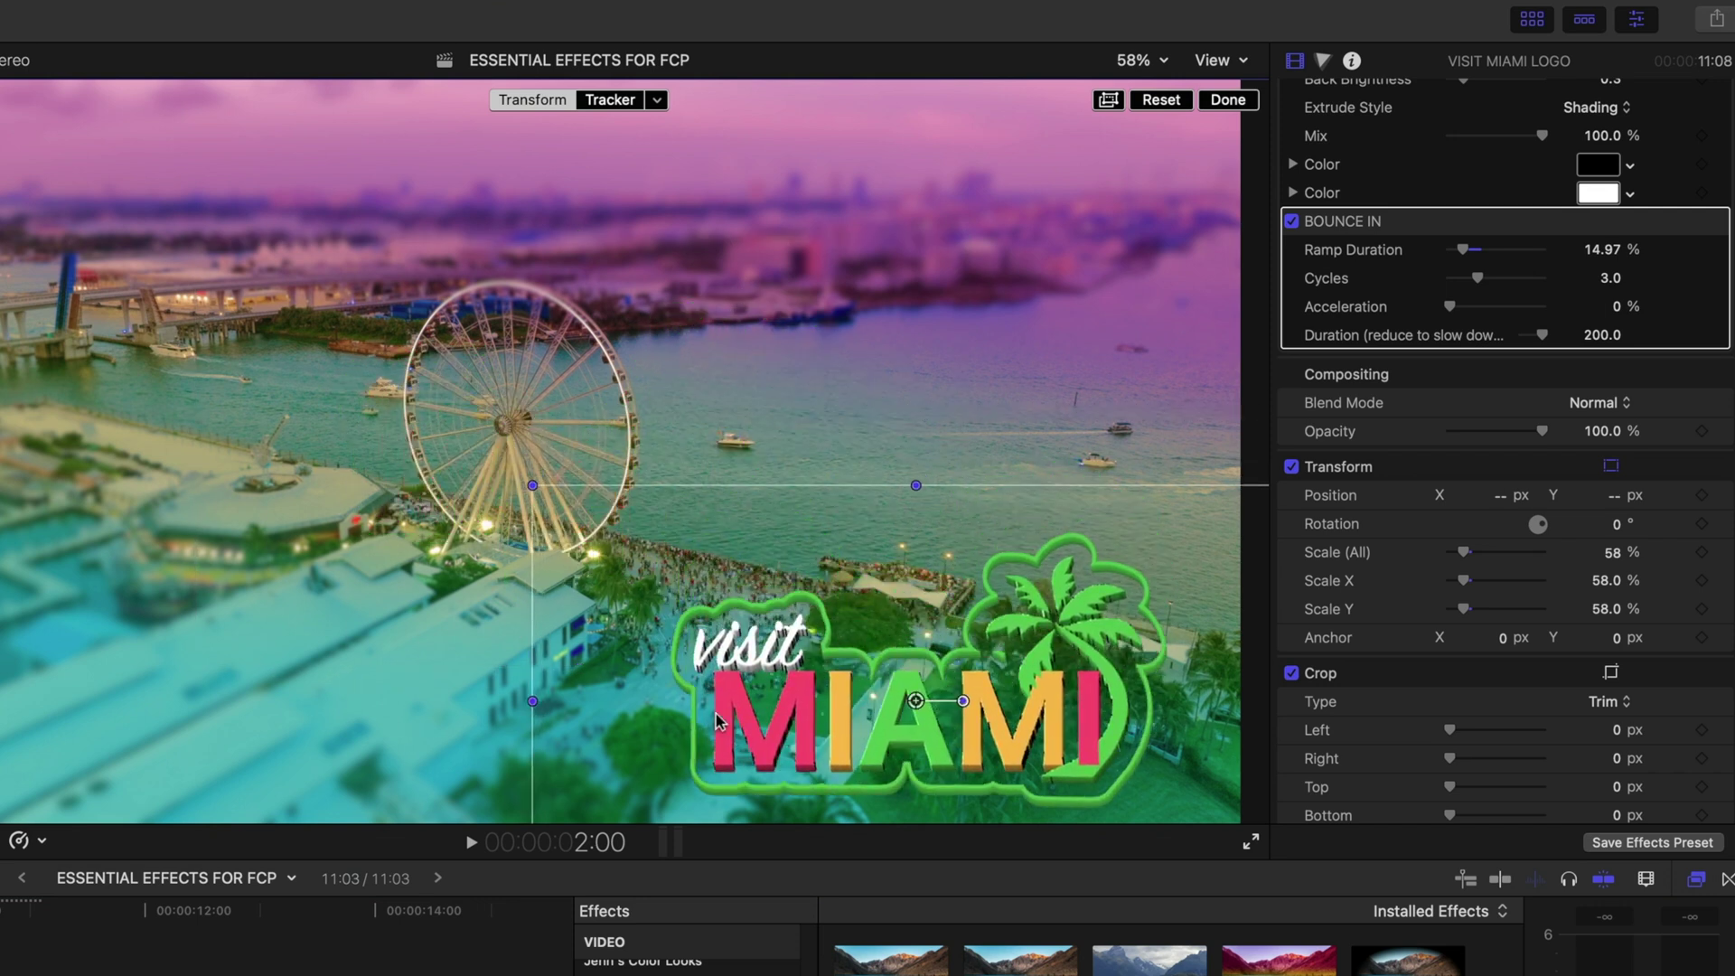